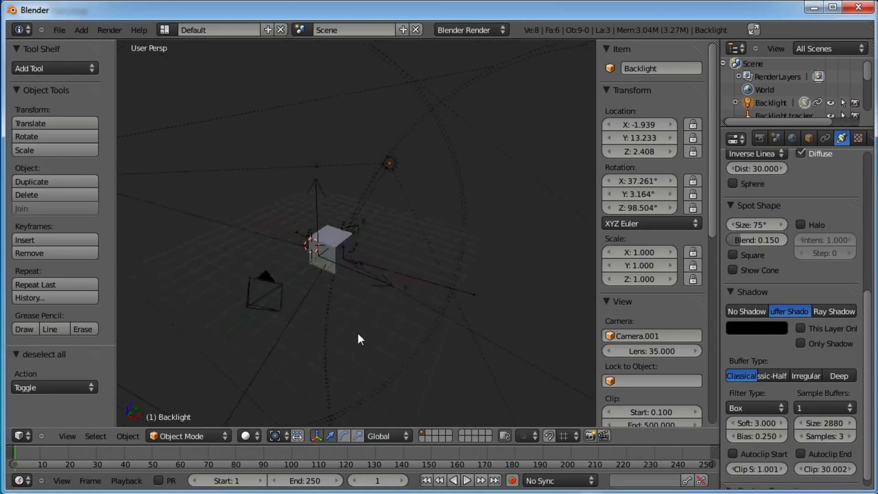
# Examine the scene's lighting rig by orbiting around it and selecting each lamp in turn
pyautogui.moveTo(351, 220); pyautogui.dragTo(438, 150, button='middle')
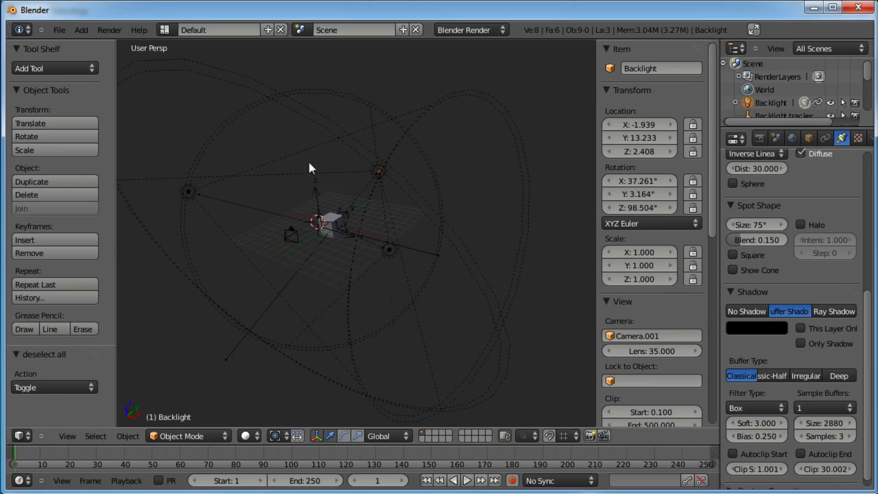
pyautogui.moveTo(254, 226); pyautogui.dragTo(402, 232, button='middle')
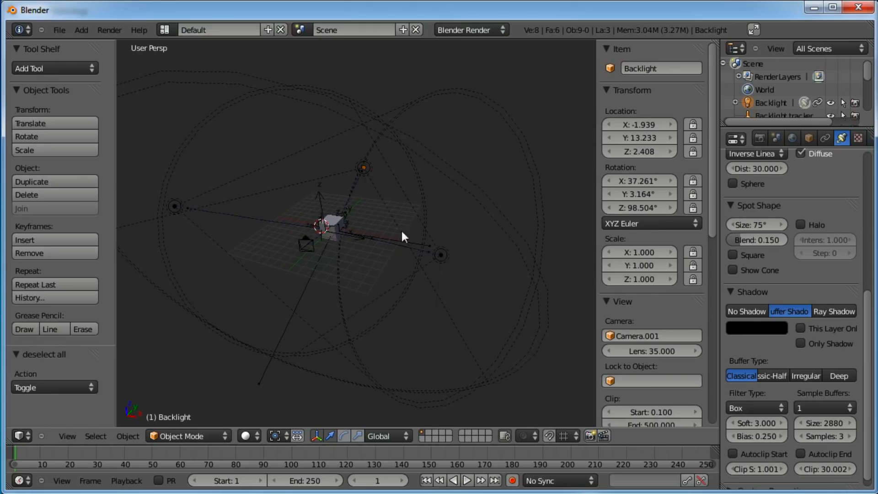
pyautogui.moveTo(236, 233); pyautogui.dragTo(331, 216, button='middle')
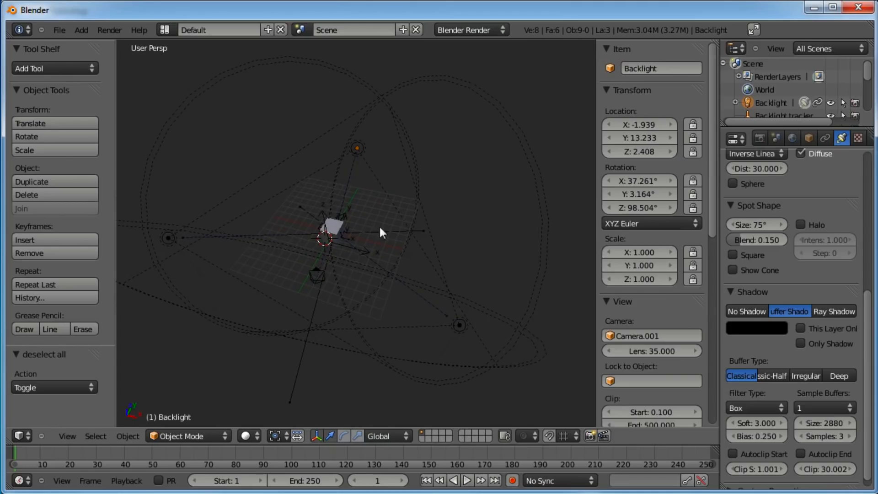
pyautogui.moveTo(396, 250); pyautogui.dragTo(457, 317, button='middle')
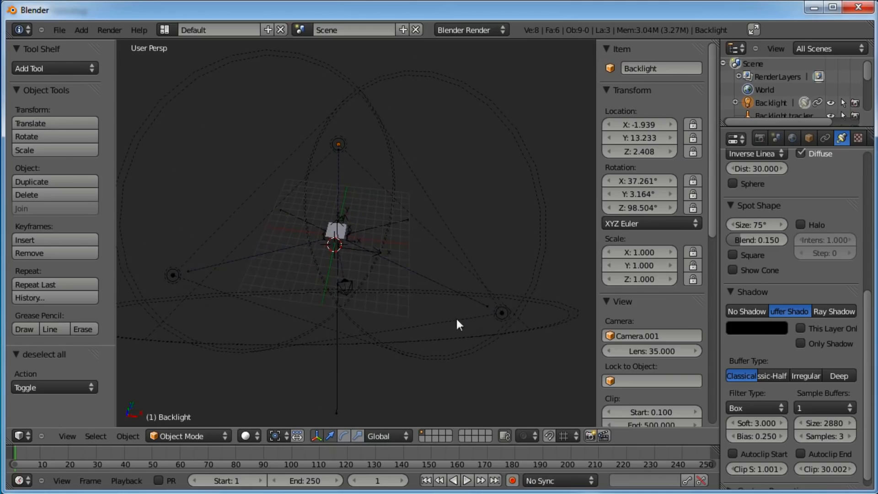
pyautogui.rightClick(502, 313)
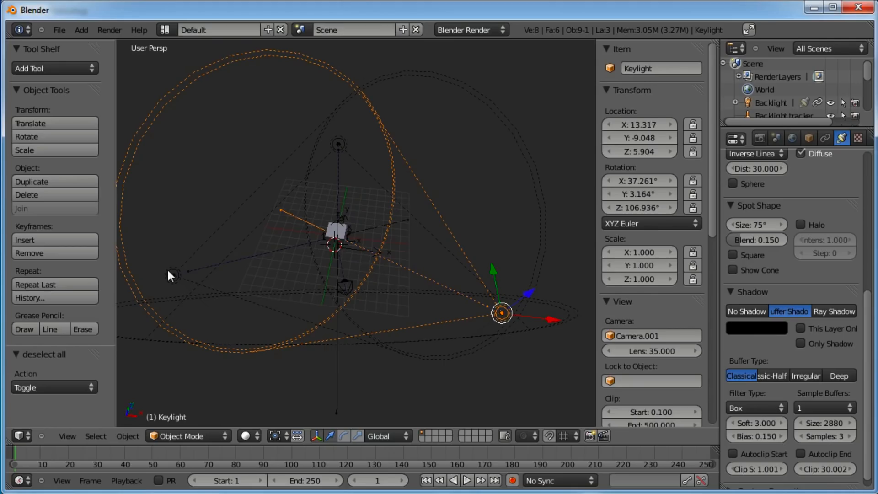
pyautogui.rightClick(170, 275)
pyautogui.rightClick(338, 144)
pyautogui.rightClick(502, 313)
pyautogui.rightClick(193, 283)
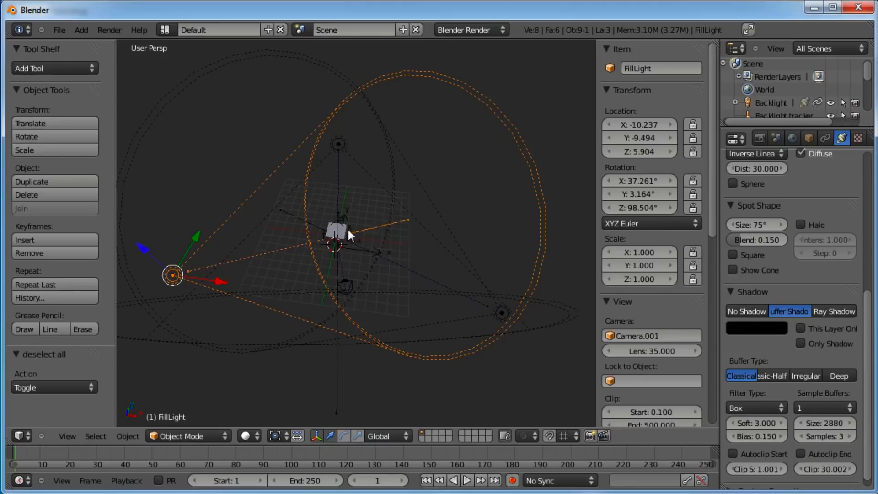
pyautogui.moveTo(364, 264)
pyautogui.mouseDown(button='middle')
pyautogui.moveTo(363, 183)
pyautogui.moveTo(404, 226)
pyautogui.moveTo(336, 267)
pyautogui.moveTo(366, 249)
pyautogui.mouseUp(button='middle')
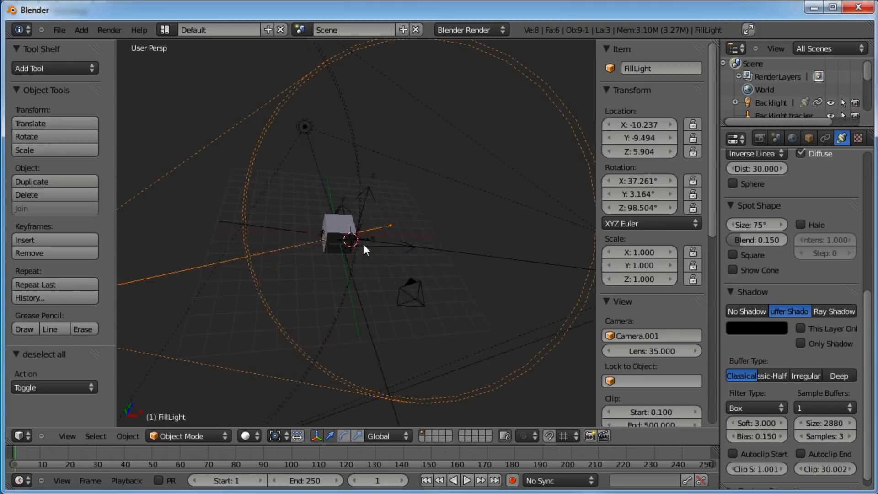
# Inspect the lamp tracker targets around the cube by selecting each one in turn
pyautogui.rightClick(346, 211)
pyautogui.rightClick(366, 203)
pyautogui.press('g')
pyautogui.rightClick(366, 228)
pyautogui.rightClick(367, 230)
pyautogui.press('g')
pyautogui.rightClick(368, 230)
pyautogui.rightClick(366, 228)
pyautogui.rightClick(368, 231)
pyautogui.press('g')
pyautogui.rightClick(396, 226)
pyautogui.rightClick(317, 237)
pyautogui.rightClick(317, 236)
pyautogui.press('g')
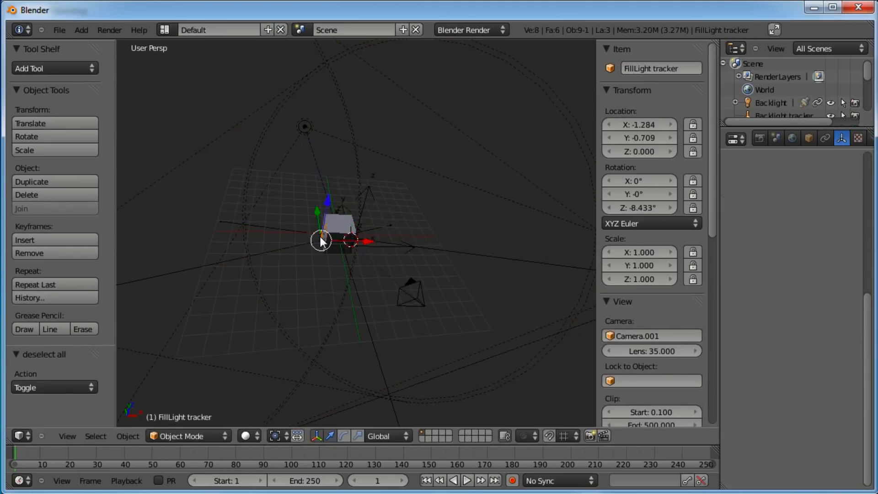
pyautogui.rightClick(311, 234)
pyautogui.rightClick(345, 210)
pyautogui.rightClick(340, 212)
pyautogui.press('g')
pyautogui.rightClick(339, 207)
pyautogui.press('a')
pyautogui.scroll(-2, 399, 214)
pyautogui.moveTo(402, 221); pyautogui.dragTo(380, 244, button='middle')
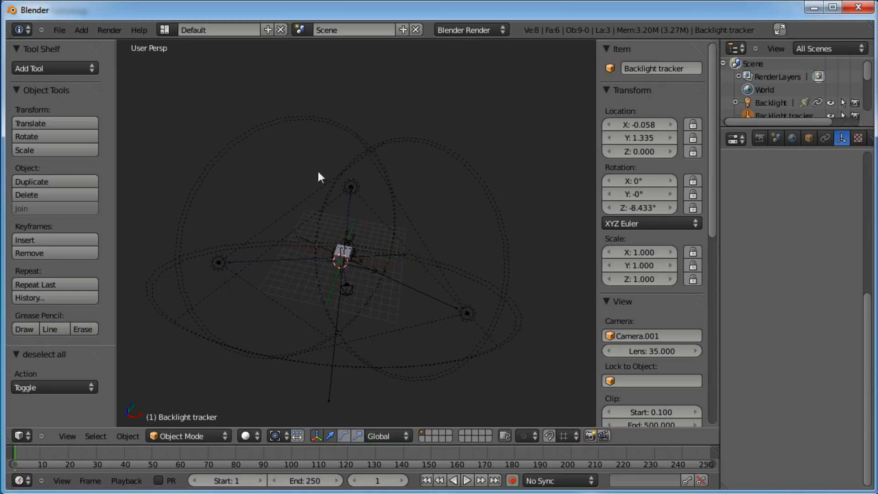
# Open the User Preferences window and close it again
pyautogui.click(61, 29)
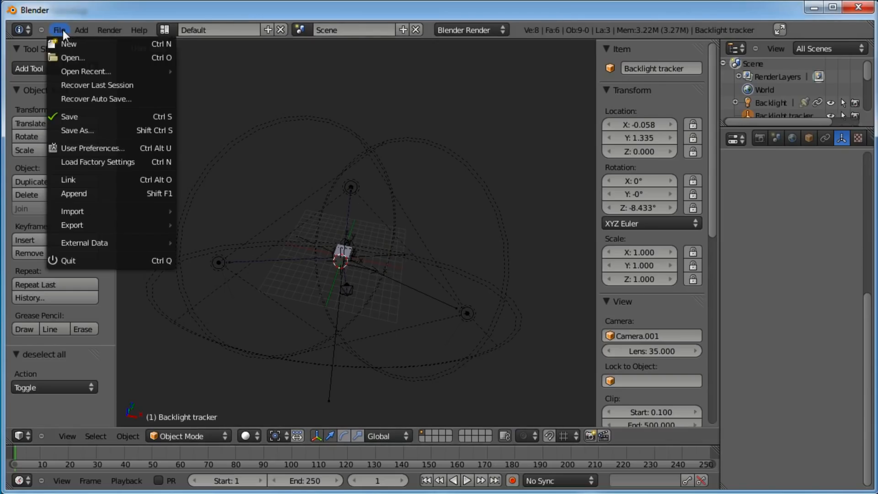
pyautogui.click(99, 148)
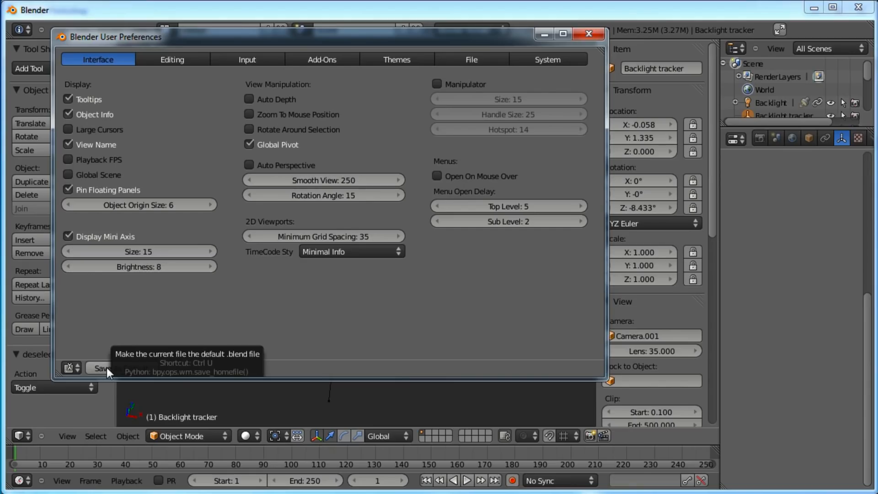
pyautogui.click(589, 34)
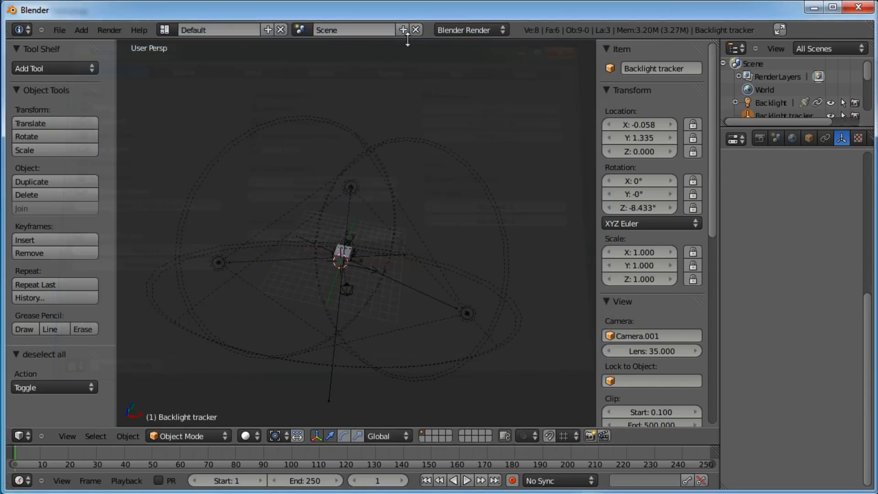
# Start a new file from the saved default startup scene
pyautogui.click(69, 30)
pyautogui.click(73, 45)
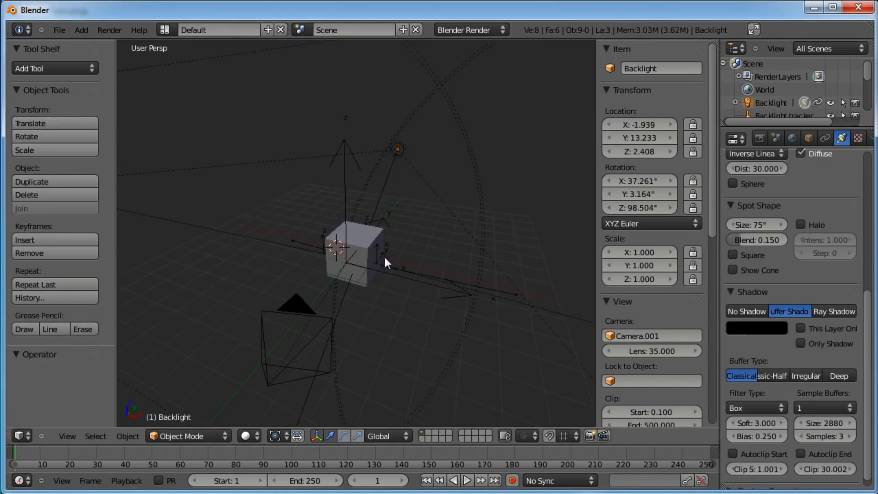
# Select every object except the cube by selecting the cube and inverting the selection
pyautogui.scroll(-6, 393, 206)
pyautogui.moveTo(300, 286); pyautogui.dragTo(448, 162, button='middle')
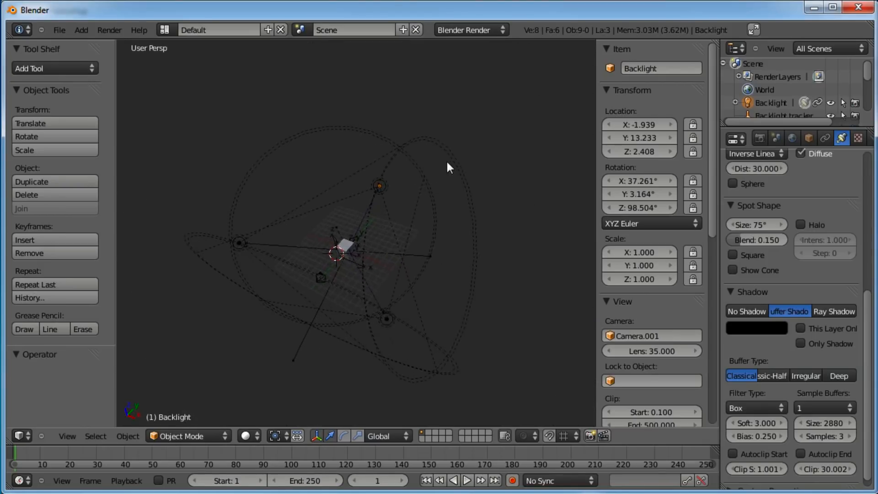
pyautogui.scroll(2, 446, 160)
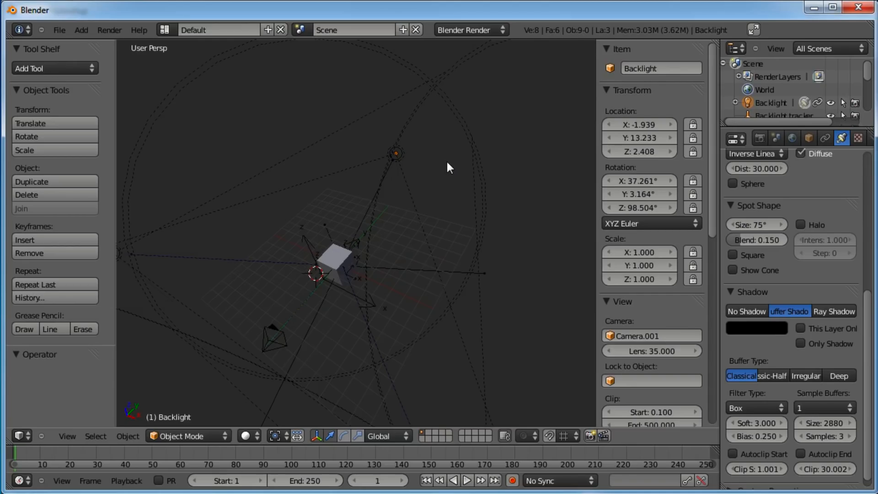
pyautogui.press('KP_1')
pyautogui.press('KP_5')
pyautogui.scroll(4, 389, 207)
pyautogui.keyDown('shift'); pyautogui.moveTo(379, 161); pyautogui.dragTo(320, 289, button='middle'); pyautogui.keyUp('shift')
pyautogui.scroll(3, 329, 215)
pyautogui.scroll(-4, 321, 210)
pyautogui.rightClick(295, 208)
pyautogui.keyDown('shift'); pyautogui.rightClick(306, 268); pyautogui.keyUp('shift')
pyautogui.scroll(3, 352, 270)
pyautogui.rightClick(360, 270)
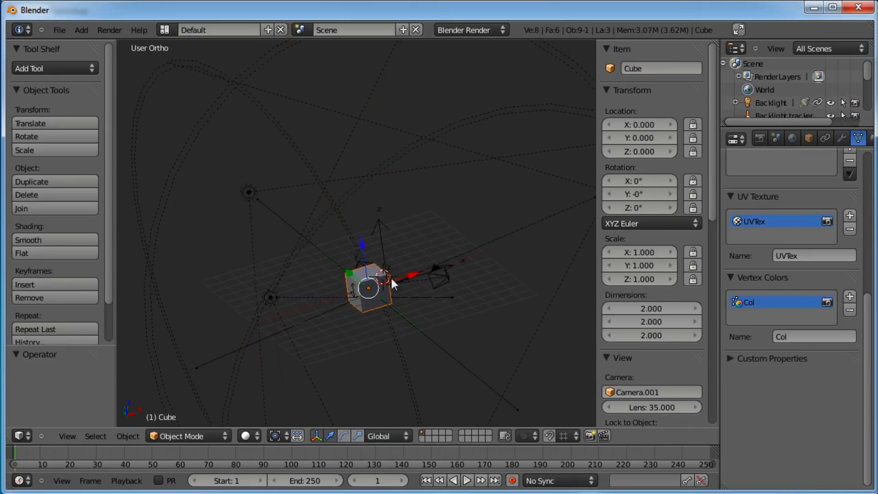
pyautogui.press('space')
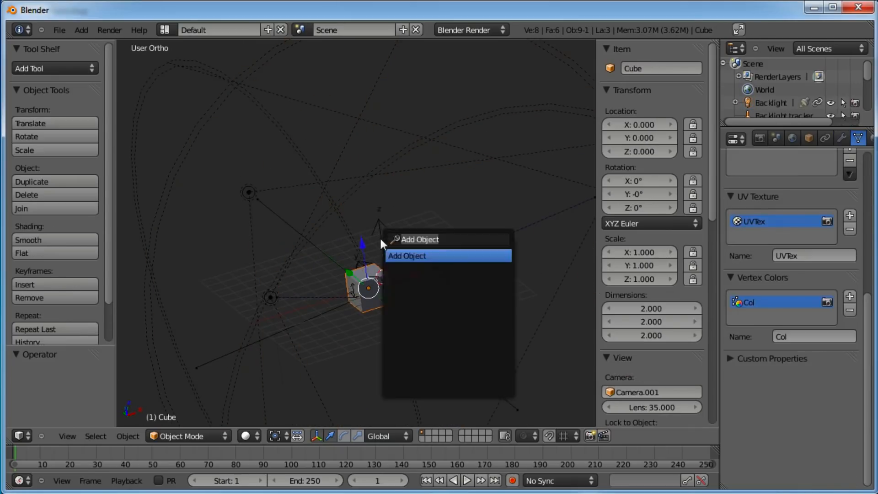
pyautogui.write('selec')
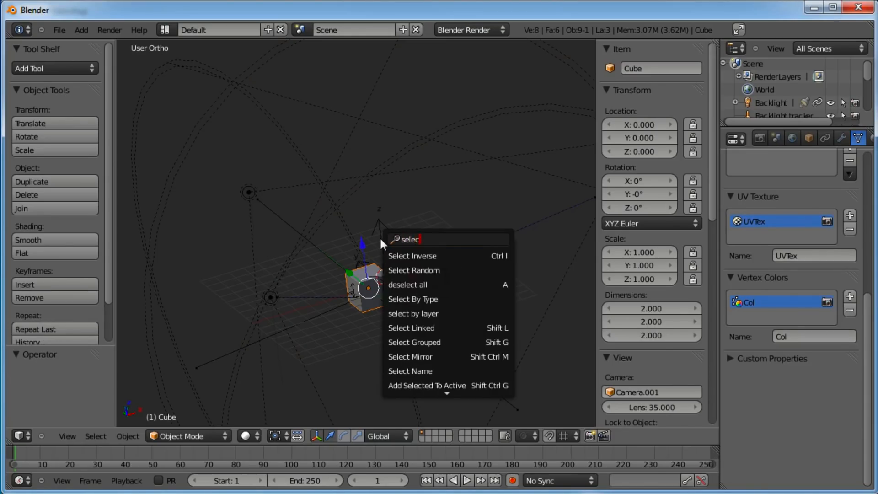
pyautogui.write('t inverse')
pyautogui.press('Return')
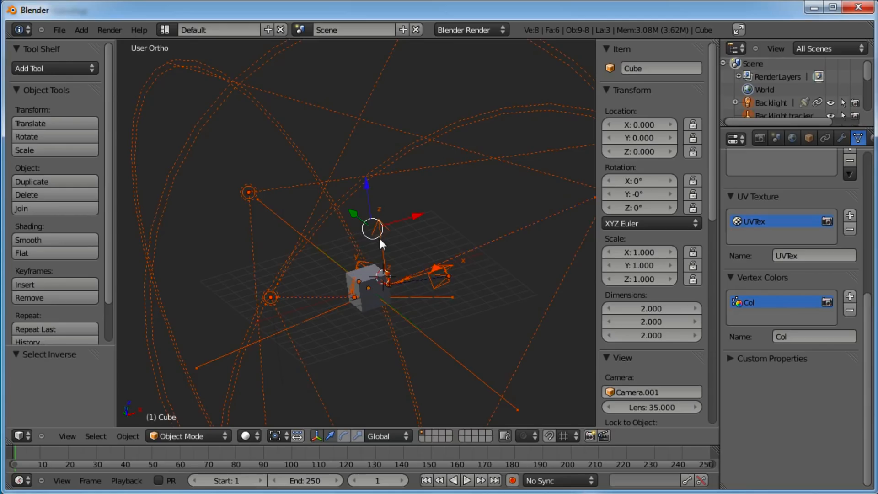
# Move the selected lamps, trackers and camera to layer 10
pyautogui.scroll(-2, 379, 238)
pyautogui.press('m')
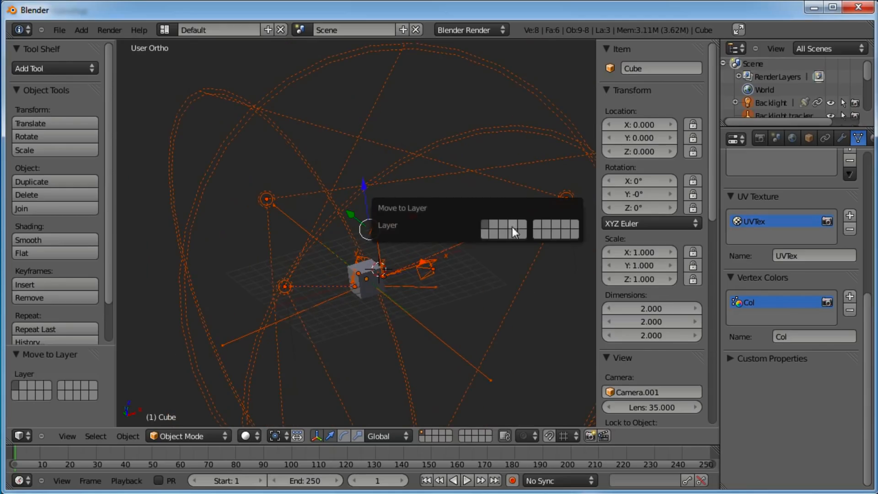
pyautogui.click(575, 224)
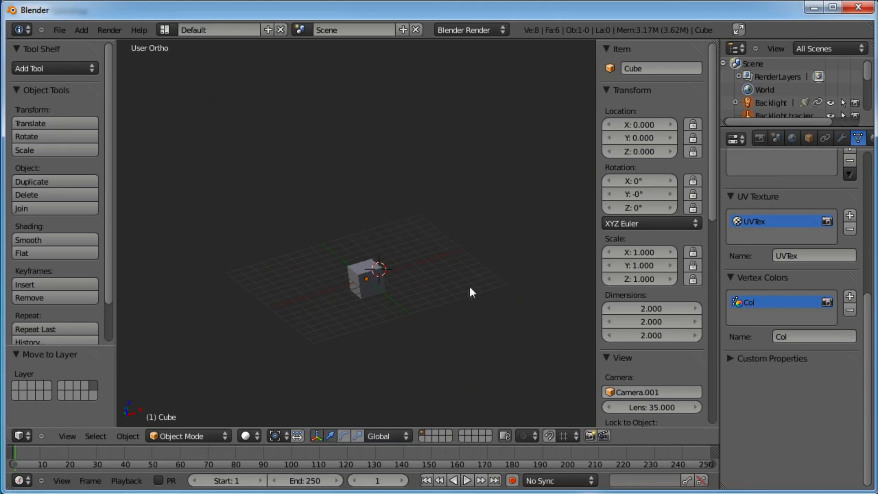
# Raise the cube above the grid in front view and switch it into Edit Mode
pyautogui.scroll(3, 414, 264)
pyautogui.moveTo(414, 264); pyautogui.dragTo(376, 293, button='middle')
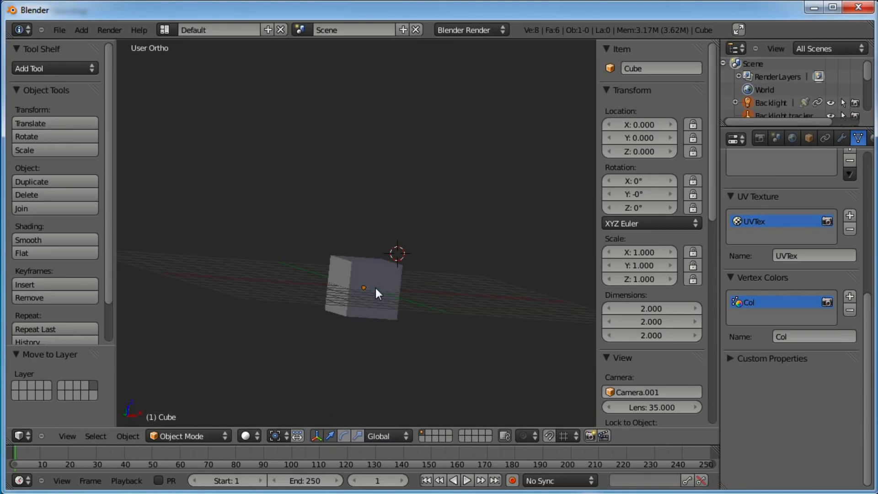
pyautogui.press('KP_1')
pyautogui.rightClick(340, 278)
pyautogui.keyDown('shift'); pyautogui.moveTo(350, 215); pyautogui.dragTo(336, 340, button='middle'); pyautogui.keyUp('shift')
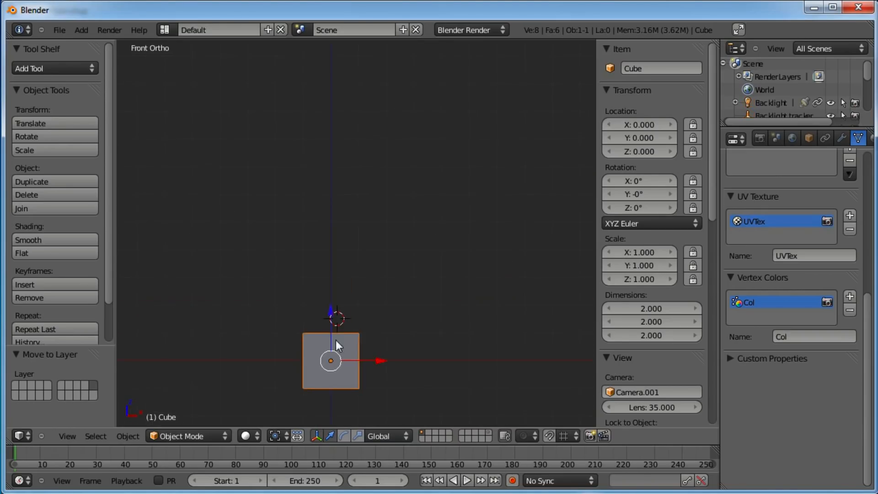
pyautogui.press('g')
pyautogui.click(340, 266)
pyautogui.keyDown('shift'); pyautogui.moveTo(406, 267); pyautogui.dragTo(386, 281, button='middle'); pyautogui.keyUp('shift')
pyautogui.press('Tab')
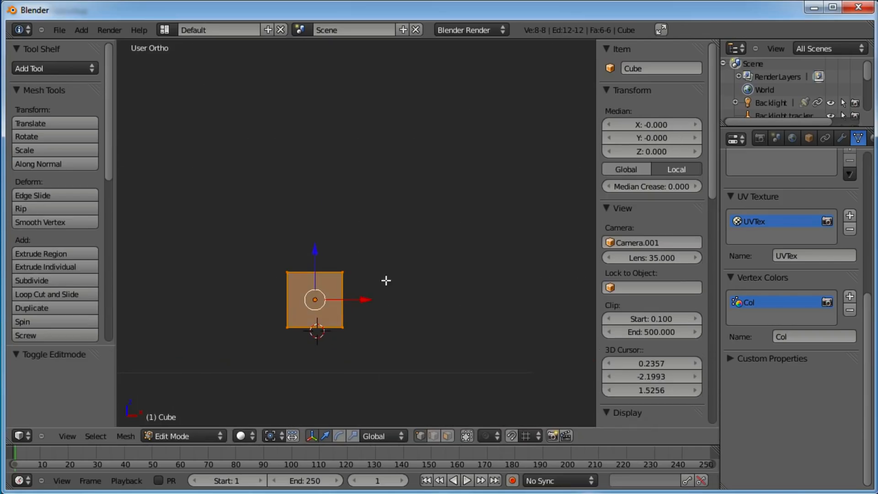
# Subdivide the cube's mesh with 2 cuts
pyautogui.scroll(2, 357, 296)
pyautogui.keyDown('shift'); pyautogui.moveTo(363, 321); pyautogui.dragTo(377, 285, button='middle'); pyautogui.keyUp('shift')
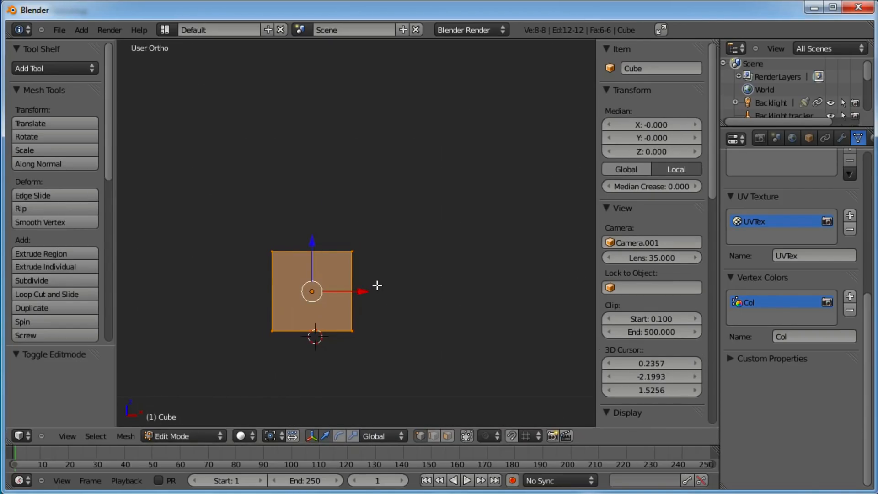
pyautogui.press('w')
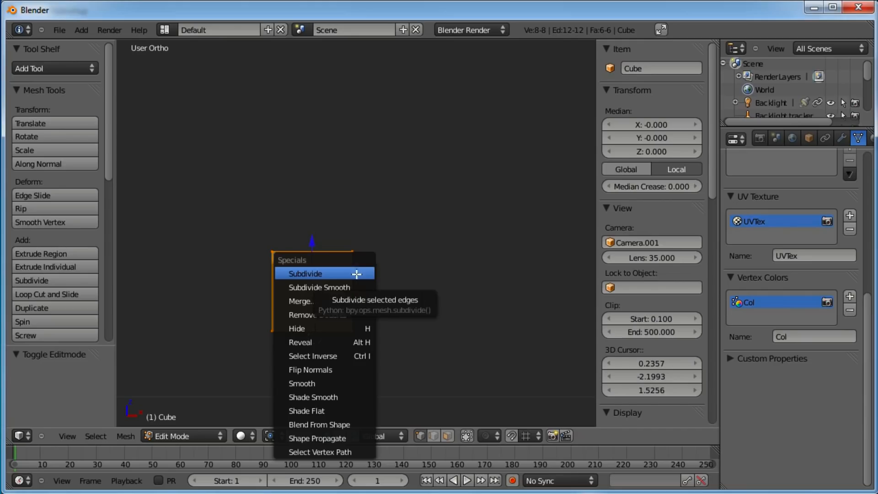
pyautogui.click(356, 273)
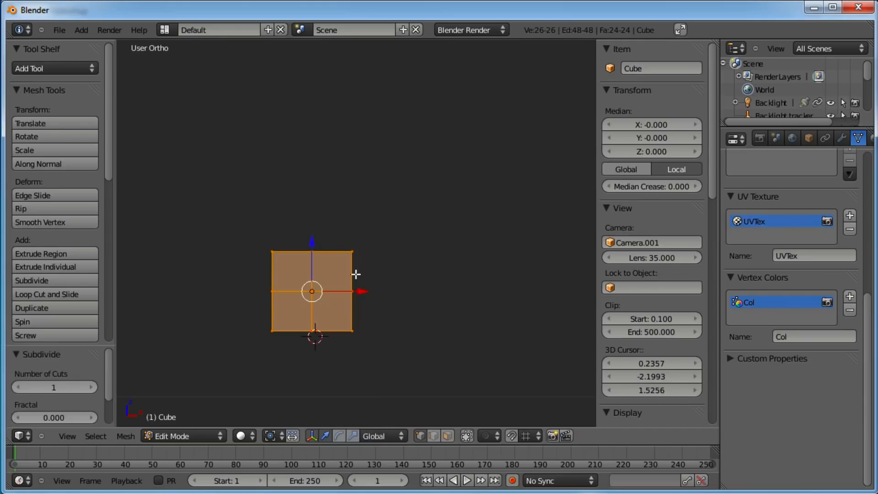
pyautogui.scroll(-1, 112, 380)
pyautogui.scroll(-1, 112, 379)
pyautogui.click(91, 368)
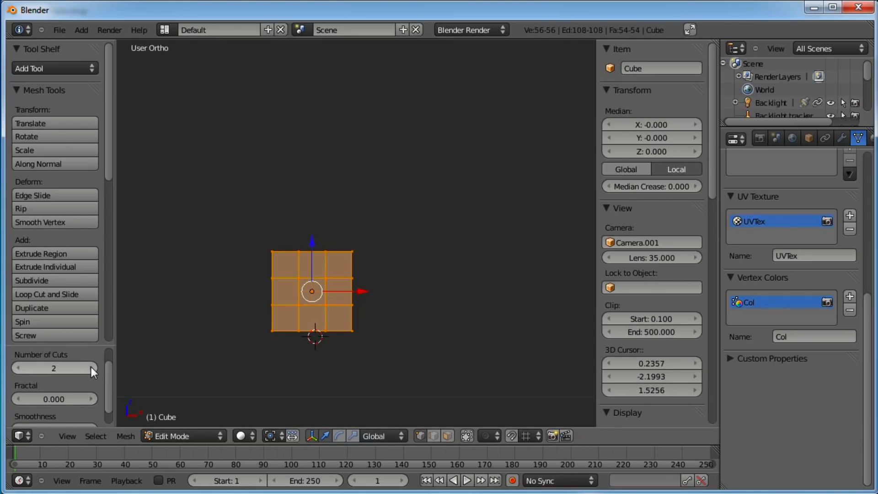
# Pull each of the four corner vertices inward to round the mesh's outline in front view
pyautogui.press('a')
pyautogui.press('b')
pyautogui.moveTo(284, 239); pyautogui.dragTo(255, 263)
pyautogui.press('g')
pyautogui.click(314, 250)
pyautogui.press('a')
pyautogui.press('b')
pyautogui.moveTo(358, 245); pyautogui.dragTo(338, 260)
pyautogui.press('g')
pyautogui.click(334, 265)
pyautogui.press('a')
pyautogui.press('b')
pyautogui.moveTo(359, 317); pyautogui.dragTo(338, 335)
pyautogui.press('g')
pyautogui.click(330, 332)
pyautogui.press('a')
pyautogui.press('b')
pyautogui.moveTo(276, 321); pyautogui.dragTo(251, 337)
pyautogui.press('g')
pyautogui.click(259, 330)
pyautogui.press('a')
pyautogui.press('b')
pyautogui.moveTo(385, 237); pyautogui.dragTo(318, 344)
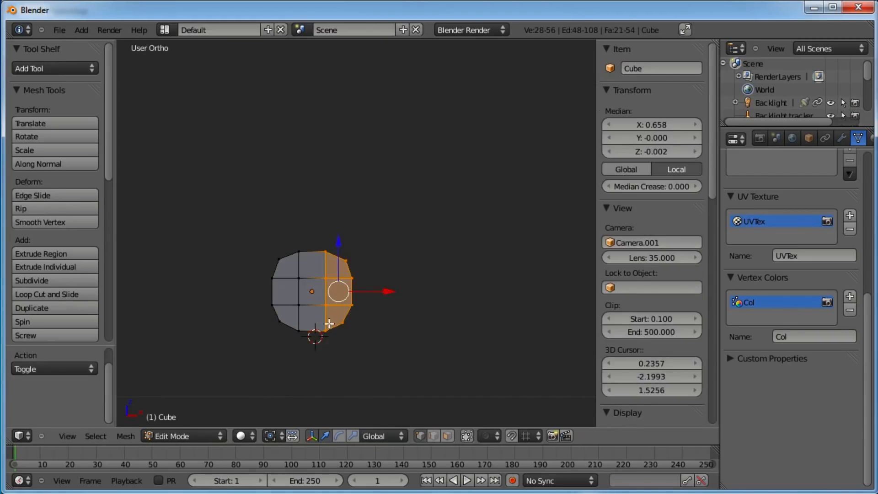
pyautogui.press('g')
pyautogui.rightClick(394, 296)
# Turn on proportional editing in Connected mode
pyautogui.click(496, 435)
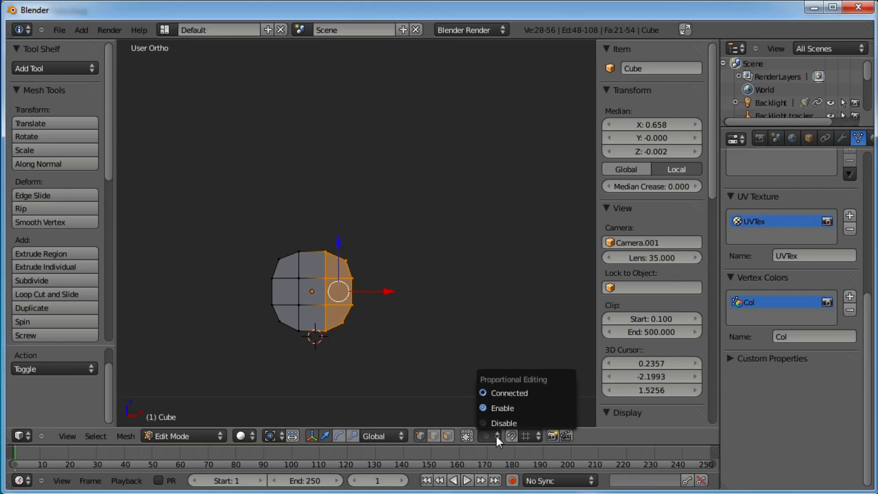
pyautogui.click(493, 407)
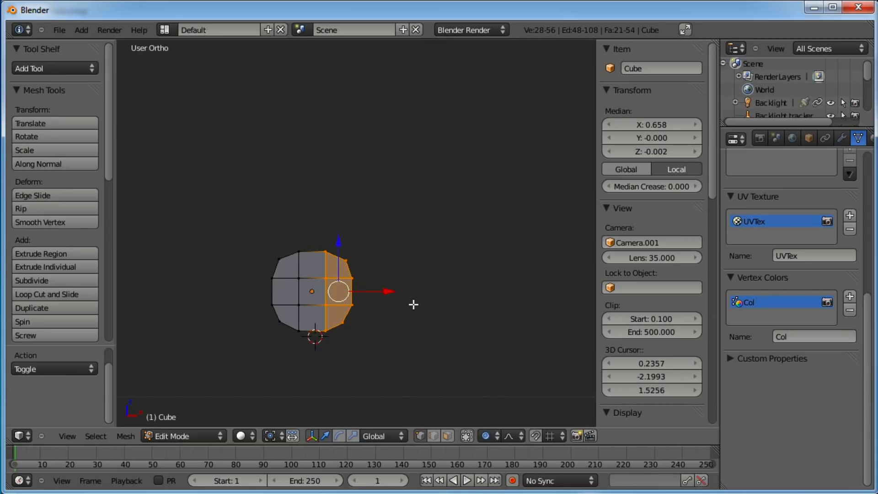
pyautogui.click(489, 440)
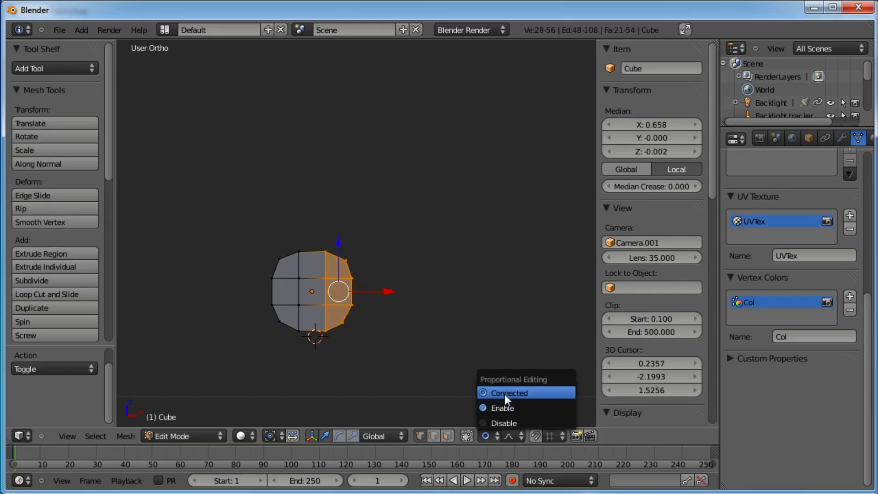
pyautogui.click(503, 393)
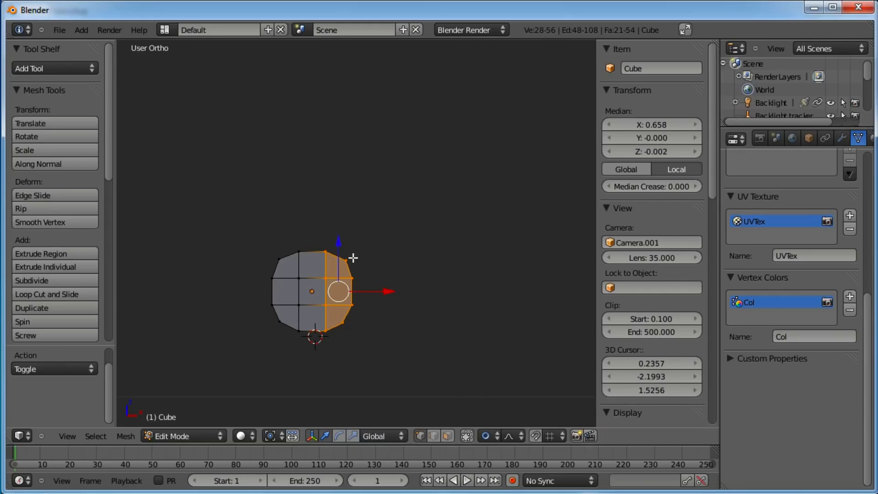
# Select the upper-right corner vertex, adjust the proportional editing option, and try moving the vertex
pyautogui.rightClick(350, 259)
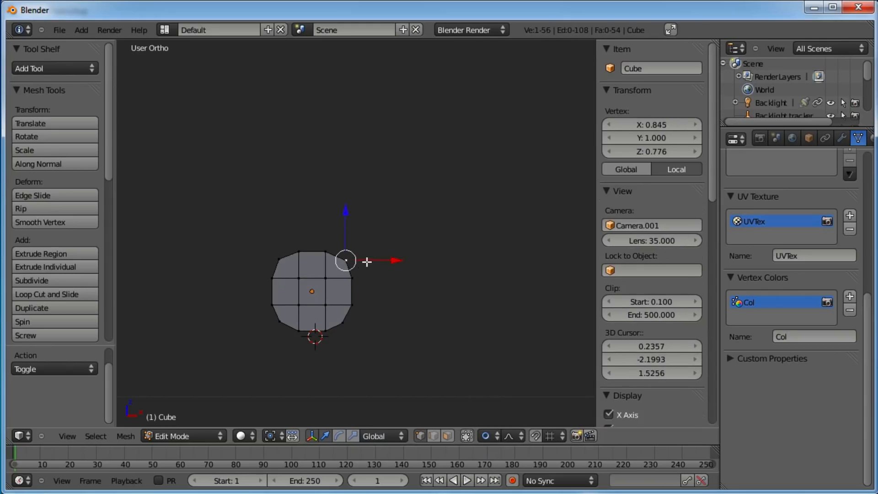
pyautogui.click(483, 435)
pyautogui.click(497, 392)
pyautogui.press('g')
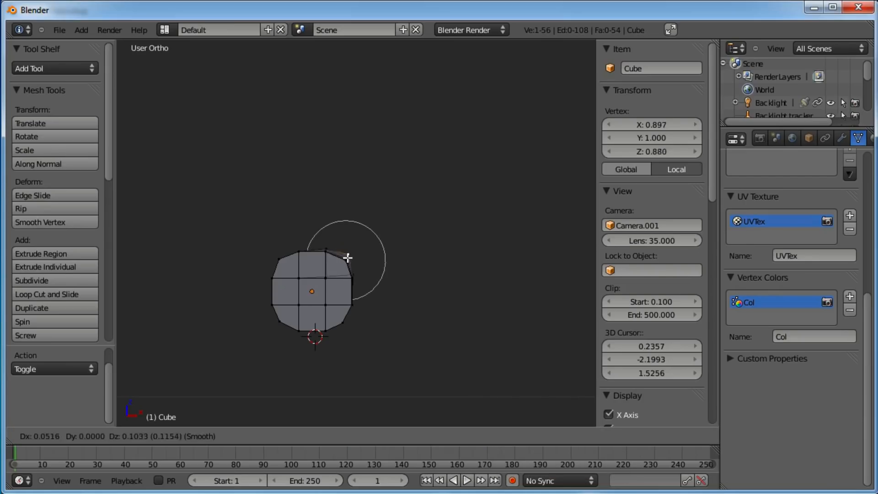
pyautogui.click(346, 268)
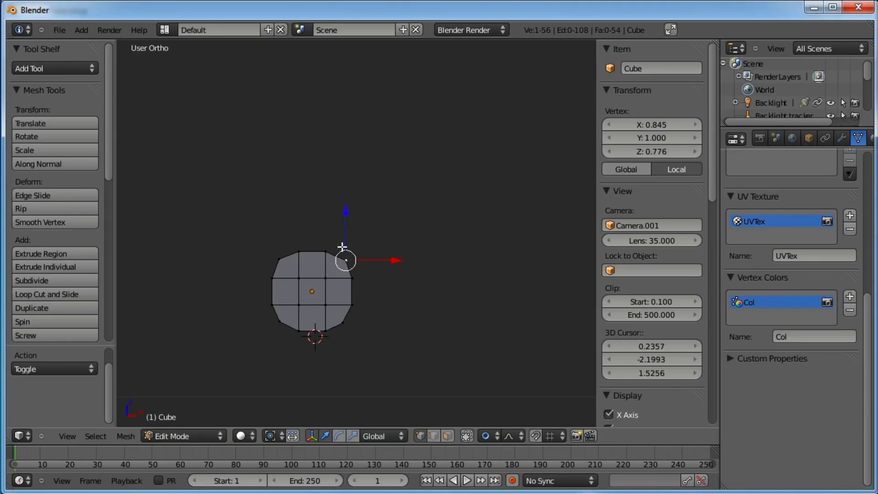
# Box-select the upper-right corner vertices and pull them up and outward with proportional editing
pyautogui.press('b')
pyautogui.moveTo(373, 235); pyautogui.dragTo(314, 298)
pyautogui.press('g')
pyautogui.scroll(-4, 359, 285)
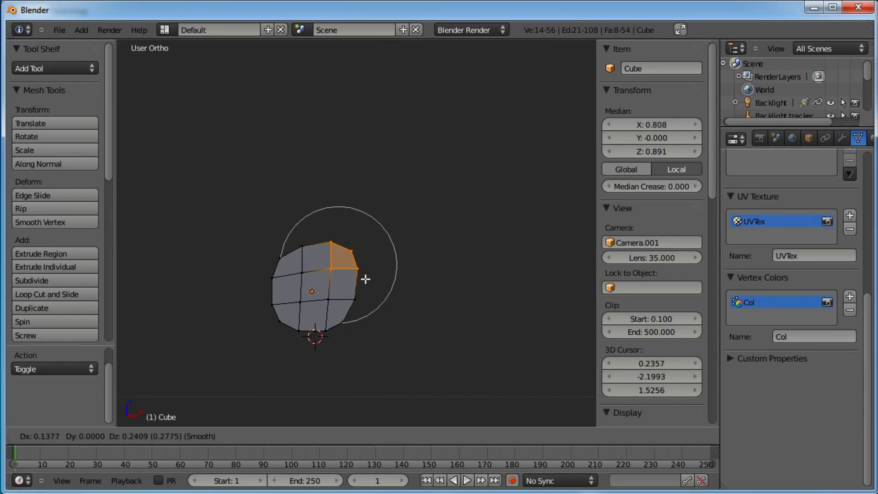
pyautogui.click(367, 277)
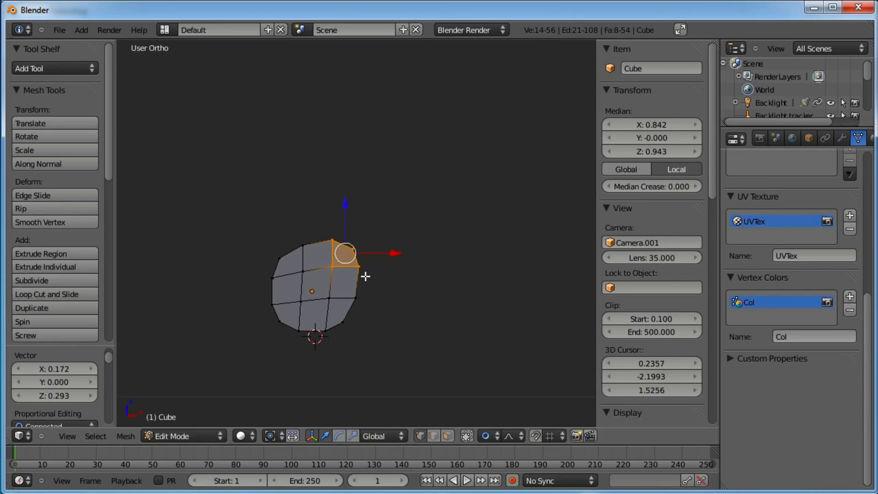
# In top view, box-select the upper-left corner vertices and pull them inward with a proportional move
pyautogui.press('KP_7')
pyautogui.keyDown('shift'); pyautogui.moveTo(342, 385); pyautogui.dragTo(372, 224, button='middle'); pyautogui.keyUp('shift')
pyautogui.scroll(3, 366, 221)
pyautogui.press('a')
pyautogui.press('b')
pyautogui.moveTo(305, 200); pyautogui.dragTo(235, 241)
pyautogui.press('g')
pyautogui.scroll(6, 243, 249)
pyautogui.scroll(-10, 246, 253)
pyautogui.scroll(7, 246, 253)
pyautogui.scroll(1, 246, 254)
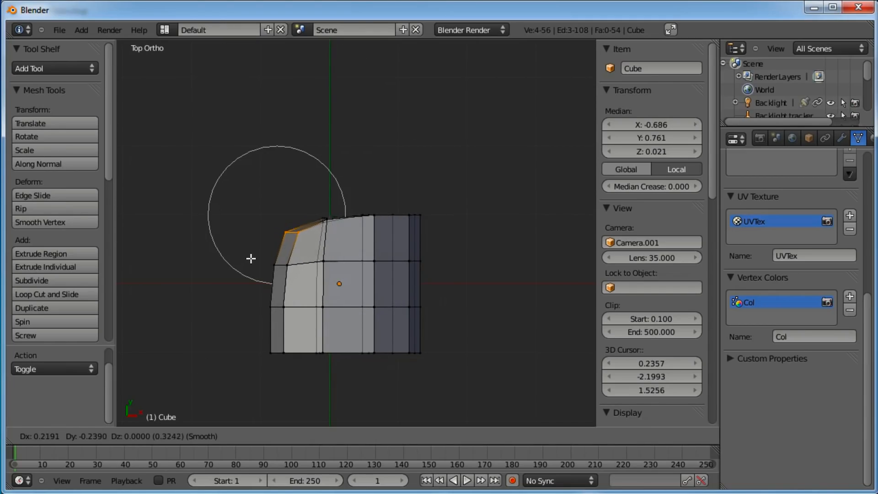
pyautogui.scroll(-8, 250, 254)
pyautogui.scroll(11, 249, 253)
pyautogui.scroll(-2, 251, 254)
pyautogui.click(251, 254)
# Round the lower-left, lower-right and upper-right corners in top view with proportional moves of their vertices
pyautogui.press('a')
pyautogui.press('b')
pyautogui.moveTo(295, 338); pyautogui.dragTo(243, 373)
pyautogui.press('g')
pyautogui.scroll(3, 250, 358)
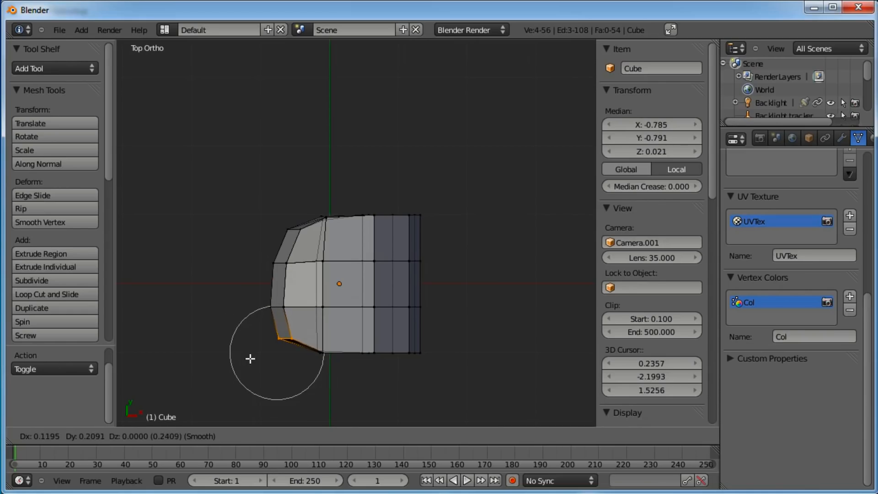
pyautogui.click(256, 357)
pyautogui.press('a')
pyautogui.press('b')
pyautogui.moveTo(435, 338); pyautogui.dragTo(392, 365)
pyautogui.press('g')
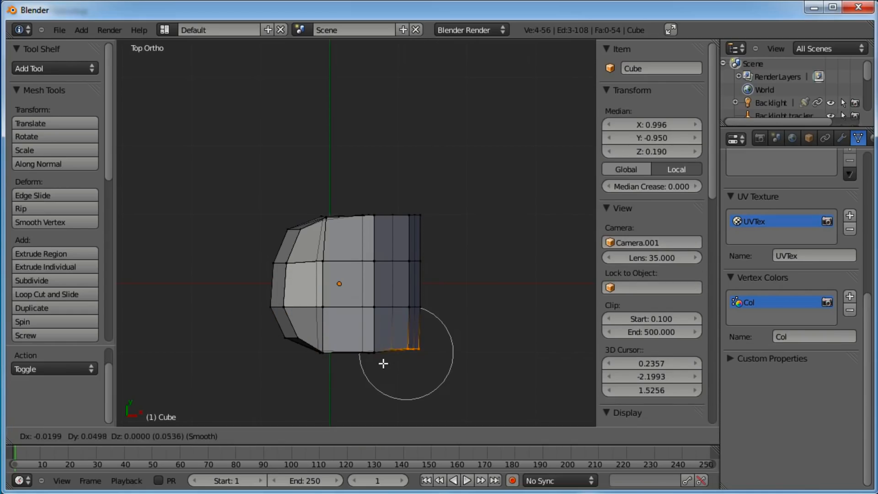
pyautogui.click(383, 355)
pyautogui.press('a')
pyautogui.press('b')
pyautogui.moveTo(437, 198); pyautogui.dragTo(389, 227)
pyautogui.press('g')
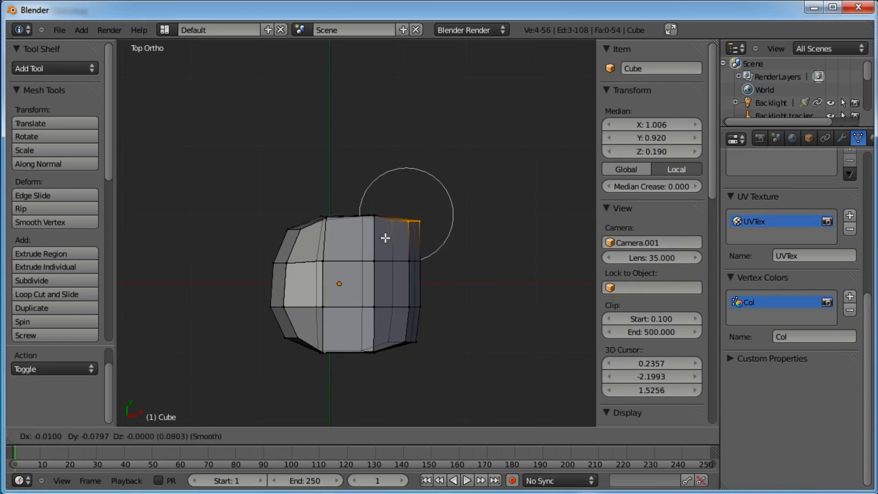
pyautogui.scroll(3, 384, 241)
pyautogui.click(386, 244)
# Switch to face select mode, select the faces on the mesh's right side, and extrude them outward
pyautogui.press('a')
pyautogui.moveTo(355, 365); pyautogui.dragTo(318, 210, button='middle')
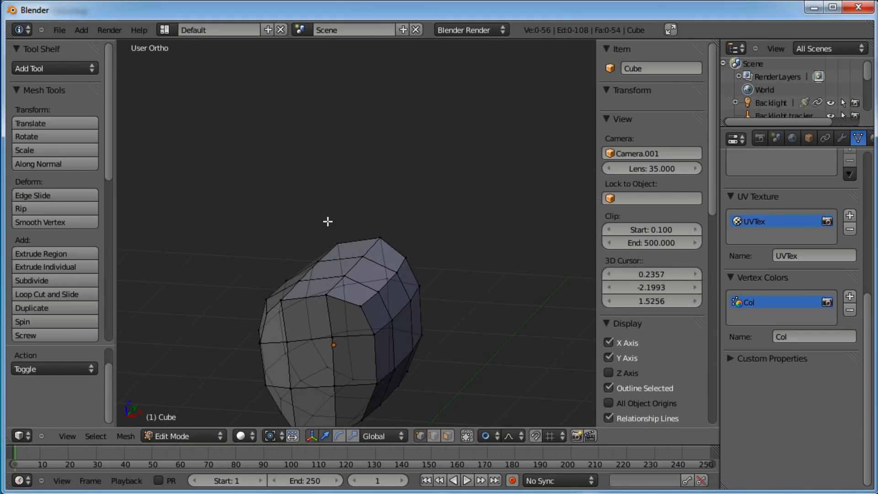
pyautogui.press('KP_1')
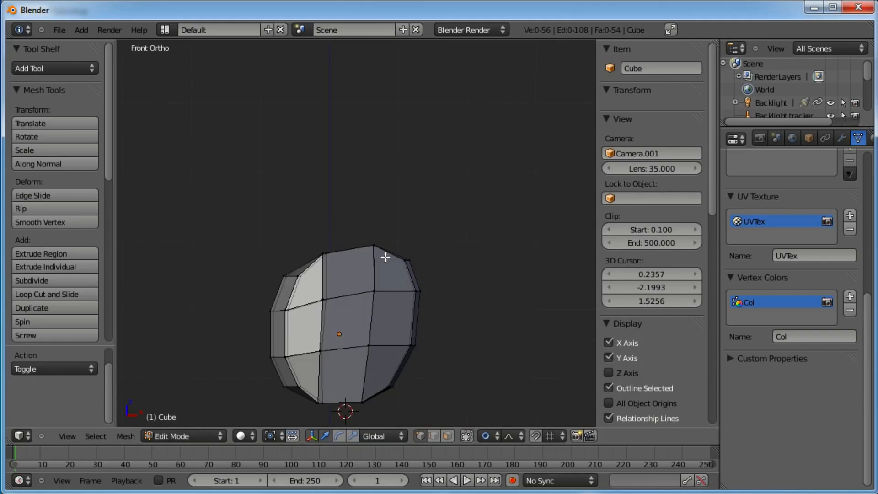
pyautogui.click(447, 435)
pyautogui.press('b')
pyautogui.moveTo(440, 255); pyautogui.dragTo(403, 348)
pyautogui.moveTo(455, 287); pyautogui.dragTo(357, 323, button='middle')
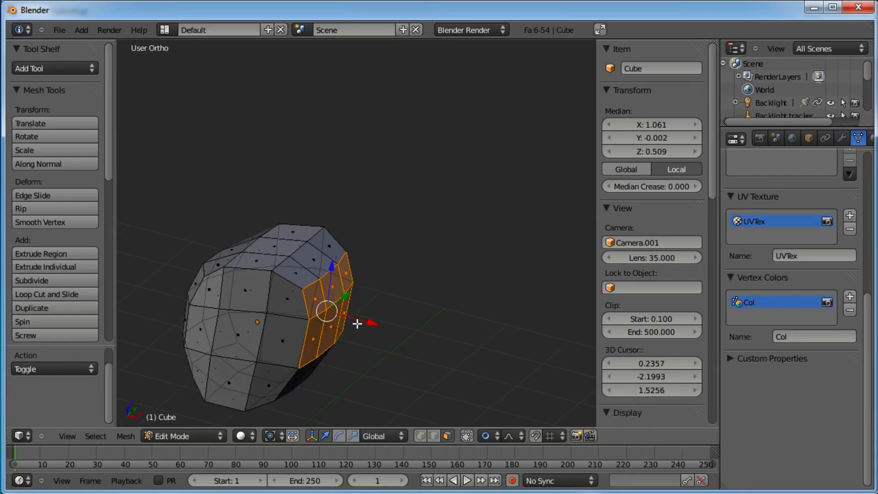
pyautogui.press('KP_1')
pyautogui.press('e')
pyautogui.moveTo(345, 262); pyautogui.dragTo(315, 270, button='middle')
pyautogui.click(361, 273)
# Move and rotate the extruded end face down and to the right
pyautogui.scroll(-4, 358, 272)
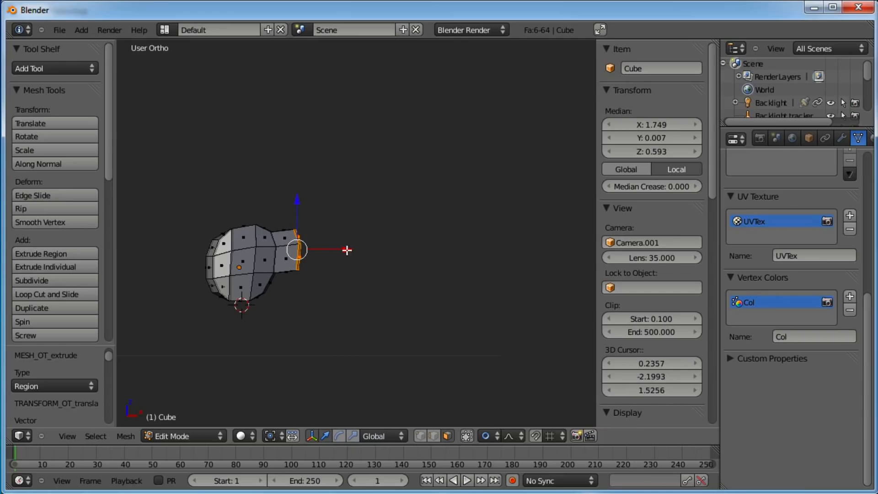
pyautogui.press('g')
pyautogui.click(362, 253)
pyautogui.press('r')
pyautogui.click(361, 274)
pyautogui.press('g')
pyautogui.click(354, 275)
pyautogui.scroll(2, 353, 274)
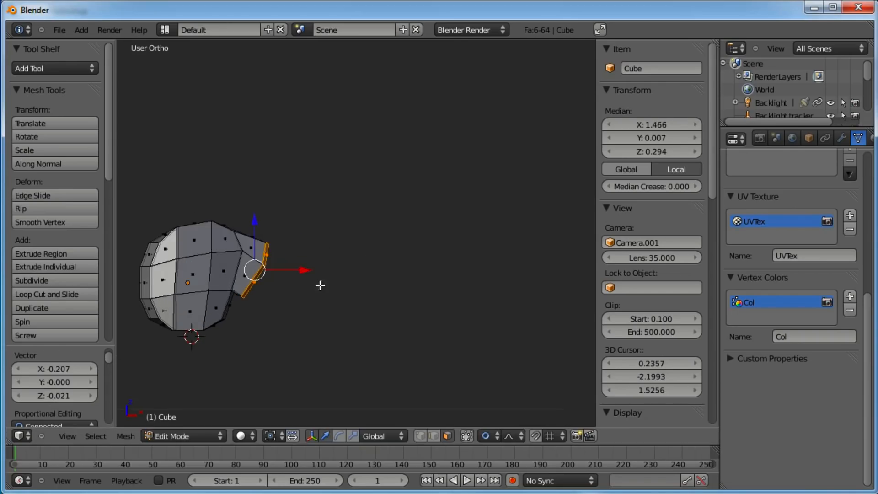
# Extrude the end face again diagonally downward and reposition it
pyautogui.press('e')
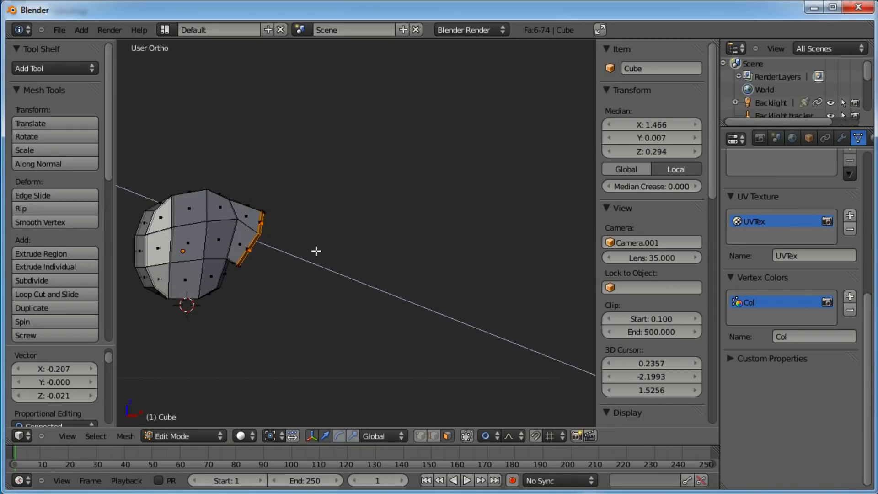
pyautogui.click(364, 316)
pyautogui.press('g')
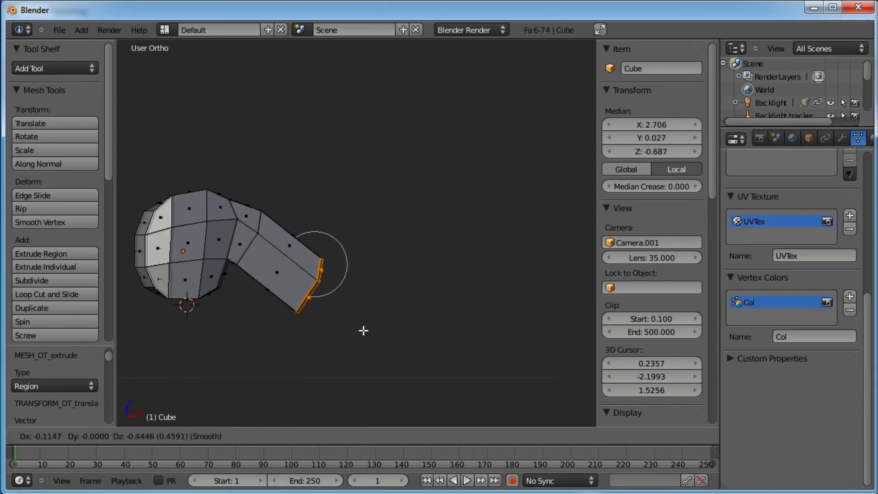
pyautogui.click(365, 320)
pyautogui.press('g')
pyautogui.click(331, 312)
# Extrude two more segments from the end face, moving and rotating it to form a lower bend
pyautogui.press('e')
pyautogui.click(358, 342)
pyautogui.press('g')
pyautogui.click(361, 352)
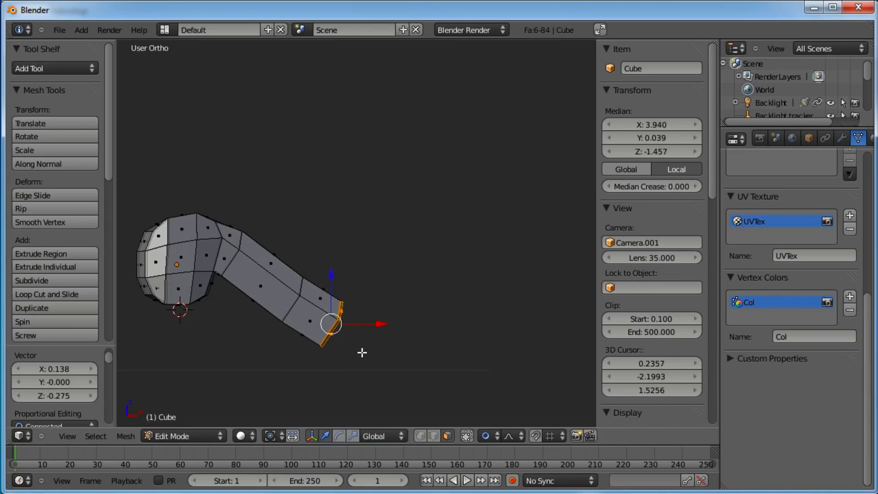
pyautogui.press('e')
pyautogui.click(396, 347)
pyautogui.press('r')
pyautogui.click(399, 310)
# Extrude a long segment upward to the right, then rotate, scale down and move its end face
pyautogui.press('e')
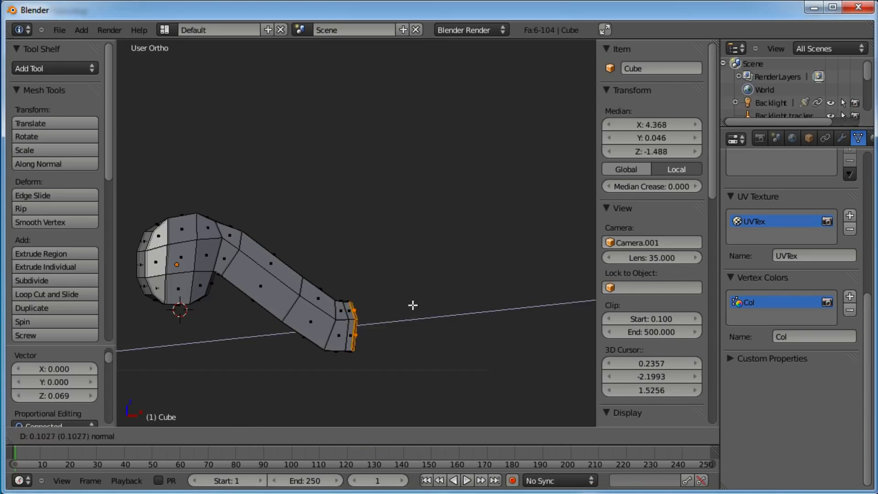
pyautogui.click(440, 304)
pyautogui.press('g')
pyautogui.click(486, 197)
pyautogui.press('r')
pyautogui.click(490, 178)
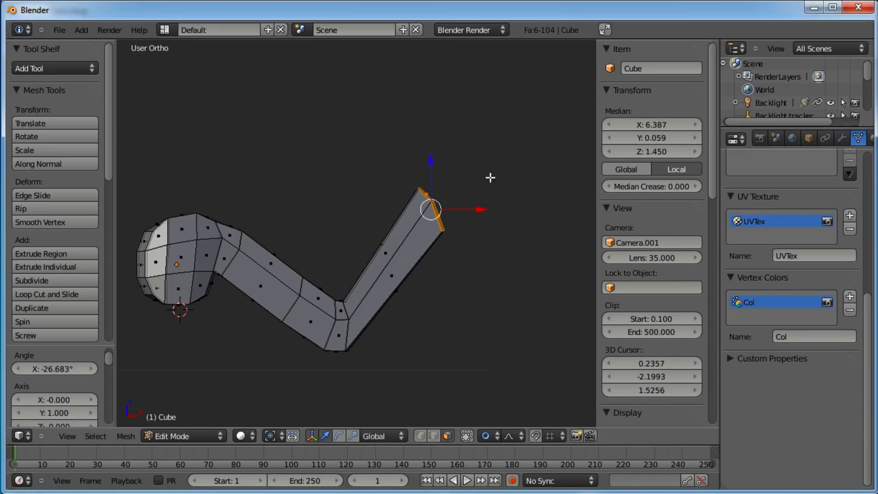
pyautogui.keyDown('shift'); pyautogui.moveTo(490, 177); pyautogui.dragTo(443, 183, button='middle'); pyautogui.keyUp('shift')
pyautogui.press('s')
pyautogui.click(443, 181)
pyautogui.press('g')
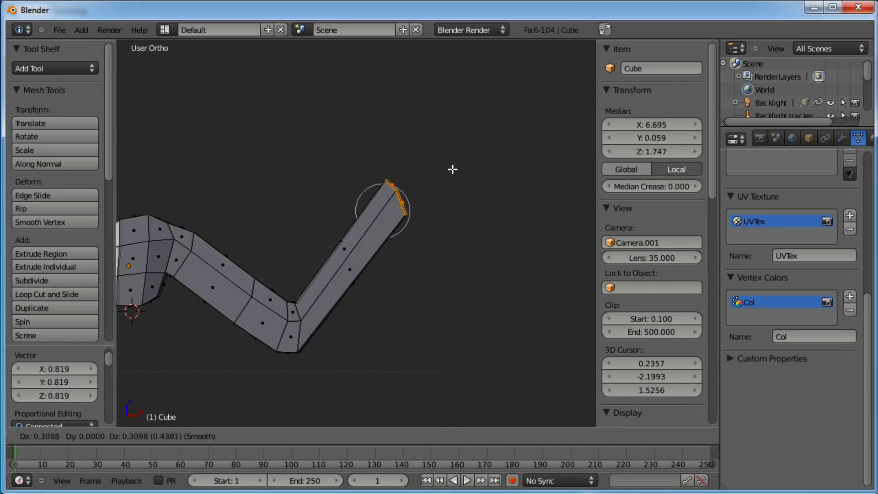
pyautogui.click(510, 166)
# Extrude and rotate several more short segments to bend the tube's tip downward
pyautogui.scroll(-2, 510, 166)
pyautogui.press('g')
pyautogui.click(446, 173)
pyautogui.press('e')
pyautogui.click(460, 173)
pyautogui.press('r')
pyautogui.click(460, 187)
pyautogui.press('e')
pyautogui.click(484, 199)
pyautogui.press('r')
pyautogui.click(502, 189)
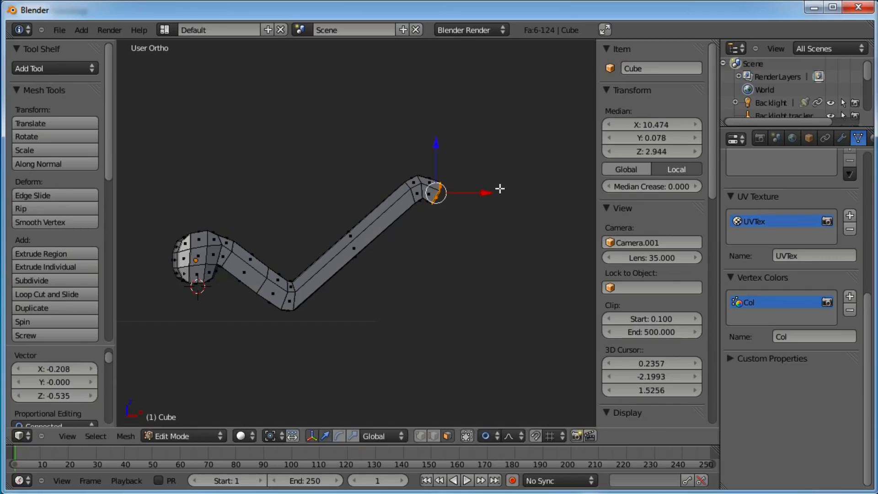
pyautogui.press('e')
pyautogui.click(526, 265)
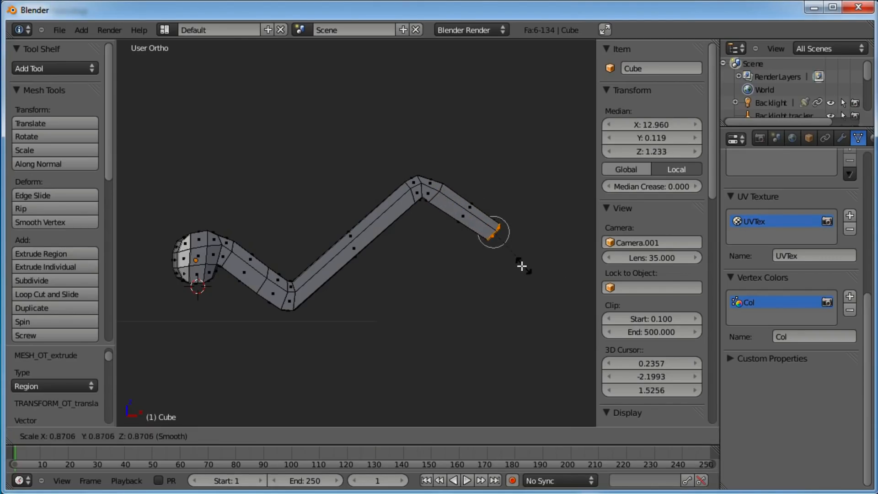
pyautogui.press('a')
pyautogui.press('b')
pyautogui.moveTo(301, 273); pyautogui.dragTo(272, 318)
pyautogui.press('g')
pyautogui.rightClick(306, 319)
pyautogui.press('a')
pyautogui.click(305, 319)
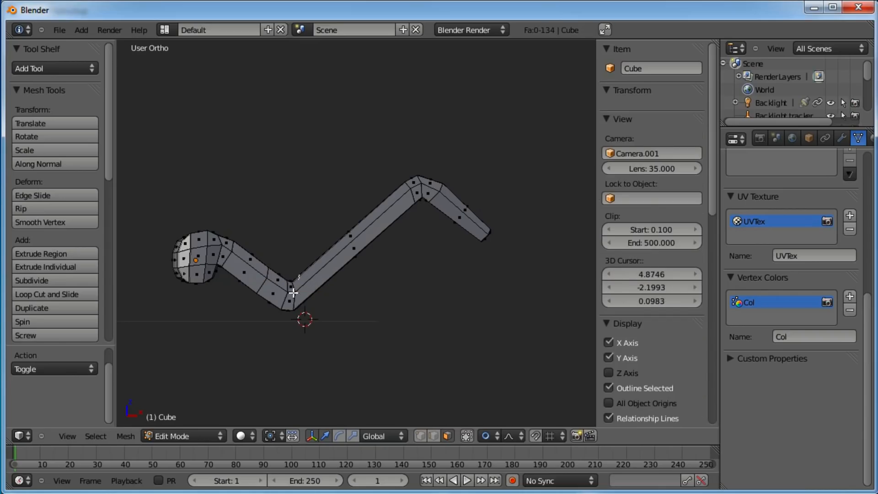
# Select the face at the lower bend and move it up and left with proportional editing
pyautogui.rightClick(284, 304)
pyautogui.press('g')
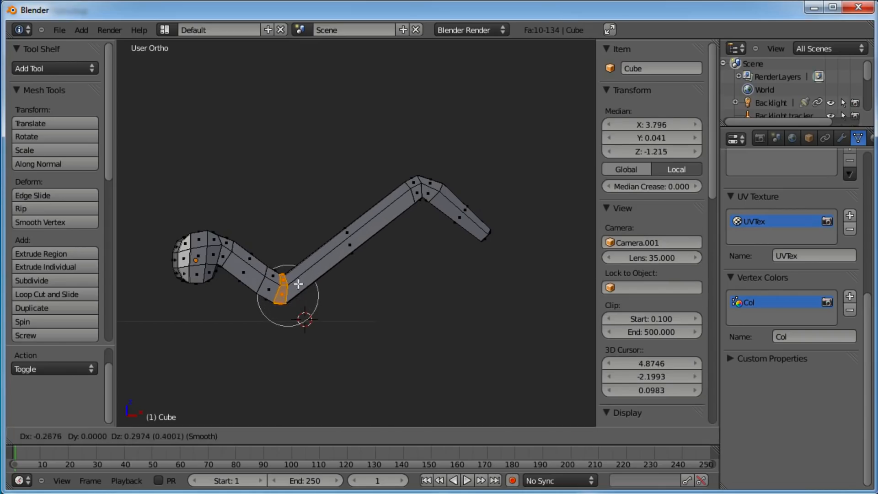
pyautogui.scroll(-10, 297, 282)
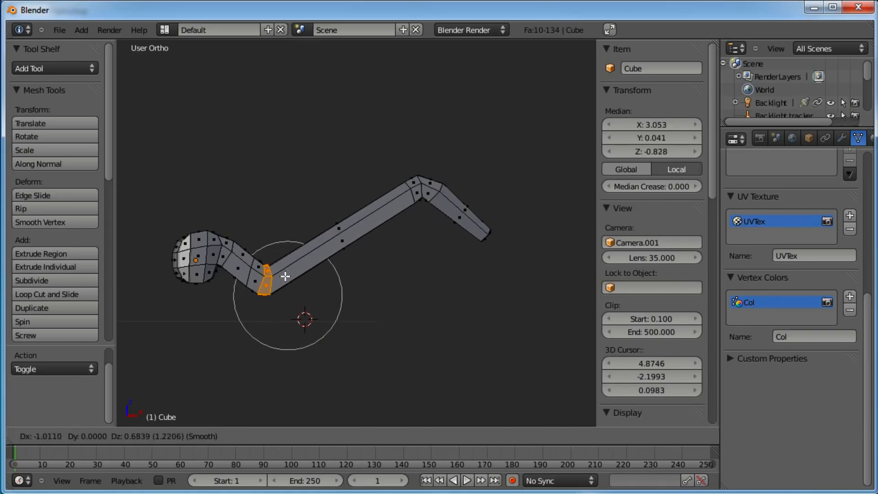
pyautogui.scroll(15, 288, 274)
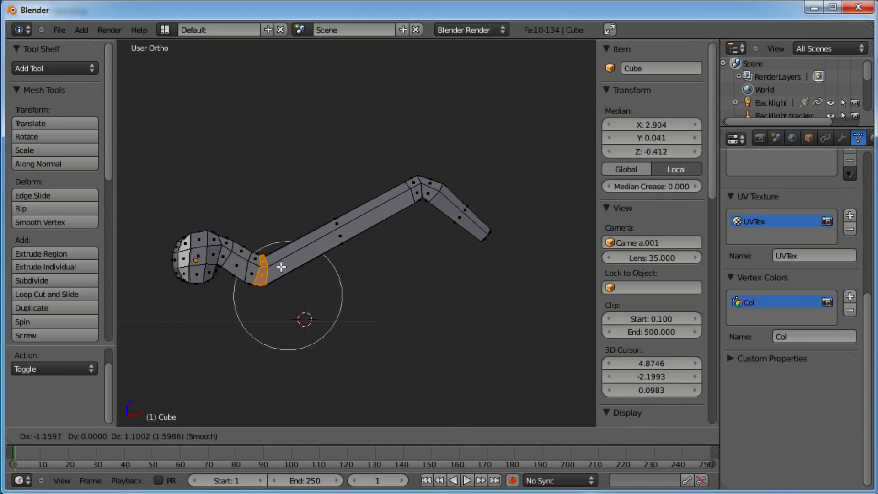
pyautogui.click(281, 267)
pyautogui.press('a')
pyautogui.press('b')
pyautogui.moveTo(514, 186); pyautogui.dragTo(464, 255)
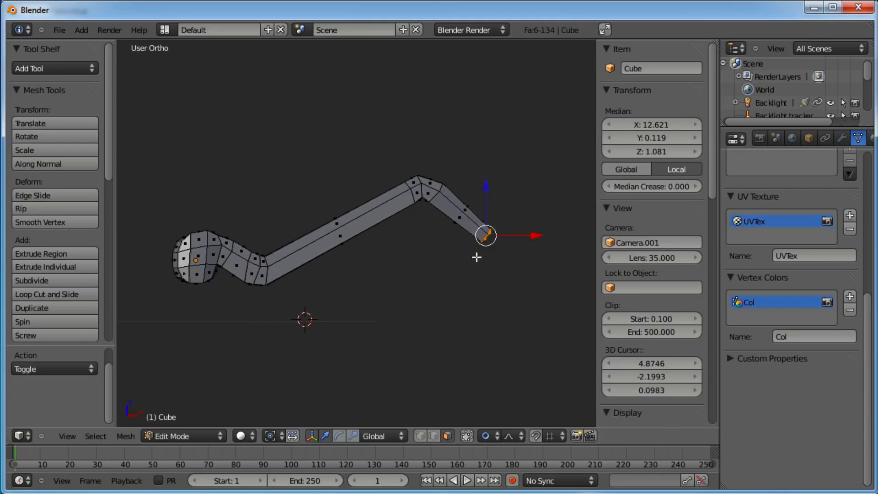
pyautogui.press('g')
pyautogui.press('Escape')
# Box-select the tip segment's faces and raise them with proportional editing
pyautogui.press('a')
pyautogui.press('b')
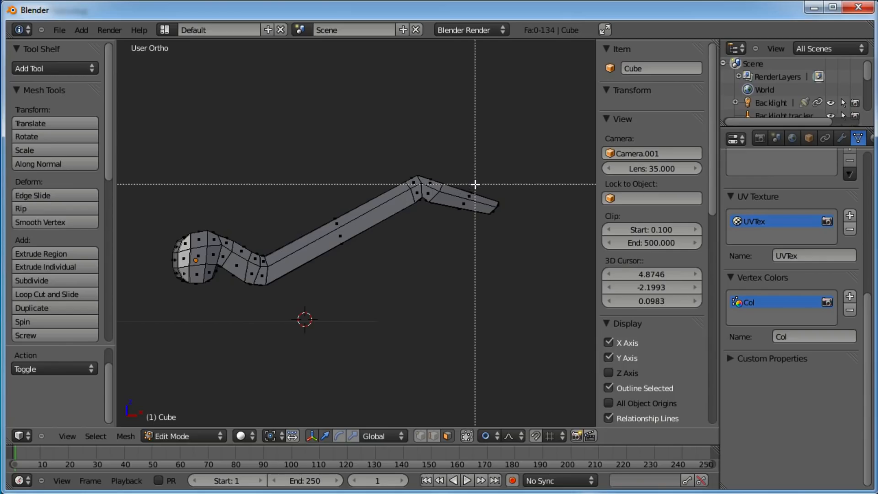
pyautogui.moveTo(475, 183); pyautogui.dragTo(458, 216)
pyautogui.press('g')
pyautogui.scroll(8, 458, 216)
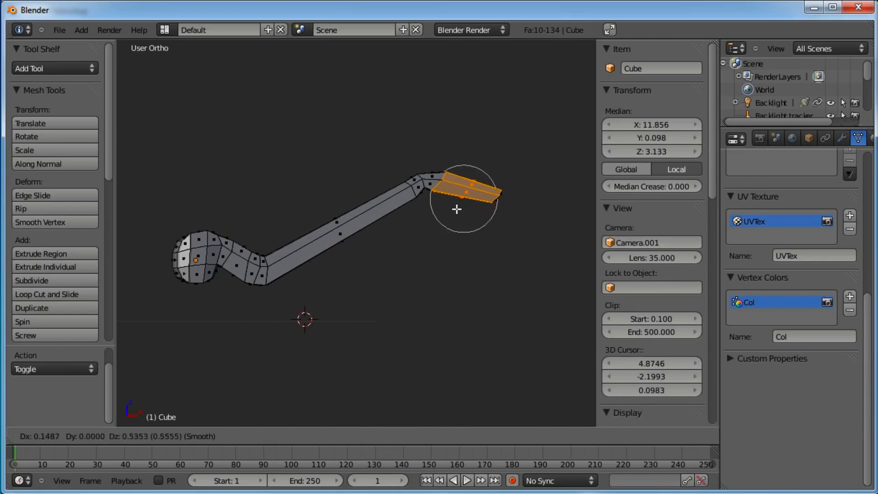
pyautogui.click(457, 206)
# Switch to vertex select mode and move vertices at the upper bend to smooth its shape
pyautogui.click(419, 433)
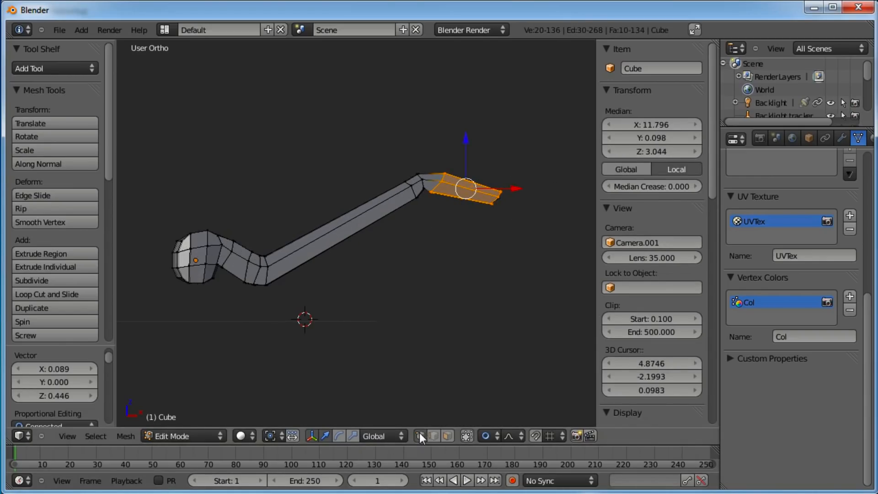
pyautogui.press('a')
pyautogui.press('b')
pyautogui.moveTo(428, 161); pyautogui.dragTo(395, 181)
pyautogui.press('g')
pyautogui.scroll(4, 411, 170)
pyautogui.scroll(-1, 412, 168)
pyautogui.click(410, 169)
pyautogui.press('a')
pyautogui.press('b')
pyautogui.press('g')
pyautogui.click(393, 178)
# Box-select and move further vertex groups around the upper bend and tip
pyautogui.press('a')
pyautogui.press('b')
pyautogui.moveTo(459, 159); pyautogui.dragTo(422, 195)
pyautogui.press('g')
pyautogui.click(442, 171)
pyautogui.press('a')
pyautogui.press('b')
pyautogui.press('g')
pyautogui.click(421, 198)
# Move vertices at the lower bend near the head to smooth the neck's curve
pyautogui.press('a')
pyautogui.press('b')
pyautogui.moveTo(274, 246)
pyautogui.mouseDown()
pyautogui.moveTo(250, 256)
pyautogui.moveTo(267, 256)
pyautogui.mouseUp()
pyautogui.press('g')
pyautogui.click(250, 250)
pyautogui.press('a')
pyautogui.press('b')
pyautogui.press('g')
pyautogui.click(238, 231)
# Move vertices on the head's upper side to round its outline
pyautogui.press('a')
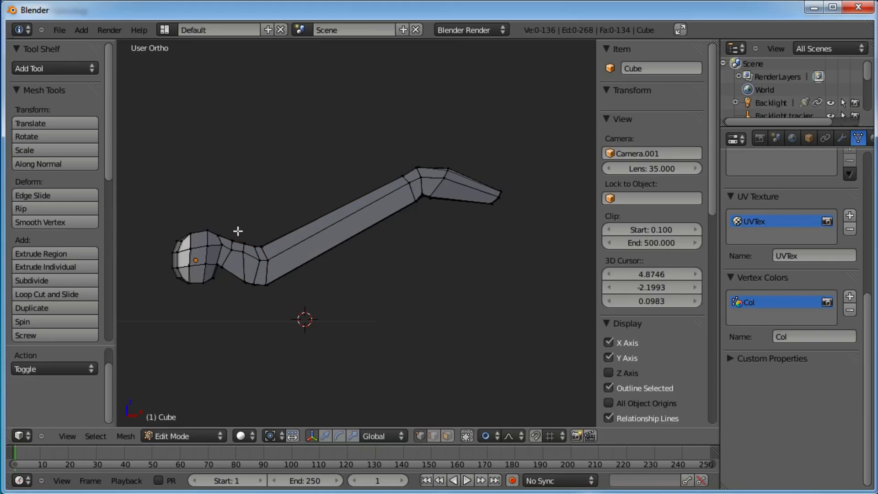
pyautogui.moveTo(219, 241); pyautogui.dragTo(220, 240)
pyautogui.press('g')
pyautogui.click(201, 228)
pyautogui.press('a')
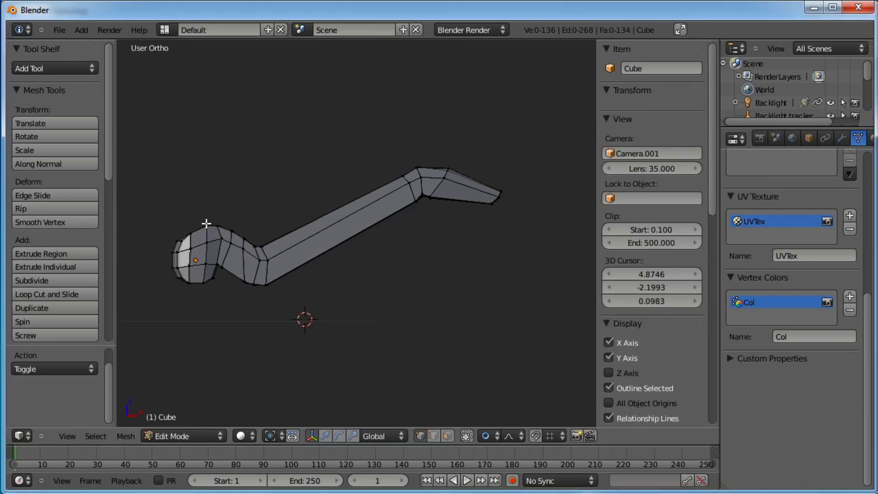
pyautogui.press('g')
pyautogui.click(188, 247)
pyautogui.press('a')
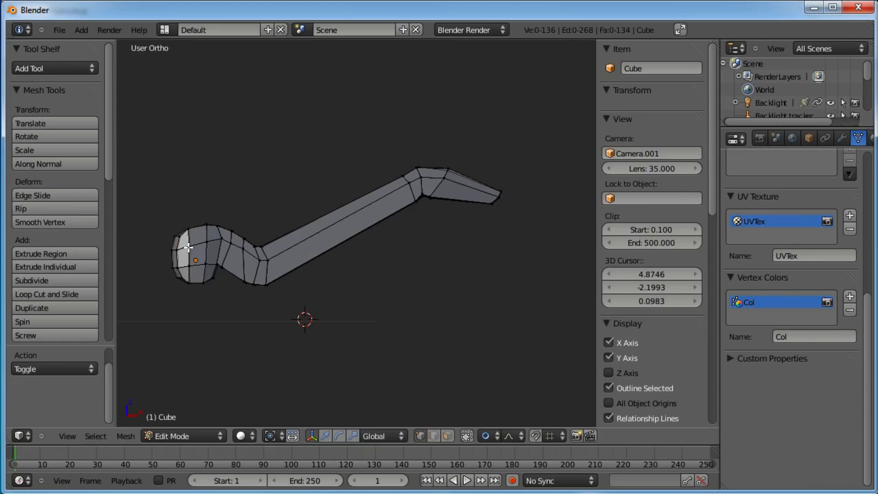
# Box-select and move the vertices on the front of the head to round it out
pyautogui.press('b')
pyautogui.moveTo(191, 242); pyautogui.dragTo(164, 274)
pyautogui.press('g')
pyautogui.click(156, 275)
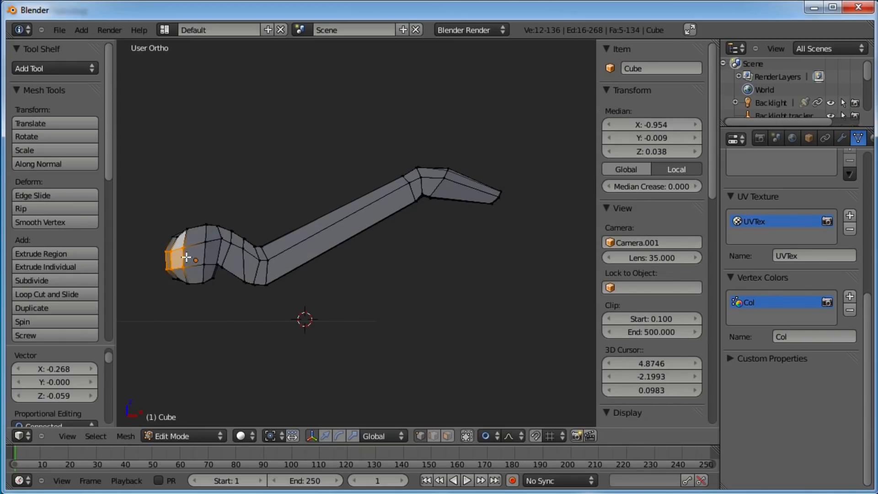
pyautogui.press('a')
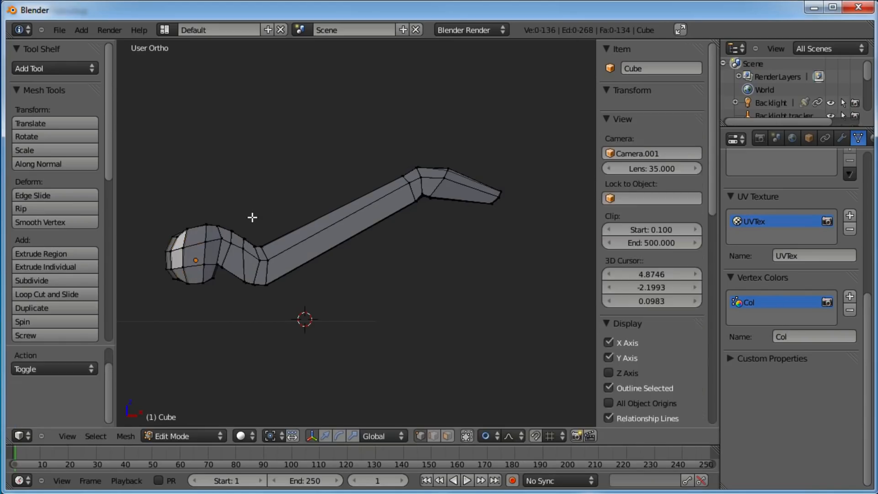
# Box-select the edge ring at the lower bend of the tube and move it toward the neck
pyautogui.press('a')
pyautogui.press('a')
pyautogui.press('b')
pyautogui.moveTo(299, 209); pyautogui.dragTo(241, 306)
pyautogui.press('g')
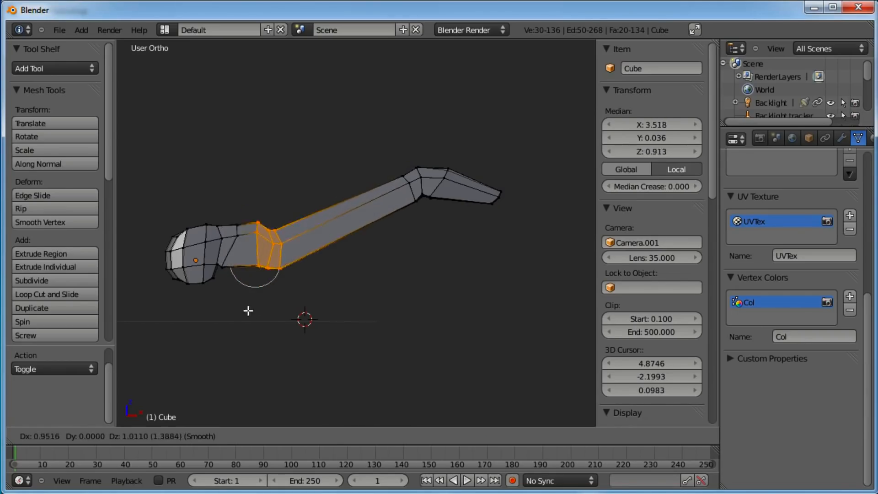
pyautogui.click(256, 294)
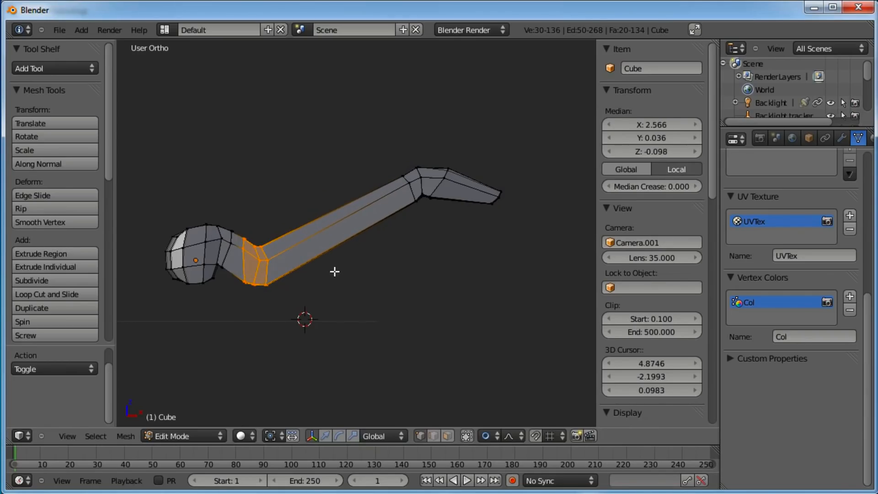
pyautogui.press('a')
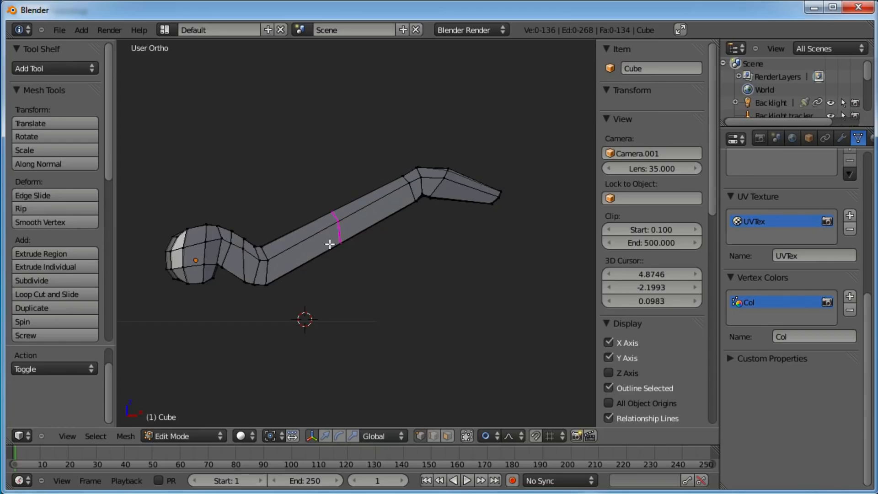
# Add loop cuts across the long straight section of the tube
pyautogui.click(329, 244)
pyautogui.click(379, 218)
pyautogui.hotkey('ctrl', 'r')
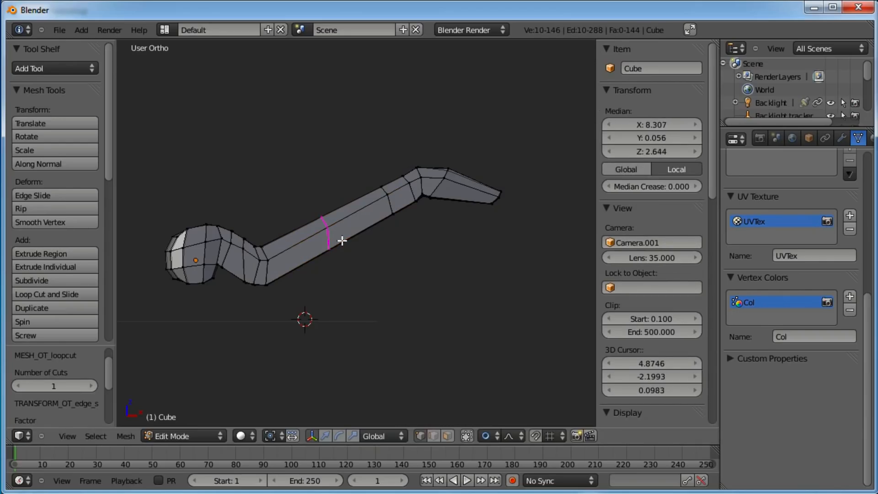
pyautogui.click(342, 241)
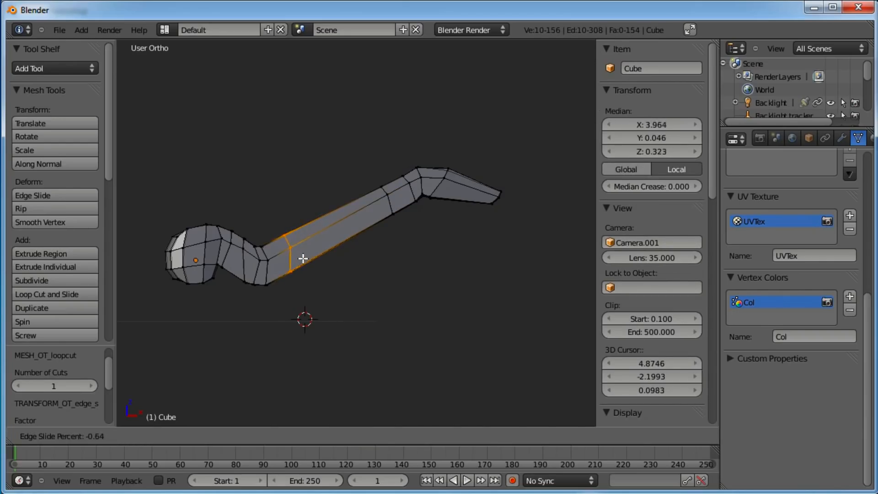
pyautogui.click(304, 257)
pyautogui.hotkey('ctrl', 'r')
pyautogui.click(344, 230)
pyautogui.click(355, 226)
pyautogui.hotkey('ctrl', 'r')
pyautogui.doubleClick(333, 240)
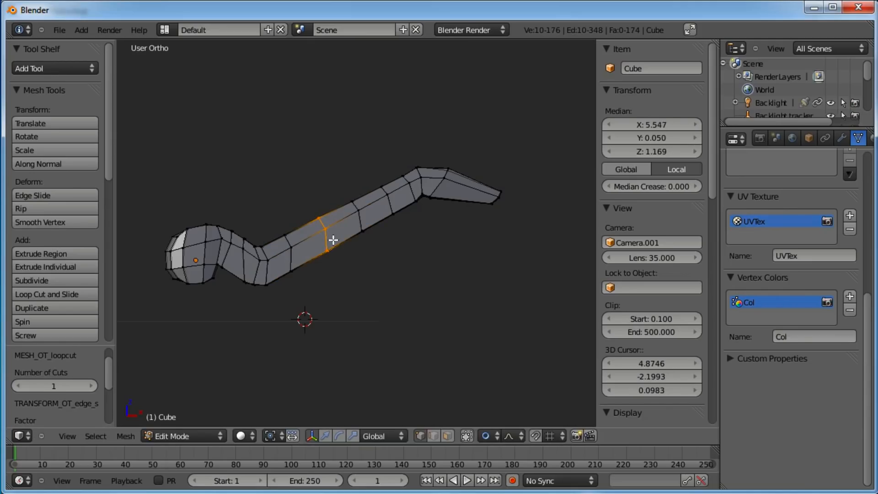
# Add loop cuts next to the upper bend and next to the lower bend of the tube
pyautogui.hotkey('ctrl', 'r')
pyautogui.click(426, 181)
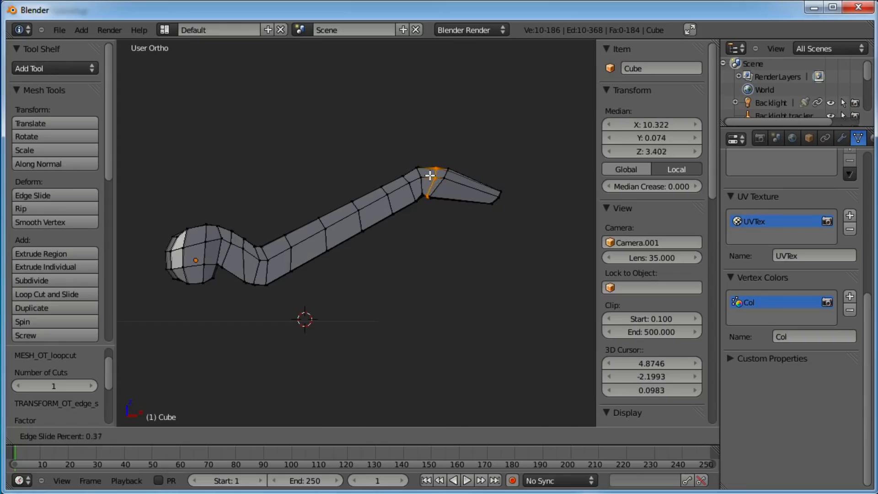
pyautogui.click(408, 199)
pyautogui.hotkey('ctrl', 'r')
pyautogui.click(263, 260)
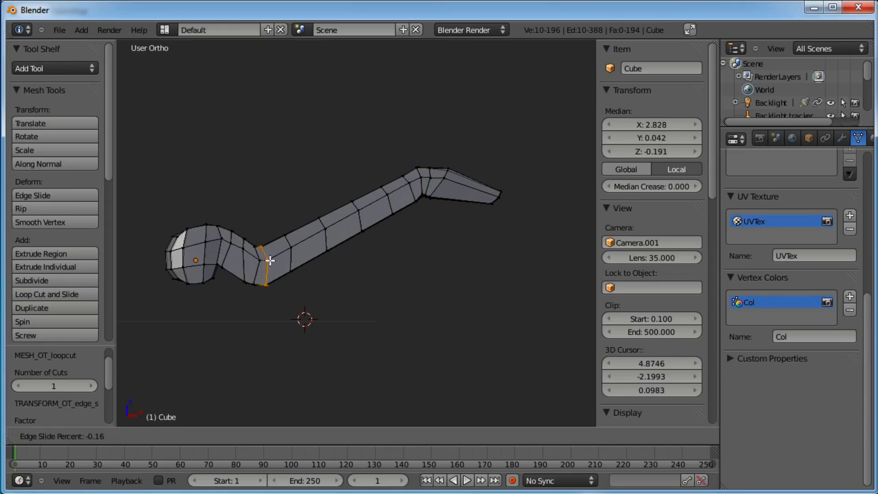
pyautogui.click(262, 261)
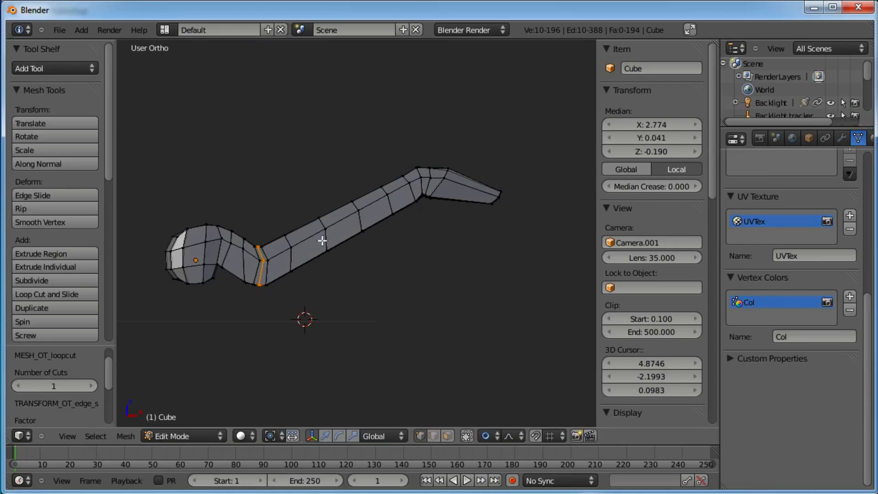
# Add two loop cuts across the tube's tip segment
pyautogui.hotkey('ctrl', 'r')
pyautogui.click(468, 189)
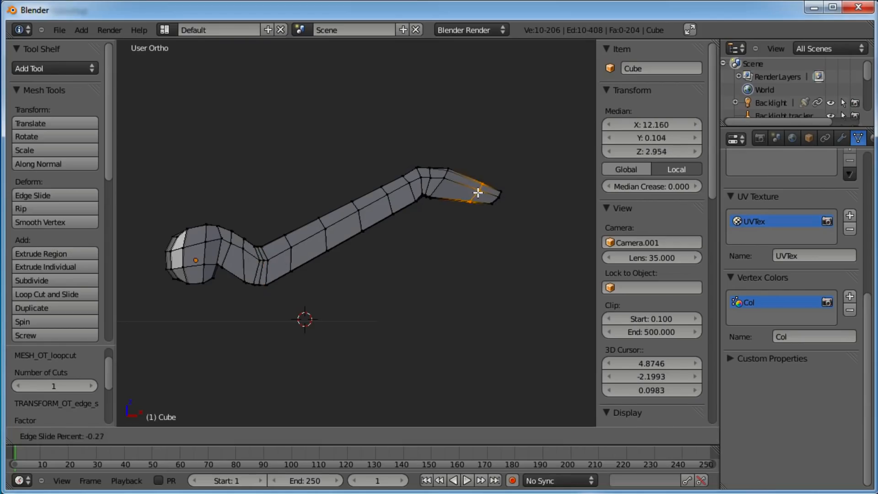
pyautogui.click(498, 186)
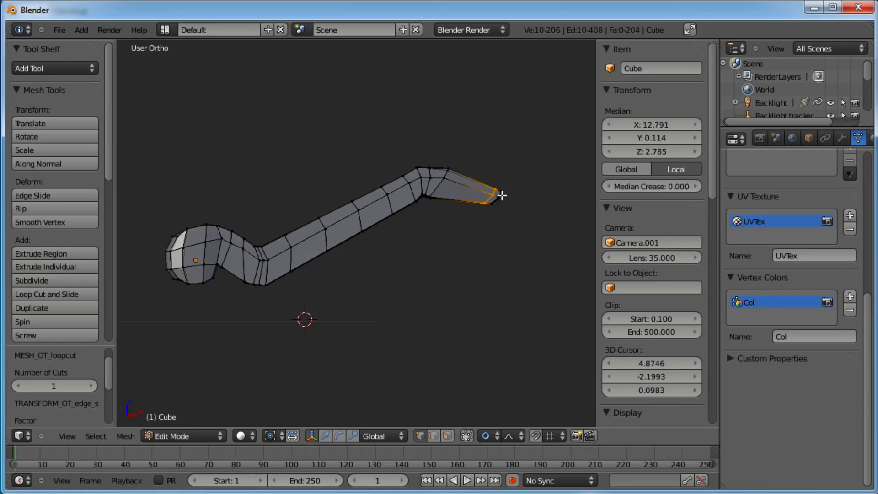
pyautogui.scroll(3, 503, 198)
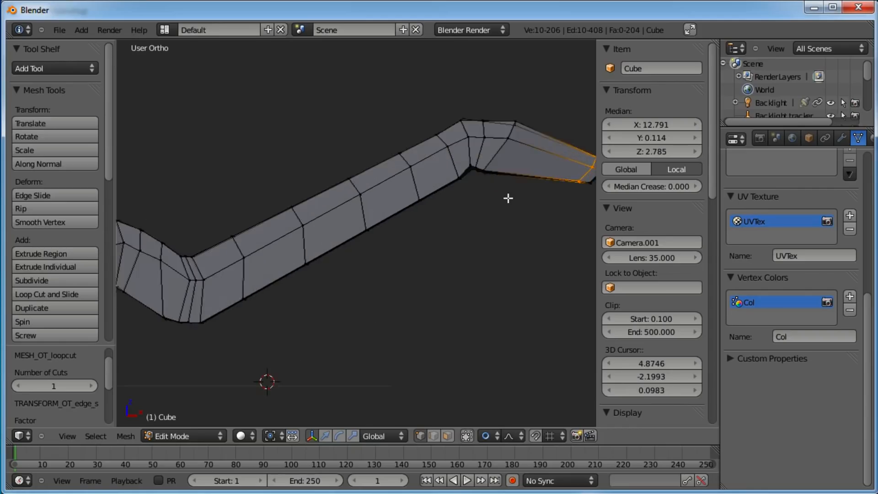
pyautogui.keyDown('shift'); pyautogui.moveTo(507, 198); pyautogui.dragTo(363, 257, button='middle'); pyautogui.keyUp('shift')
pyautogui.scroll(3, 375, 251)
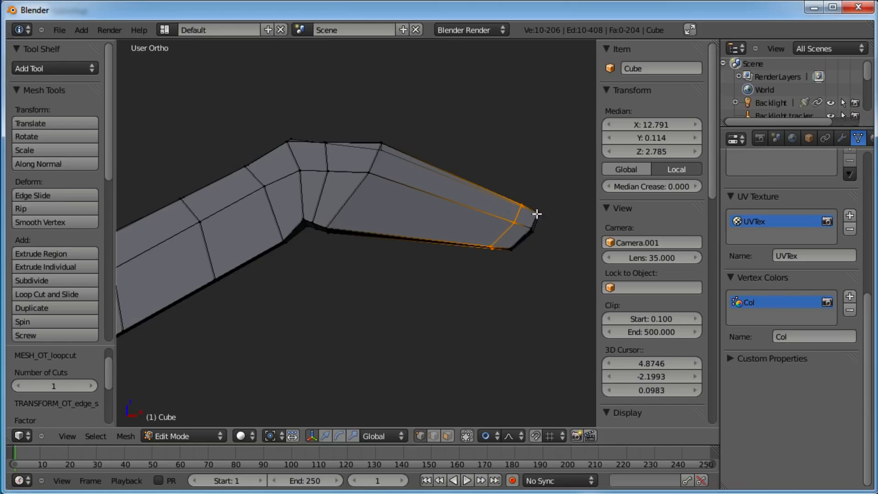
pyautogui.scroll(-3, 376, 264)
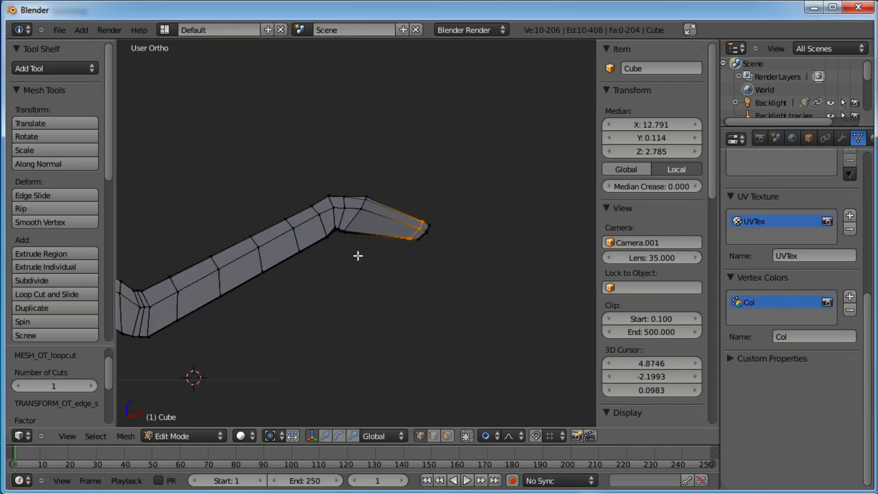
pyautogui.keyDown('shift'); pyautogui.moveTo(359, 255); pyautogui.dragTo(403, 238, button='middle'); pyautogui.keyUp('shift')
pyautogui.hotkey('ctrl', 'r')
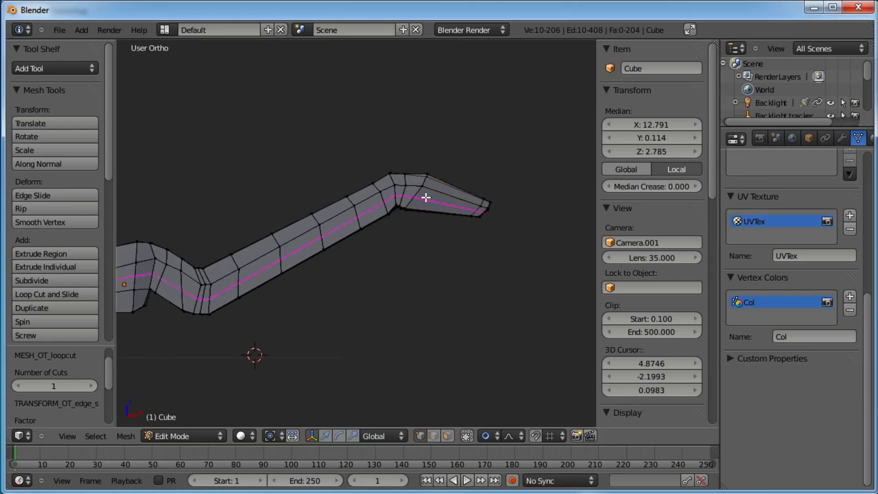
pyautogui.click(435, 198)
pyautogui.click(447, 194)
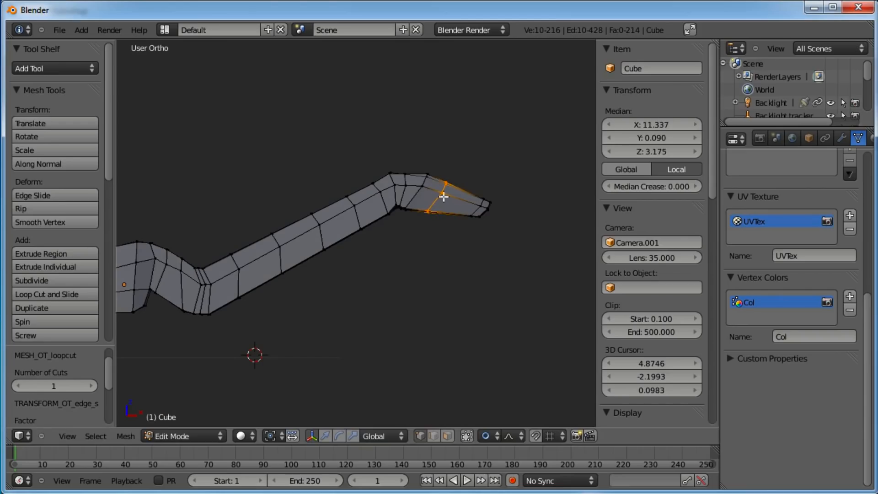
# Return to object mode, add a Subdivision Surface modifier and set the object's shading to smooth
pyautogui.press('a')
pyautogui.scroll(-2, 401, 227)
pyautogui.press('Tab')
pyautogui.moveTo(394, 226)
pyautogui.mouseDown(button='middle')
pyautogui.moveTo(324, 322)
pyautogui.moveTo(382, 336)
pyautogui.moveTo(347, 327)
pyautogui.mouseUp(button='middle')
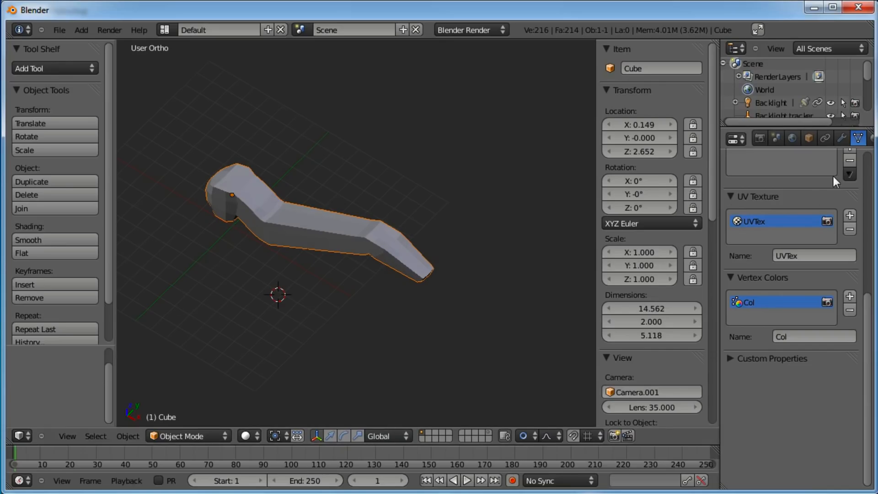
pyautogui.click(842, 138)
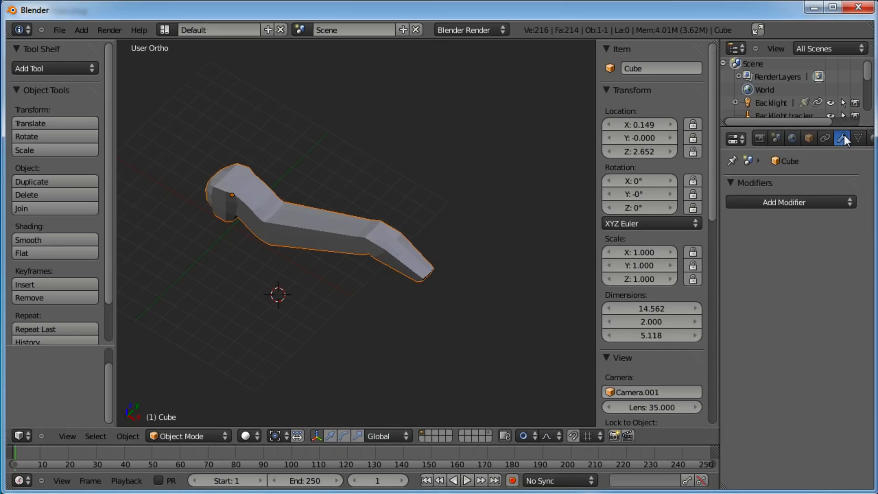
pyautogui.click(818, 201)
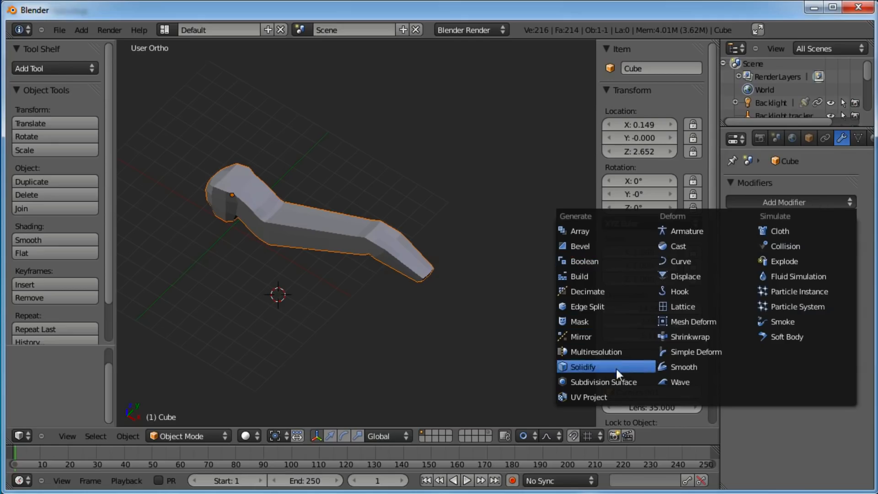
pyautogui.click(620, 381)
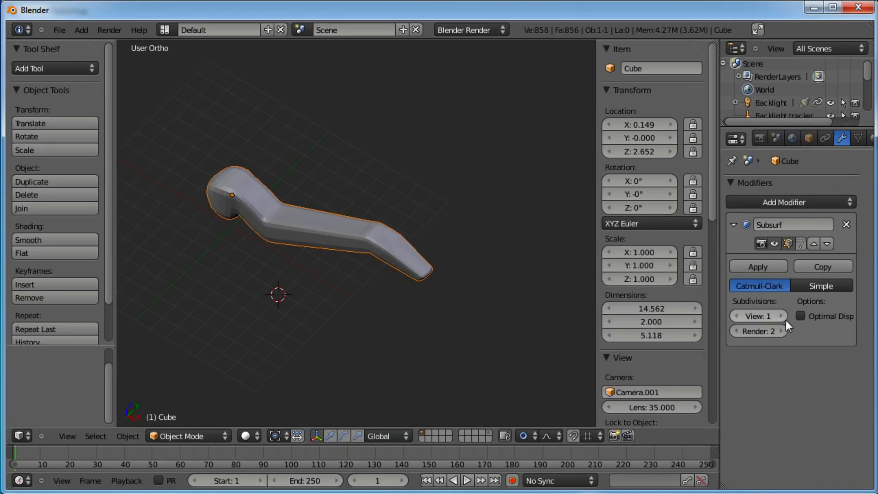
pyautogui.click(39, 235)
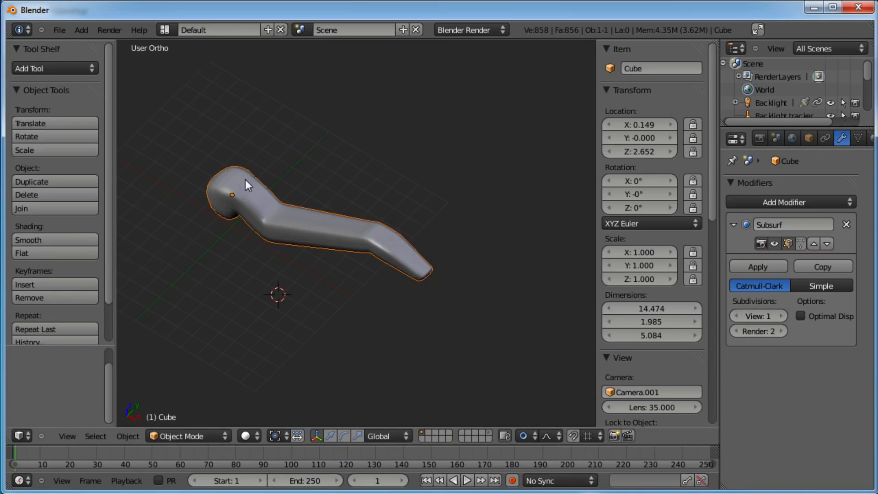
pyautogui.moveTo(257, 260); pyautogui.dragTo(372, 269, button='middle')
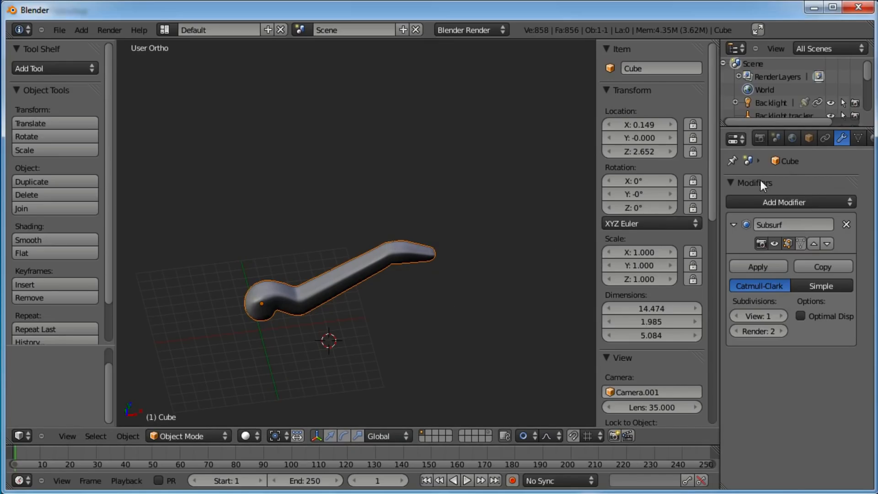
# Add a Multiresolution modifier to the object and collapse its panel
pyautogui.click(770, 201)
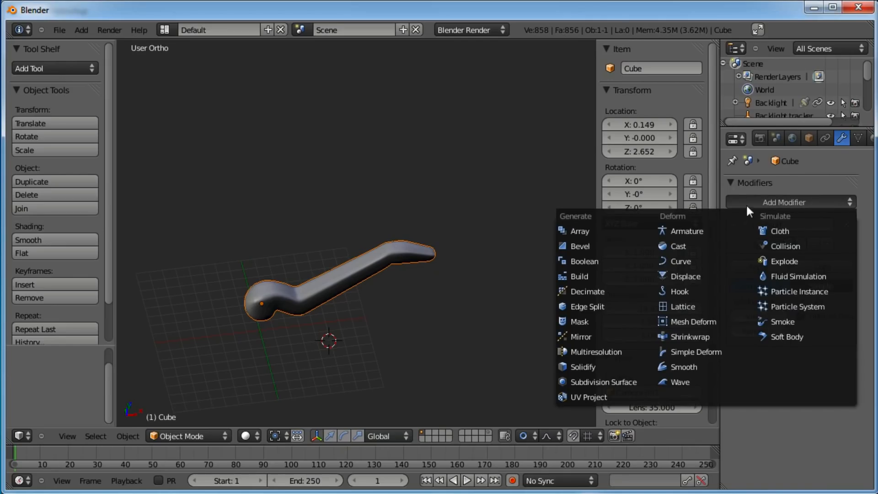
pyautogui.click(608, 351)
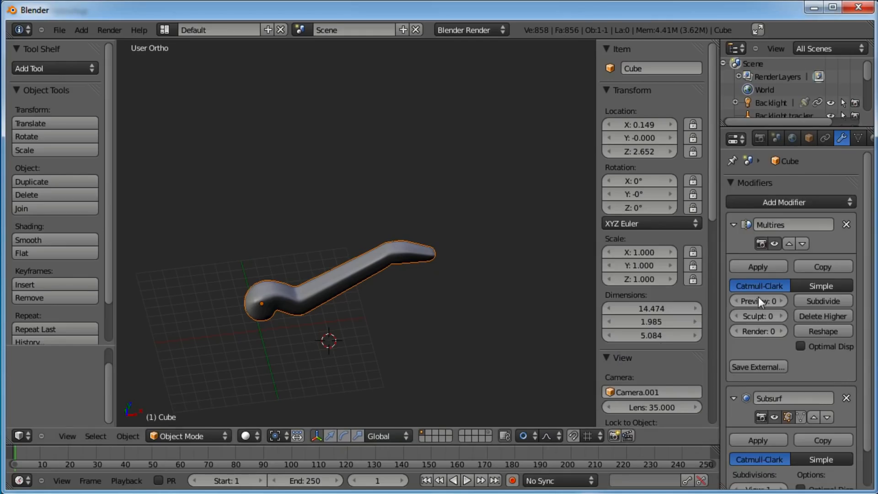
pyautogui.click(734, 224)
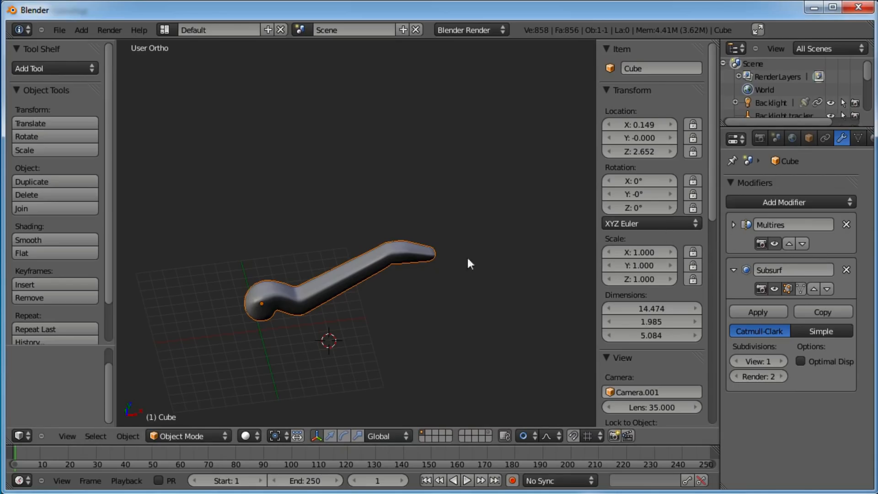
# Hide the Subdivision Surface modifier in the viewport and subdivide the Multiresolution modifier once
pyautogui.press('KP_1')
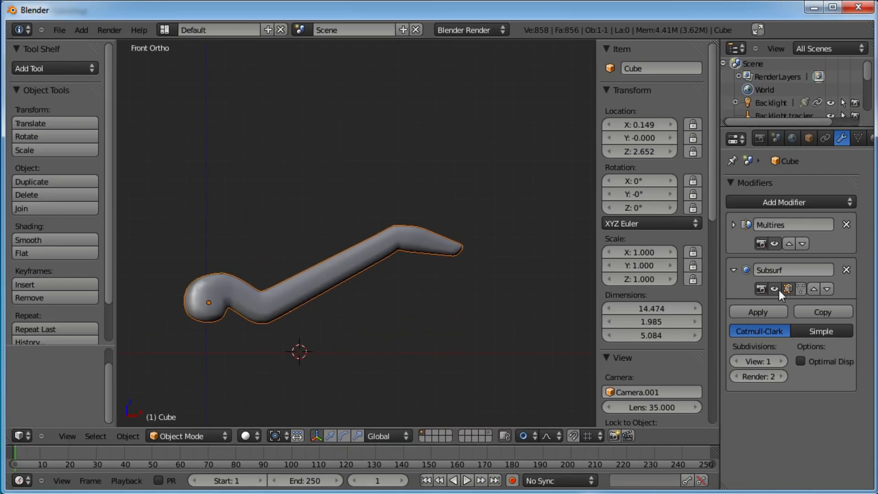
pyautogui.click(776, 289)
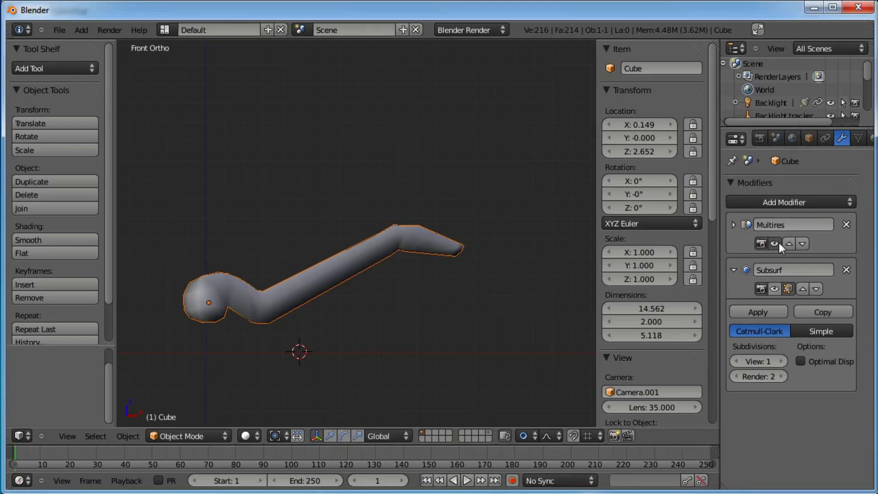
pyautogui.click(803, 243)
pyautogui.click(737, 224)
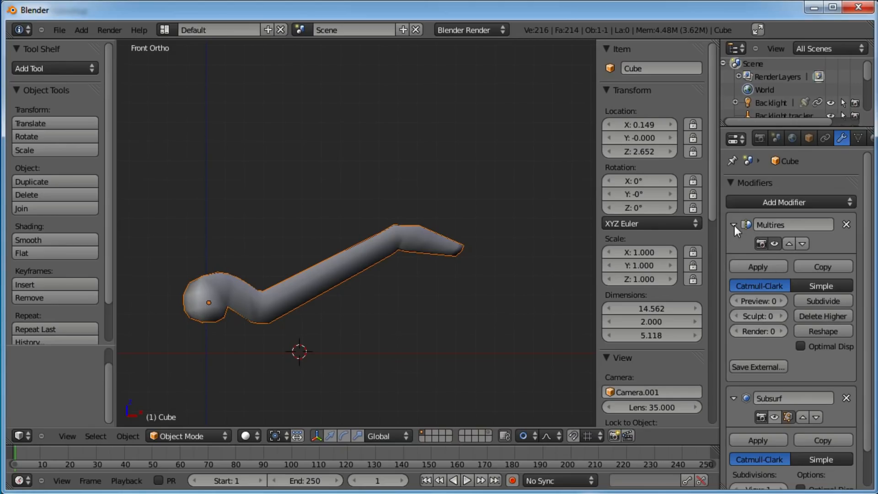
pyautogui.click(819, 302)
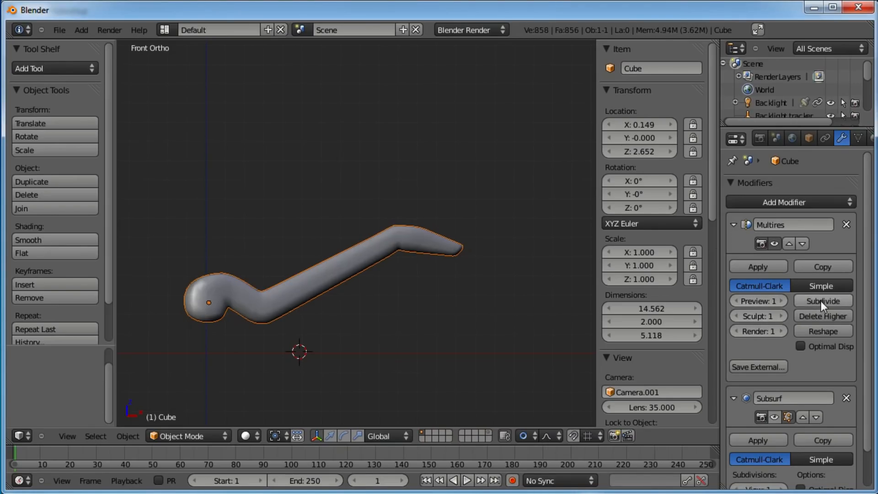
# Switch the object to Sculpt Mode and select the Smooth brush
pyautogui.moveTo(548, 263); pyautogui.dragTo(532, 235, button='middle')
pyautogui.click(191, 436)
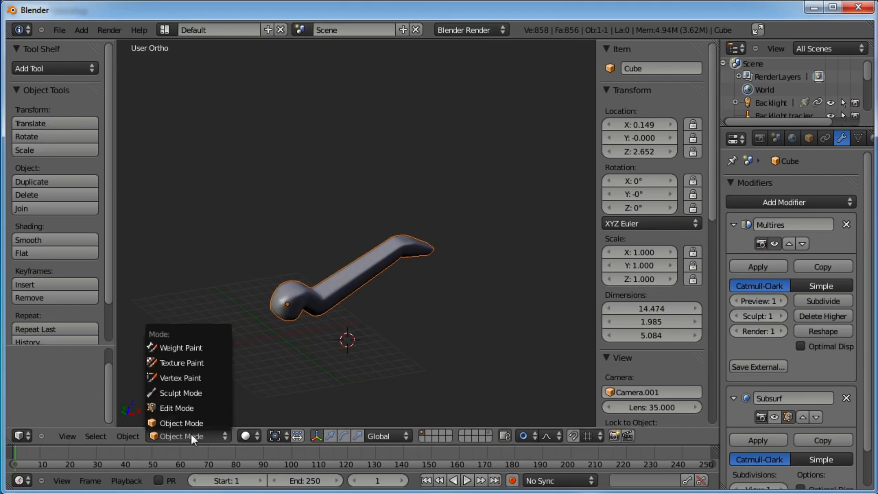
pyautogui.click(194, 388)
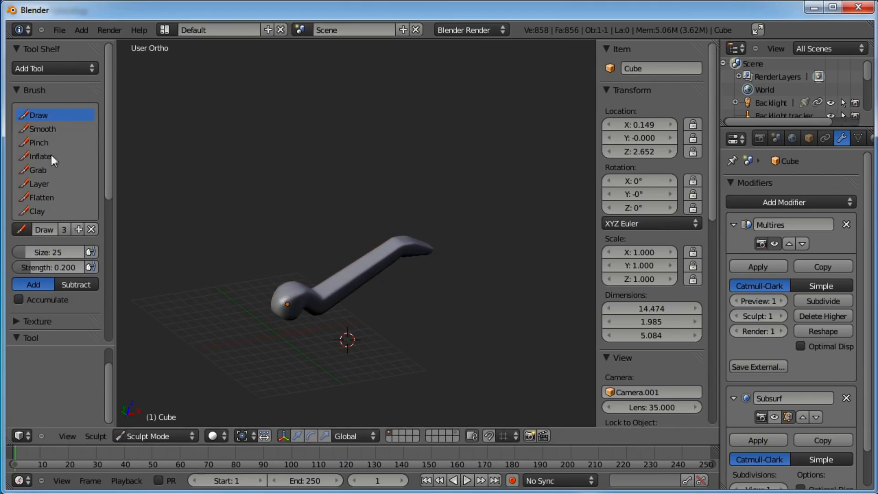
pyautogui.click(46, 129)
pyautogui.scroll(-3, 111, 174)
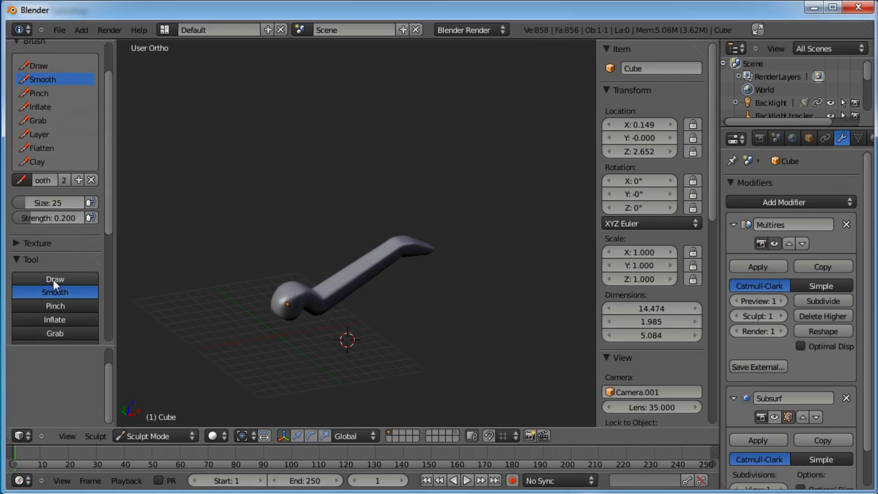
pyautogui.scroll(2, 393, 263)
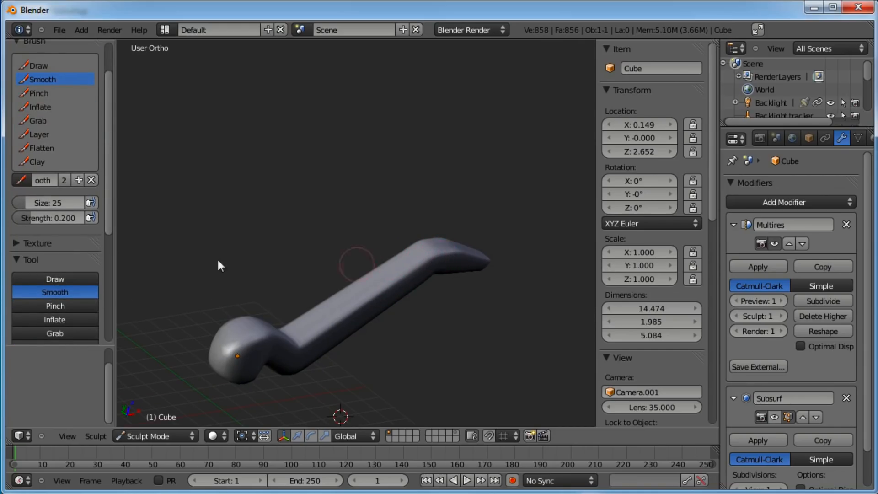
# Set the Smooth brush strength to 0.602 and smooth the joint between the head and the tube
pyautogui.moveTo(28, 218); pyautogui.dragTo(46, 222)
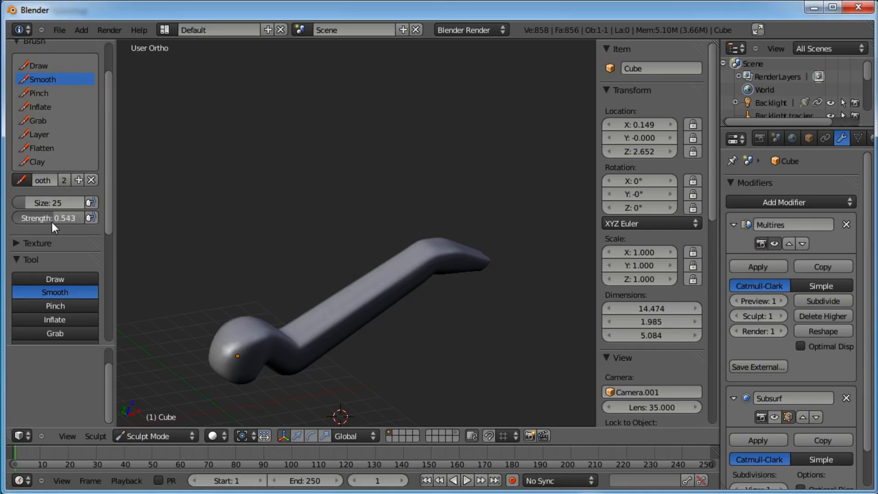
pyautogui.keyDown('shift'); pyautogui.moveTo(312, 290); pyautogui.dragTo(310, 275, button='middle'); pyautogui.keyUp('shift')
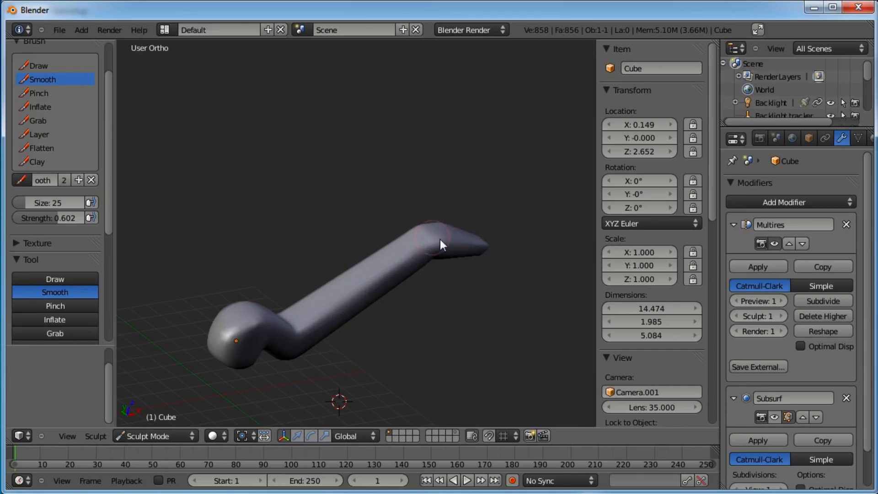
pyautogui.moveTo(492, 246)
pyautogui.mouseDown(button='middle')
pyautogui.moveTo(327, 325)
pyautogui.moveTo(361, 271)
pyautogui.mouseUp(button='middle')
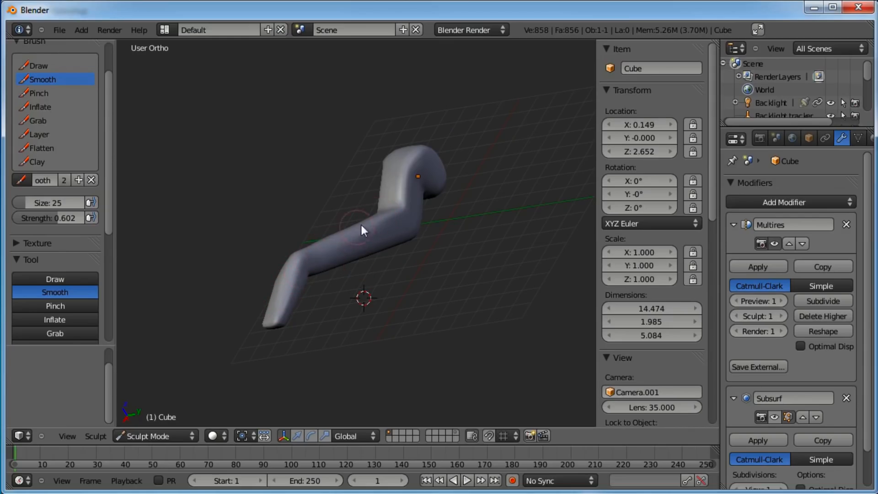
pyautogui.moveTo(446, 154)
pyautogui.mouseDown(button='middle')
pyautogui.moveTo(437, 234)
pyautogui.moveTo(369, 262)
pyautogui.moveTo(349, 247)
pyautogui.mouseUp(button='middle')
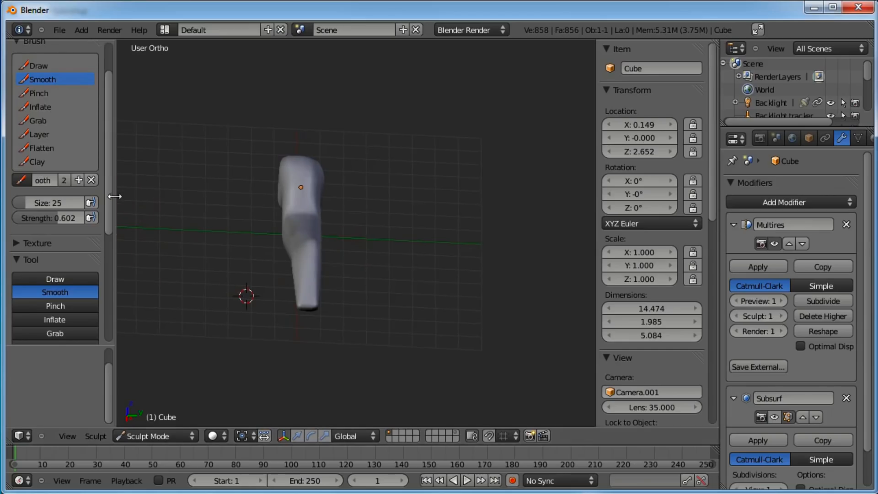
pyautogui.moveTo(108, 197); pyautogui.dragTo(105, 327)
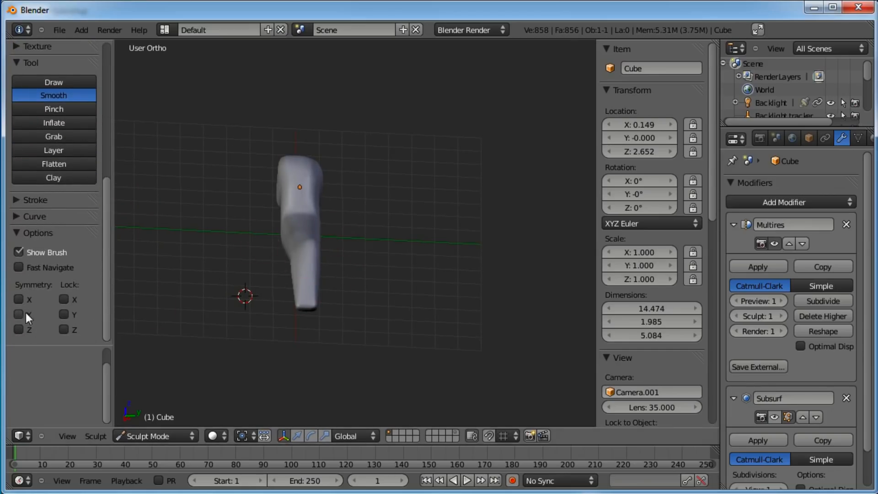
pyautogui.moveTo(354, 257); pyautogui.dragTo(342, 238, button='middle')
pyautogui.moveTo(347, 197)
pyautogui.mouseDown(button='middle')
pyautogui.moveTo(322, 200)
pyautogui.moveTo(314, 238)
pyautogui.mouseUp(button='middle')
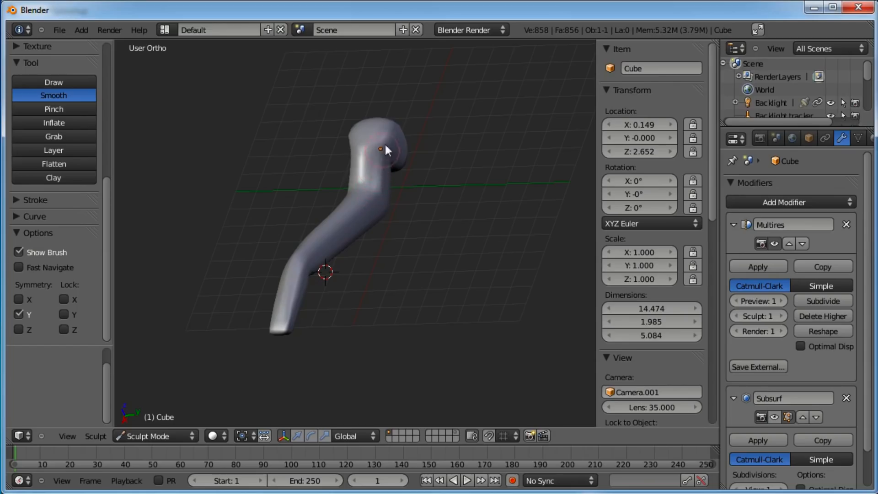
# Enable Y symmetry and smooth the head and the full length of the tube
pyautogui.moveTo(388, 121)
pyautogui.mouseDown(button='middle')
pyautogui.moveTo(446, 252)
pyautogui.moveTo(347, 274)
pyautogui.moveTo(342, 197)
pyautogui.moveTo(369, 193)
pyautogui.mouseUp(button='middle')
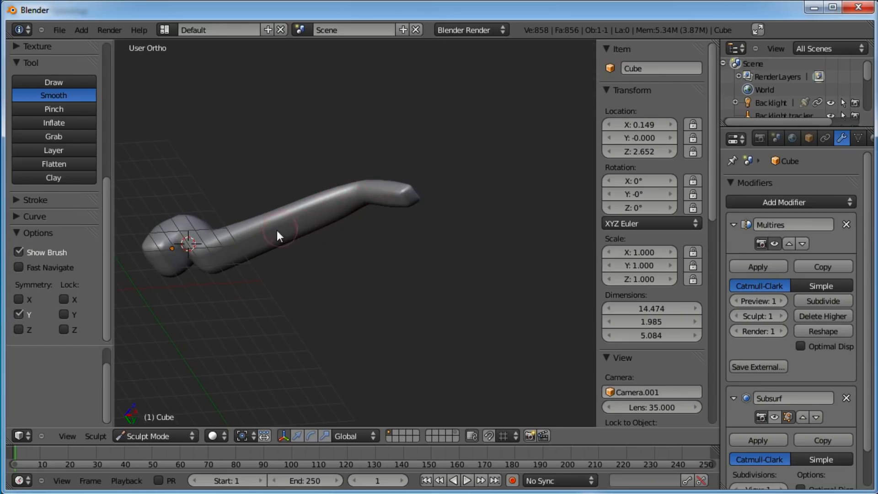
pyautogui.moveTo(199, 255); pyautogui.dragTo(256, 265, button='middle')
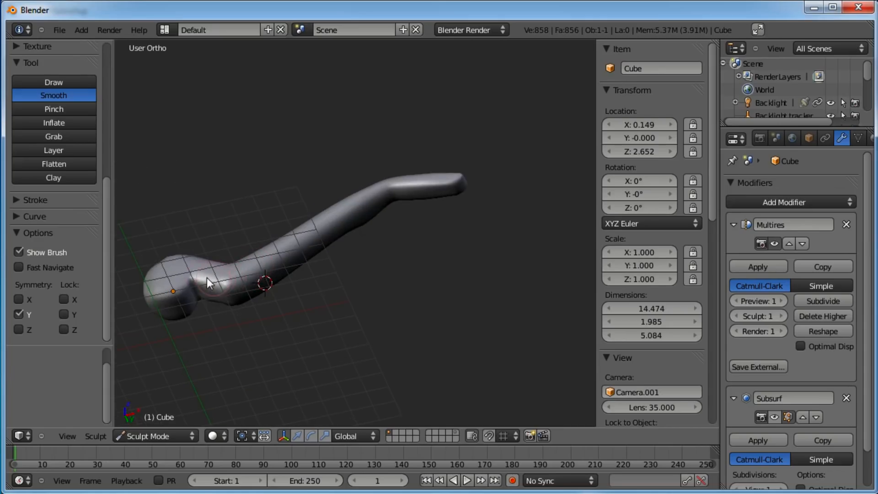
pyautogui.moveTo(220, 289); pyautogui.dragTo(435, 182)
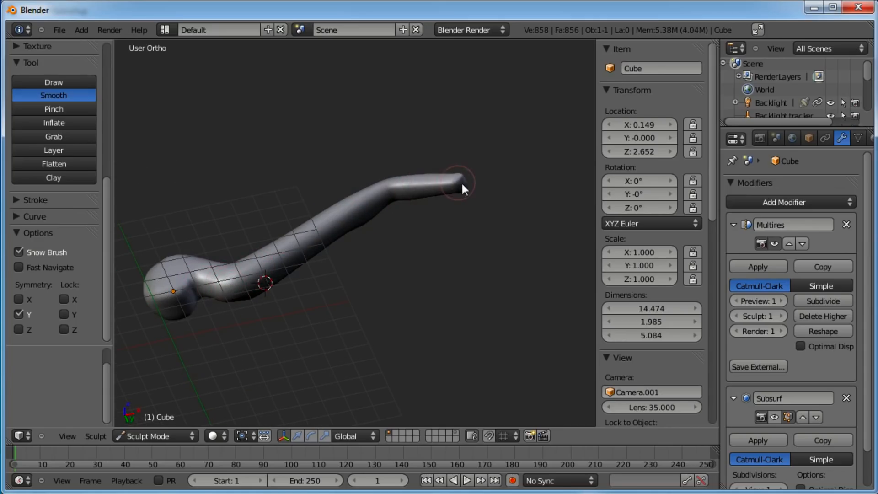
pyautogui.moveTo(466, 188); pyautogui.dragTo(320, 263, button='middle')
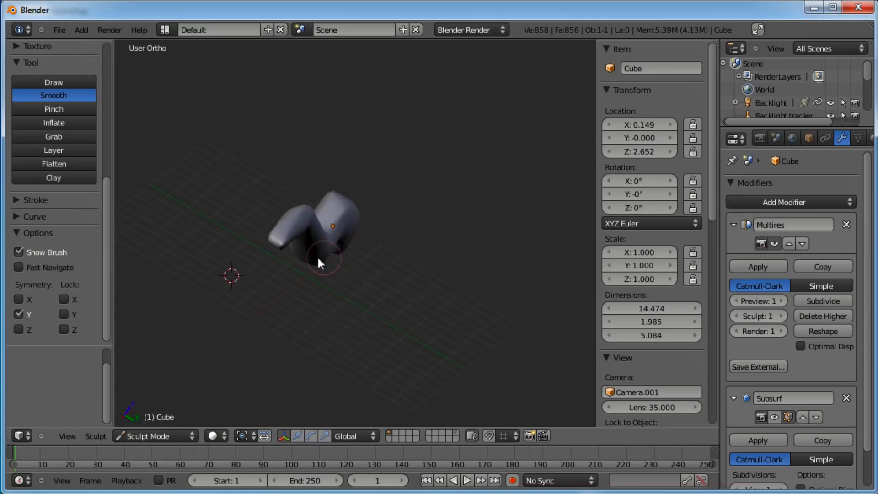
# Turn off Y symmetry for sculpting
pyautogui.click(18, 314)
pyautogui.scroll(2, 224, 267)
pyautogui.moveTo(251, 248); pyautogui.dragTo(246, 251)
pyautogui.moveTo(254, 248)
pyautogui.mouseDown(button='middle')
pyautogui.moveTo(357, 314)
pyautogui.moveTo(406, 240)
pyautogui.moveTo(325, 225)
pyautogui.mouseUp(button='middle')
pyautogui.moveTo(239, 270)
pyautogui.mouseDown(button='middle')
pyautogui.moveTo(446, 188)
pyautogui.moveTo(333, 212)
pyautogui.moveTo(255, 284)
pyautogui.mouseUp(button='middle')
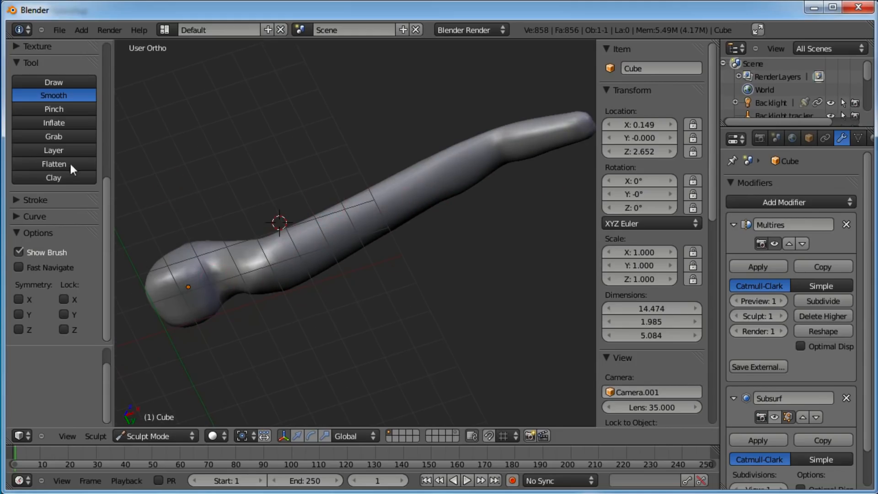
# Select the Draw brush and switch it to Subtract mode
pyautogui.click(61, 81)
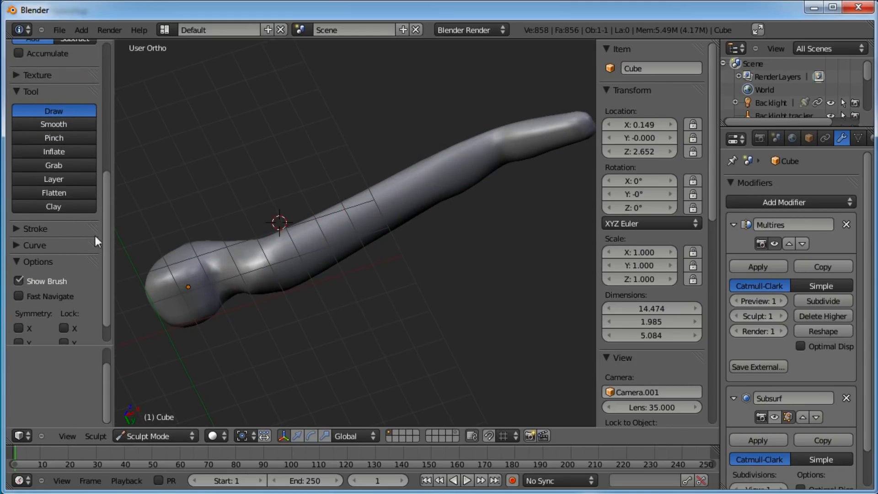
pyautogui.moveTo(109, 199); pyautogui.dragTo(108, 160)
pyautogui.click(67, 194)
pyautogui.moveTo(107, 201)
pyautogui.mouseDown()
pyautogui.moveTo(111, 112)
pyautogui.moveTo(101, 183)
pyautogui.mouseUp()
pyautogui.scroll(1, 111, 112)
pyautogui.click(49, 105)
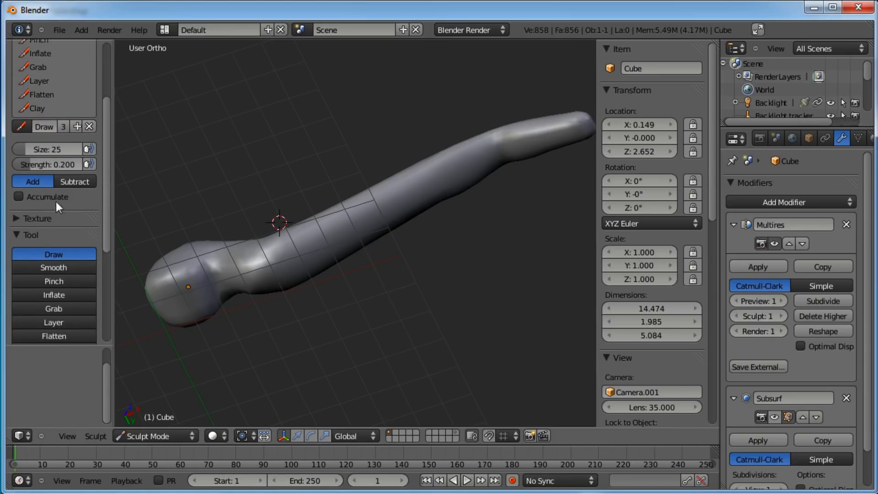
pyautogui.click(18, 233)
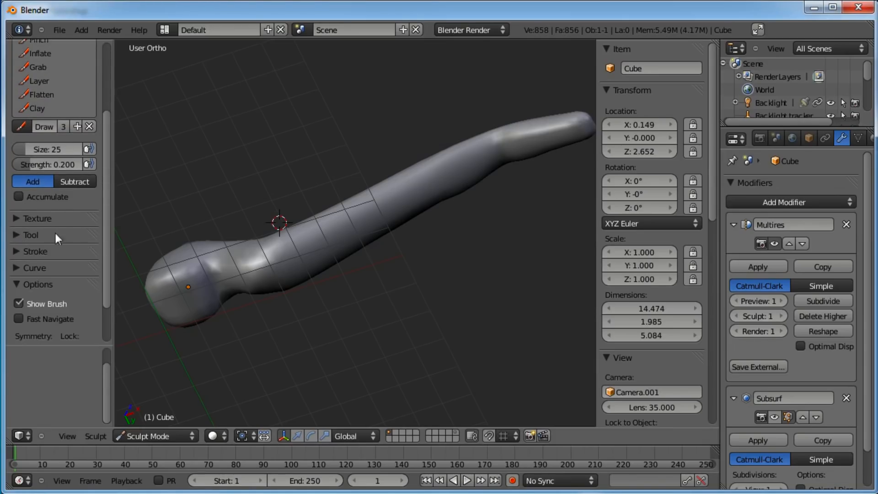
pyautogui.moveTo(106, 225); pyautogui.dragTo(109, 215)
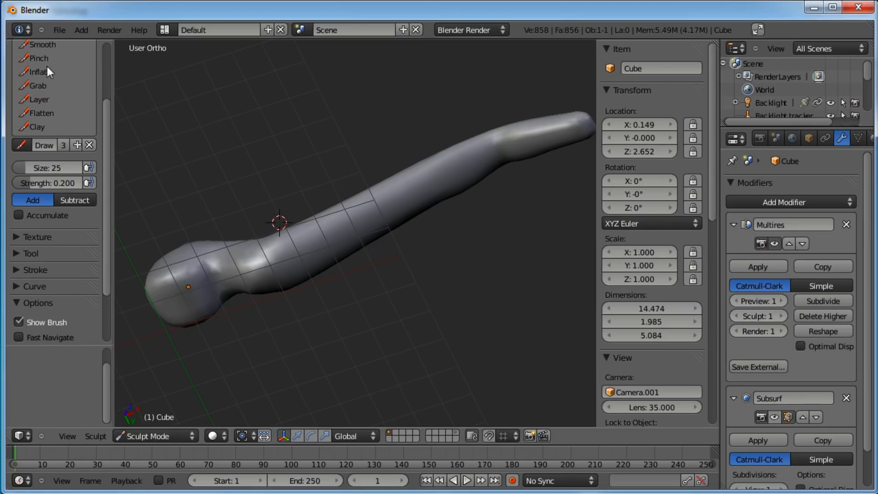
pyautogui.scroll(3, 109, 89)
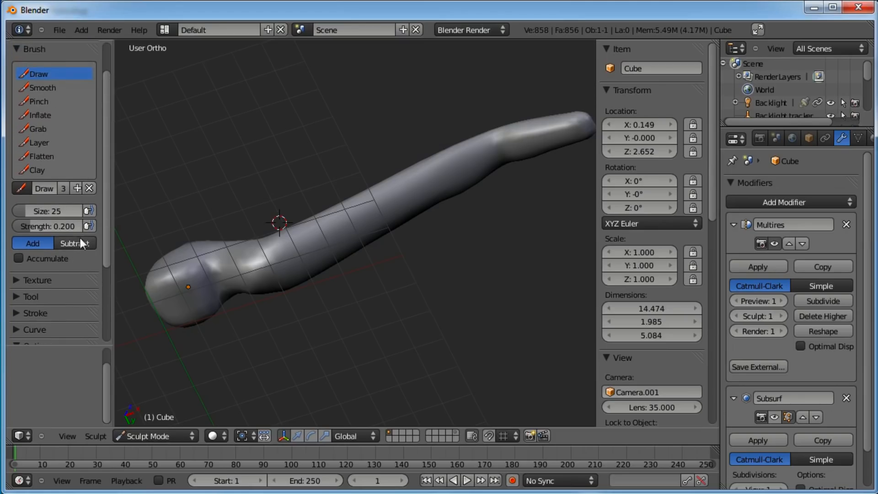
pyautogui.click(73, 244)
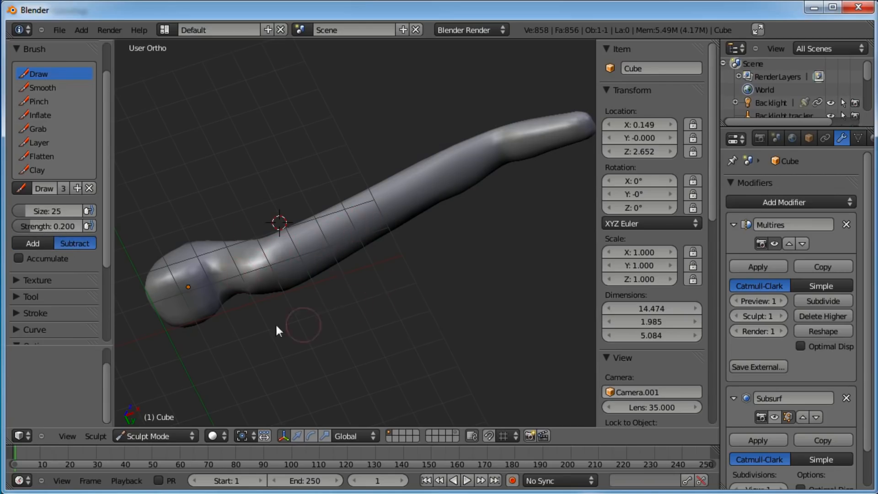
# Carve a groove along the top of the tube and into the head with the subtracting Draw brush
pyautogui.moveTo(276, 325); pyautogui.dragTo(273, 286, button='middle')
pyautogui.moveTo(275, 242); pyautogui.dragTo(495, 174)
pyautogui.keyDown('shift'); pyautogui.moveTo(491, 196); pyautogui.dragTo(279, 268, button='middle'); pyautogui.keyUp('shift')
pyautogui.scroll(3, 279, 268)
pyautogui.moveTo(321, 234)
pyautogui.mouseDown()
pyautogui.moveTo(396, 226)
pyautogui.moveTo(225, 254)
pyautogui.mouseUp()
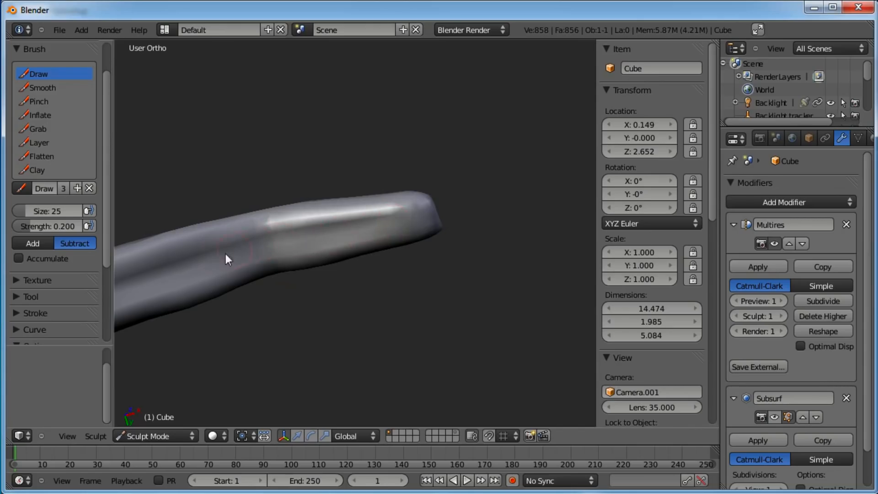
pyautogui.scroll(-4, 228, 265)
pyautogui.keyDown('shift'); pyautogui.moveTo(232, 284); pyautogui.dragTo(463, 226, button='middle'); pyautogui.keyUp('shift')
pyautogui.scroll(3, 463, 226)
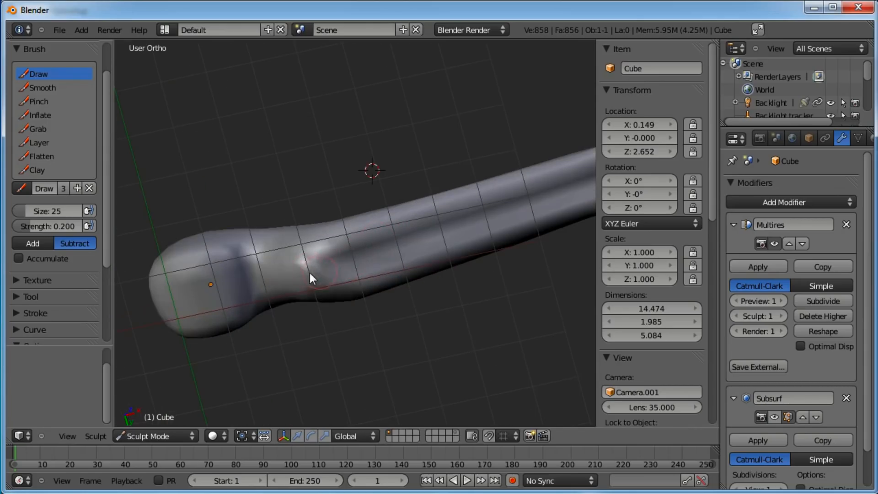
pyautogui.scroll(-5, 361, 260)
pyautogui.moveTo(309, 308)
pyautogui.mouseDown(button='middle')
pyautogui.moveTo(358, 243)
pyautogui.moveTo(286, 221)
pyautogui.moveTo(360, 215)
pyautogui.moveTo(333, 243)
pyautogui.moveTo(424, 335)
pyautogui.moveTo(333, 268)
pyautogui.moveTo(309, 266)
pyautogui.mouseUp(button='middle')
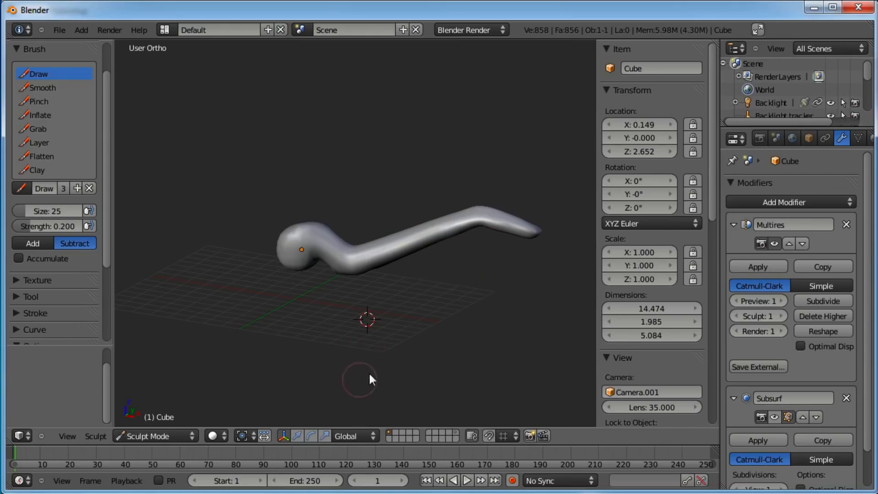
# Return to Object Mode and apply the Multiresolution modifier
pyautogui.click(184, 438)
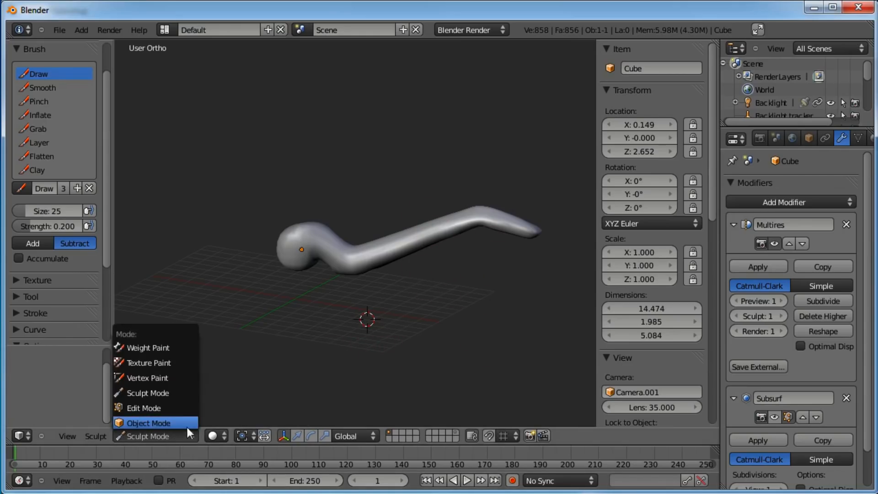
pyautogui.click(186, 419)
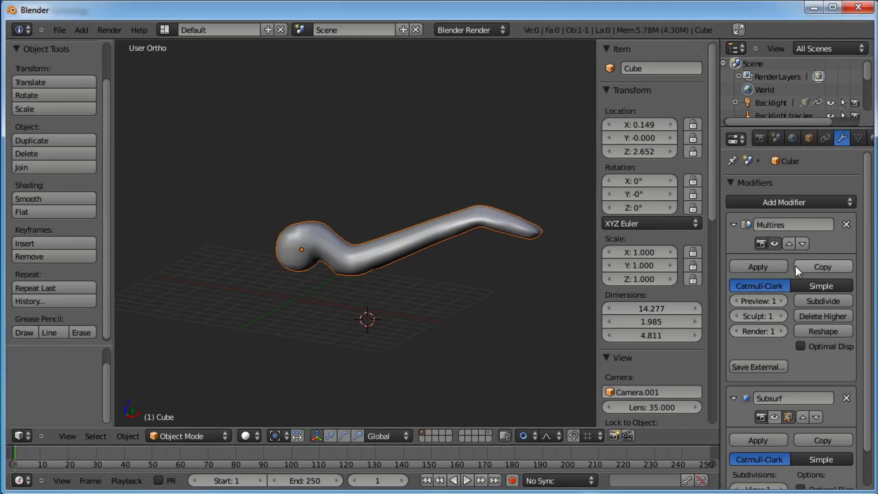
pyautogui.click(775, 244)
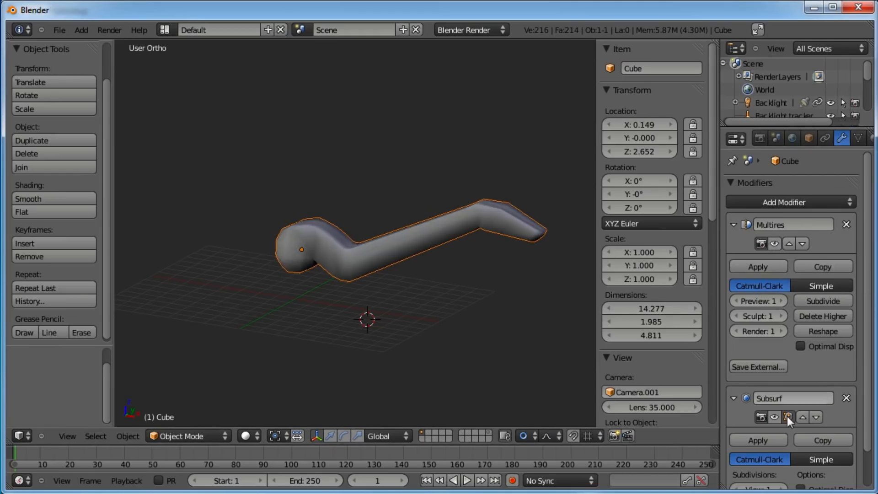
pyautogui.click(774, 417)
pyautogui.moveTo(476, 256); pyautogui.dragTo(458, 288, button='middle')
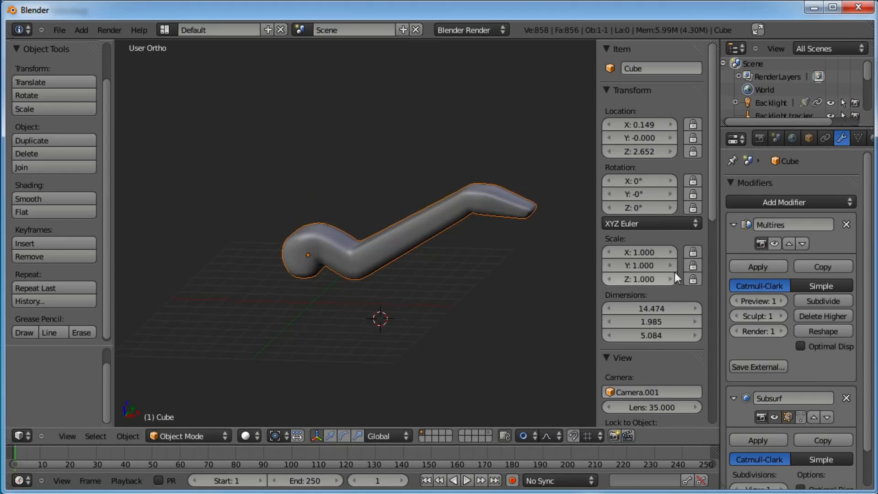
pyautogui.click(803, 244)
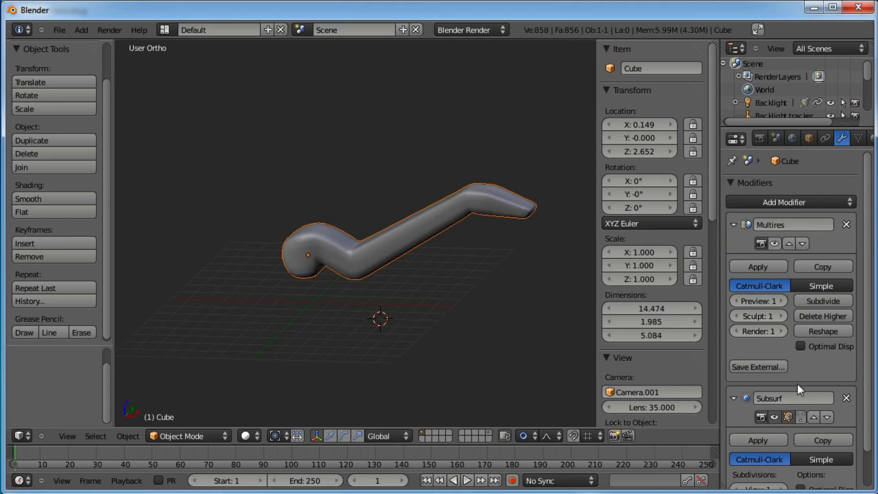
pyautogui.click(815, 416)
pyautogui.click(758, 266)
# Show the Subdivision Surface modifier in the viewport and set its render subdivisions to 1
pyautogui.click(775, 244)
pyautogui.click(770, 266)
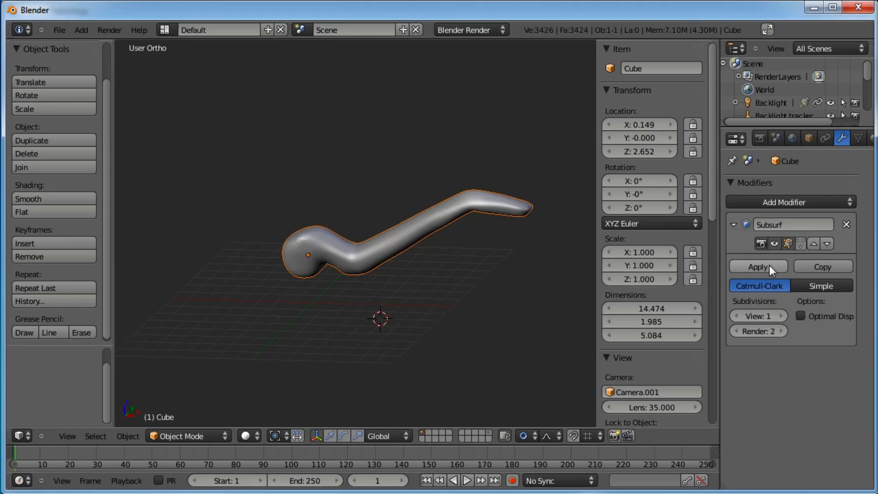
pyautogui.click(774, 243)
pyautogui.moveTo(439, 348); pyautogui.dragTo(415, 268, button='middle')
pyautogui.scroll(2, 416, 268)
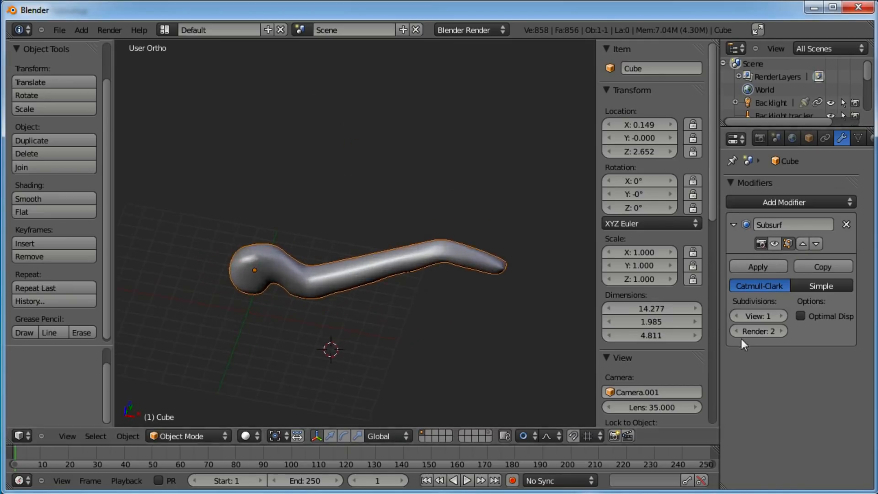
pyautogui.click(734, 330)
# Select the sculpted object
pyautogui.scroll(2, 492, 306)
pyautogui.press('a')
pyautogui.moveTo(492, 306); pyautogui.dragTo(431, 254, button='middle')
pyautogui.rightClick(417, 249)
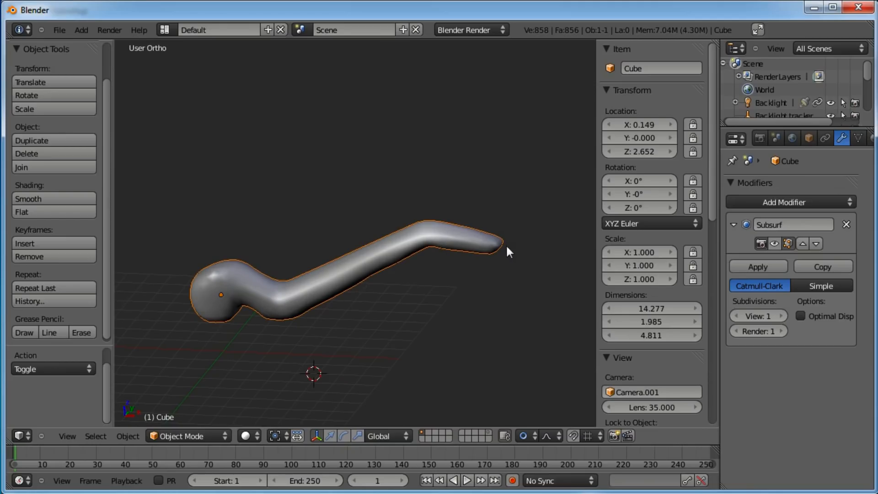
pyautogui.scroll(-2, 853, 142)
pyautogui.scroll(-3, 830, 143)
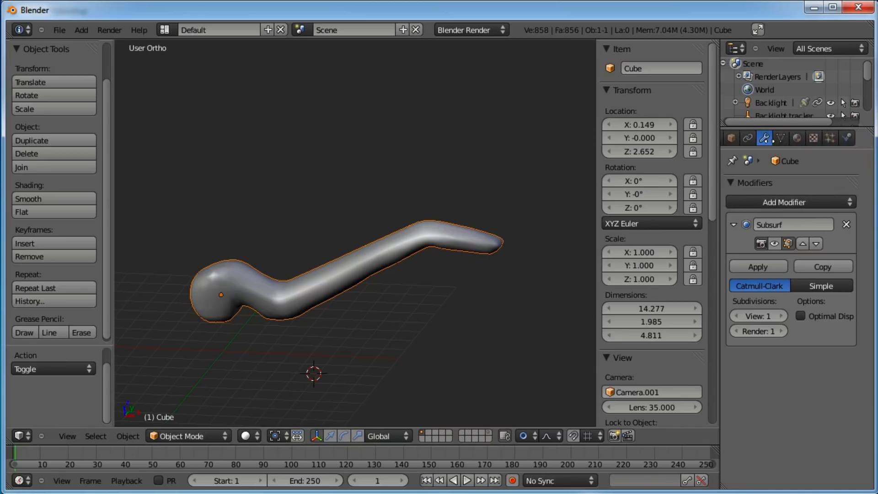
# Add a particle system to the object and set its type to Hair
pyautogui.click(829, 142)
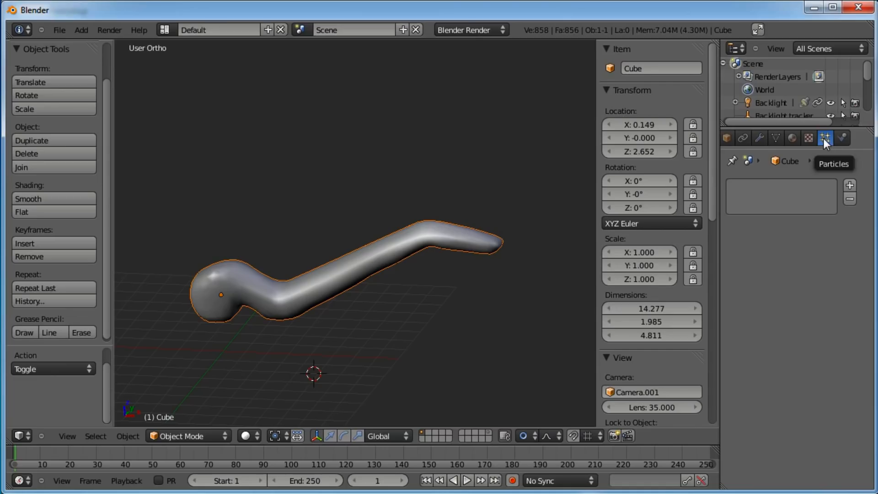
pyautogui.click(850, 184)
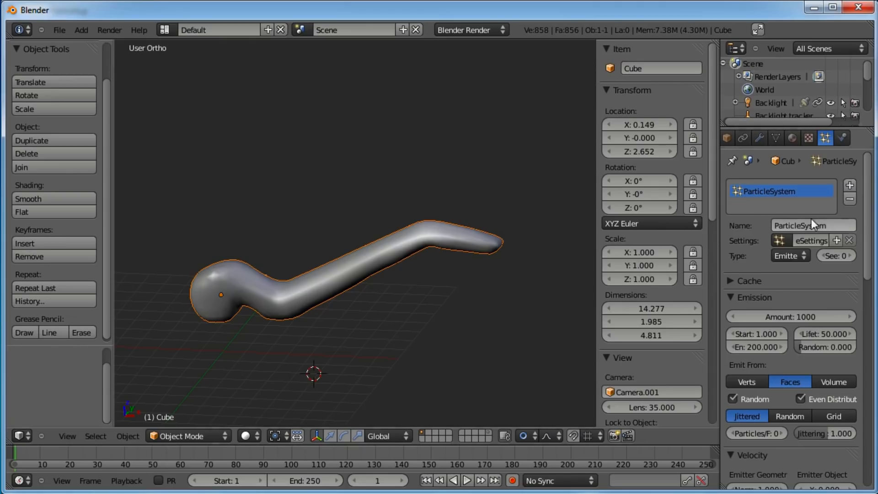
pyautogui.click(805, 256)
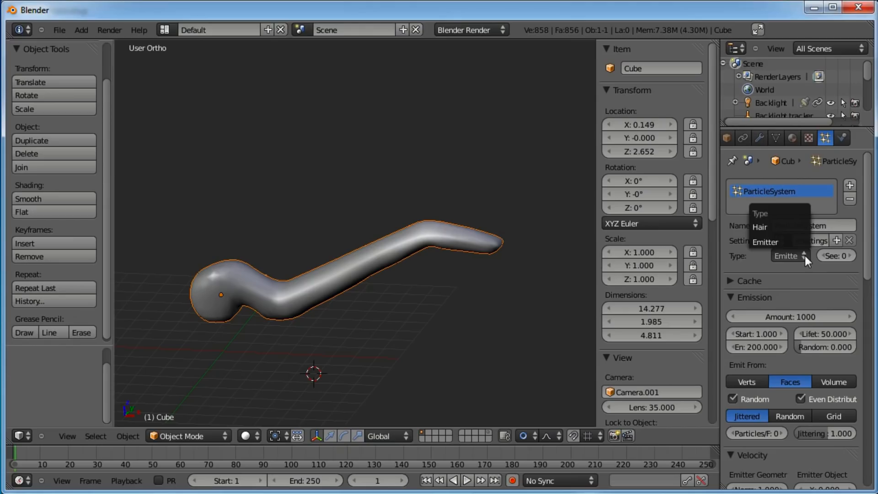
pyautogui.click(774, 230)
# Set the hair's emitter-geometry normal velocity to 0.210
pyautogui.press('KP_1')
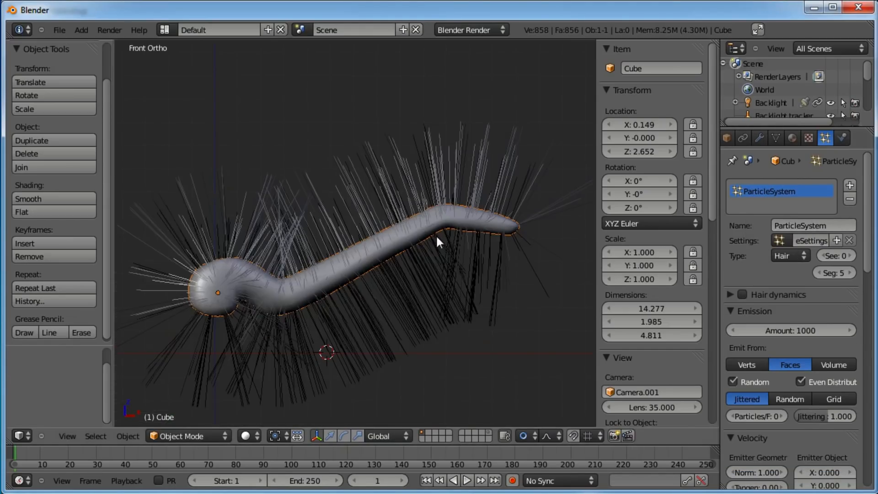
pyautogui.scroll(-8, 795, 193)
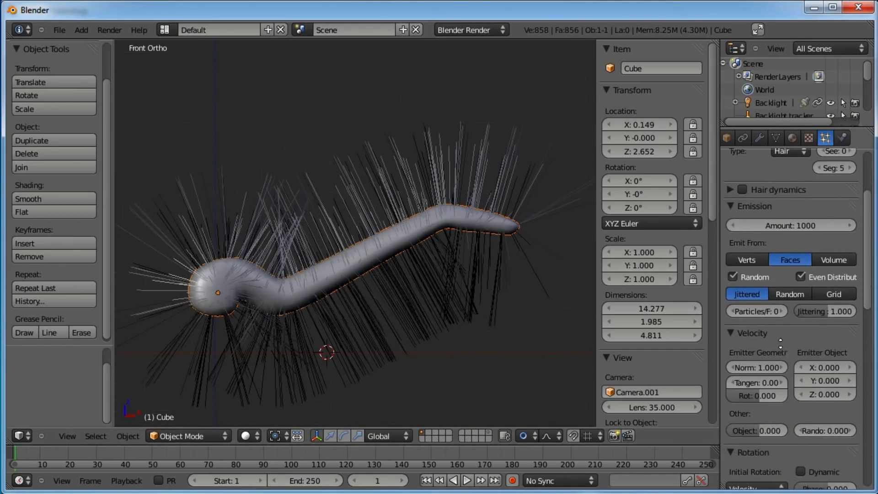
pyautogui.moveTo(761, 309); pyautogui.dragTo(728, 310)
pyautogui.scroll(-4, 795, 293)
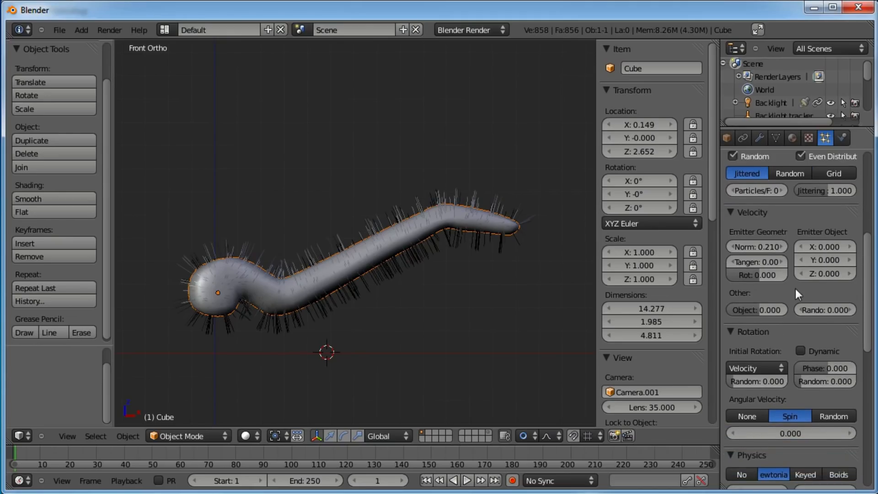
# Collapse the Velocity, Rotation and Physics panels, then set the hair particles' children to Faces
pyautogui.scroll(-5, 795, 324)
pyautogui.scroll(-5, 793, 347)
pyautogui.scroll(9, 781, 273)
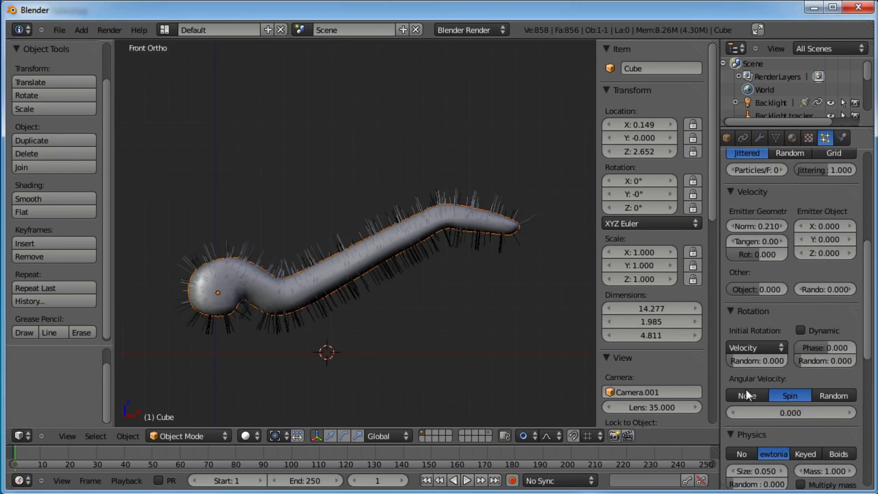
pyautogui.scroll(4, 761, 303)
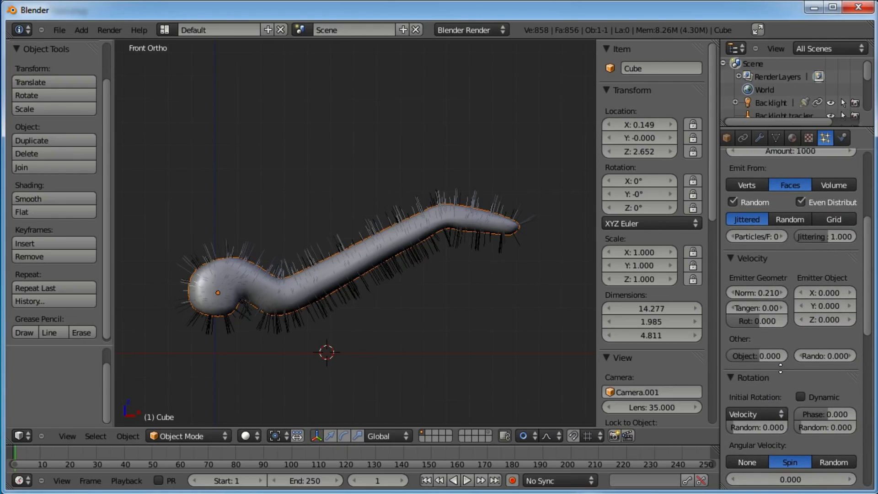
pyautogui.scroll(-3, 781, 368)
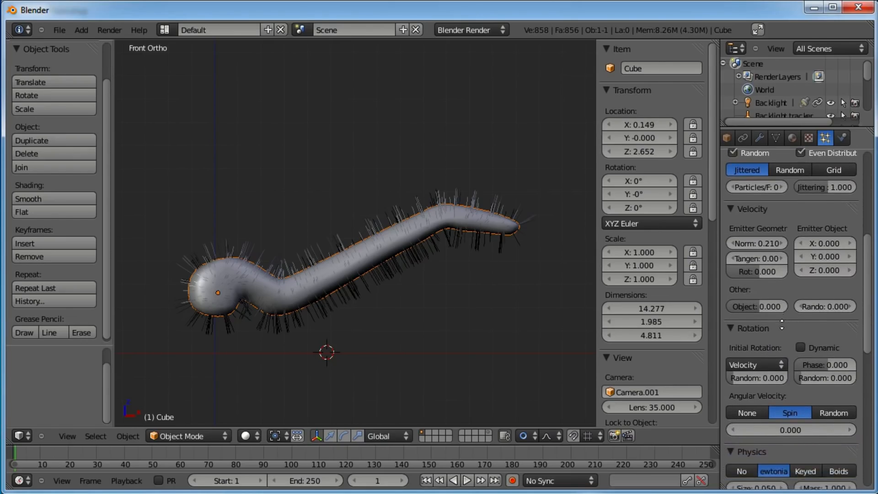
pyautogui.scroll(4, 782, 325)
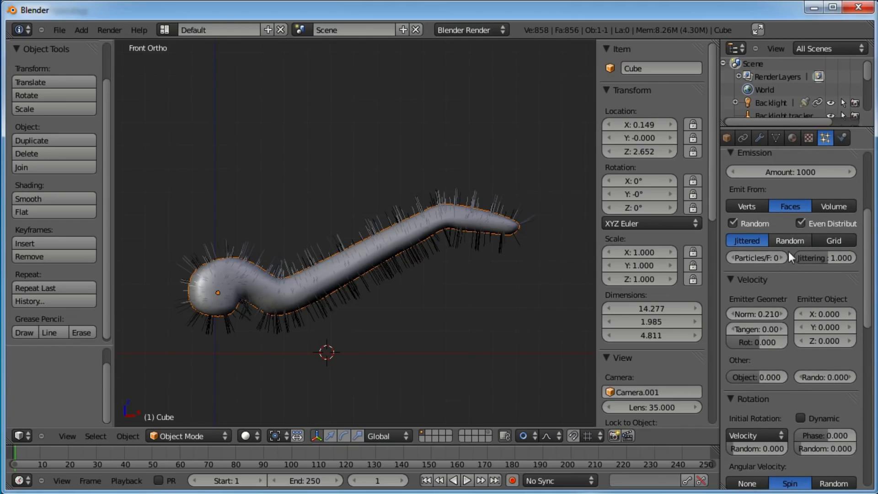
pyautogui.click(732, 280)
pyautogui.scroll(-3, 786, 304)
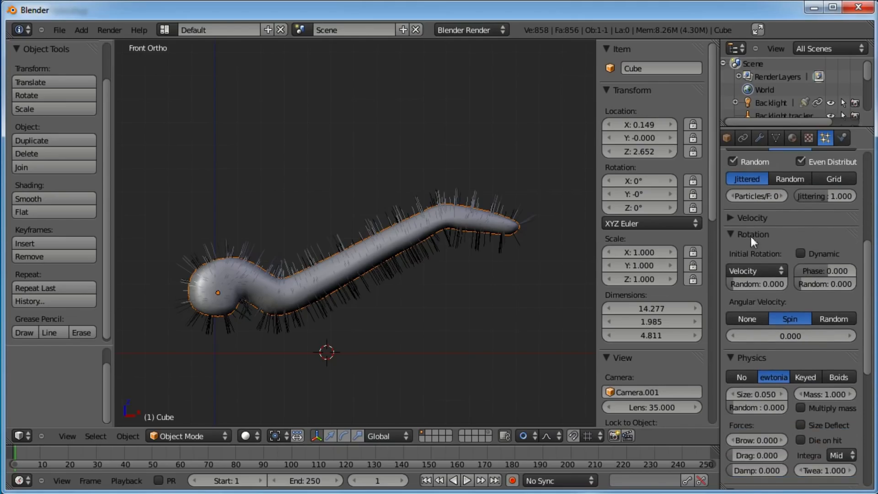
pyautogui.click(736, 234)
pyautogui.scroll(-2, 791, 308)
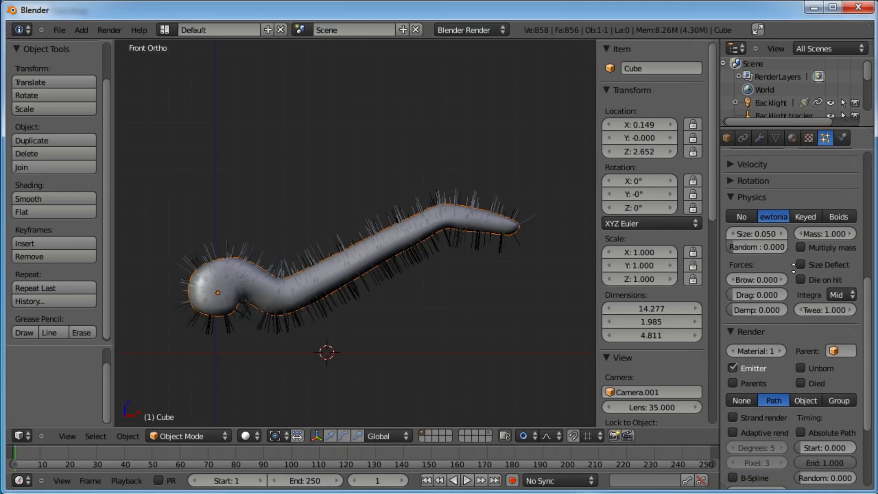
pyautogui.scroll(-2, 783, 356)
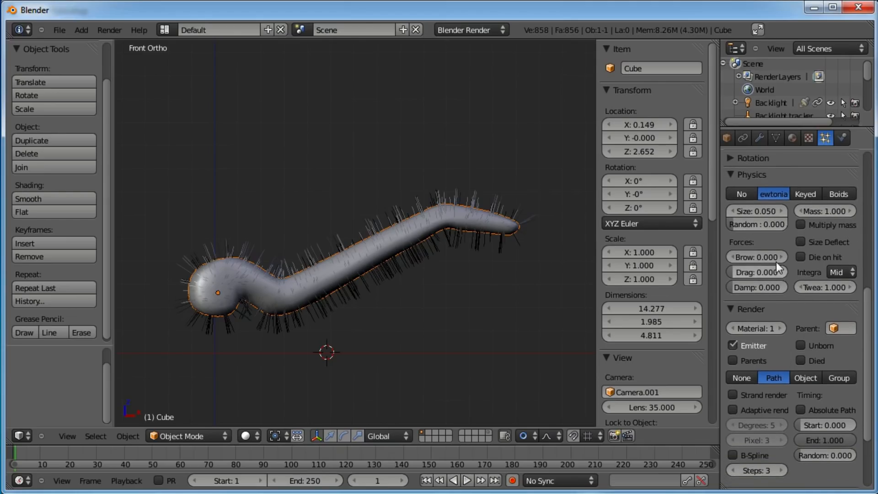
pyautogui.moveTo(735, 225)
pyautogui.mouseDown()
pyautogui.moveTo(797, 223)
pyautogui.moveTo(720, 220)
pyautogui.mouseUp()
pyautogui.click(751, 175)
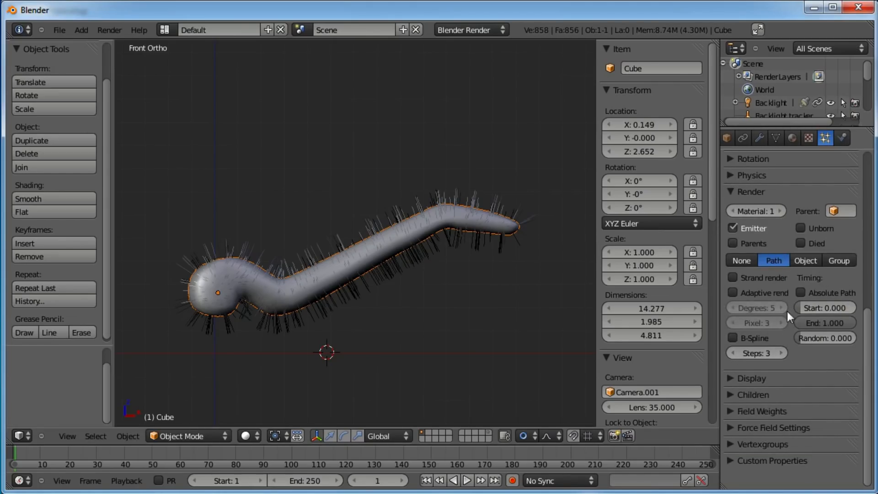
pyautogui.click(761, 394)
pyautogui.scroll(-1, 781, 330)
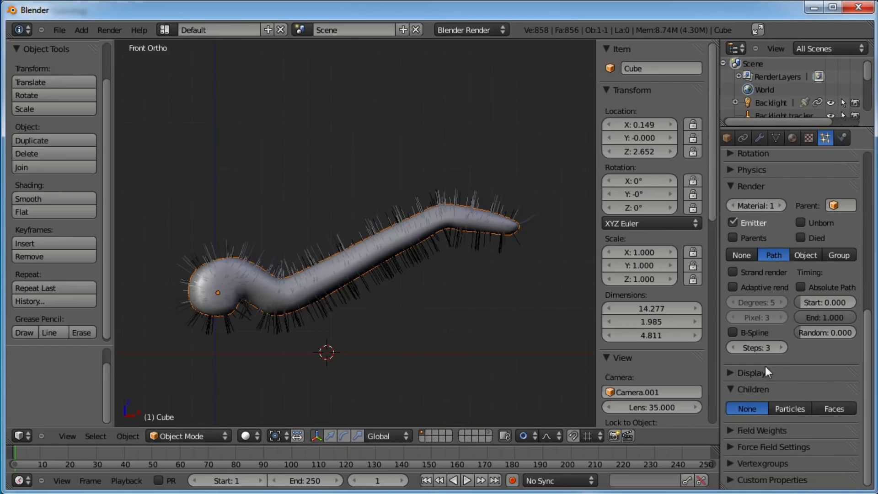
pyautogui.click(829, 412)
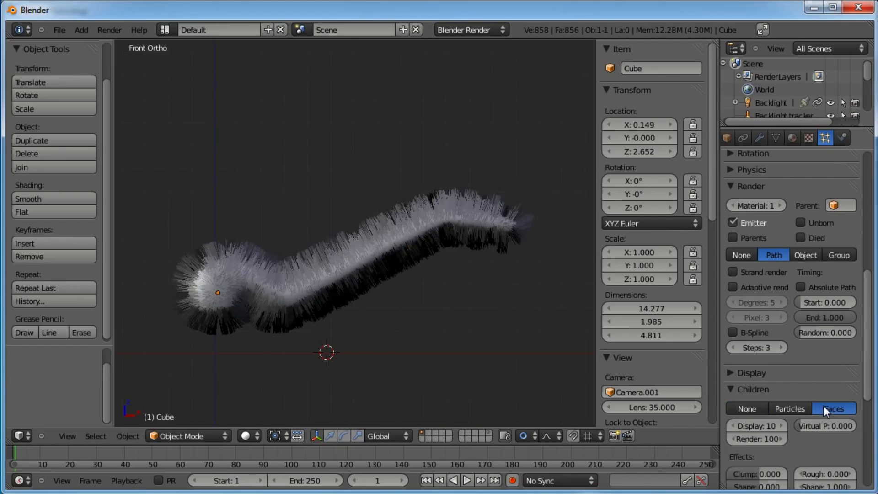
# Set the hair render timing's random value to 1.000
pyautogui.scroll(-5, 824, 405)
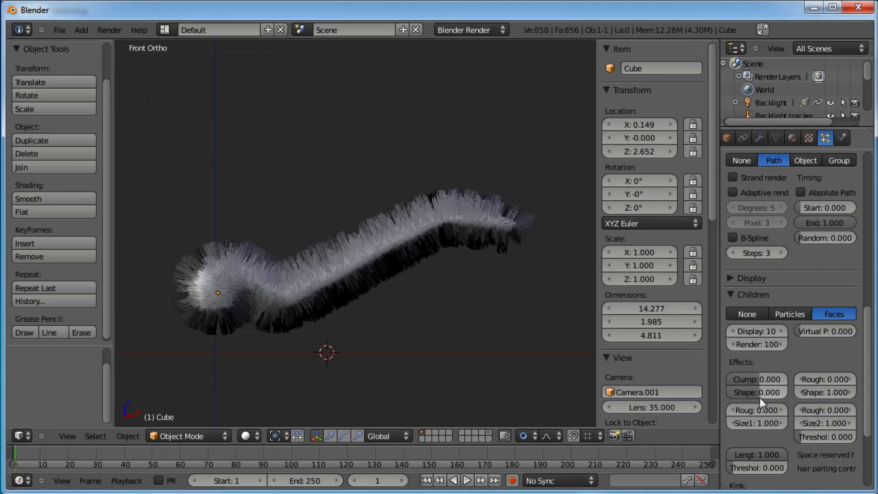
pyautogui.click(750, 279)
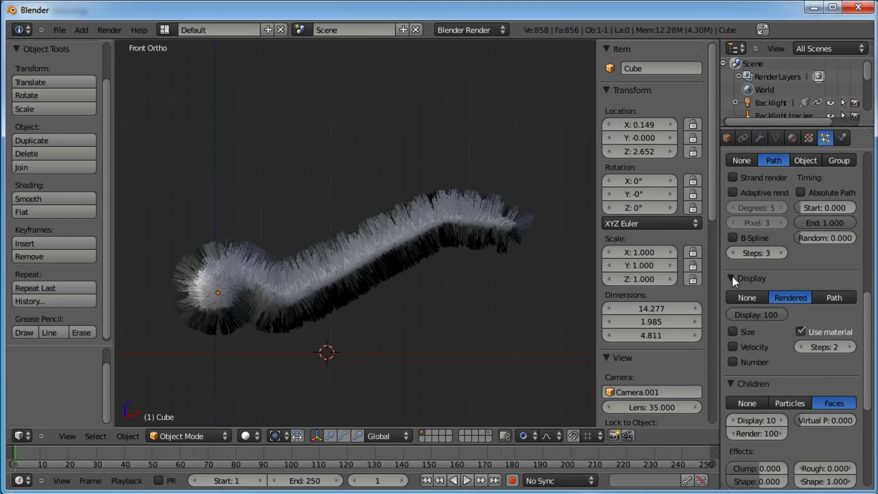
pyautogui.click(776, 278)
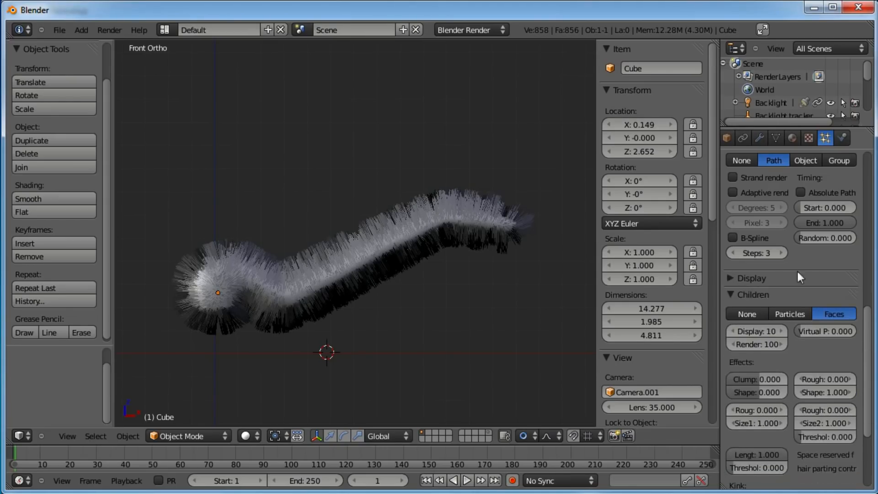
pyautogui.scroll(5, 816, 244)
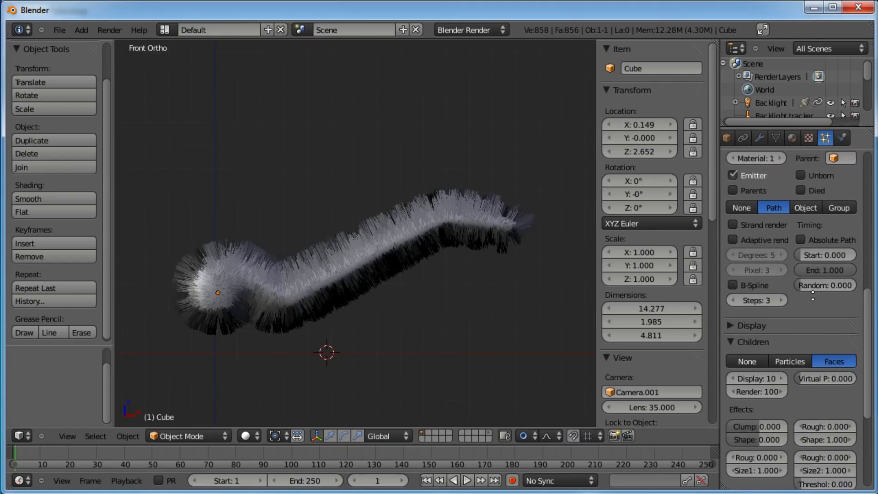
pyautogui.moveTo(808, 331); pyautogui.dragTo(858, 331)
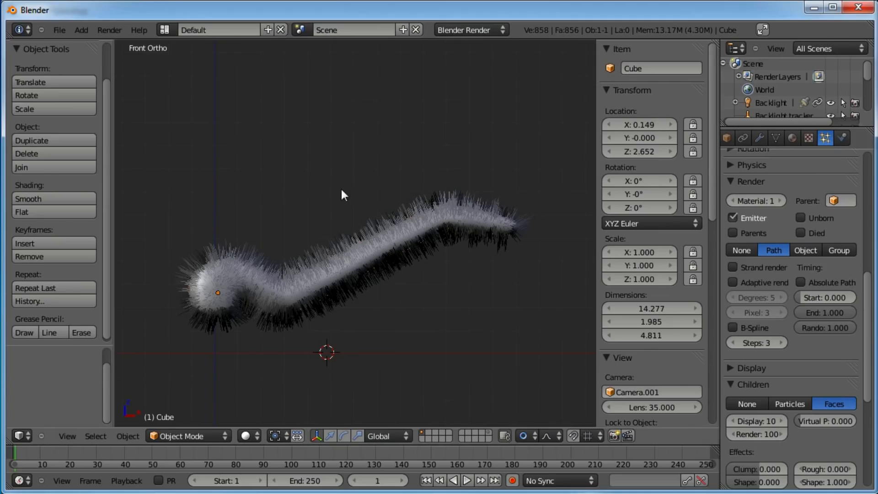
# Switch to Particle Mode and comb the hair along the worm's body with the Comb brush
pyautogui.click(199, 436)
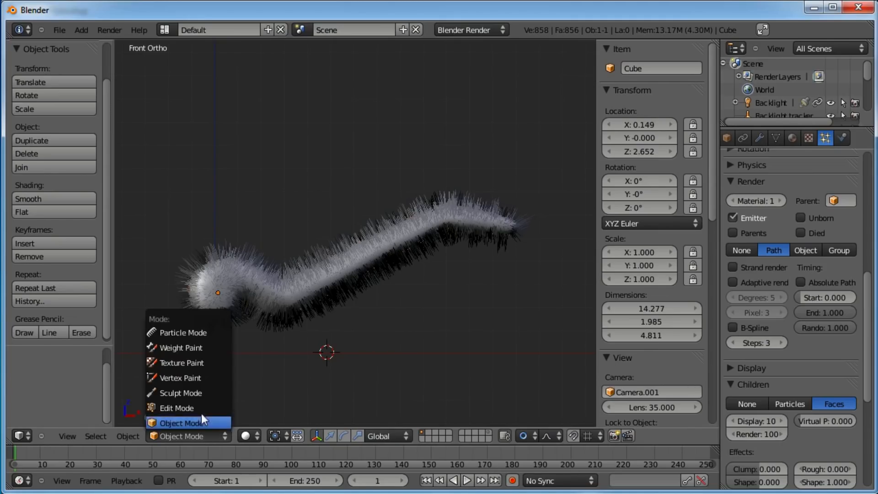
pyautogui.click(191, 333)
pyautogui.click(52, 83)
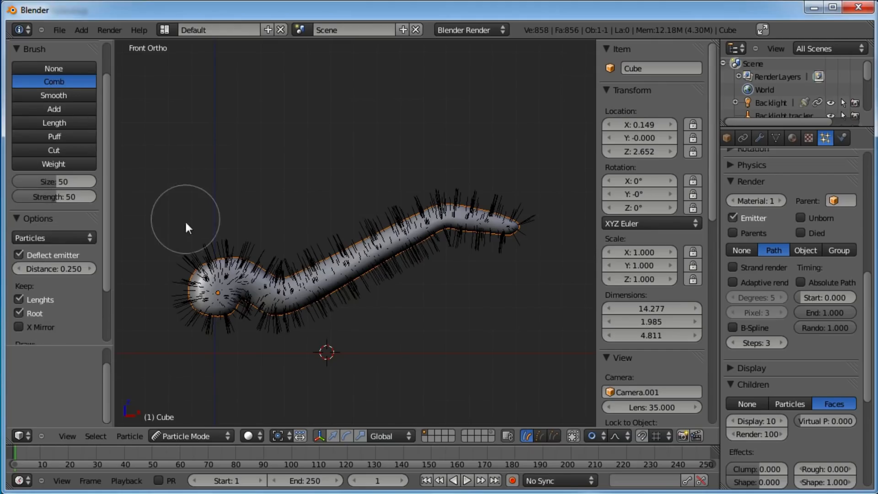
pyautogui.click(555, 434)
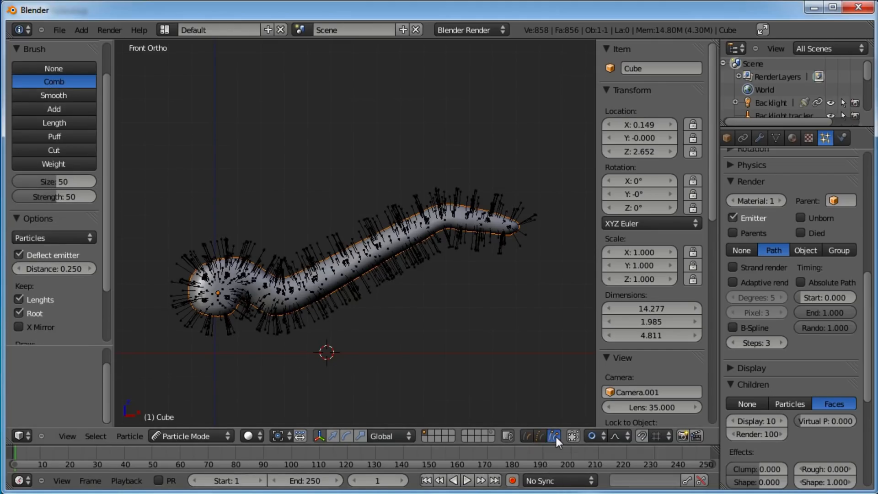
pyautogui.scroll(-2, 446, 334)
pyautogui.moveTo(214, 287)
pyautogui.mouseDown()
pyautogui.moveTo(241, 258)
pyautogui.moveTo(304, 226)
pyautogui.moveTo(292, 304)
pyautogui.moveTo(308, 243)
pyautogui.moveTo(385, 204)
pyautogui.moveTo(522, 218)
pyautogui.moveTo(369, 264)
pyautogui.moveTo(456, 239)
pyautogui.moveTo(428, 240)
pyautogui.moveTo(371, 214)
pyautogui.moveTo(303, 255)
pyautogui.moveTo(281, 231)
pyautogui.moveTo(297, 247)
pyautogui.moveTo(286, 284)
pyautogui.moveTo(337, 274)
pyautogui.moveTo(424, 231)
pyautogui.moveTo(483, 225)
pyautogui.moveTo(469, 247)
pyautogui.mouseUp()
pyautogui.moveTo(469, 247)
pyautogui.mouseDown(button='middle')
pyautogui.moveTo(352, 312)
pyautogui.moveTo(386, 283)
pyautogui.moveTo(432, 265)
pyautogui.moveTo(399, 278)
pyautogui.moveTo(419, 285)
pyautogui.moveTo(410, 373)
pyautogui.mouseUp(button='middle')
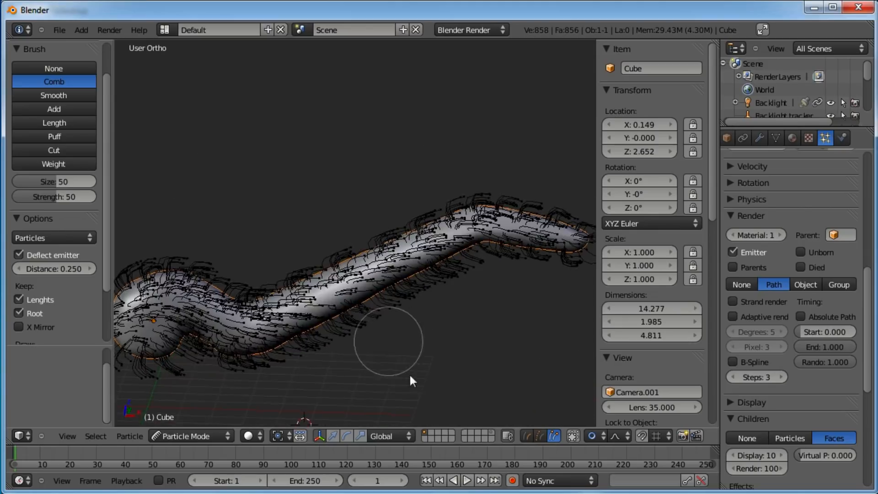
pyautogui.click(526, 436)
pyautogui.moveTo(344, 306); pyautogui.dragTo(336, 276, button='middle')
# Return to Object Mode
pyautogui.click(207, 436)
pyautogui.click(215, 422)
pyautogui.moveTo(347, 318)
pyautogui.mouseDown(button='middle')
pyautogui.moveTo(360, 252)
pyautogui.moveTo(341, 292)
pyautogui.mouseUp(button='middle')
# Save the file as wing_042810.blend in the wing folder
pyautogui.click(58, 29)
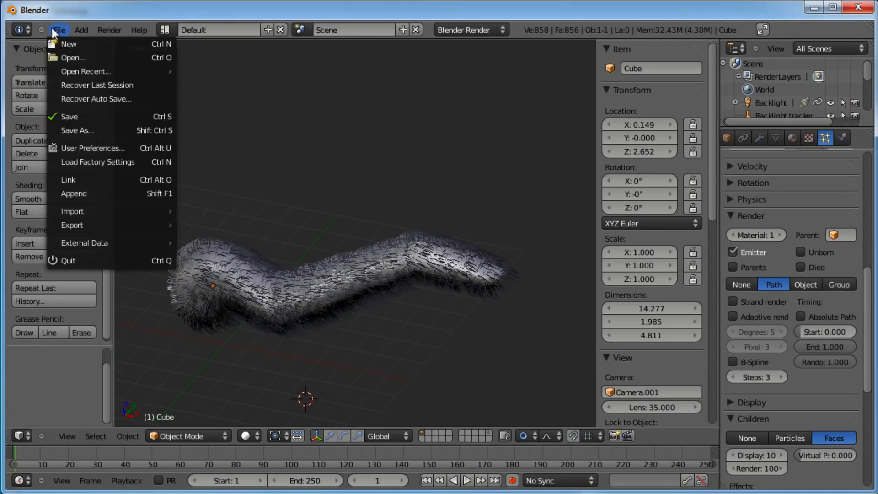
pyautogui.click(87, 131)
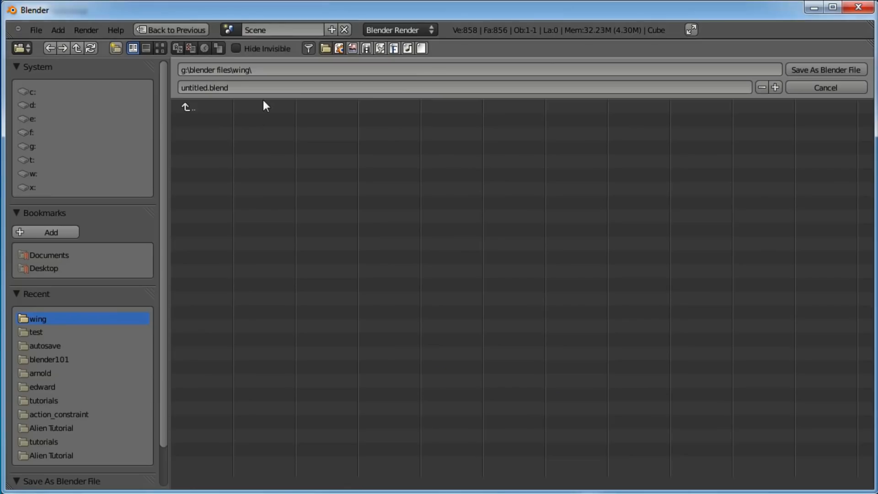
pyautogui.click(210, 87)
pyautogui.write('wing_')
pyautogui.write('0428')
pyautogui.write('10')
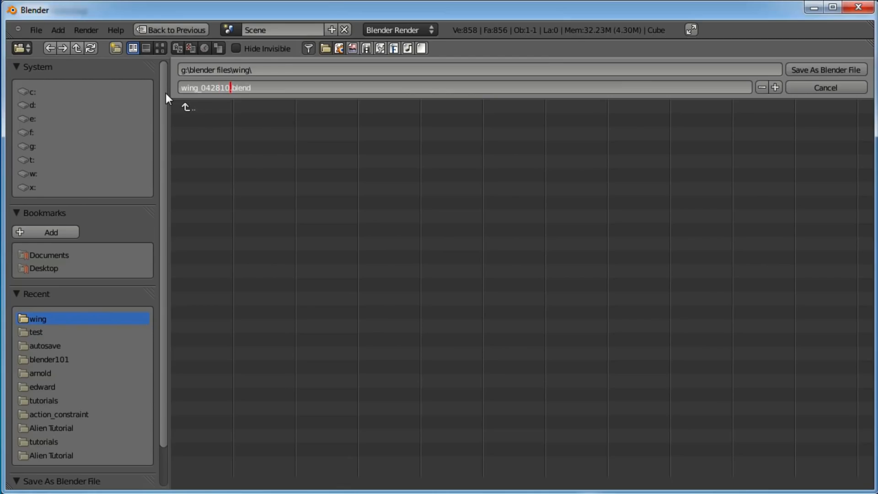
pyautogui.press('Return')
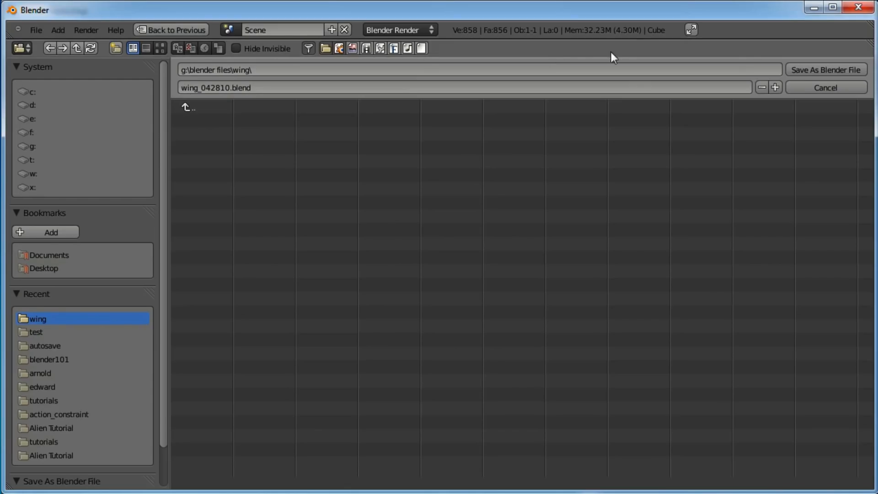
pyautogui.click(807, 70)
# Add a second material slot to the object with a new material
pyautogui.scroll(1, 379, 286)
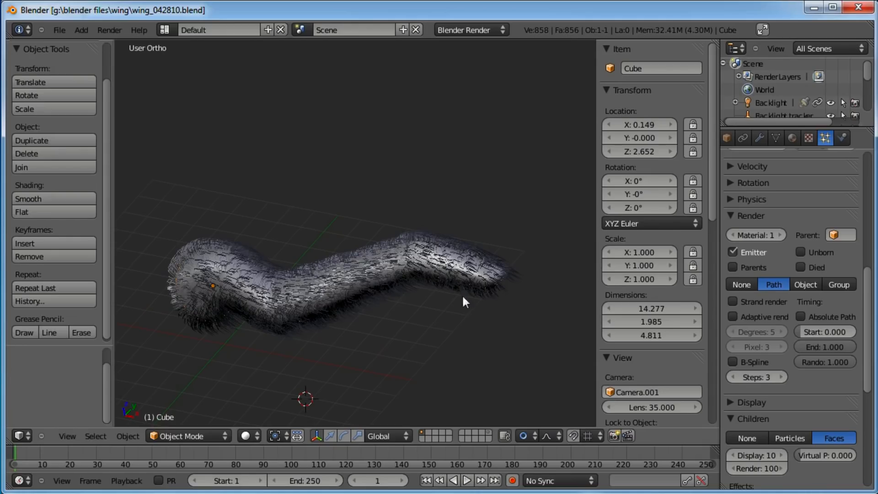
pyautogui.click(792, 137)
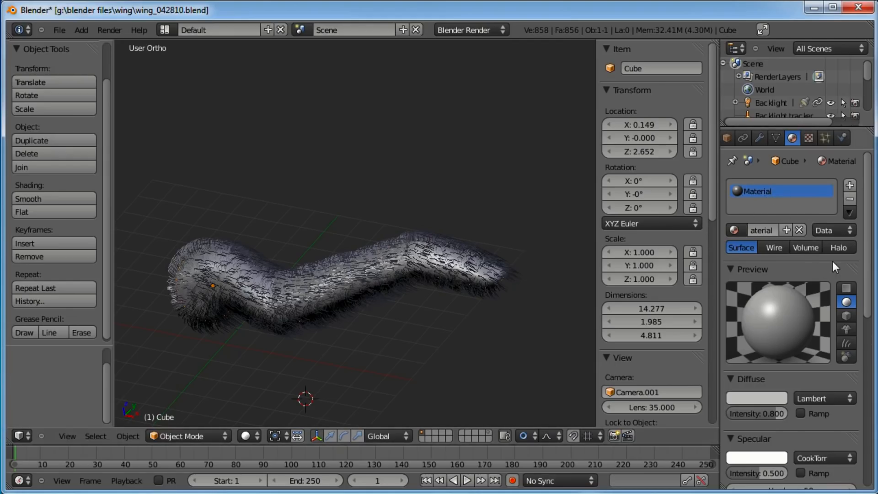
pyautogui.click(849, 186)
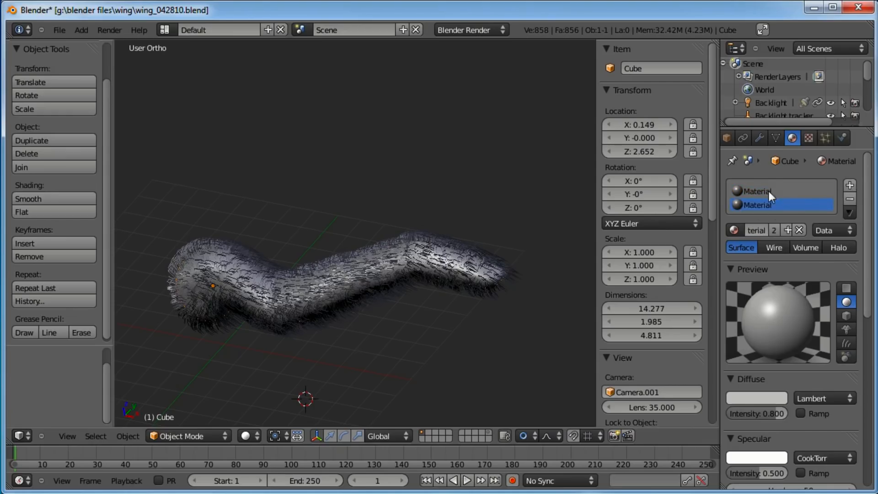
pyautogui.click(775, 231)
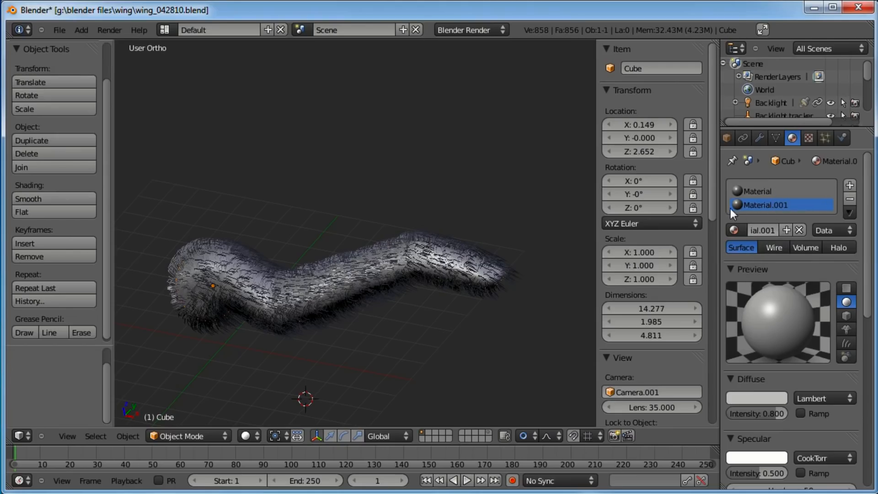
# Rename the new material downy feathers
pyautogui.moveTo(719, 229); pyautogui.dragTo(672, 229)
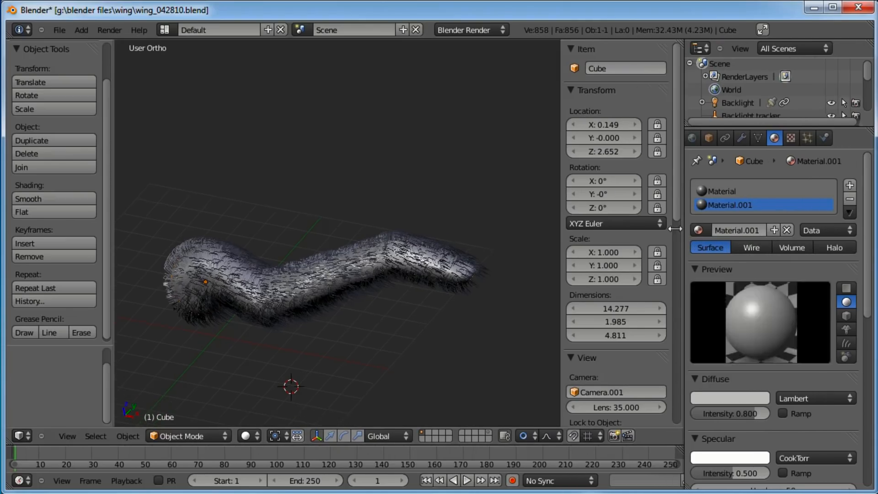
pyautogui.click(742, 226)
pyautogui.write('downy feathers')
pyautogui.press('Return')
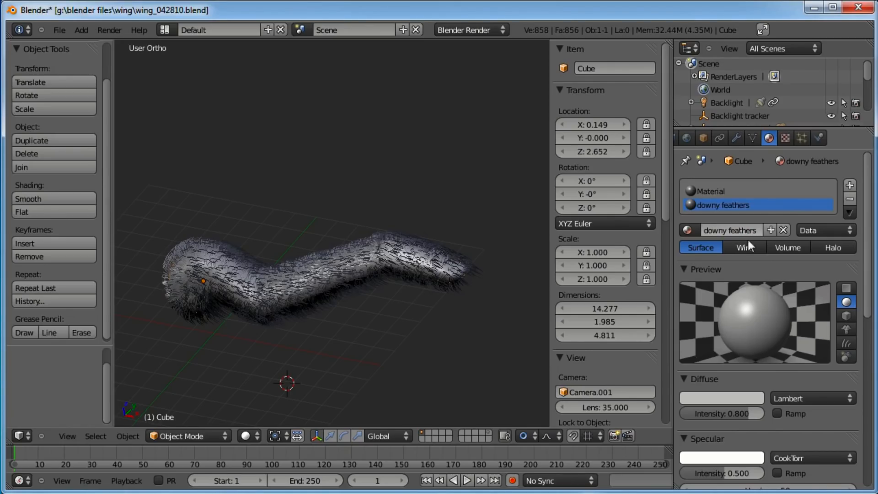
# Set the material's diffuse colour to white
pyautogui.click(737, 398)
pyautogui.moveTo(753, 242); pyautogui.dragTo(758, 205)
pyautogui.scroll(-4, 814, 435)
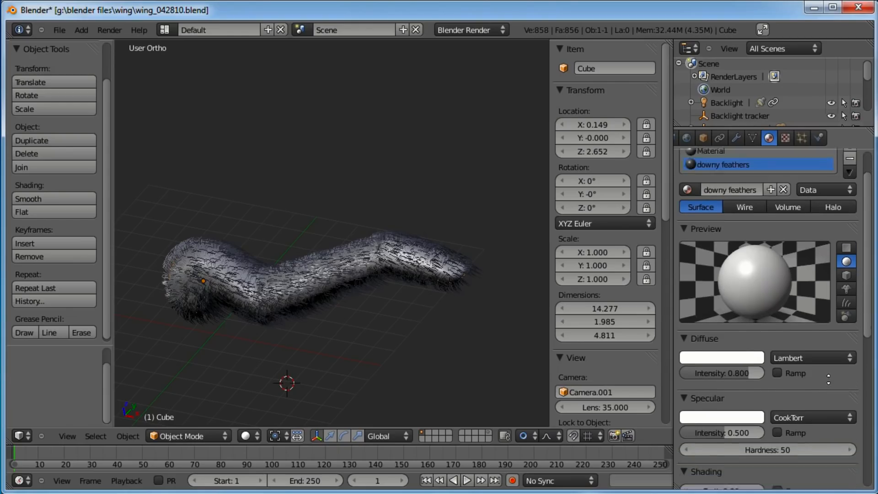
# Lower the specular intensity to 0.058 and preview the material on hair
pyautogui.moveTo(736, 401); pyautogui.dragTo(694, 397)
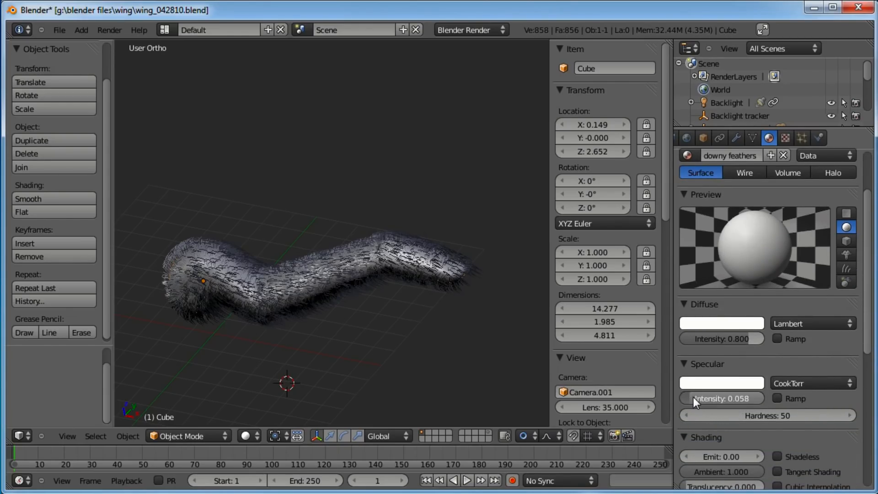
pyautogui.scroll(-2, 735, 386)
pyautogui.scroll(3, 781, 394)
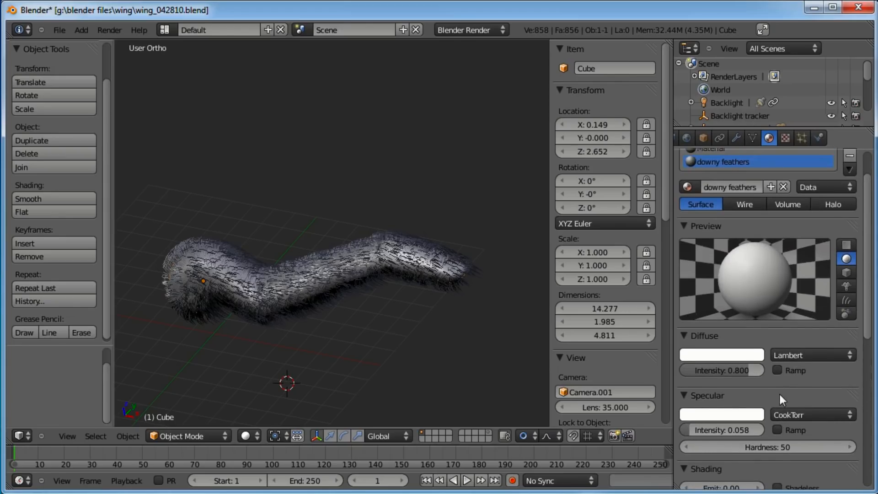
pyautogui.click(849, 298)
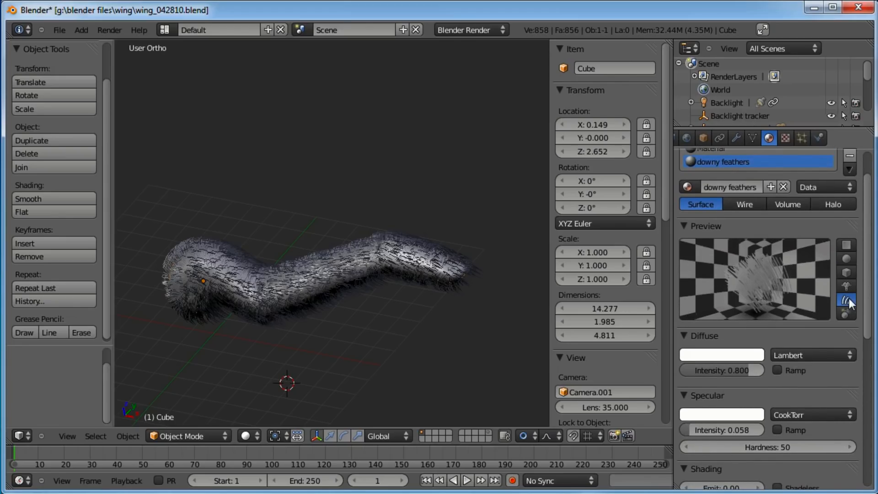
# Open the material's textures and make its texture a single-user copy
pyautogui.click(790, 136)
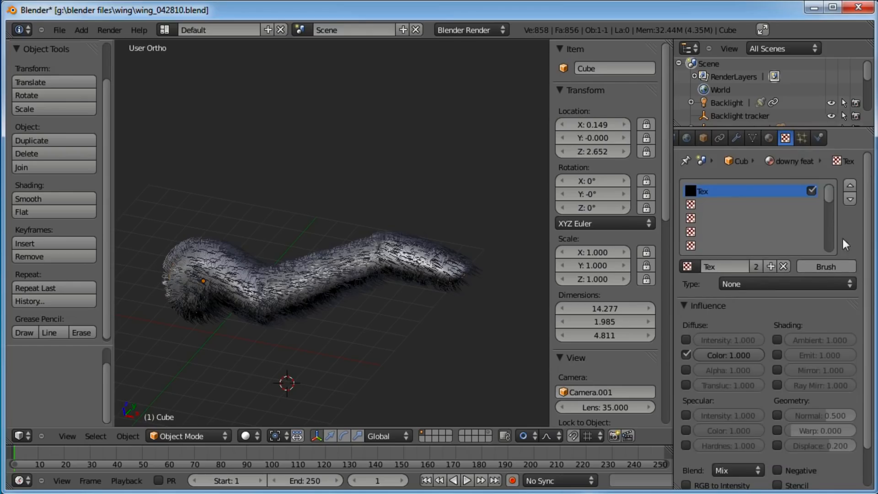
pyautogui.click(756, 267)
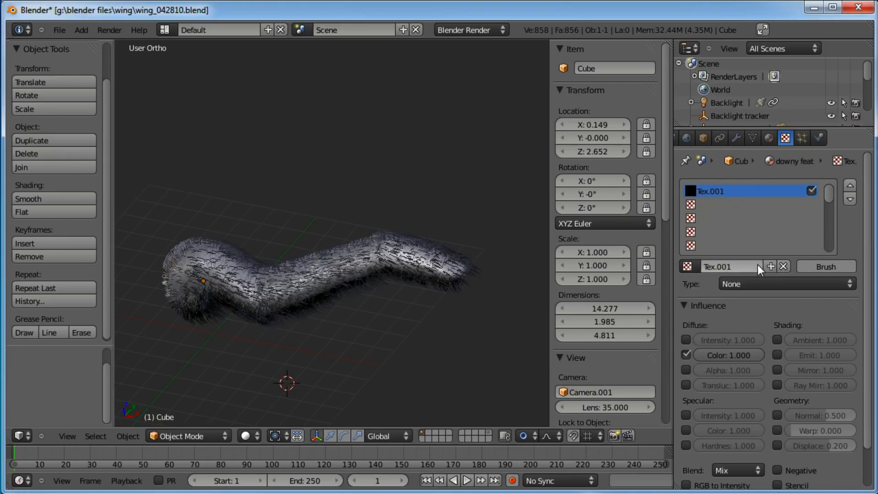
# Rename the texture downy feathers
pyautogui.doubleClick(758, 265)
pyautogui.write('dwo')
pyautogui.press('BackSpace')
pyautogui.press('BackSpace')
pyautogui.write('won')
pyautogui.press('BackSpace')
pyautogui.press('BackSpace')
pyautogui.press('BackSpace')
pyautogui.write('owny')
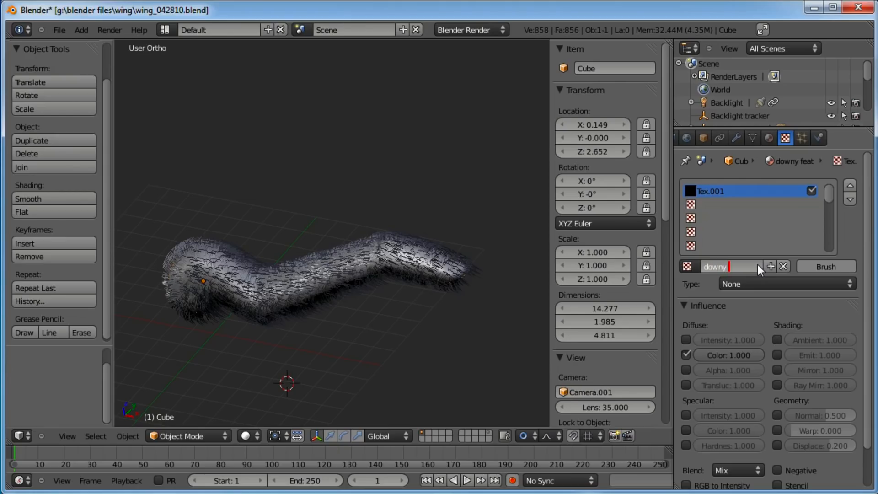
pyautogui.write(' feathers')
pyautogui.press('Return')
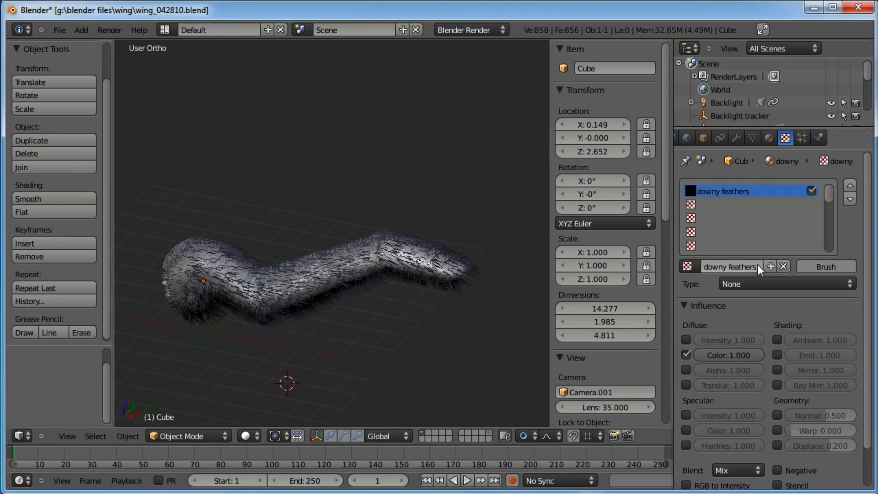
# Make the texture influence alpha instead of diffuse colour and set its type to Blend
pyautogui.scroll(-3, 759, 264)
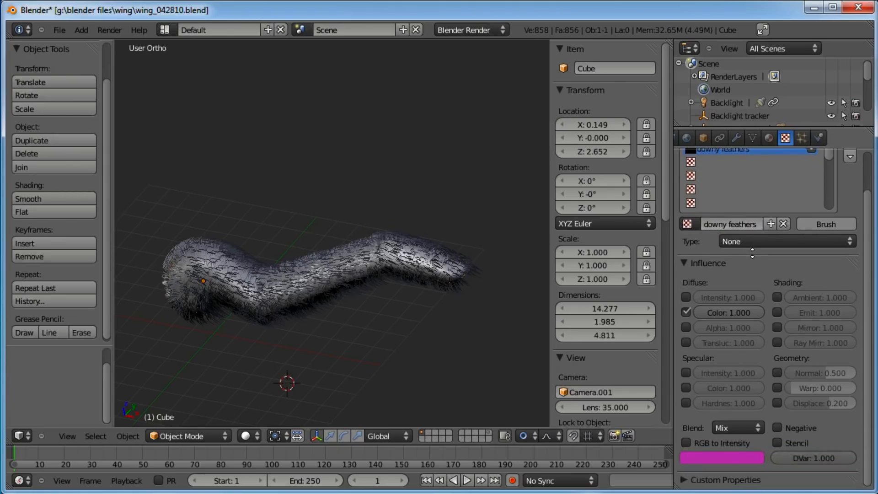
pyautogui.click(686, 313)
pyautogui.click(686, 327)
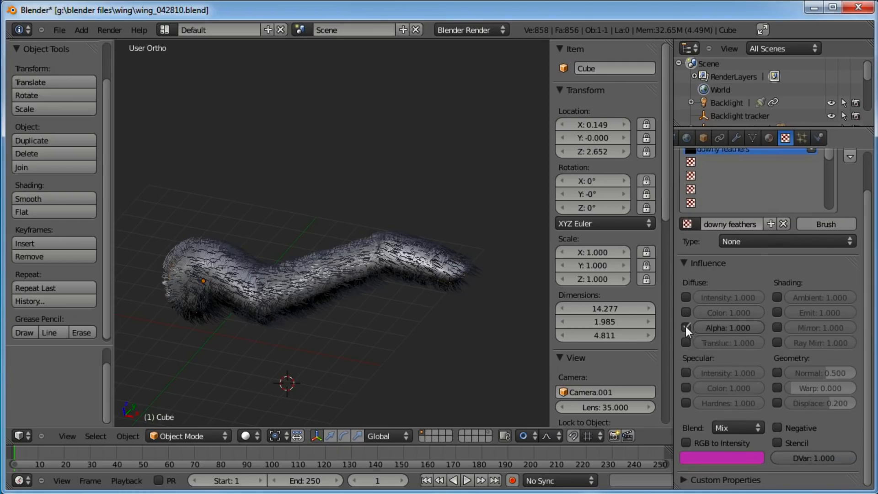
pyautogui.click(769, 243)
pyautogui.click(760, 214)
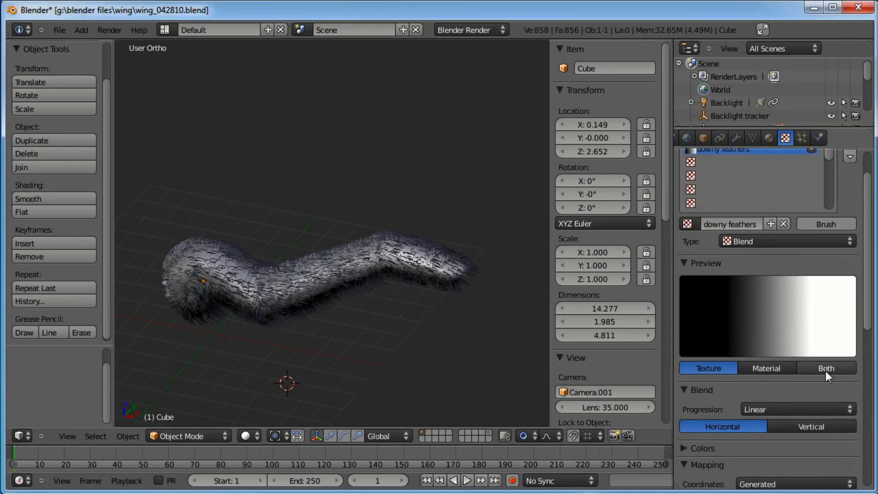
# Enable the colour ramp for the blend texture
pyautogui.scroll(-2, 708, 294)
pyautogui.click(685, 416)
pyautogui.click(687, 436)
pyautogui.scroll(-3, 808, 375)
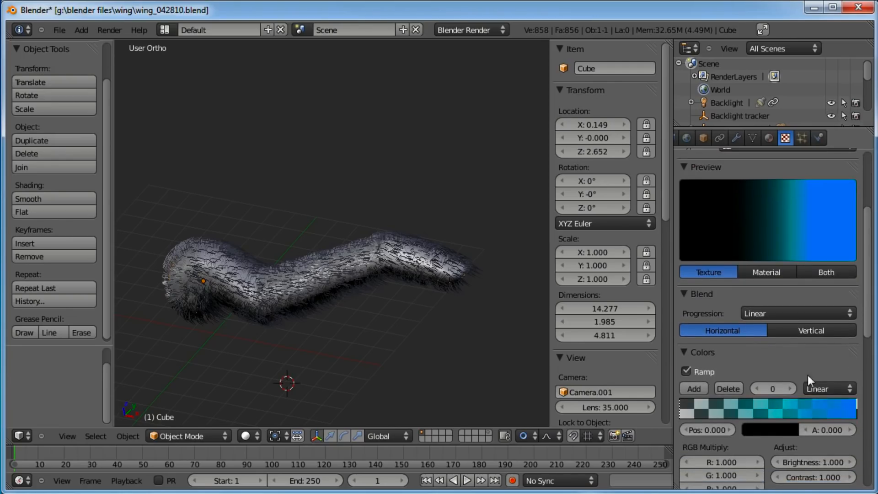
# Set the ramp's end stop colour to black and preview texture and material together
pyautogui.click(854, 413)
pyautogui.click(791, 428)
pyautogui.click(788, 342)
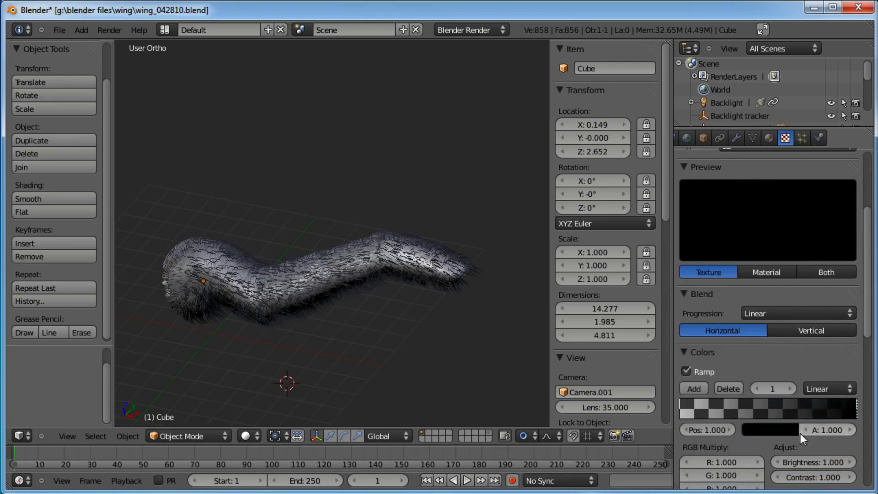
pyautogui.click(819, 272)
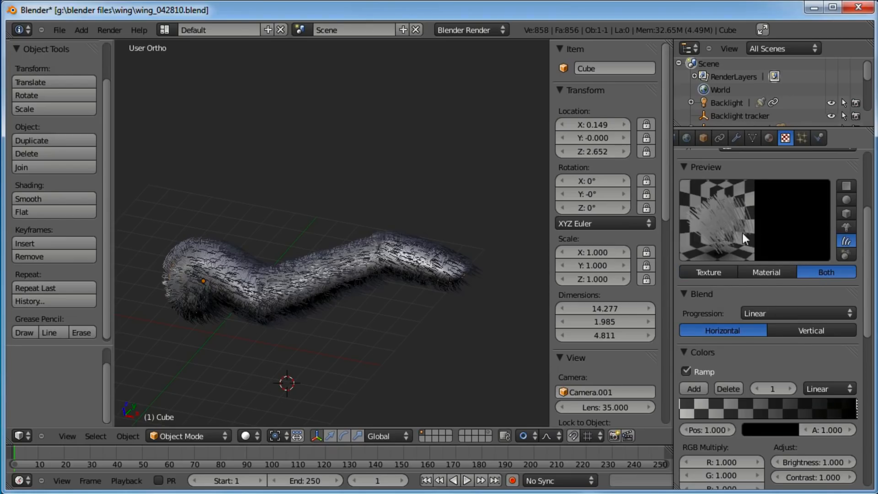
# Move the black ramp stop to position 0.394 with its alpha at 1
pyautogui.scroll(-2, 744, 430)
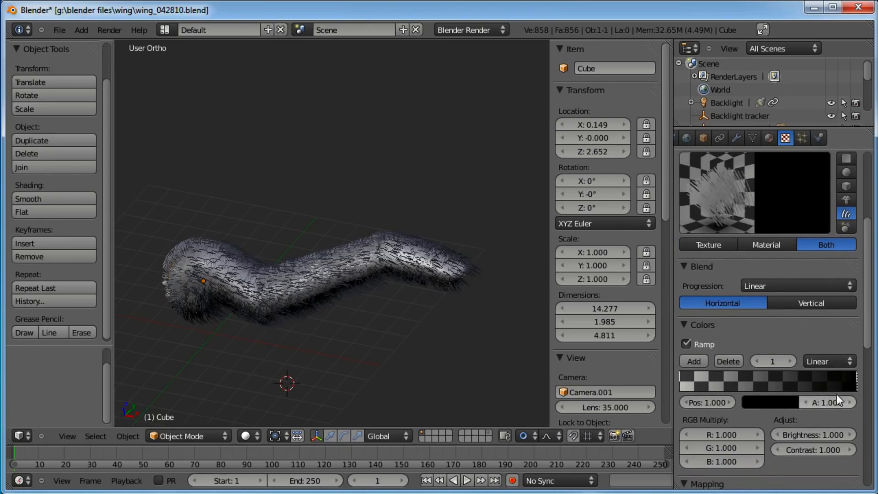
pyautogui.moveTo(837, 403); pyautogui.dragTo(789, 403)
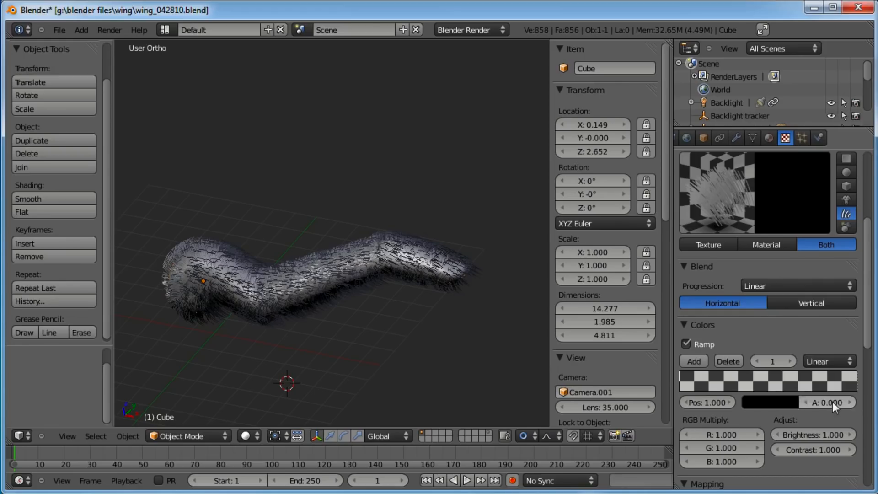
pyautogui.moveTo(697, 387); pyautogui.dragTo(751, 387)
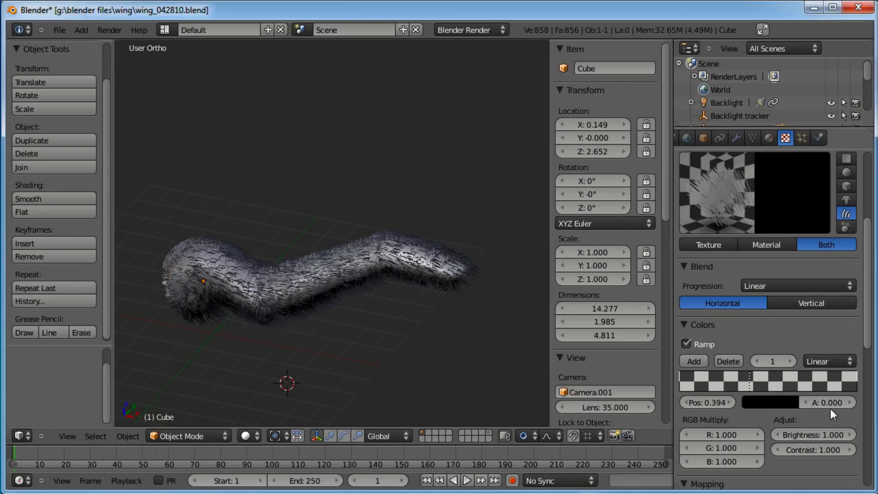
pyautogui.moveTo(816, 403); pyautogui.dragTo(855, 403)
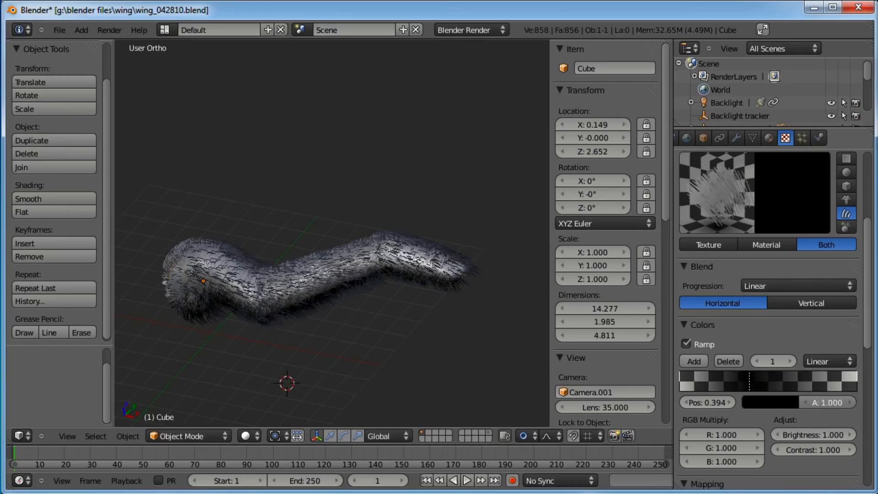
# Set the first ramp stop's alpha to 0.5, and move the second stop to 0.336 with alpha 0.6
pyautogui.click(686, 384)
pyautogui.moveTo(801, 405); pyautogui.dragTo(823, 404)
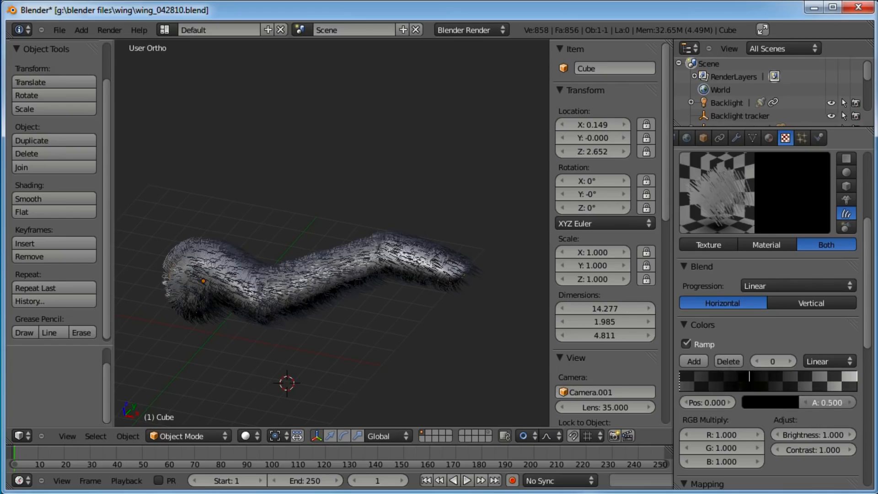
pyautogui.click(740, 378)
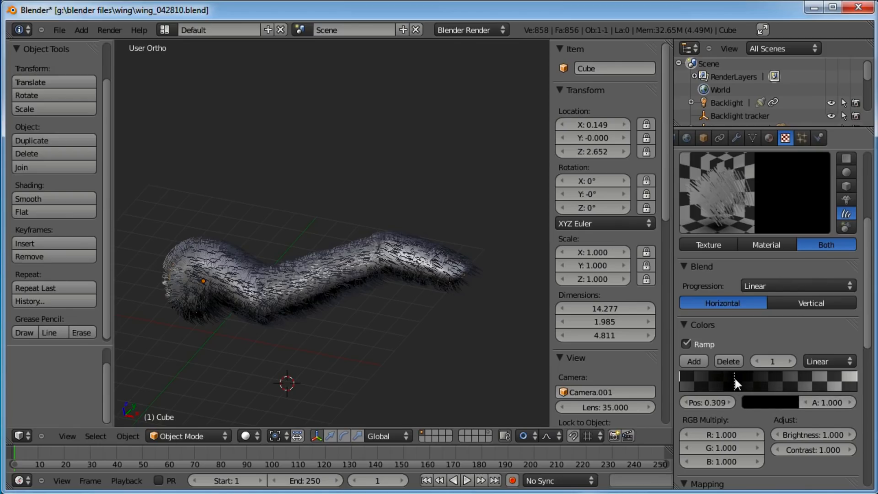
pyautogui.keyDown('ctrl'); pyautogui.click(805, 388); pyautogui.keyUp('ctrl')
pyautogui.moveTo(825, 402)
pyautogui.mouseDown()
pyautogui.moveTo(800, 402)
pyautogui.moveTo(824, 403)
pyautogui.mouseUp()
pyautogui.click(739, 377)
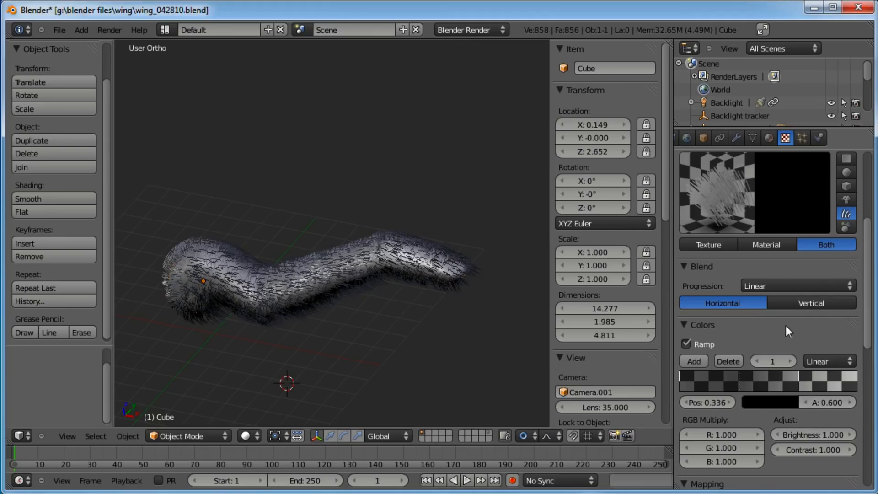
# Enable Z transparency on the downy feathers material
pyautogui.click(769, 138)
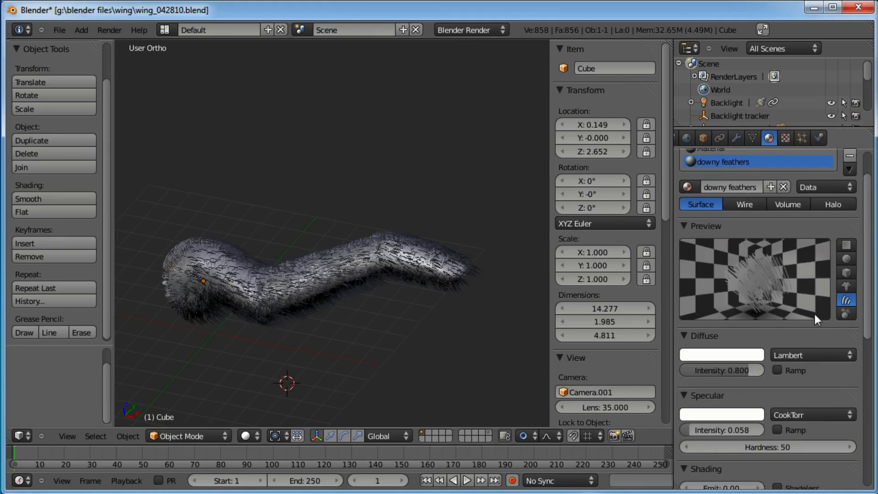
pyautogui.scroll(-8, 770, 405)
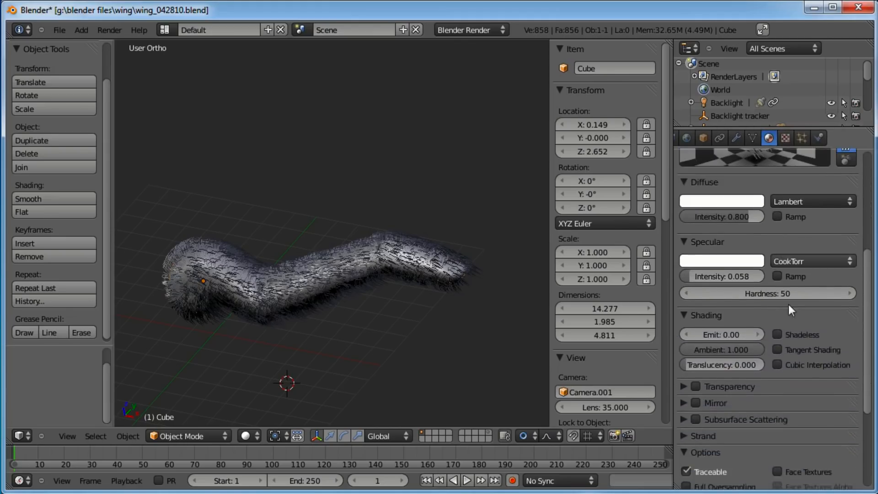
pyautogui.click(684, 387)
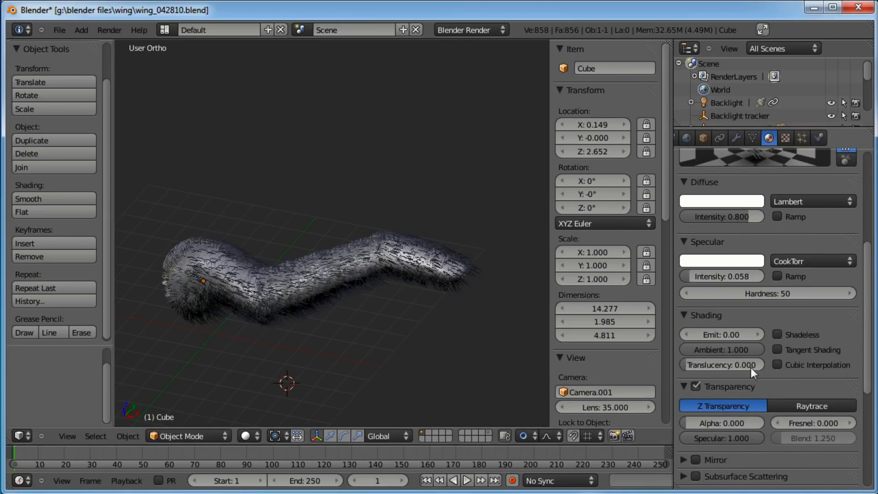
pyautogui.scroll(5, 769, 352)
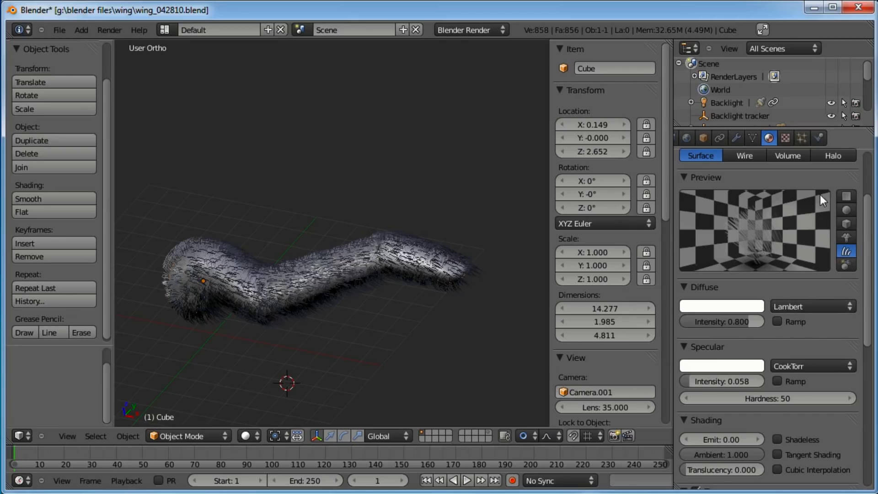
pyautogui.scroll(-5, 767, 339)
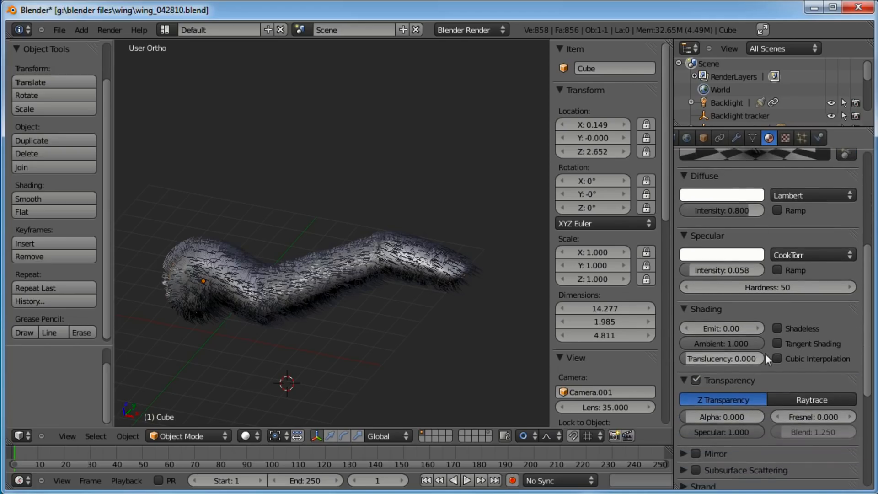
pyautogui.scroll(5, 767, 317)
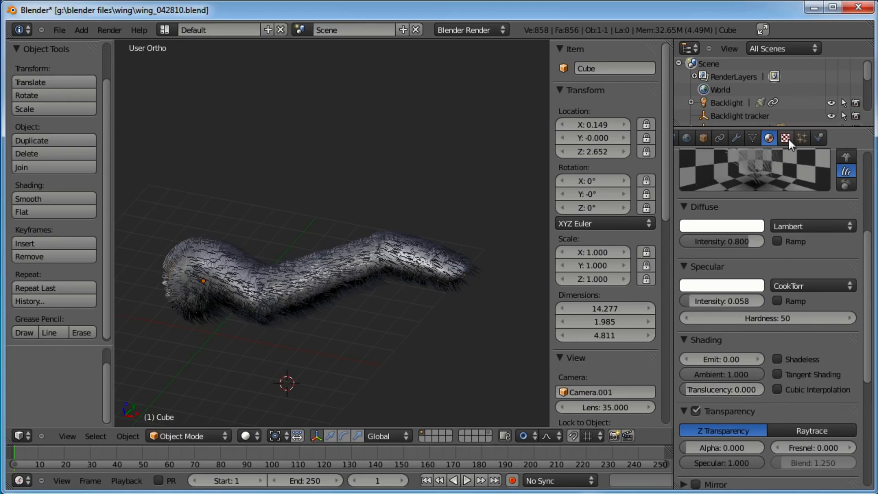
# Set the texture's mapping coordinates to Strand
pyautogui.click(786, 138)
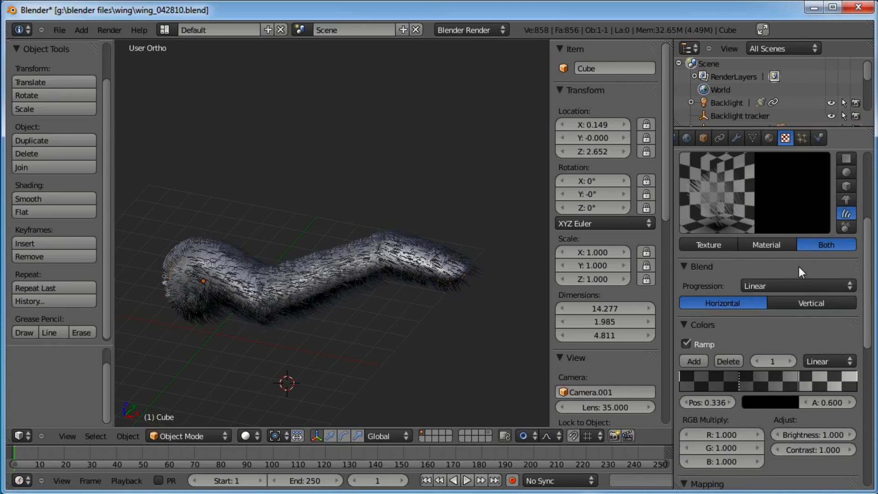
pyautogui.scroll(-5, 800, 267)
pyautogui.scroll(-7, 783, 286)
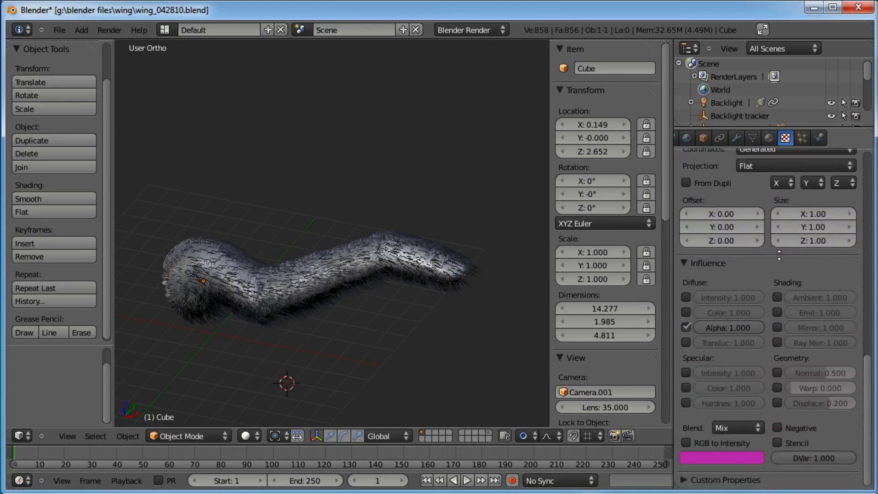
pyautogui.scroll(4, 780, 328)
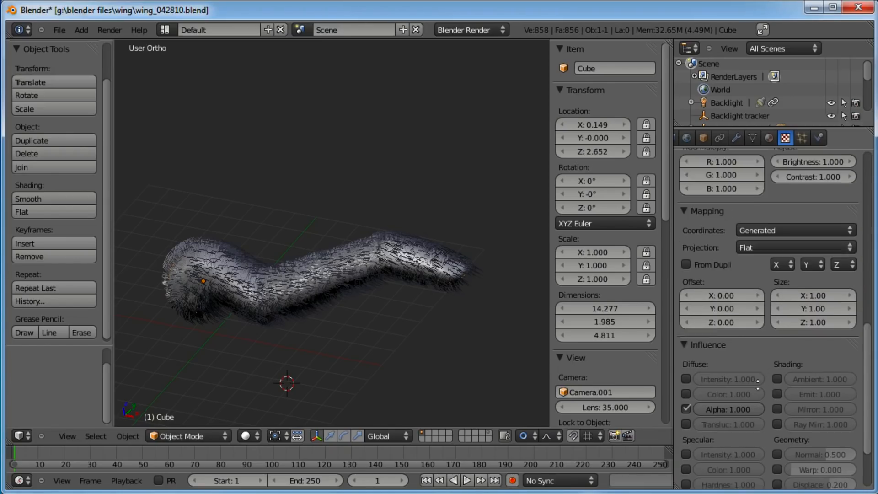
pyautogui.click(808, 258)
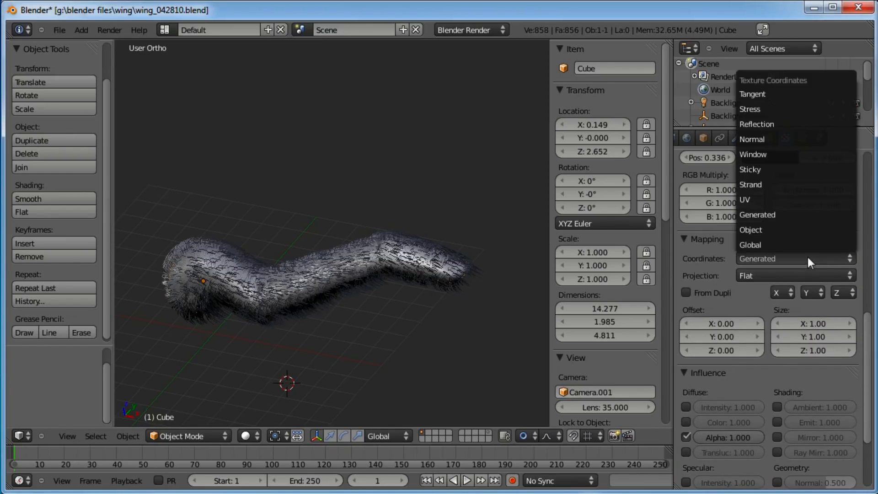
pyautogui.click(770, 185)
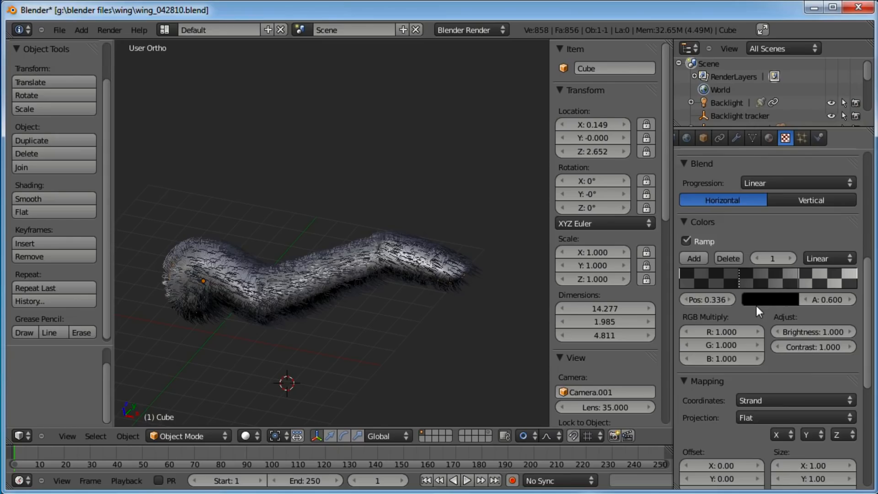
pyautogui.scroll(5, 801, 366)
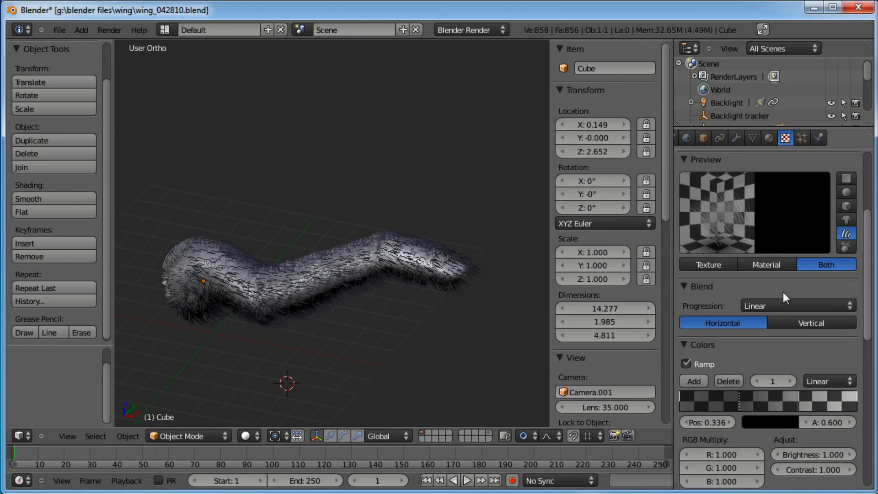
# Open the material's Strand settings, collapsing the Diffuse, Specular, Shading and Transparency panels
pyautogui.click(768, 137)
pyautogui.scroll(3, 806, 351)
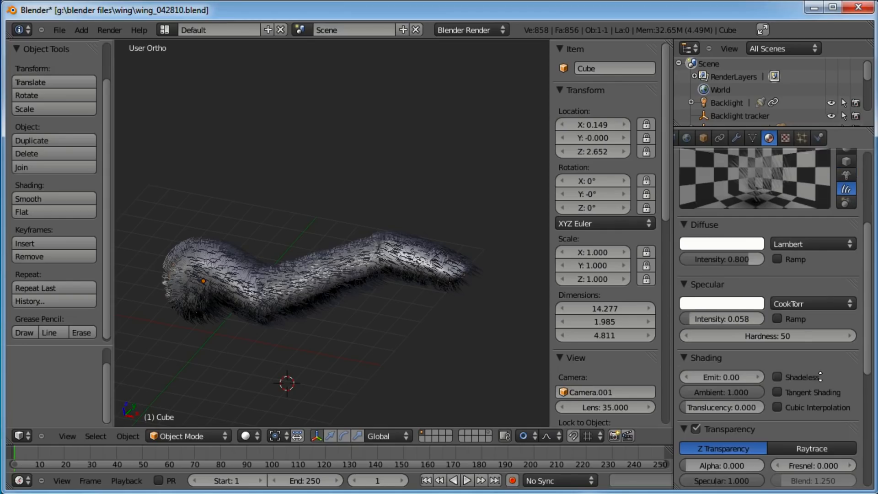
pyautogui.click(685, 246)
pyautogui.click(688, 264)
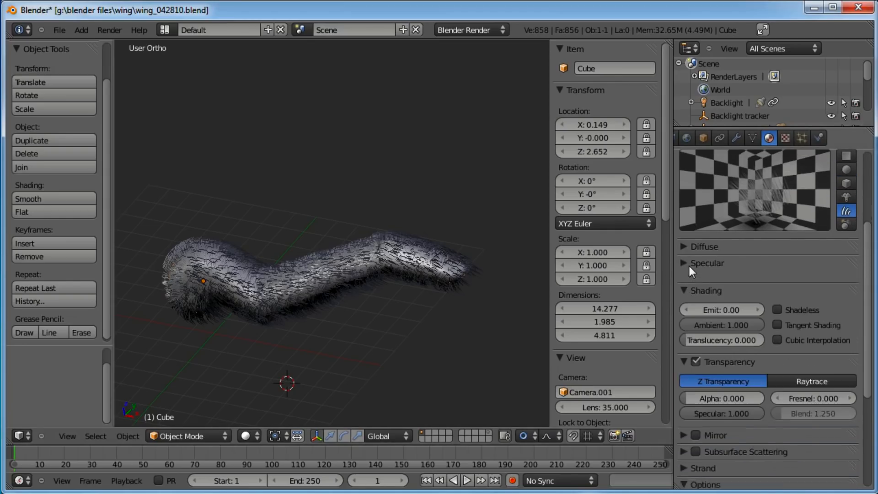
pyautogui.click(684, 280)
pyautogui.click(683, 295)
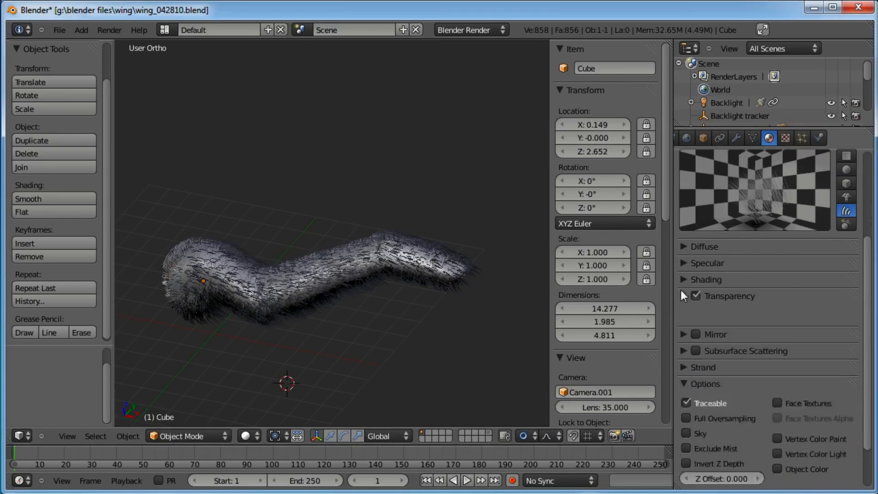
pyautogui.click(685, 345)
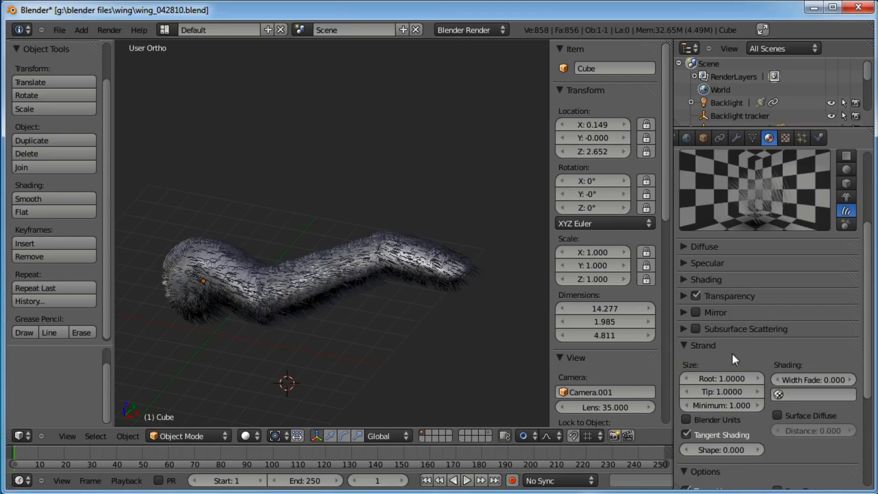
# Set the strand tip size to 0.25 and the root size to 10
pyautogui.click(734, 391)
pyautogui.write('.25')
pyautogui.press('Return')
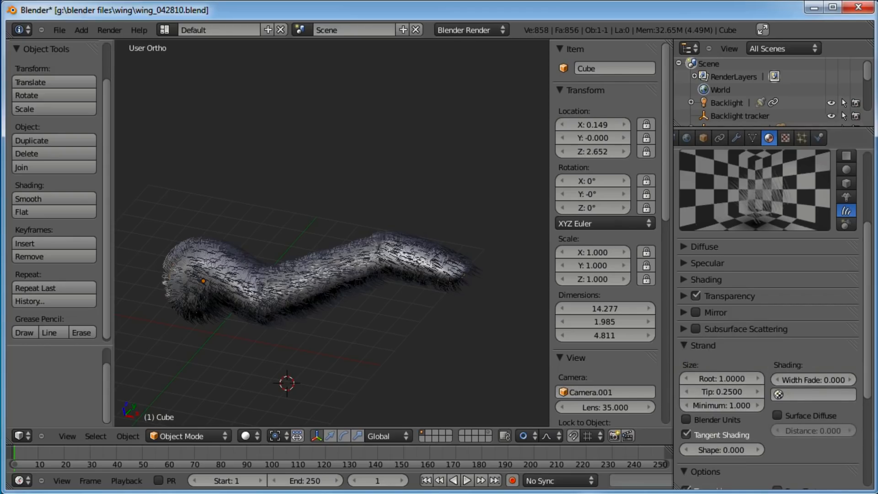
pyautogui.moveTo(726, 379); pyautogui.dragTo(745, 383)
pyautogui.click(745, 382)
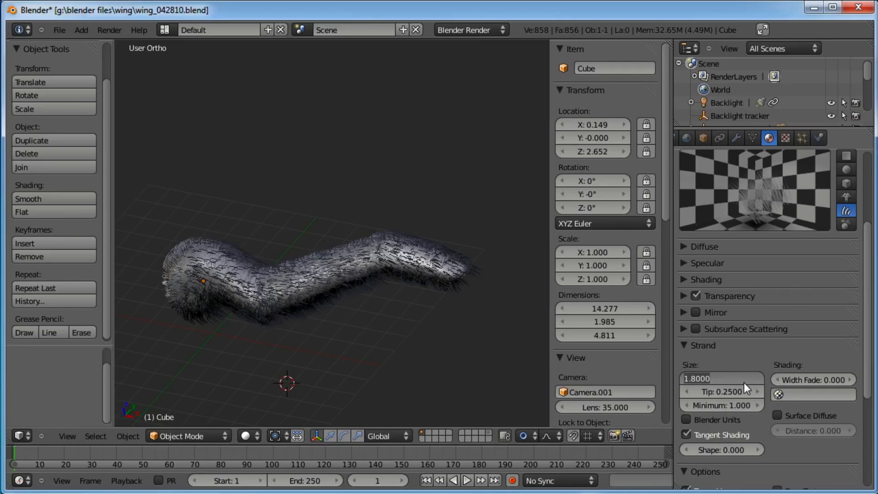
pyautogui.write('10')
pyautogui.press('Return')
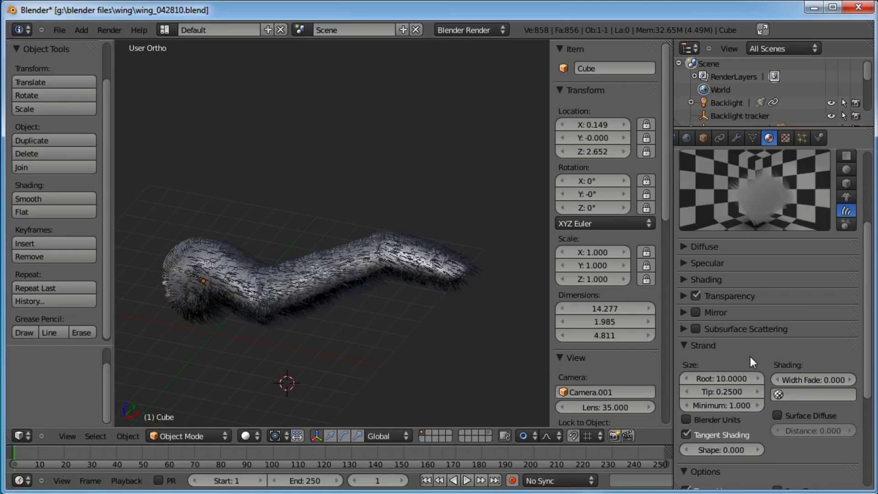
pyautogui.scroll(3, 772, 249)
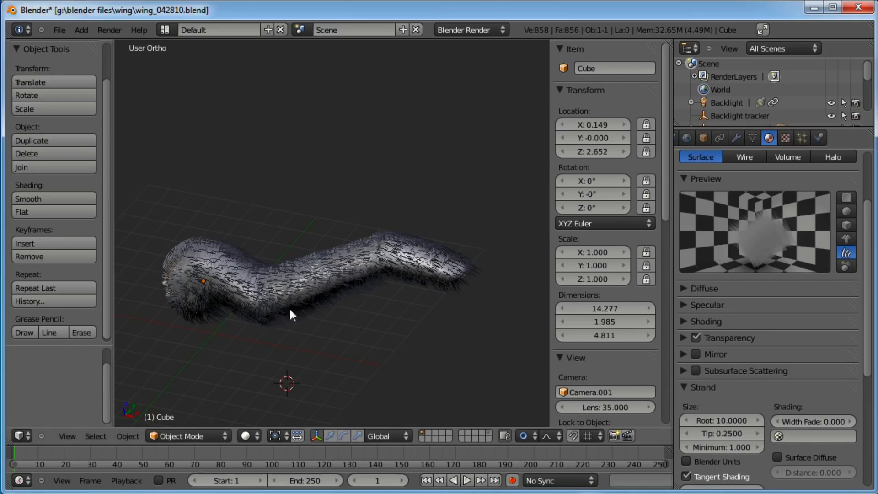
# In camera view, select the camera and move it back along its local Z axis to frame more of the worm
pyautogui.press('KP_0')
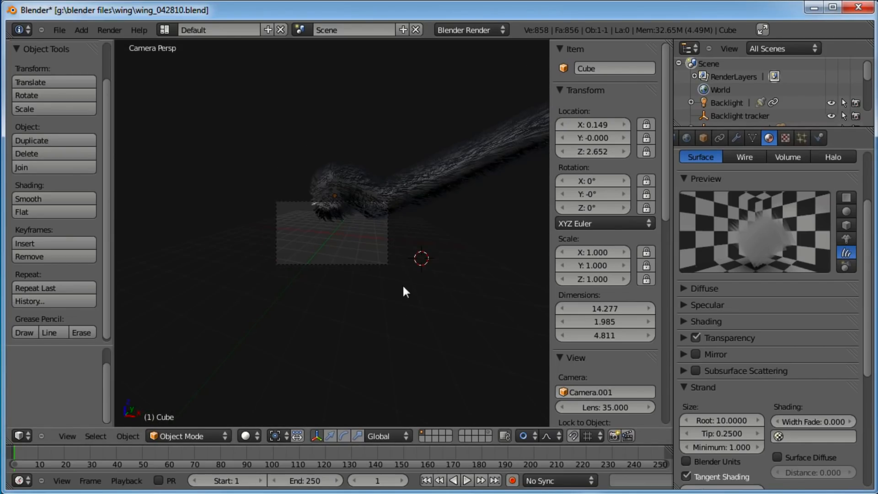
pyautogui.click(487, 433)
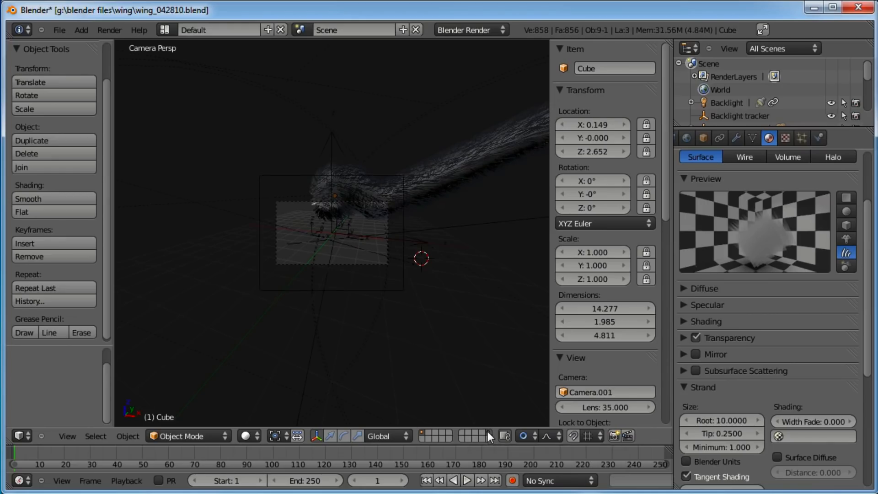
pyautogui.rightClick(405, 213)
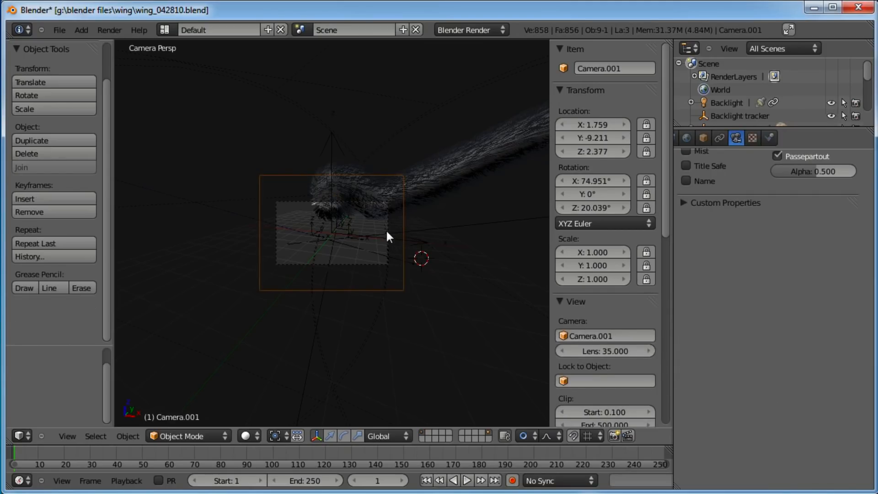
pyautogui.press('g')
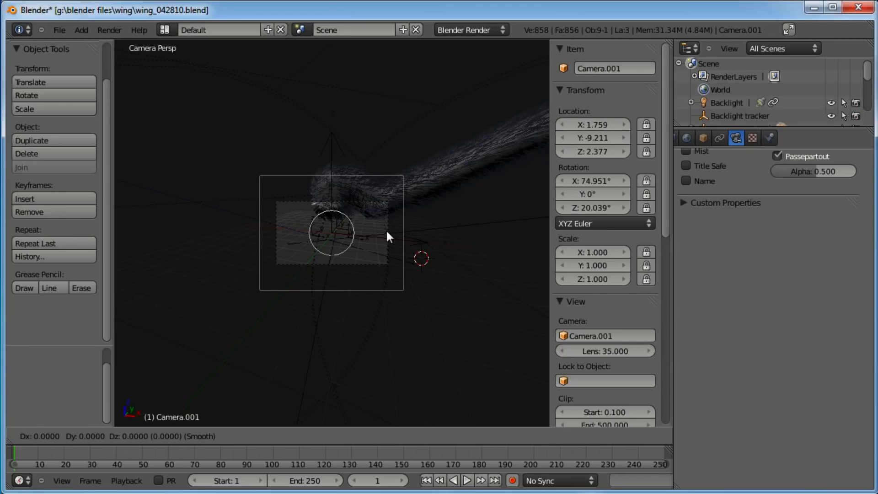
pyautogui.press('z')
pyautogui.press('z')
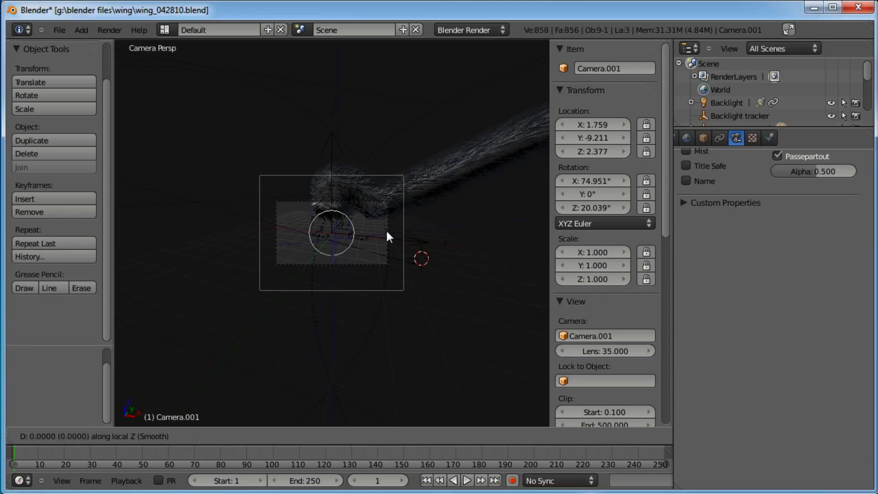
pyautogui.click(388, 267)
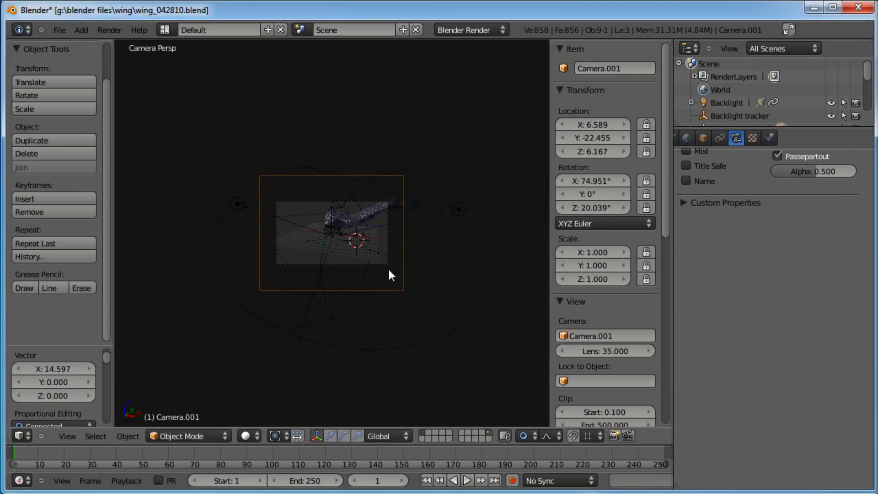
# Select the camera tracker and move it toward the middle of the worm's body
pyautogui.scroll(5, 371, 233)
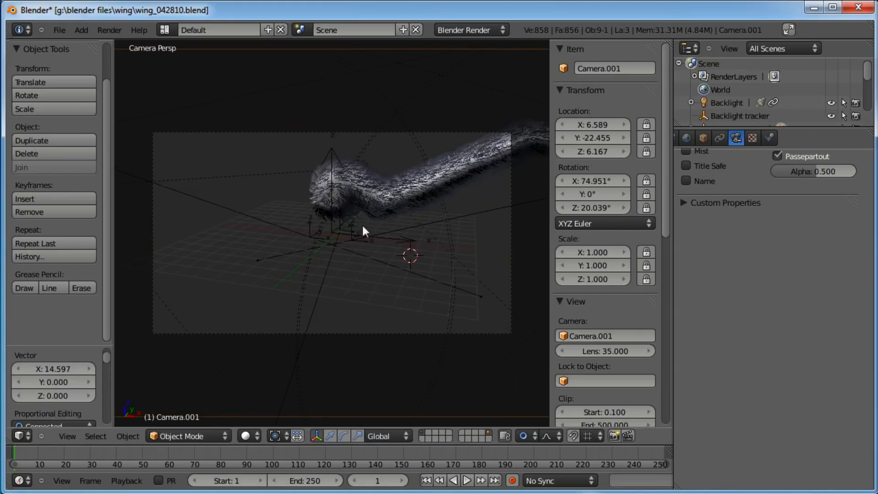
pyautogui.rightClick(330, 151)
pyautogui.press('g')
pyautogui.click(361, 146)
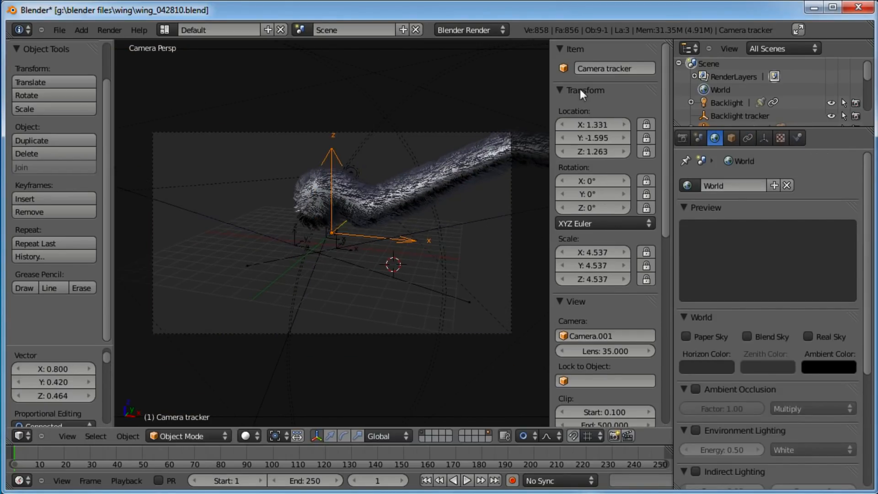
pyautogui.press('g')
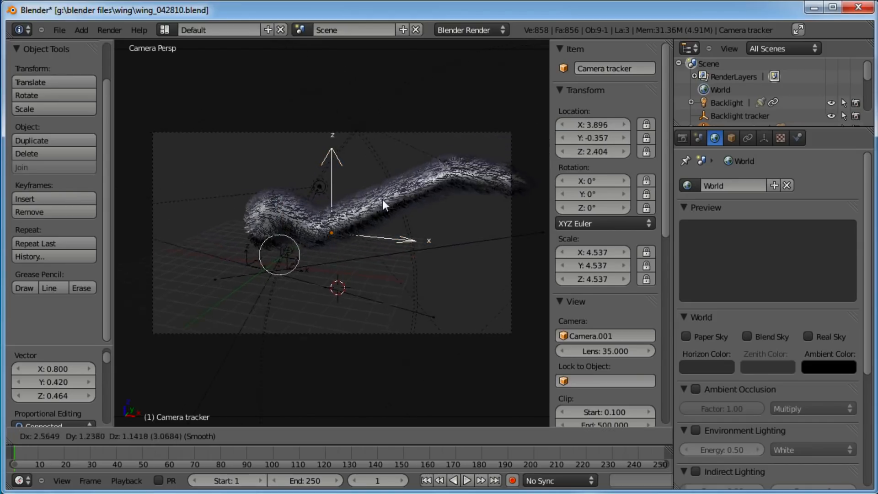
pyautogui.click(427, 189)
# Rotate the camera tracker freely with trackball rotation to adjust the camera's framing
pyautogui.scroll(-3, 429, 189)
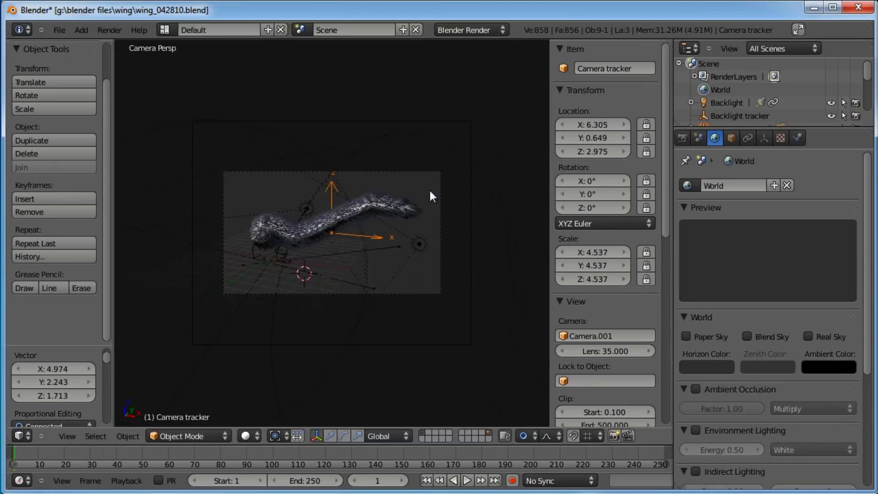
pyautogui.scroll(3, 429, 188)
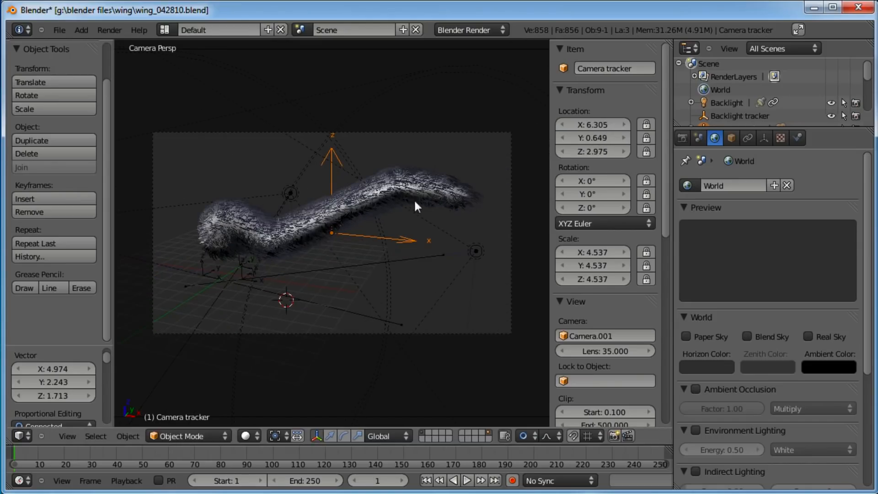
pyautogui.scroll(-2, 367, 216)
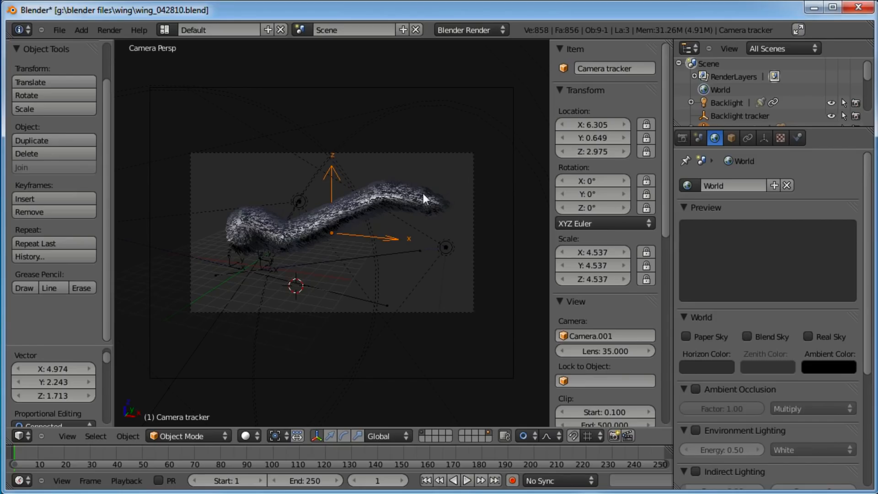
pyautogui.press('r')
pyautogui.press('r')
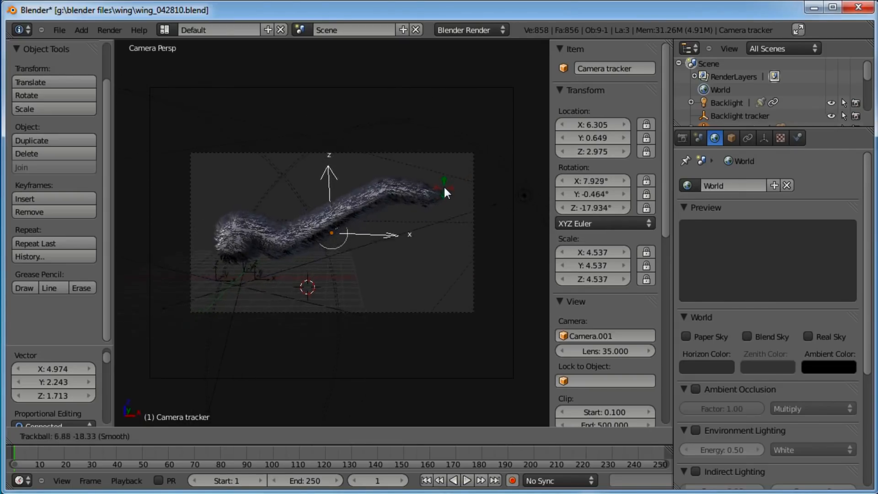
pyautogui.click(439, 202)
# Deselect everything and save the blend file over the existing wing_042810.blend
pyautogui.press('a')
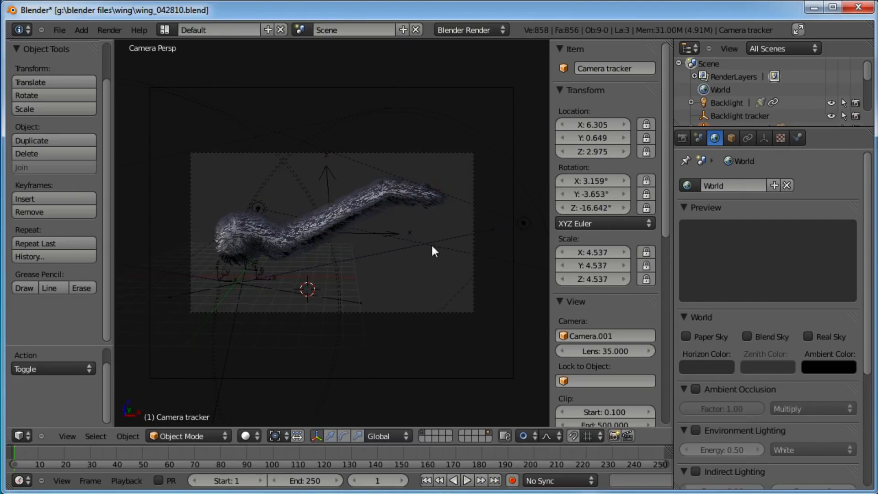
pyautogui.hotkey('ctrl', 's')
pyautogui.click(387, 181)
pyautogui.hotkey('ctrl', 's')
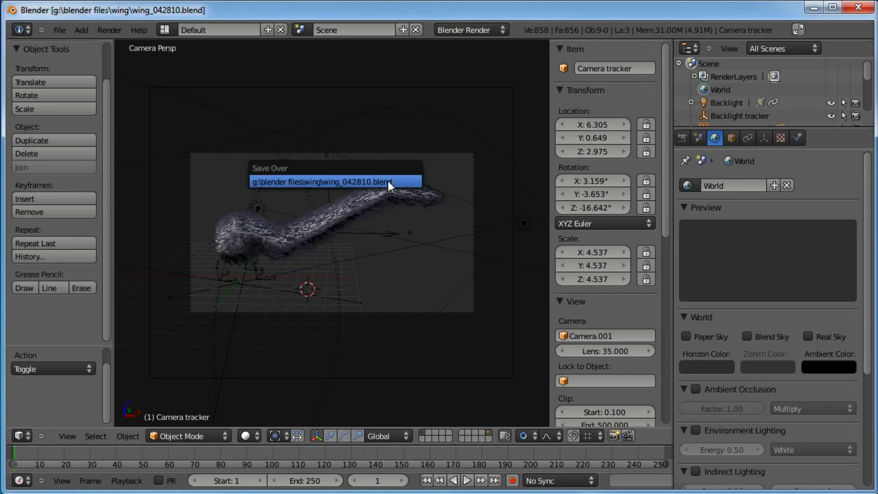
pyautogui.click(388, 181)
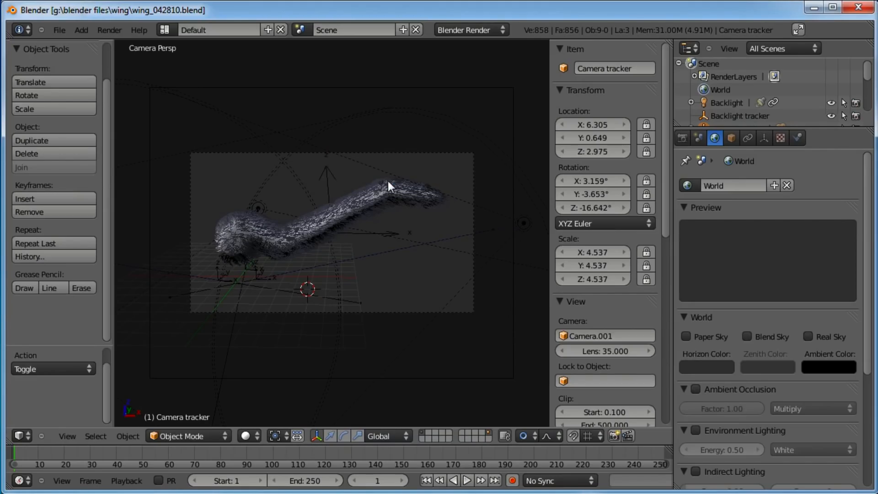
# Cancel a started render, then reselect the worm body and leave camera view
pyautogui.press('F12')
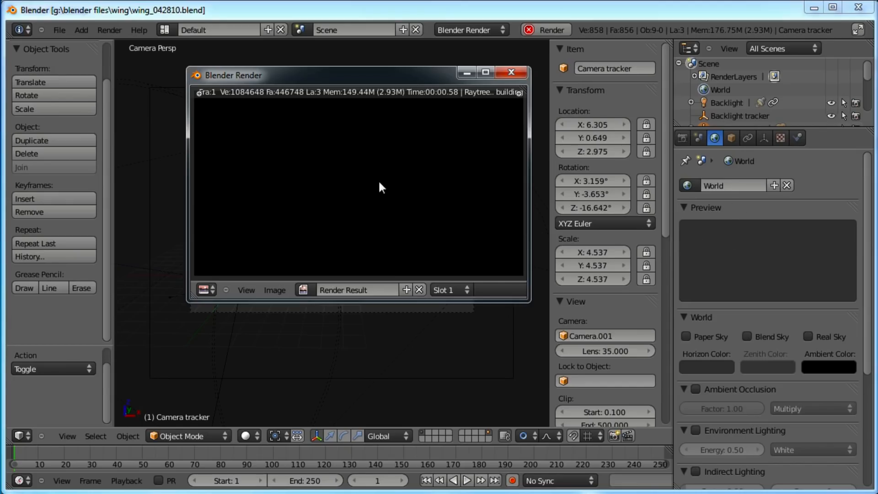
pyautogui.press('Escape')
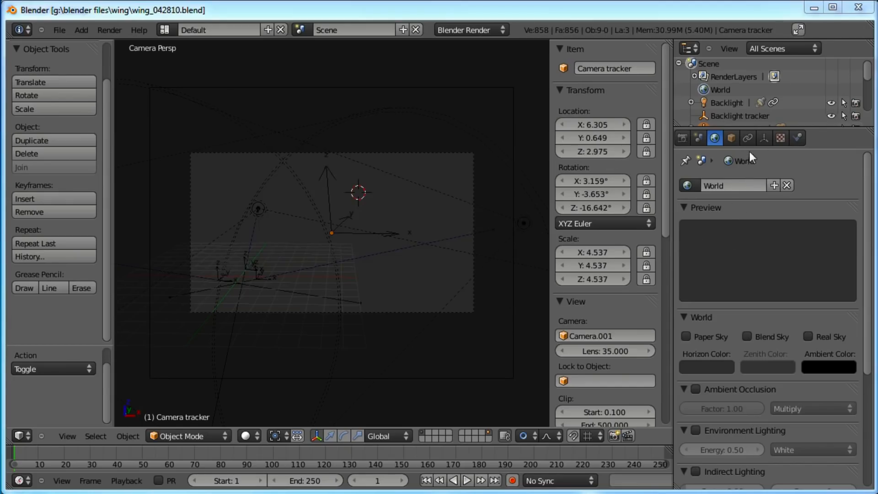
pyautogui.rightClick(338, 223)
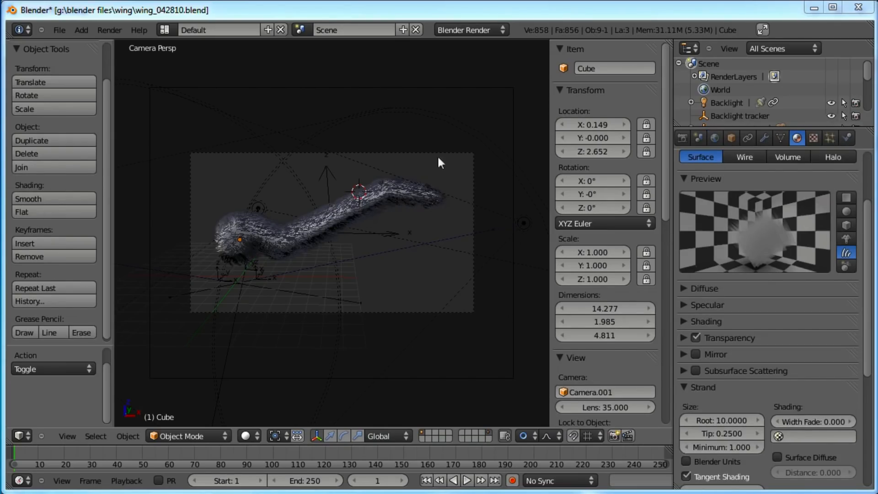
pyautogui.press('KP_0')
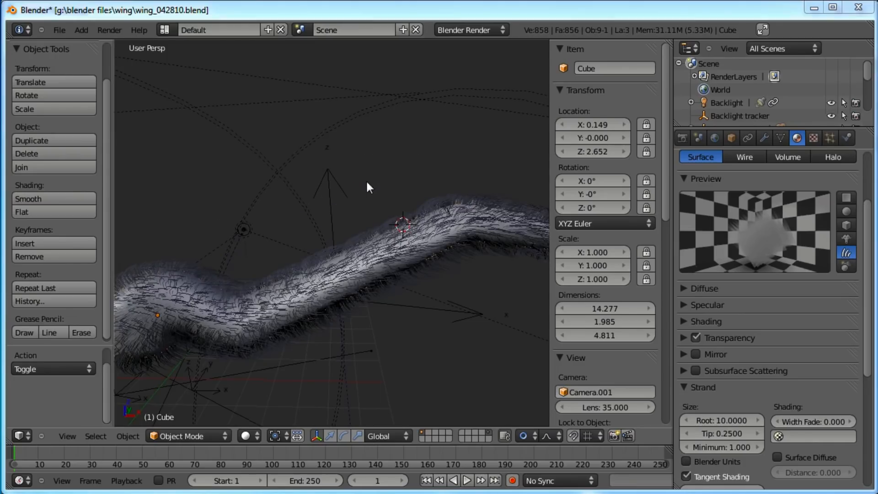
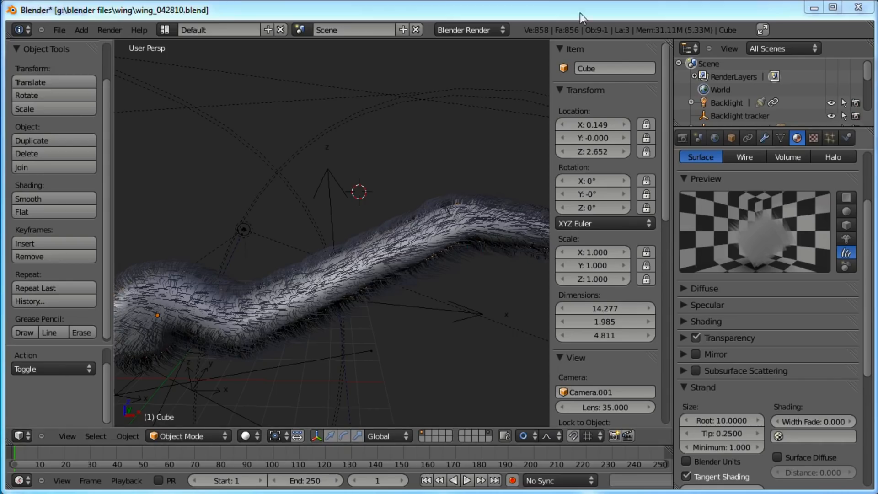
# Enable Strand render and B-Spline for the hair particle system, then save the file
pyautogui.click(830, 137)
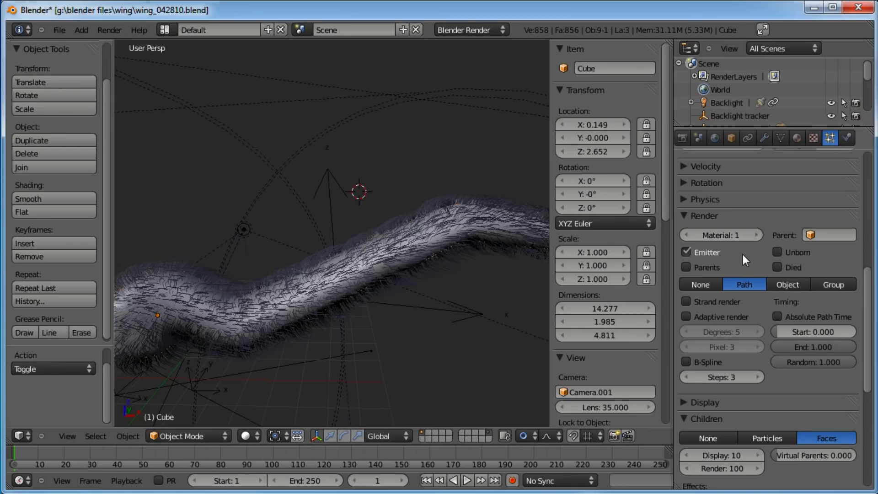
pyautogui.click(687, 301)
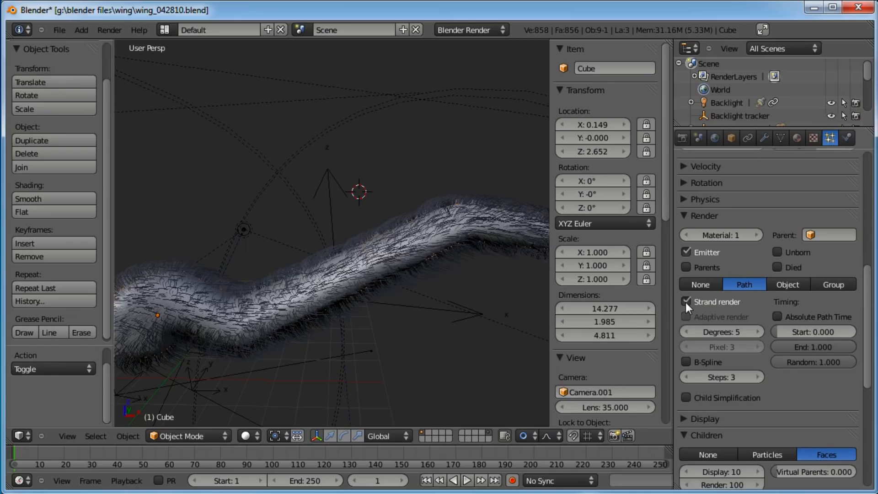
pyautogui.click(685, 362)
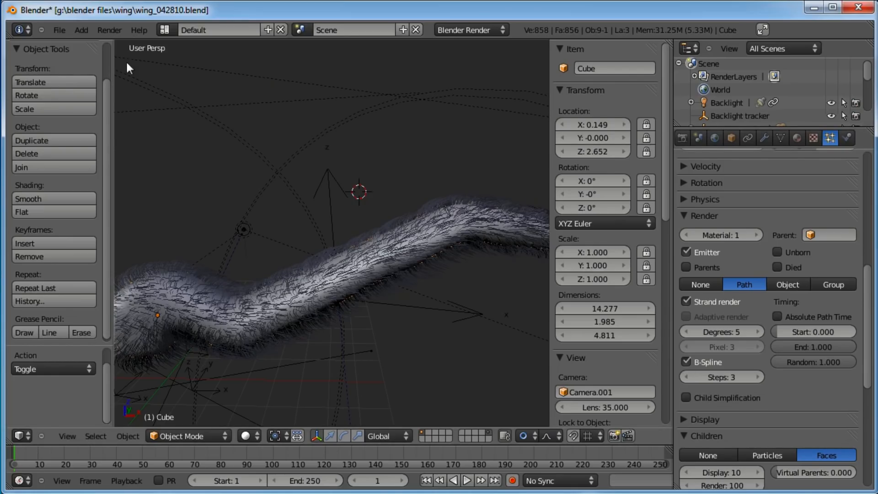
pyautogui.click(60, 30)
pyautogui.click(92, 117)
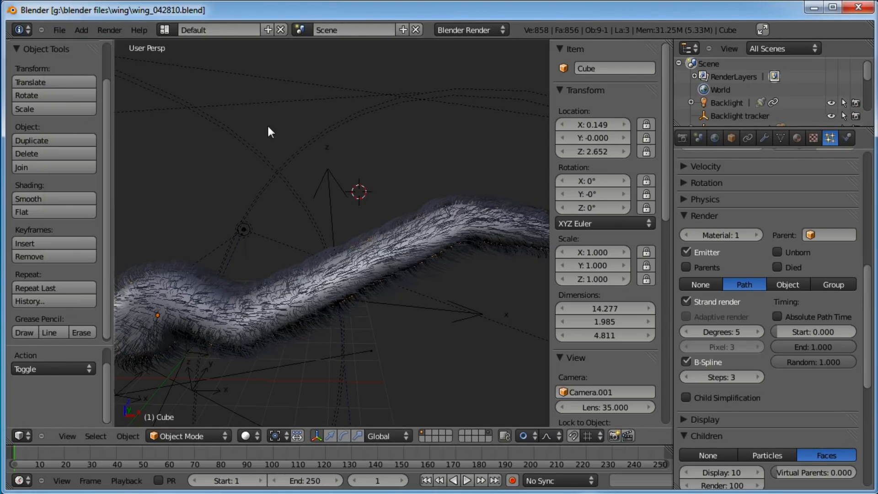
# Render a test image of the worm, zoom into the result and close the render window
pyautogui.press('F12')
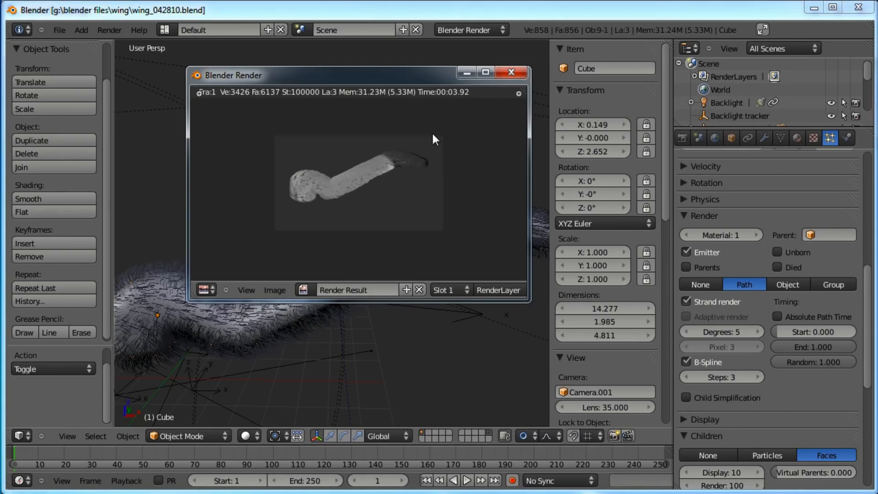
pyautogui.scroll(1, 432, 131)
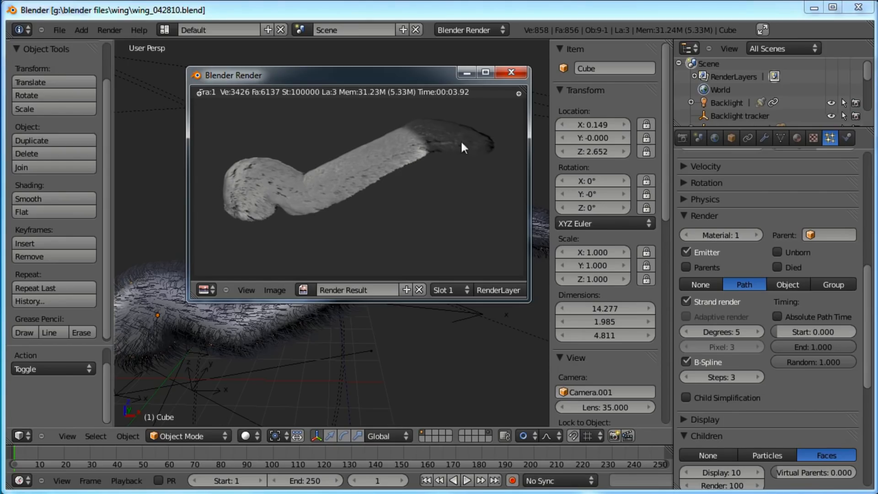
pyautogui.click(511, 72)
# Select the key light, open its lamp settings and collapse the Lamp panel
pyautogui.scroll(-6, 473, 108)
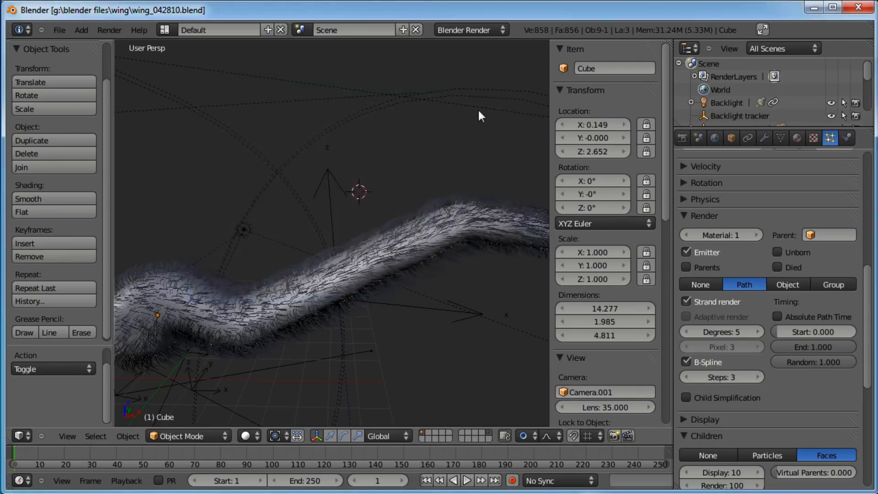
pyautogui.moveTo(474, 114); pyautogui.dragTo(360, 185, button='middle')
pyautogui.rightClick(345, 189)
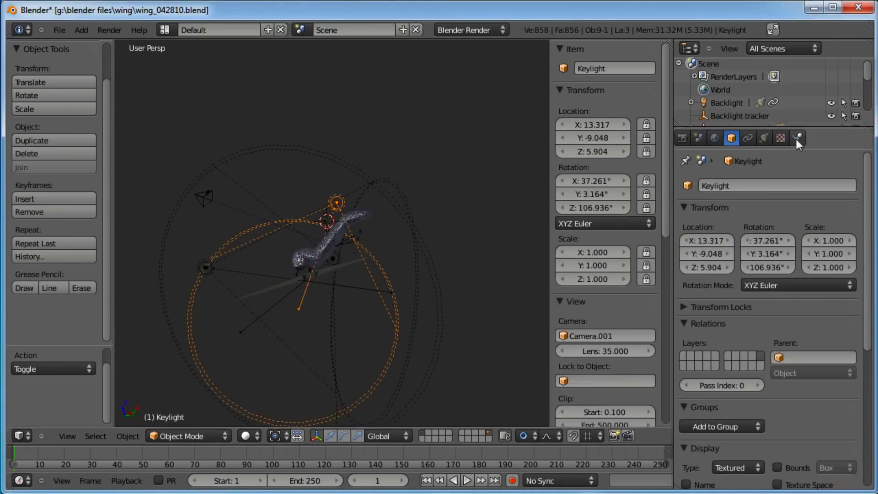
pyautogui.click(764, 138)
pyautogui.scroll(10, 765, 383)
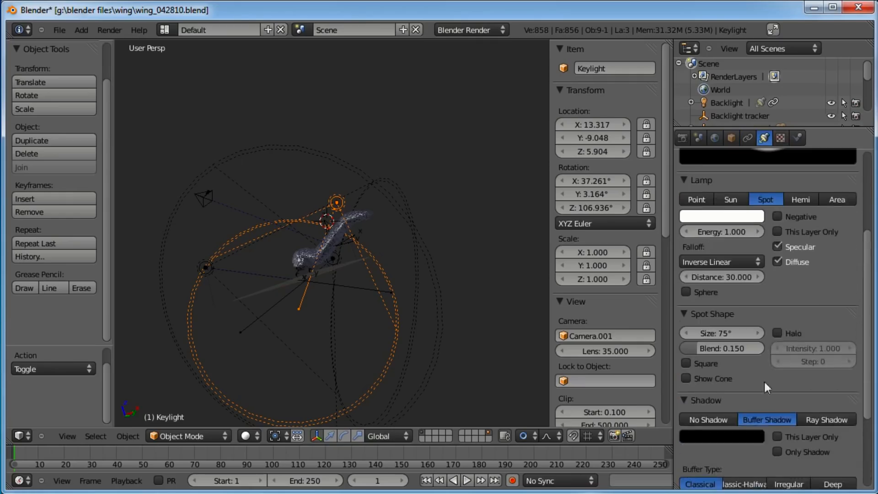
pyautogui.moveTo(794, 344); pyautogui.dragTo(745, 372, button='middle')
pyautogui.click(683, 265)
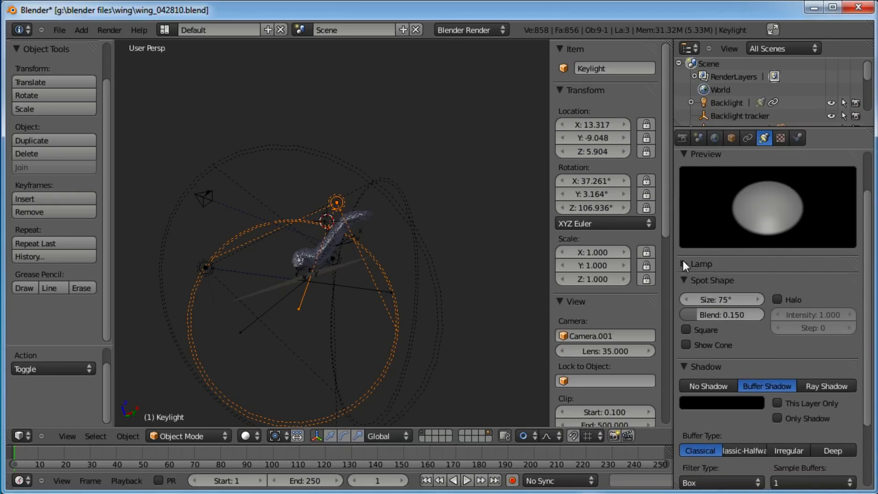
# Widen the key light's spot size to 180°
pyautogui.moveTo(719, 300); pyautogui.dragTo(784, 300)
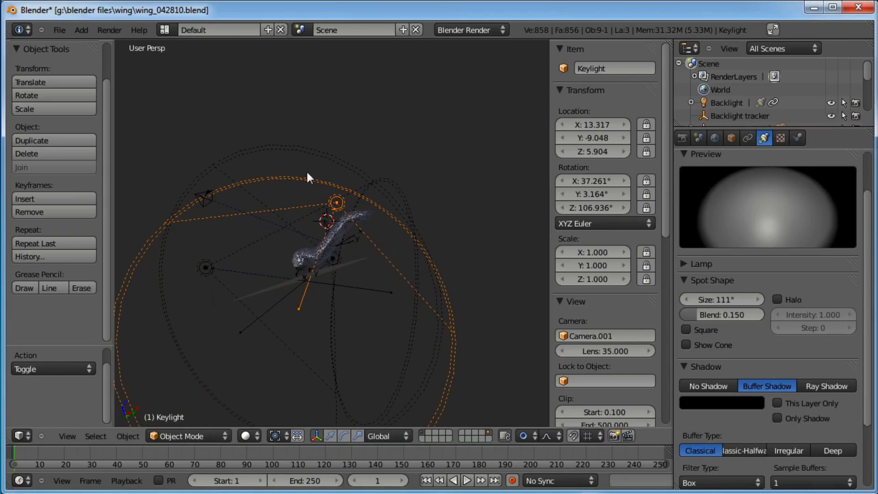
pyautogui.moveTo(716, 300); pyautogui.dragTo(777, 300)
# Set the key light's spot size to 90°
pyautogui.scroll(-4, 440, 202)
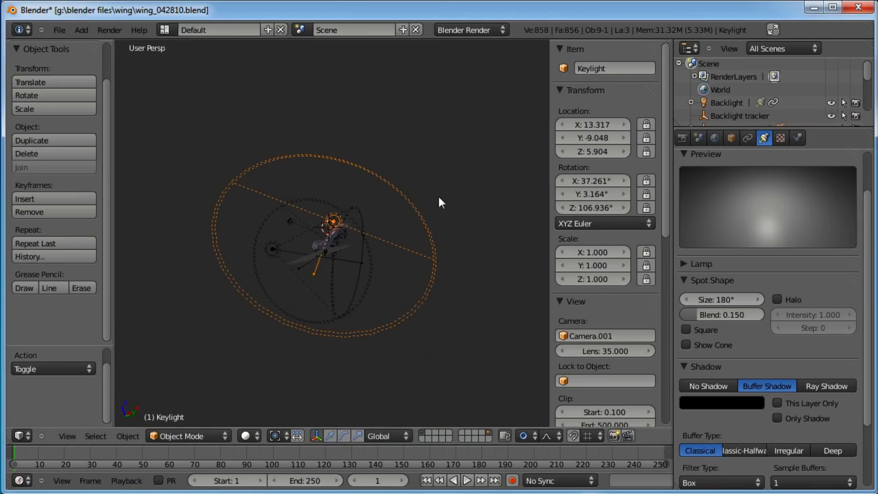
pyautogui.moveTo(333, 189); pyautogui.dragTo(388, 136, button='middle')
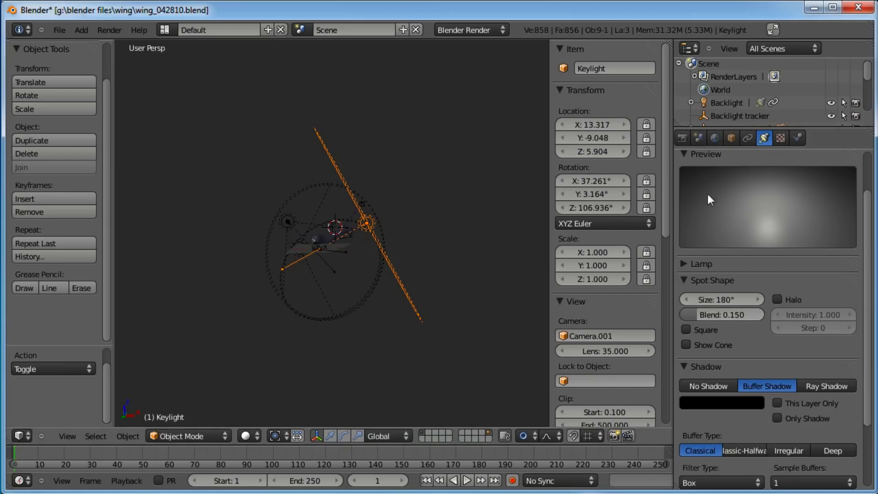
pyautogui.moveTo(739, 300); pyautogui.dragTo(696, 300)
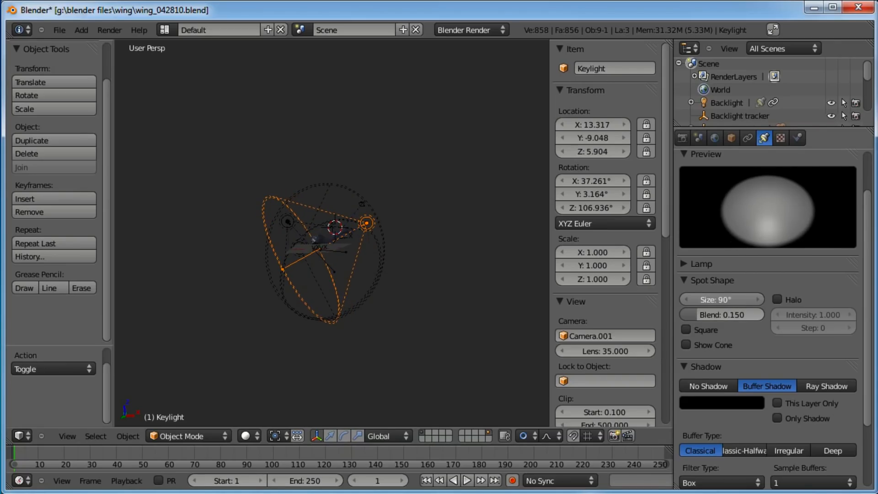
# Move the key light twice to reposition it farther out around the worm
pyautogui.moveTo(526, 224); pyautogui.dragTo(354, 331, button='middle')
pyautogui.press('g')
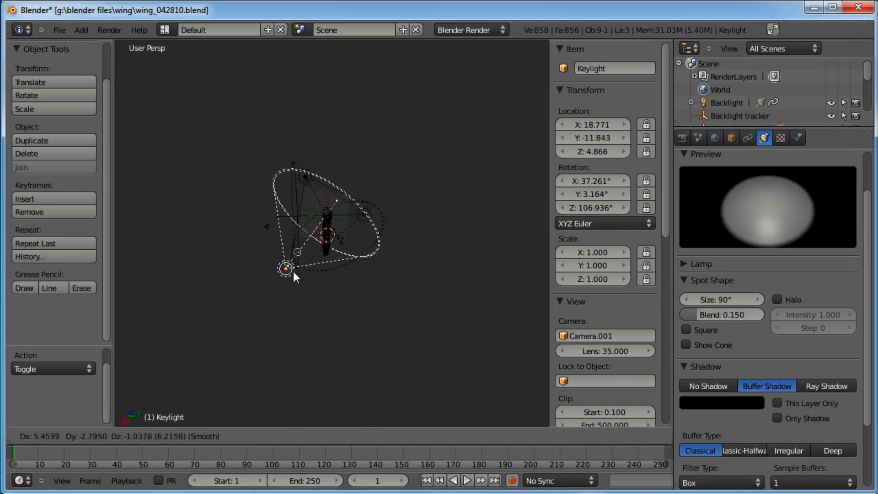
pyautogui.click(289, 276)
pyautogui.moveTo(282, 277); pyautogui.dragTo(360, 166, button='middle')
pyautogui.press('g')
pyautogui.click(356, 179)
# Select the worm body and scale it down to about 0.77
pyautogui.moveTo(333, 234); pyautogui.dragTo(355, 205, button='middle')
pyautogui.scroll(8, 333, 196)
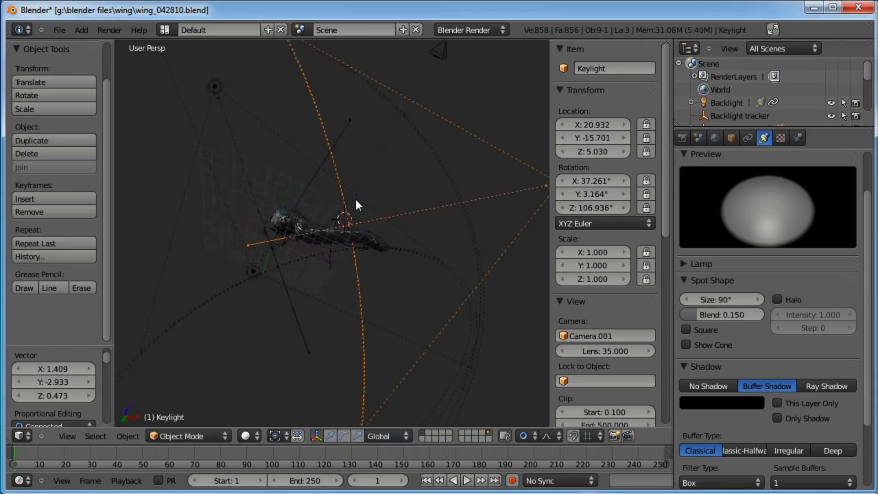
pyautogui.rightClick(282, 196)
pyautogui.press('s')
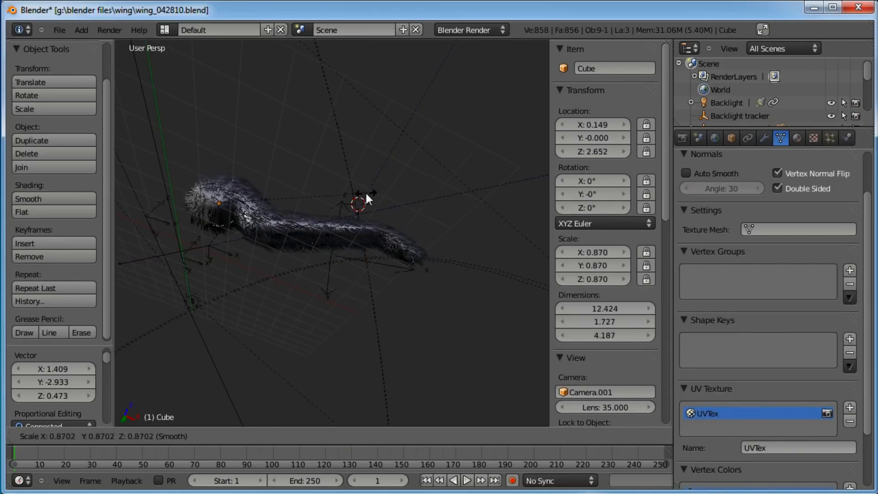
pyautogui.click(350, 195)
pyautogui.press('a')
pyautogui.moveTo(301, 173); pyautogui.dragTo(282, 233, button='middle')
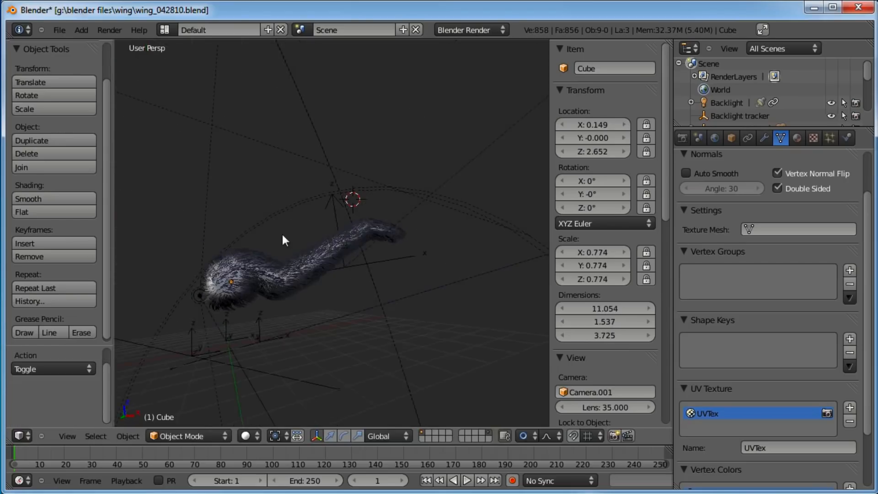
# Switch to camera view and move the camera tracker to recentre the worm in the frame
pyautogui.press('KP_0')
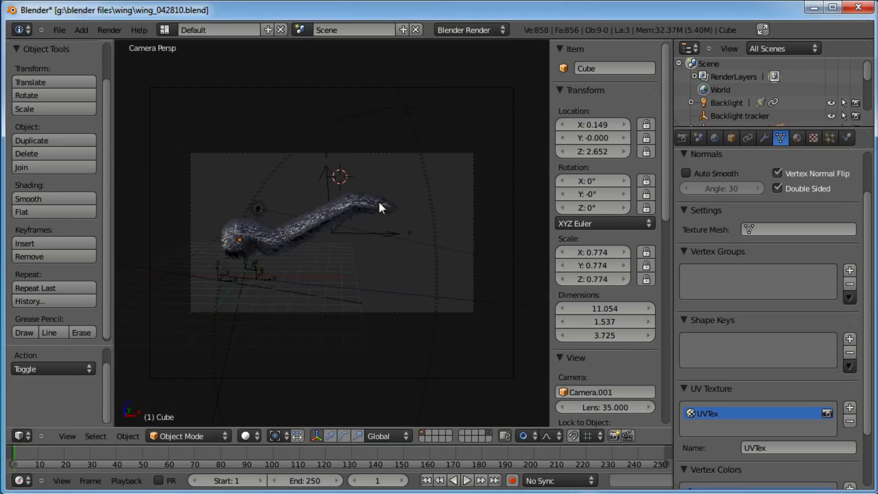
pyautogui.rightClick(401, 231)
pyautogui.press('g')
pyautogui.click(385, 223)
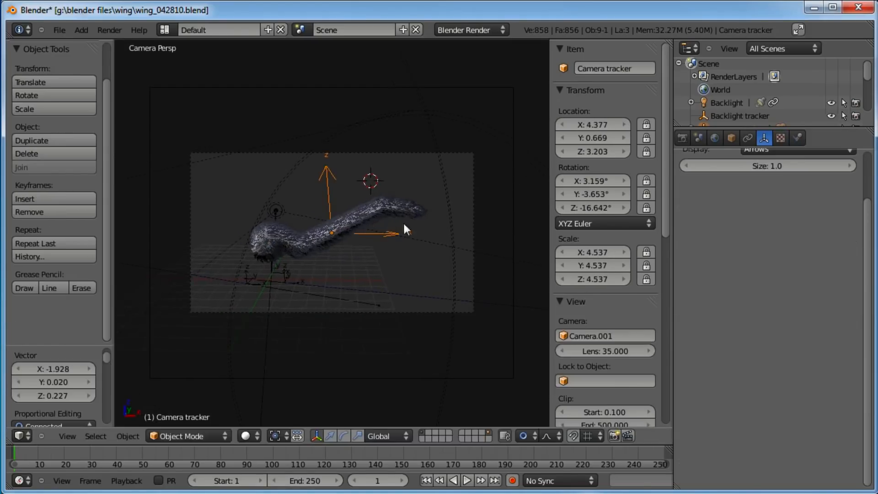
# Deselect everything and save over wing_042810.blend
pyautogui.rightClick(512, 213)
pyautogui.press('a')
pyautogui.hotkey('ctrl', 's')
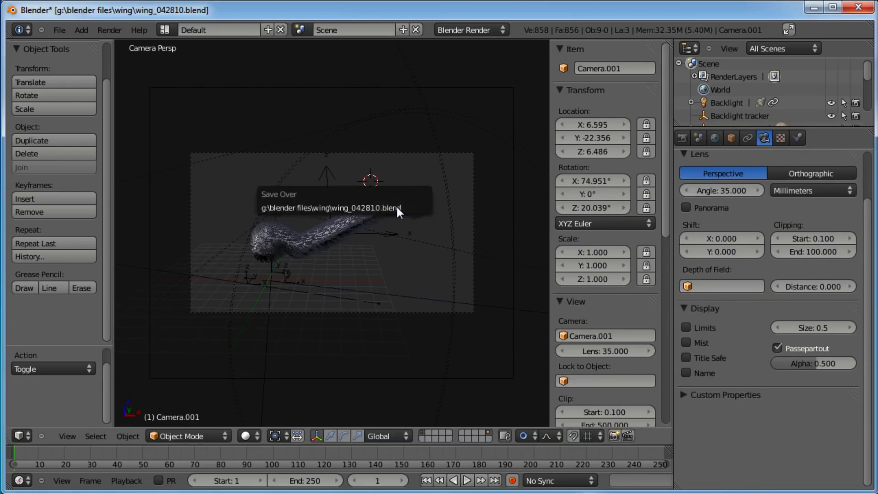
pyautogui.click(396, 206)
# Render a frame from the camera view and close the render window
pyautogui.press('F12')
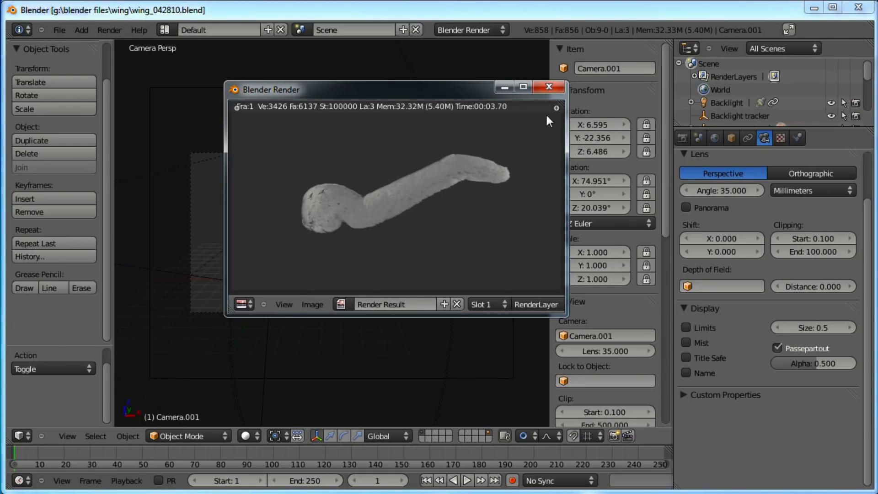
pyautogui.click(550, 86)
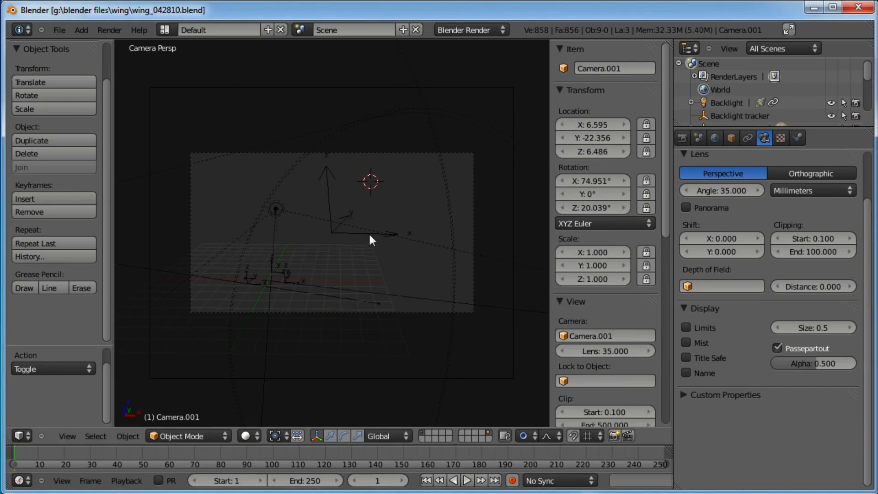
pyautogui.scroll(2, 394, 191)
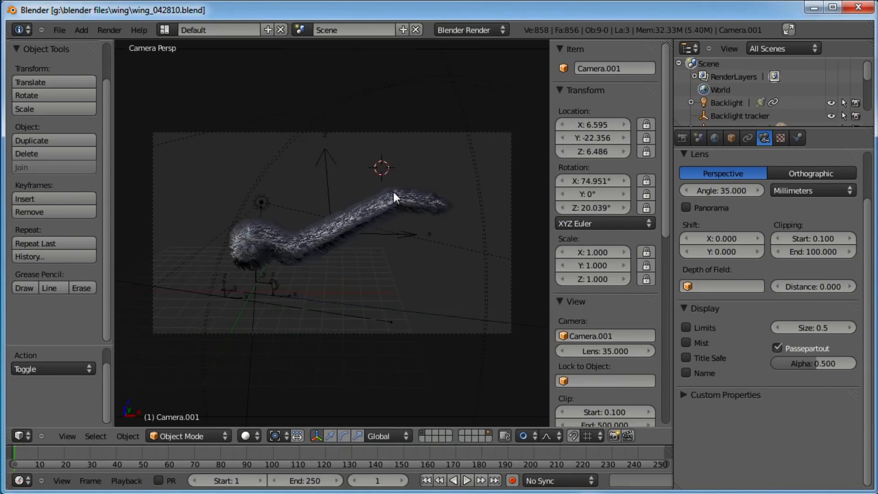
# Select the worm and set the hair particles' render material to 2
pyautogui.rightClick(394, 191)
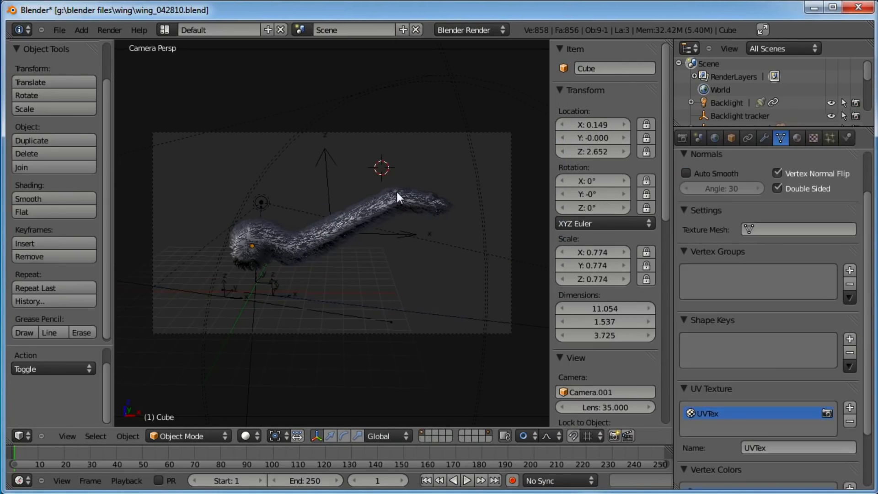
pyautogui.click(829, 138)
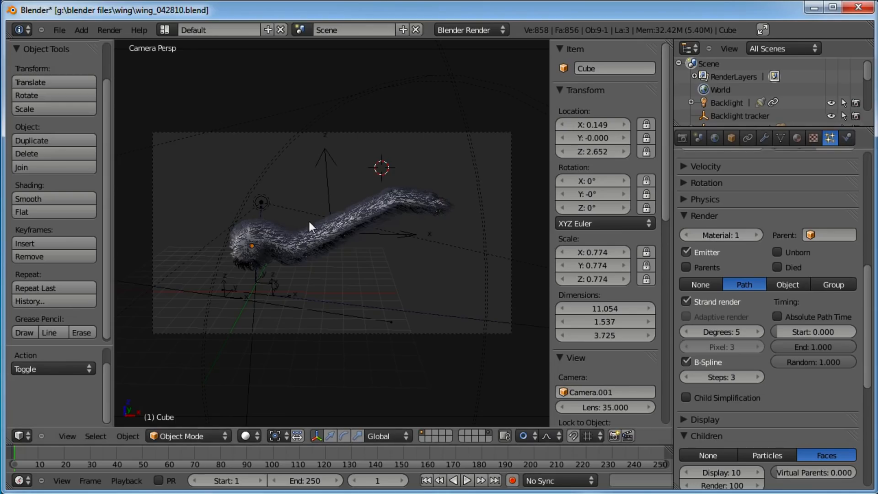
pyautogui.click(754, 235)
pyautogui.scroll(3, 771, 192)
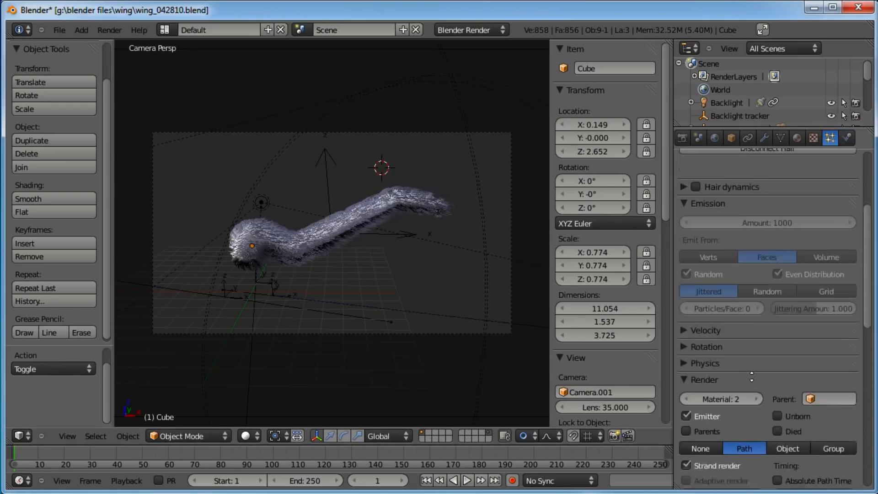
# Render the worm with the new hair material and close the render window
pyautogui.press('F12')
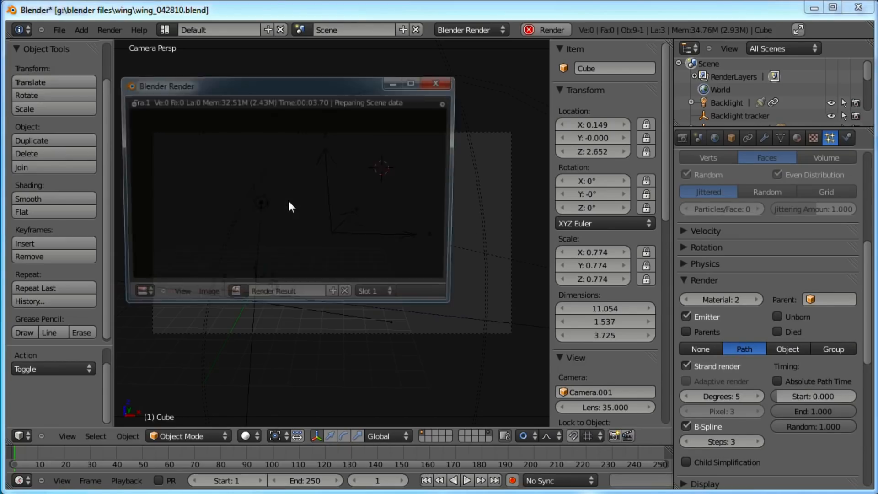
pyautogui.moveTo(325, 87); pyautogui.dragTo(377, 116)
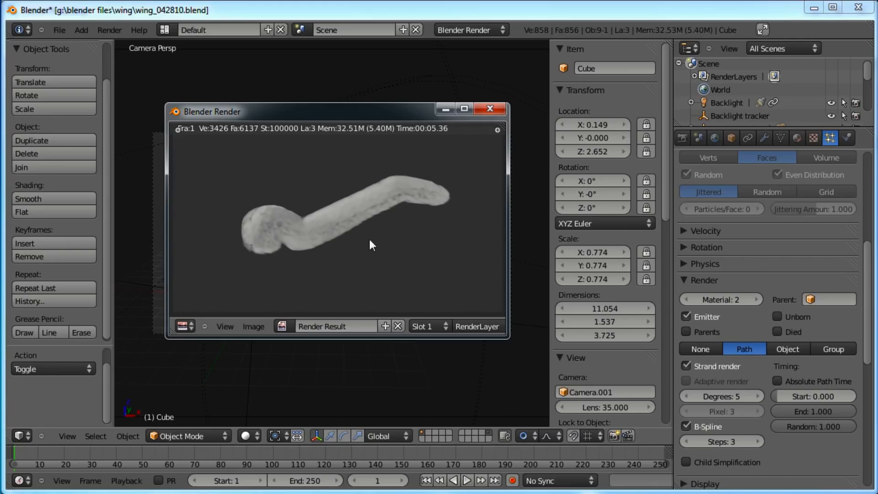
pyautogui.click(489, 110)
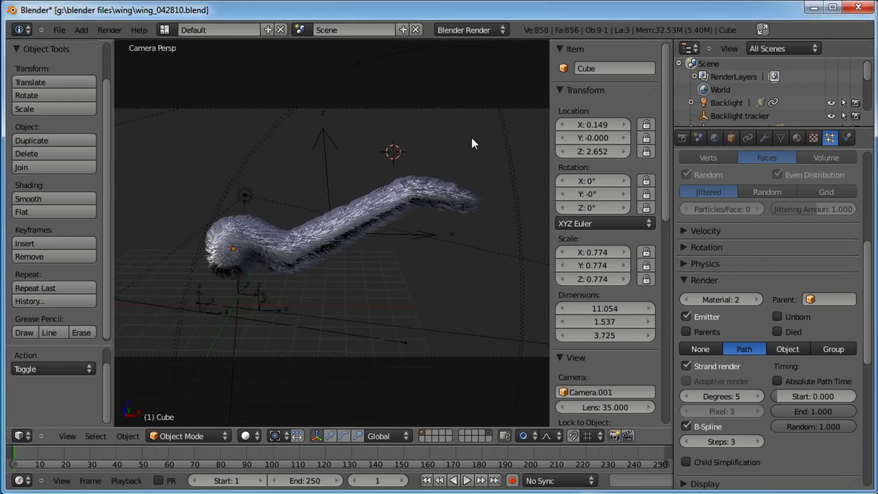
# Set the hair children's Clump to 1.000 and render the scene
pyautogui.scroll(-3, 776, 251)
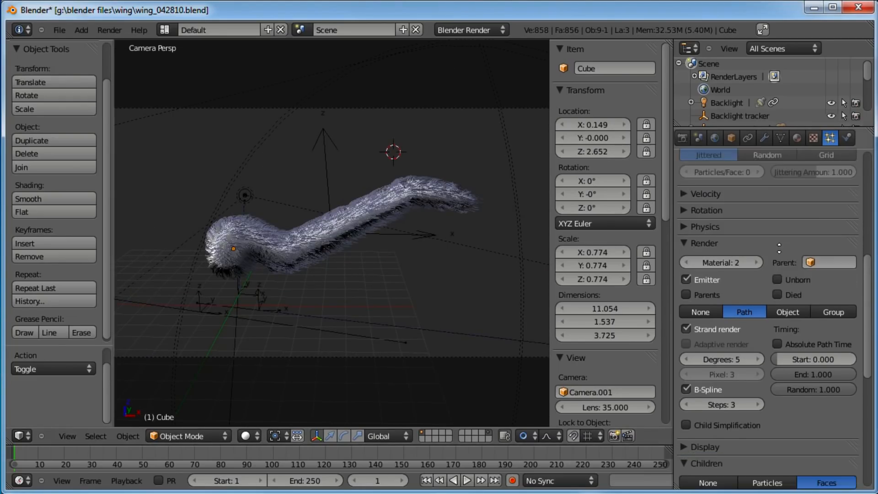
pyautogui.scroll(-2, 767, 327)
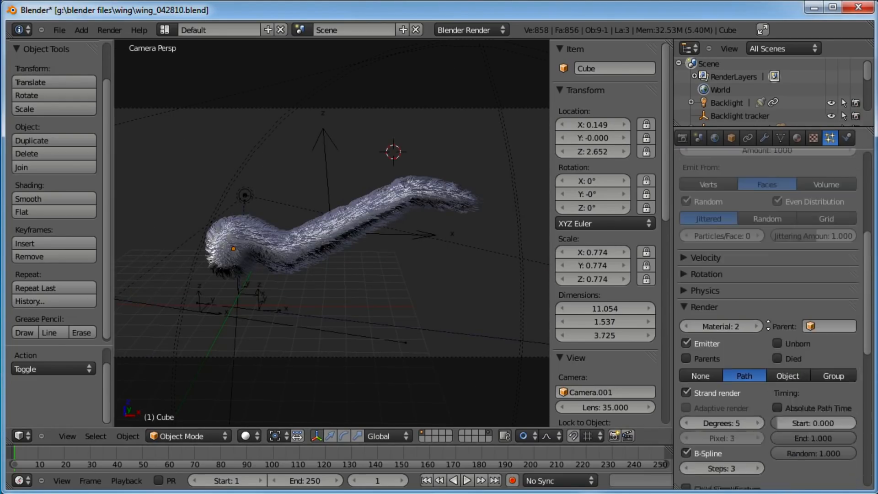
pyautogui.scroll(5, 767, 327)
pyautogui.click(682, 318)
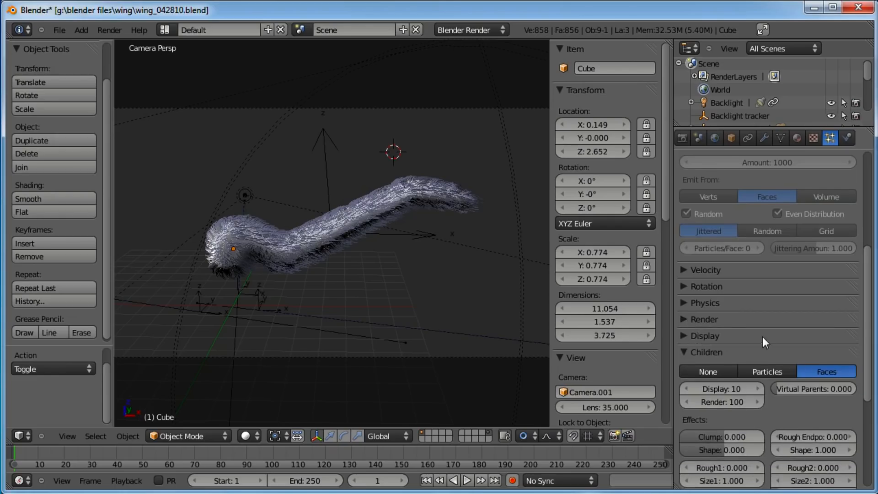
pyautogui.scroll(-5, 773, 275)
pyautogui.moveTo(724, 339); pyautogui.dragTo(731, 341)
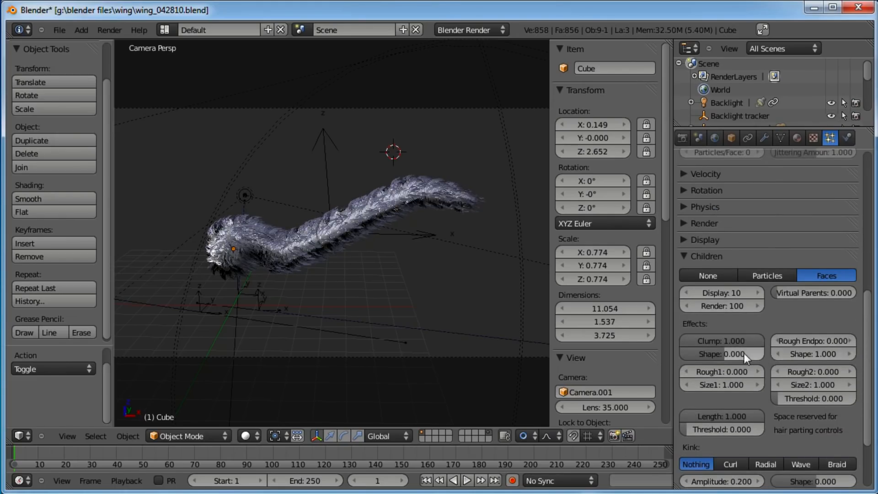
pyautogui.press('F12')
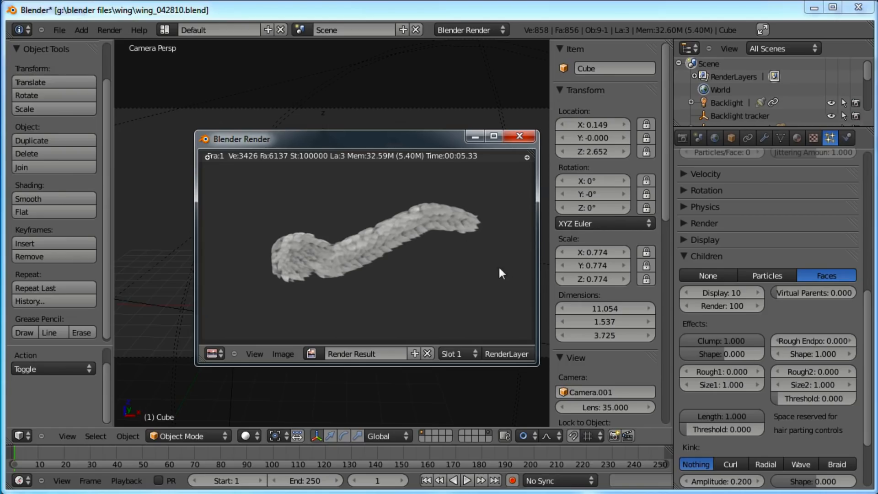
# Close the render window and save the blend file
pyautogui.click(520, 136)
pyautogui.click(59, 30)
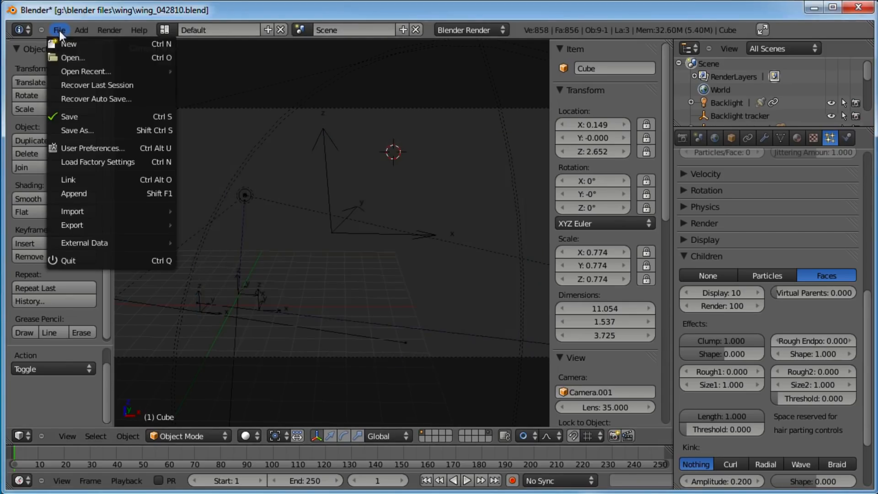
pyautogui.click(87, 120)
# Switch to front orthographic view and turn off the hair particle system's display in the viewport
pyautogui.scroll(-3, 278, 159)
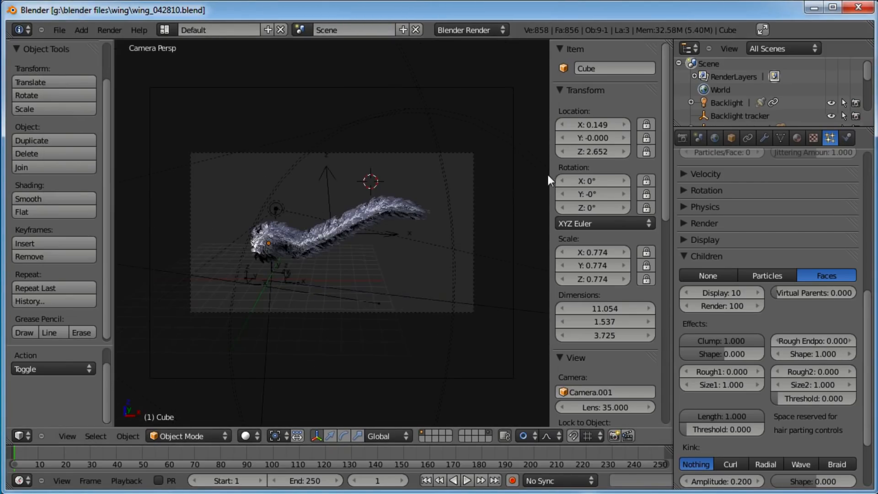
pyautogui.moveTo(674, 173); pyautogui.dragTo(729, 166)
pyautogui.press('KP_1')
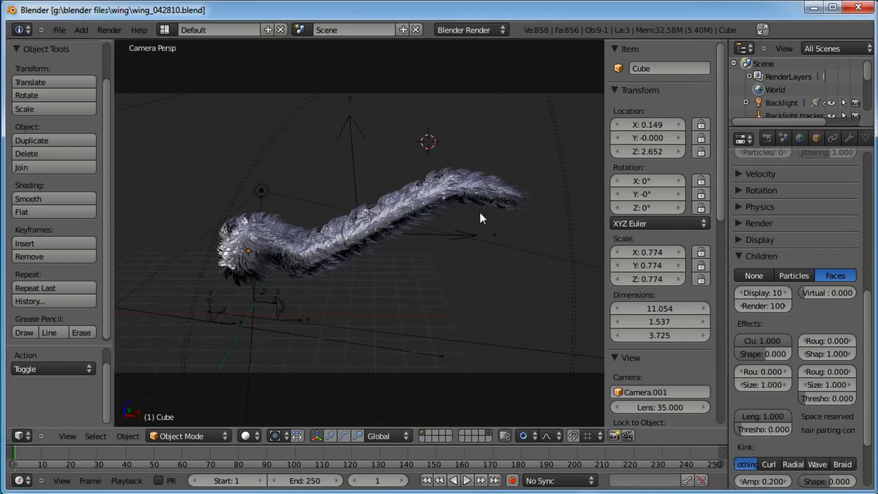
pyautogui.press('KP_5')
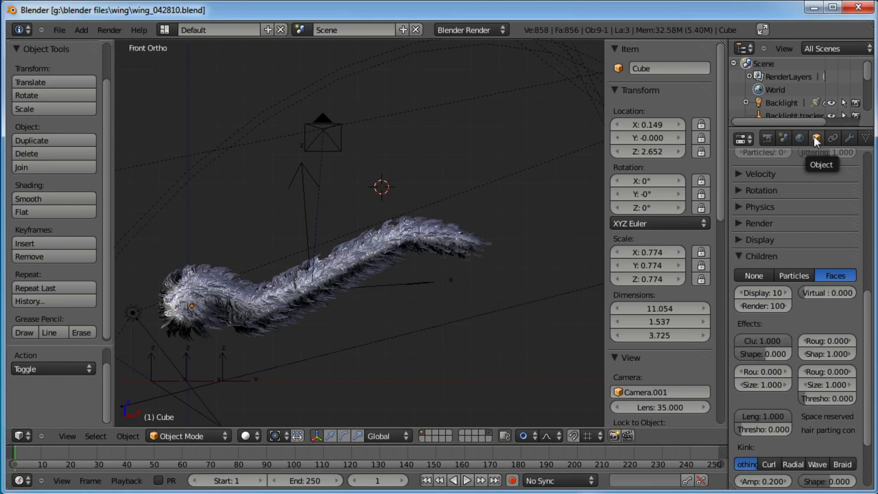
pyautogui.click(845, 135)
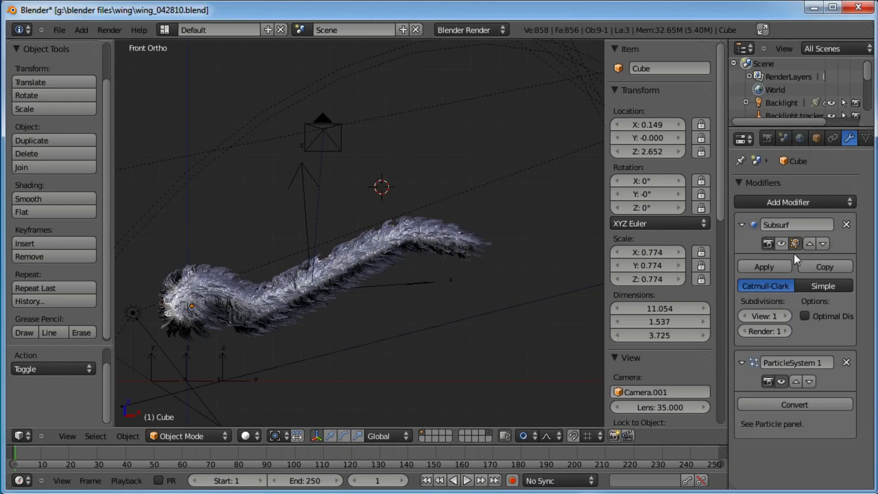
pyautogui.click(742, 225)
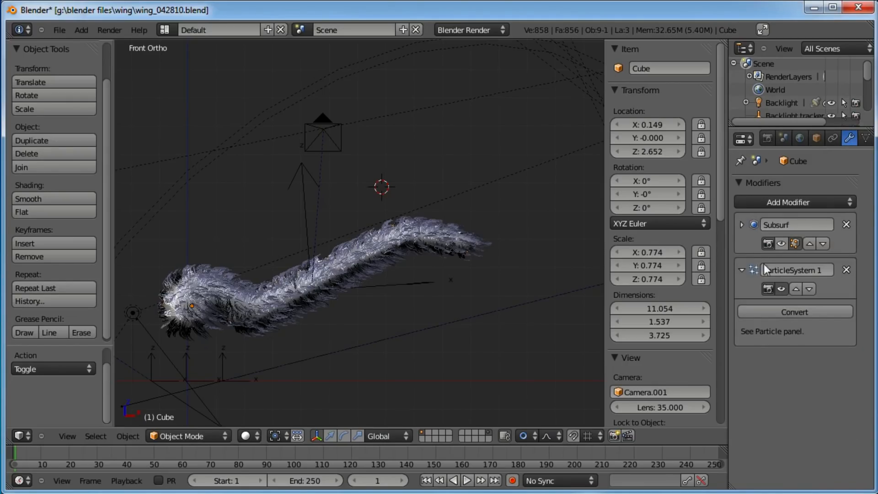
pyautogui.click(782, 289)
pyautogui.click(741, 269)
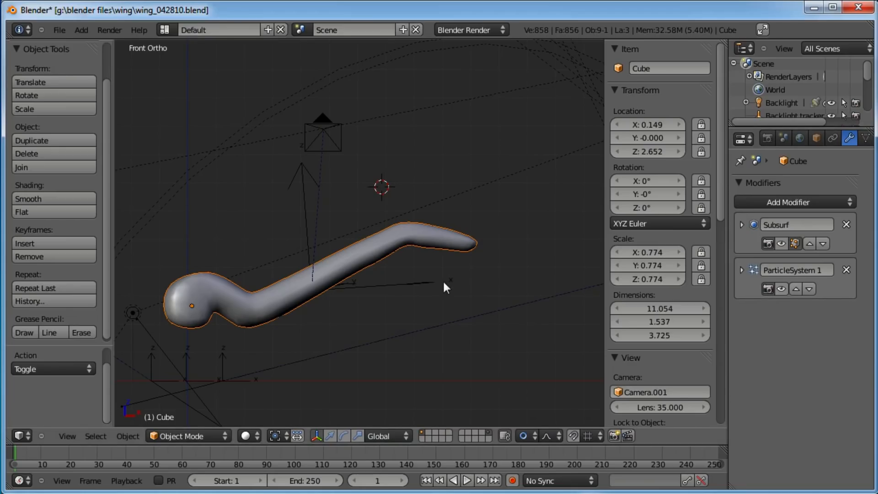
# Place the 3D cursor in empty space to the right of the worm and add a plane there
pyautogui.keyDown('shift'); pyautogui.moveTo(405, 297); pyautogui.dragTo(302, 205, button='middle'); pyautogui.keyUp('shift')
pyautogui.press('a')
pyautogui.click(418, 215)
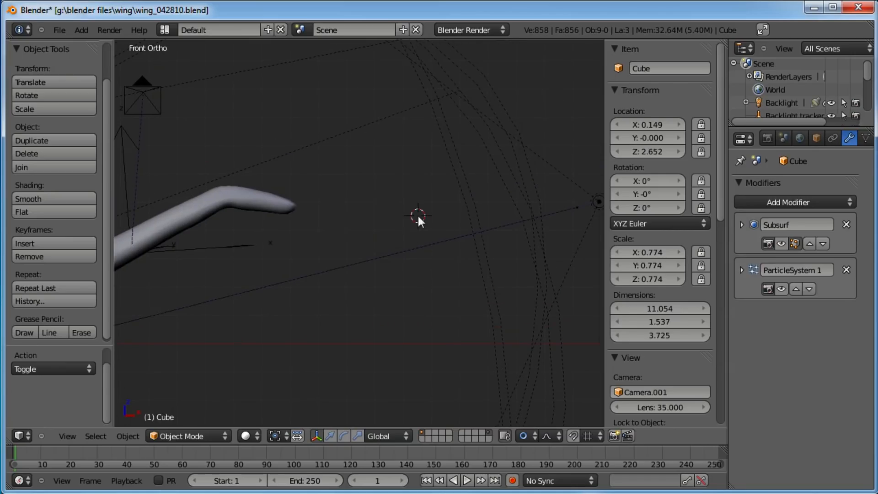
pyautogui.click(390, 165)
pyautogui.press('space')
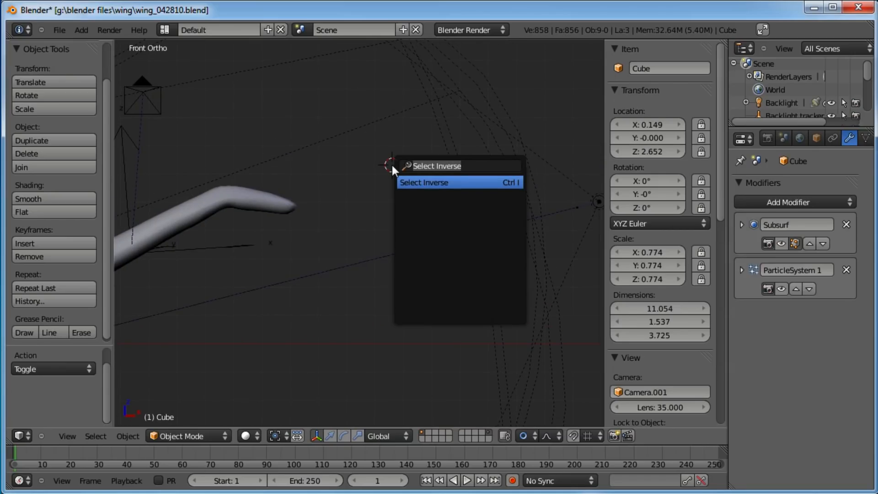
pyautogui.write('add pl')
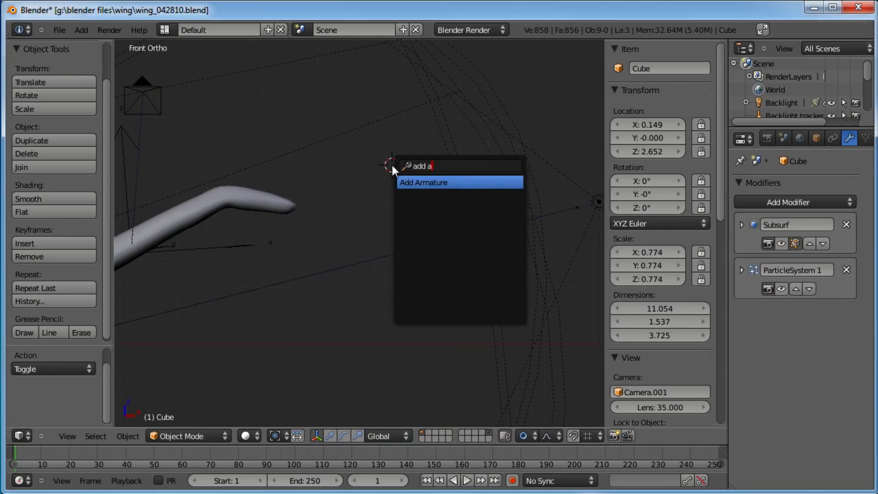
pyautogui.press('Return')
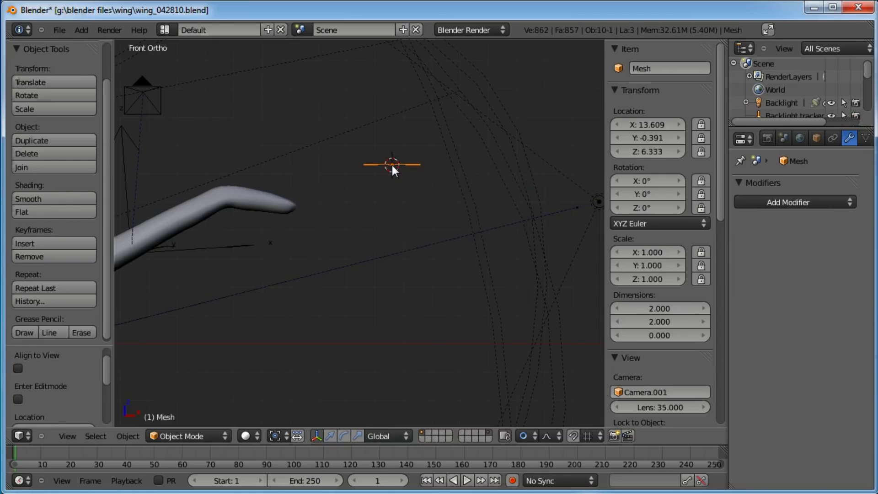
# Enter Edit Mode and rotate the plane 90° around the X axis
pyautogui.press('Tab')
pyautogui.write('r90')
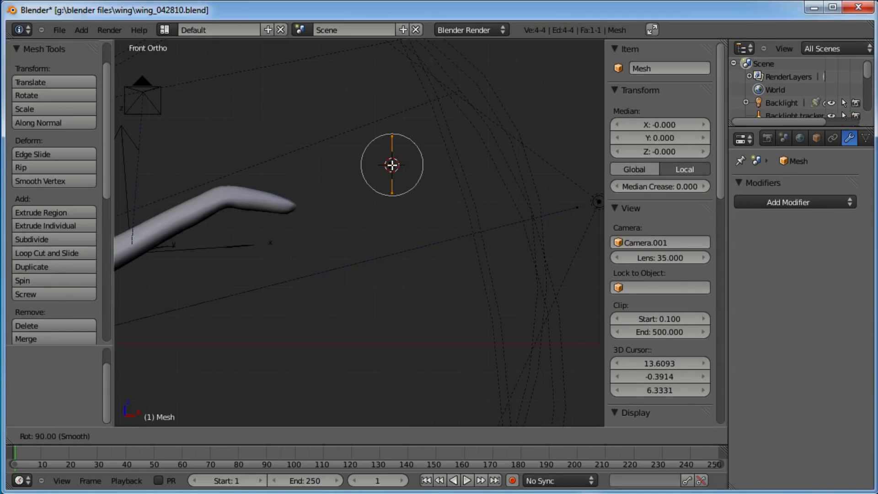
pyautogui.write('90x')
pyautogui.press('Return')
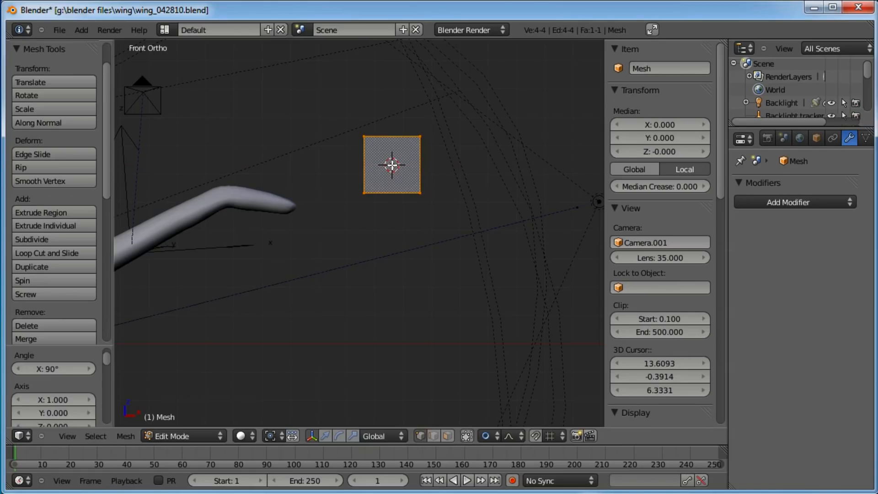
# Subdivide the plane with 3 cuts
pyautogui.keyDown('shift'); pyautogui.moveTo(451, 181); pyautogui.dragTo(426, 216, button='middle'); pyautogui.keyUp('shift')
pyautogui.scroll(4, 425, 215)
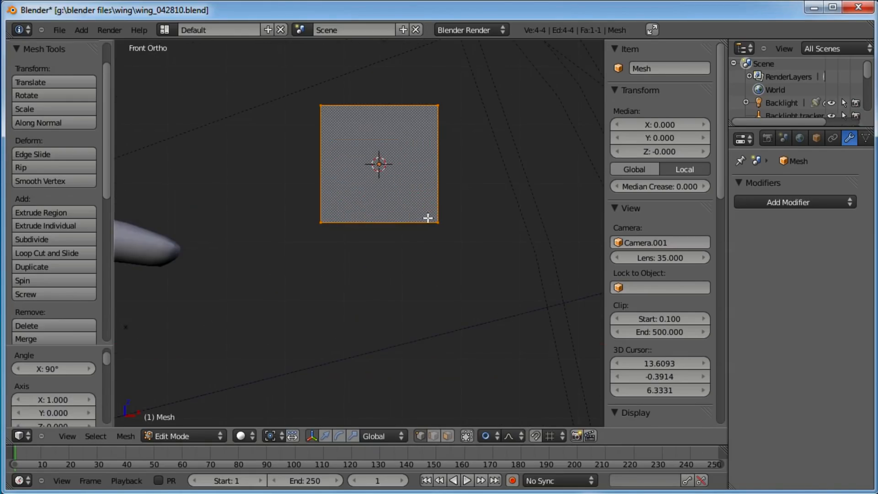
pyautogui.press('w')
pyautogui.click(428, 218)
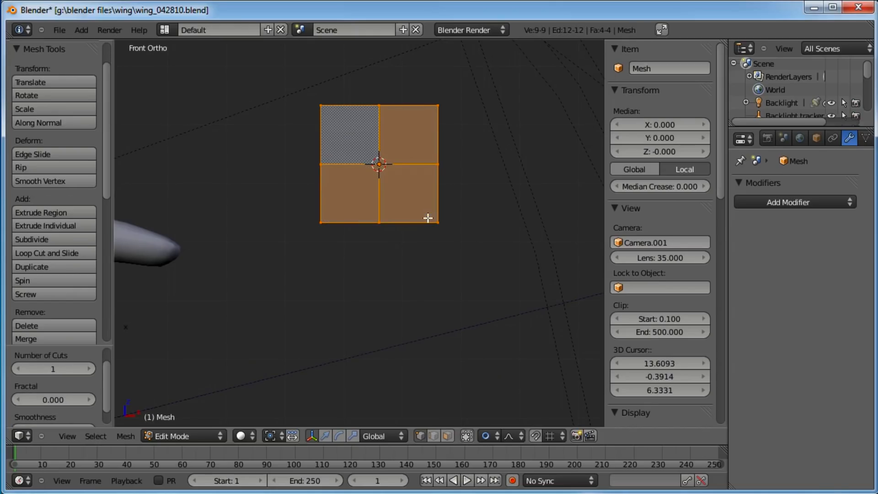
pyautogui.click(89, 369)
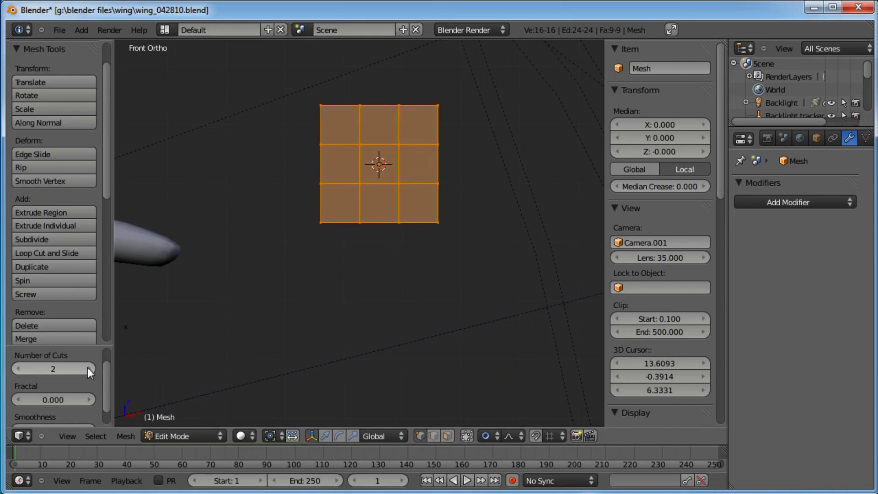
pyautogui.click(88, 369)
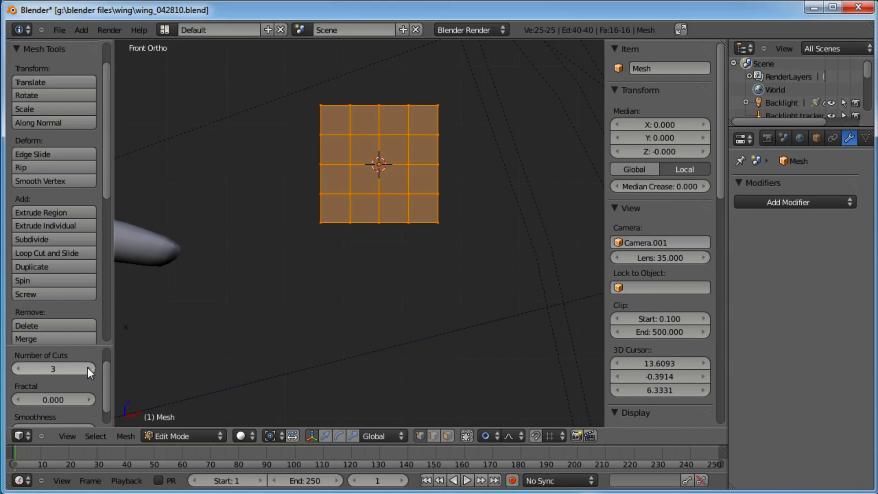
# Select all vertices and scale the plane along X to about 0.33 of its width
pyautogui.press('a')
pyautogui.press('a')
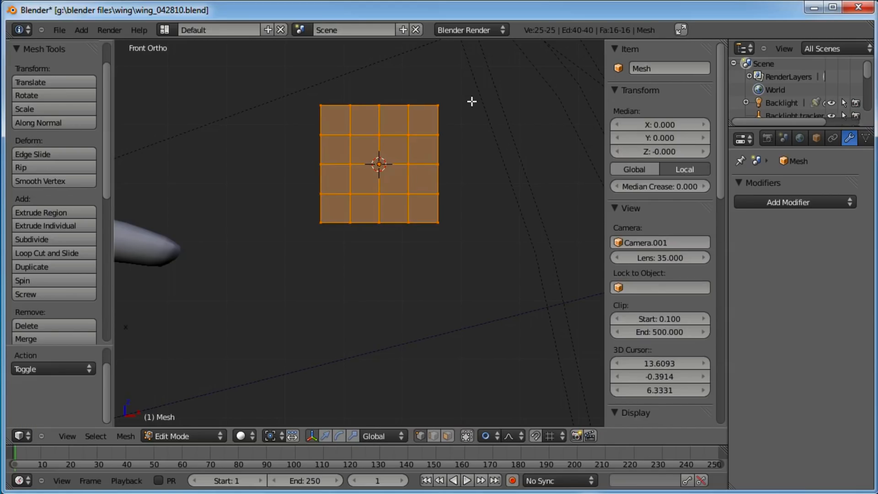
pyautogui.press('s')
pyautogui.press('x')
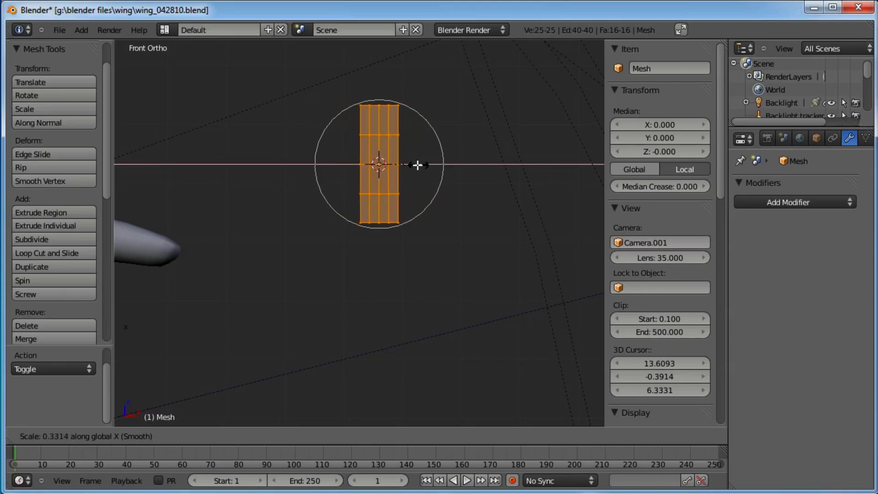
pyautogui.click(398, 161)
# Move the plane down about 1 unit along Z so its top edge meets the 3D cursor
pyautogui.press('g')
pyautogui.rightClick(389, 150)
pyautogui.click(324, 436)
pyautogui.moveTo(380, 113); pyautogui.dragTo(384, 170)
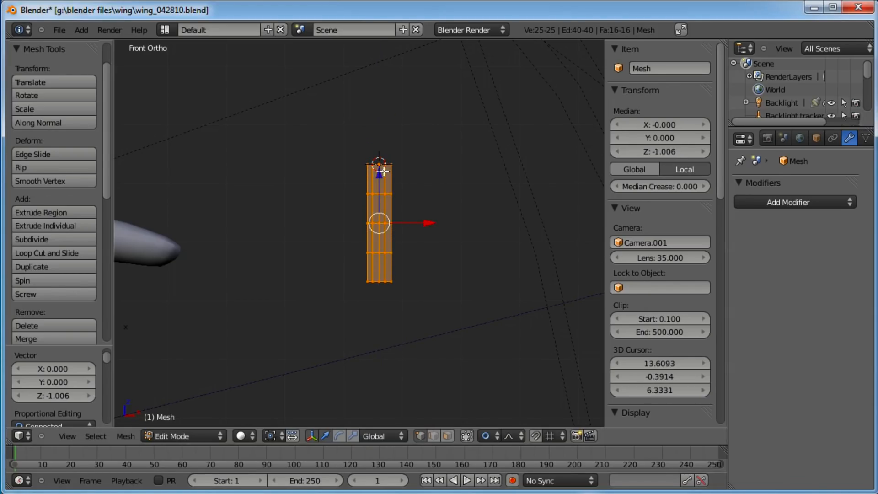
pyautogui.scroll(4, 388, 174)
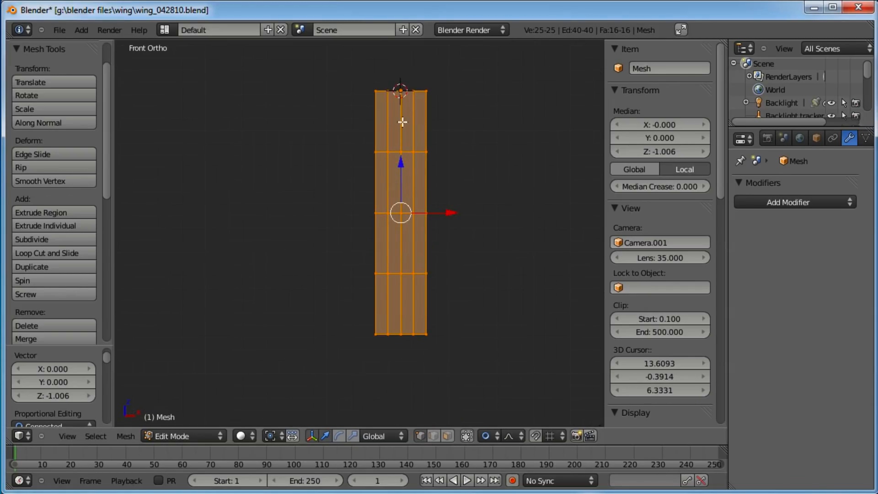
# Set the pivot point to the 3D cursor and scale the whole plane up about 1.12 times
pyautogui.click(276, 437)
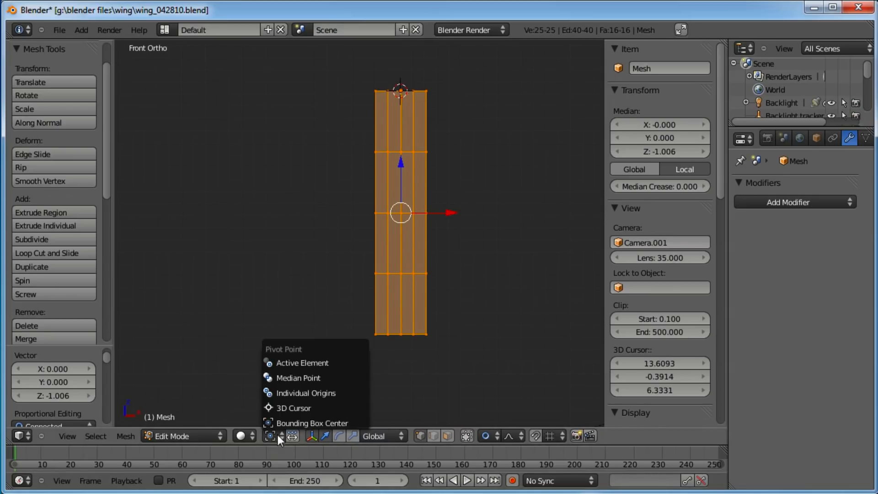
pyautogui.click(278, 407)
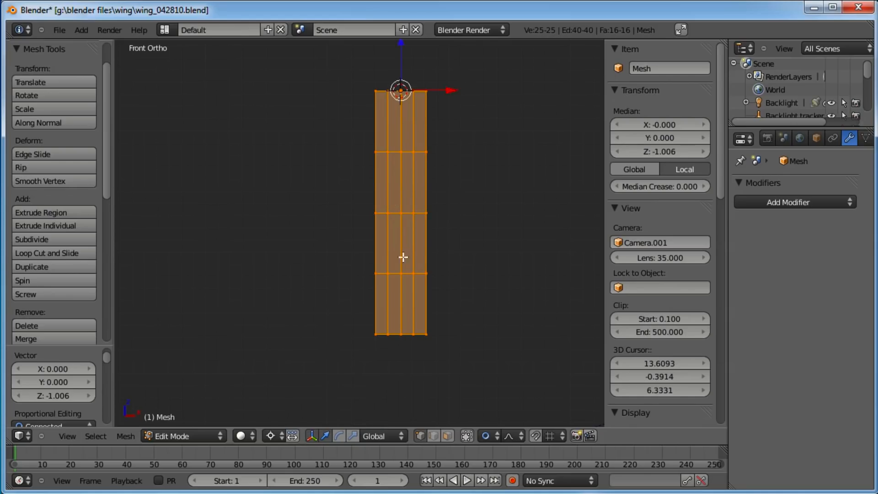
pyautogui.press('g')
pyautogui.rightClick(431, 182)
pyautogui.press('r')
pyautogui.press('r')
pyautogui.rightClick(456, 192)
pyautogui.press('s')
pyautogui.rightClick(440, 279)
pyautogui.scroll(-2, 417, 208)
pyautogui.keyDown('shift'); pyautogui.moveTo(417, 207); pyautogui.dragTo(396, 172, button='middle'); pyautogui.keyUp('shift')
pyautogui.press('s')
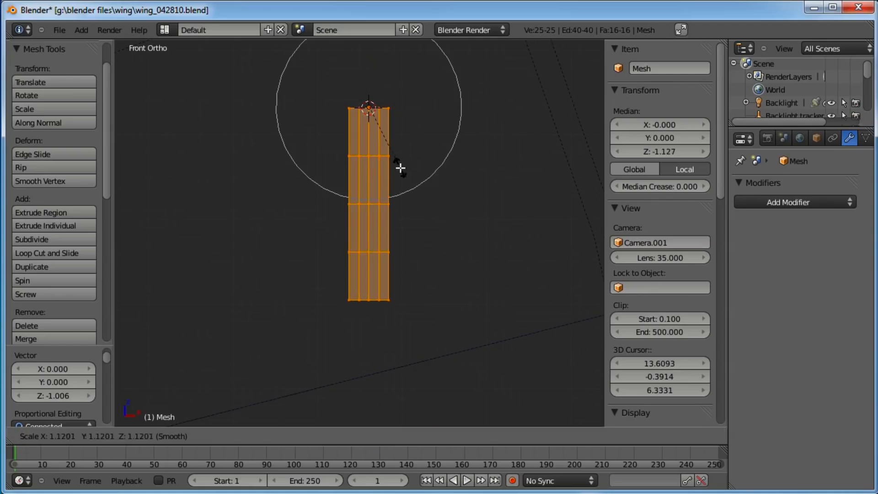
pyautogui.click(393, 206)
# Box-select the middle row of vertices and scale it outward
pyautogui.press('a')
pyautogui.press('b')
pyautogui.moveTo(432, 242); pyautogui.dragTo(311, 290)
pyautogui.press('s')
pyautogui.click(517, 259)
# Box-select the fourth vertex row and widen it about 1.25 times along X
pyautogui.press('a')
pyautogui.press('b')
pyautogui.moveTo(440, 300); pyautogui.dragTo(316, 359)
pyautogui.press('s')
pyautogui.press('x')
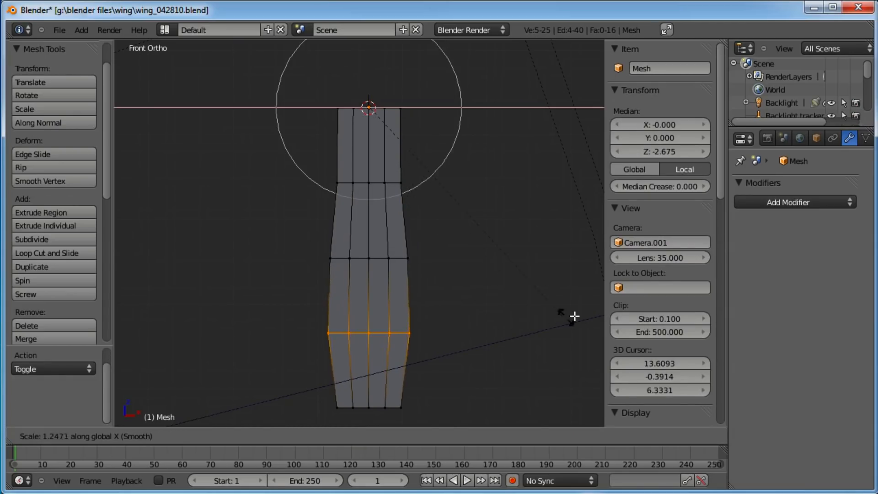
pyautogui.click(584, 314)
# Box-select the bottom vertex row and narrow it to about 0.46 along X
pyautogui.press('a')
pyautogui.press('b')
pyautogui.moveTo(444, 375); pyautogui.dragTo(322, 413)
pyautogui.press('s')
pyautogui.press('x')
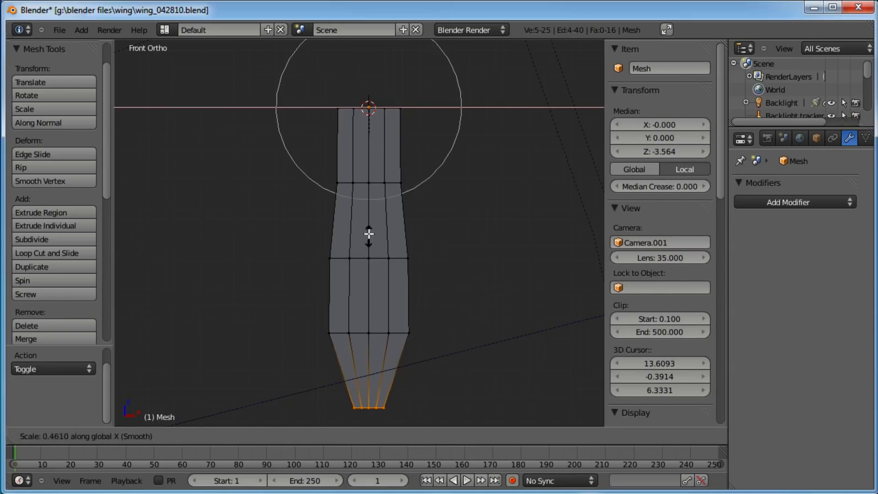
pyautogui.click(369, 200)
# Box-select the middle vertex row and narrow it slightly along X
pyautogui.press('a')
pyautogui.press('b')
pyautogui.moveTo(428, 237); pyautogui.dragTo(289, 273)
pyautogui.press('s')
pyautogui.press('x')
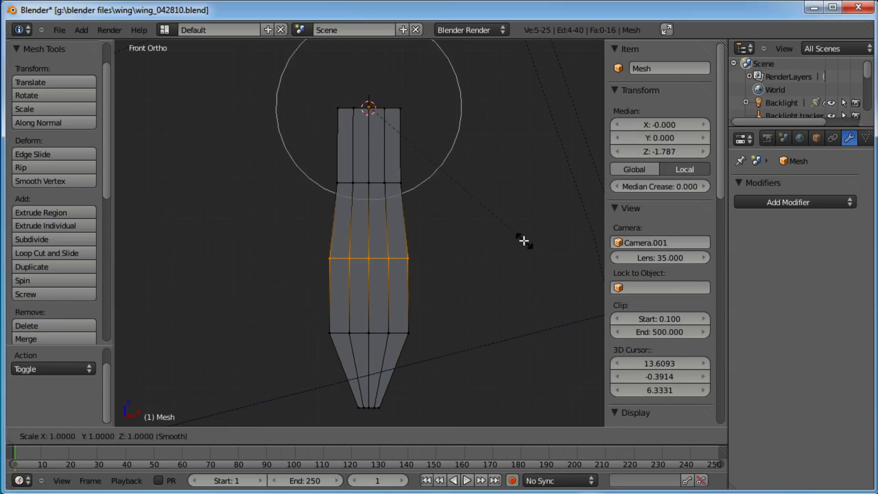
pyautogui.click(493, 238)
# Box-select the second vertex row from the top and narrow it along X
pyautogui.press('a')
pyautogui.press('b')
pyautogui.moveTo(408, 172); pyautogui.dragTo(308, 208)
pyautogui.press('s')
pyautogui.press('x')
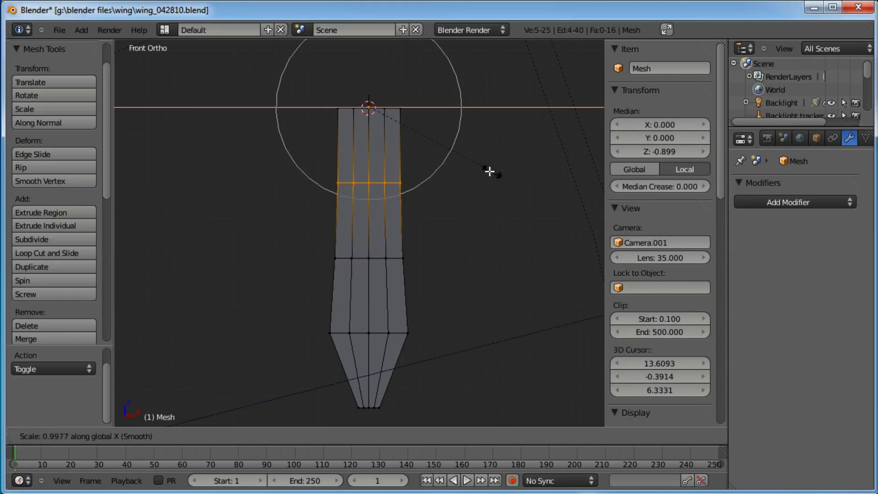
pyautogui.click(355, 179)
# Box-select the top vertex row and scale it down to nearly a point, about 0.09
pyautogui.press('a')
pyautogui.press('b')
pyautogui.moveTo(409, 104); pyautogui.dragTo(313, 125)
pyautogui.press('s')
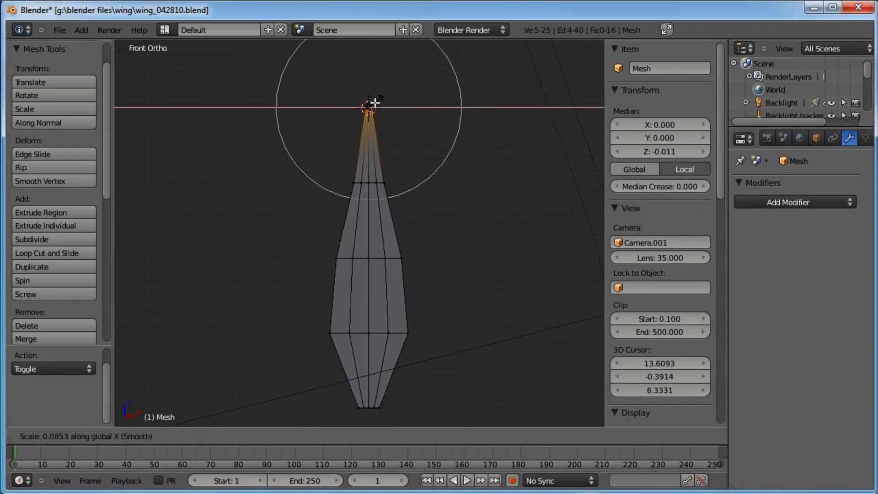
pyautogui.click(372, 102)
# Box-select the middle vertex row and narrow it to about 0.72 along X
pyautogui.press('a')
pyautogui.press('b')
pyautogui.moveTo(453, 245); pyautogui.dragTo(311, 270)
pyautogui.press('s')
pyautogui.press('x')
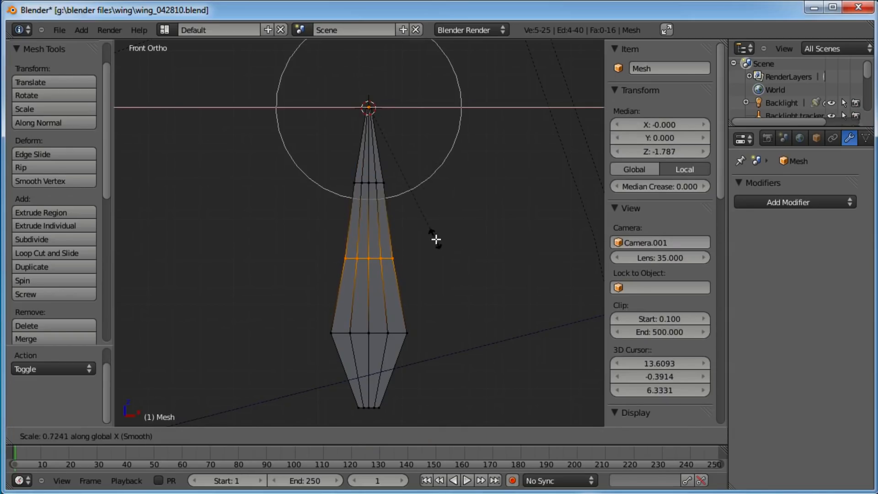
pyautogui.click(435, 240)
# Select the bottom vertex row and turn off proportional editing
pyautogui.scroll(2, 394, 149)
pyautogui.keyDown('shift'); pyautogui.moveTo(394, 149); pyautogui.dragTo(415, 99, button='middle'); pyautogui.keyUp('shift')
pyautogui.press('a')
pyautogui.scroll(-3, 409, 233)
pyautogui.scroll(4, 418, 183)
pyautogui.keyDown('shift'); pyautogui.moveTo(380, 320); pyautogui.dragTo(378, 253, button='middle'); pyautogui.keyUp('shift')
pyautogui.press('b')
pyautogui.moveTo(388, 293); pyautogui.dragTo(363, 323)
pyautogui.press('a')
pyautogui.scroll(-5, 435, 204)
pyautogui.scroll(6, 435, 205)
pyautogui.press('a')
pyautogui.press('a')
pyautogui.press('b')
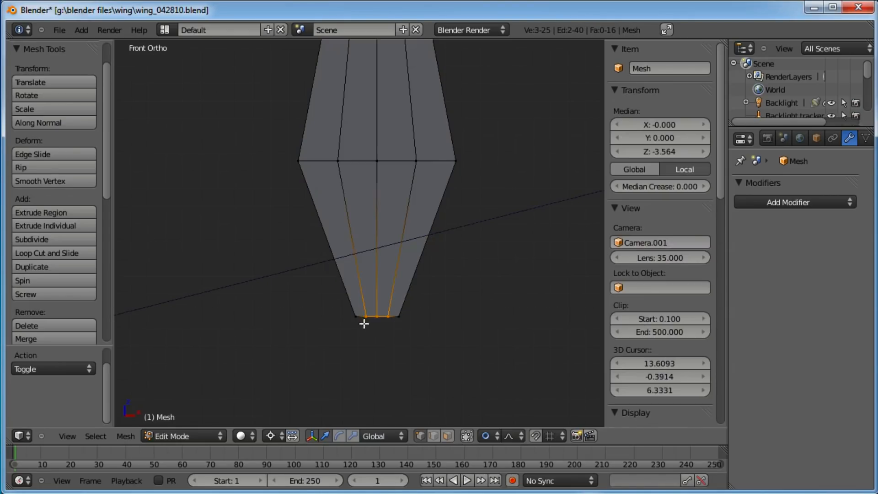
pyautogui.press('g')
pyautogui.rightClick(387, 287)
pyautogui.press('o')
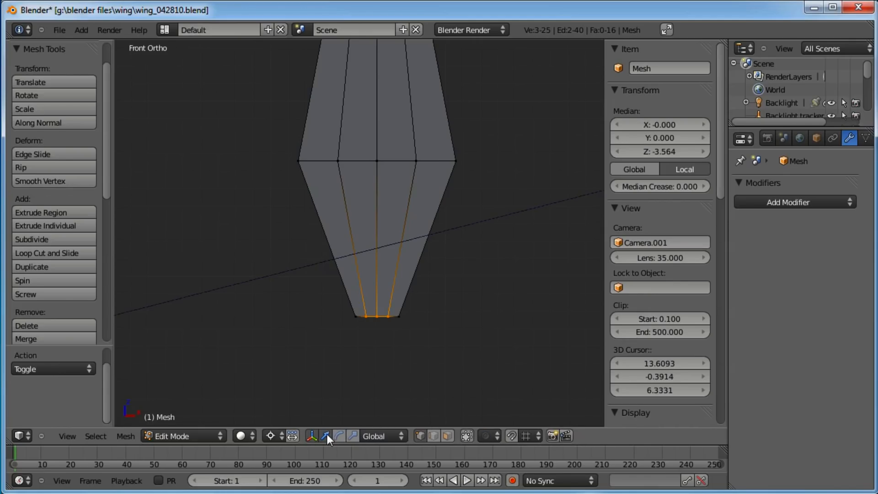
# Set the pivot point to Median Point and move the bottom row slightly down along Z
pyautogui.scroll(-5, 397, 267)
pyautogui.scroll(1, 386, 249)
pyautogui.scroll(3, 386, 249)
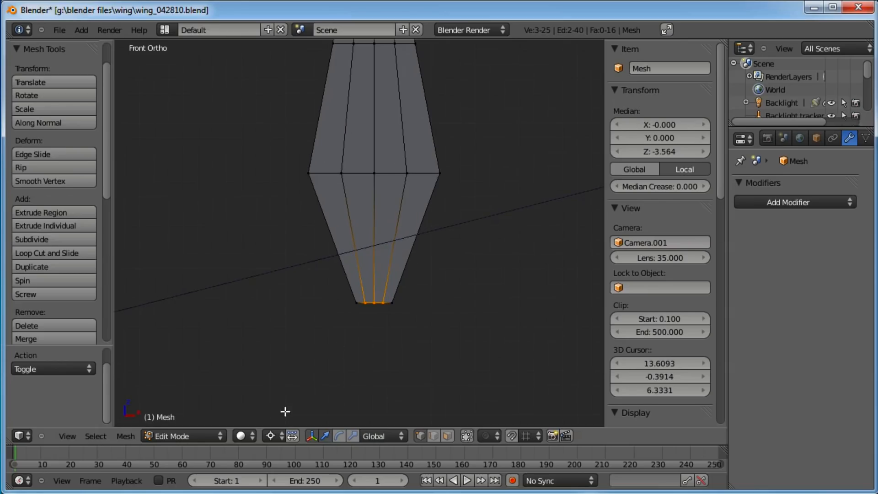
pyautogui.click(275, 436)
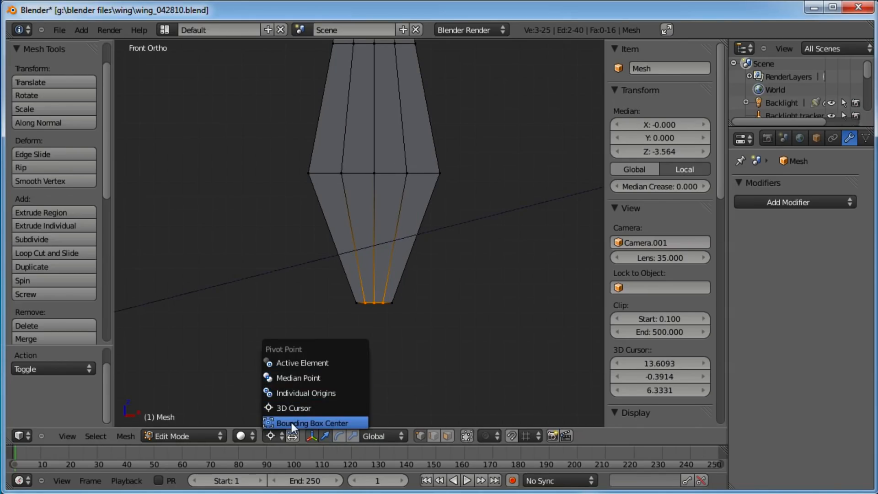
pyautogui.click(293, 378)
pyautogui.click(376, 250)
pyautogui.moveTo(375, 251); pyautogui.dragTo(373, 280)
# Leave Edit Mode and inspect the finished feather mesh in front view
pyautogui.rightClick(375, 299)
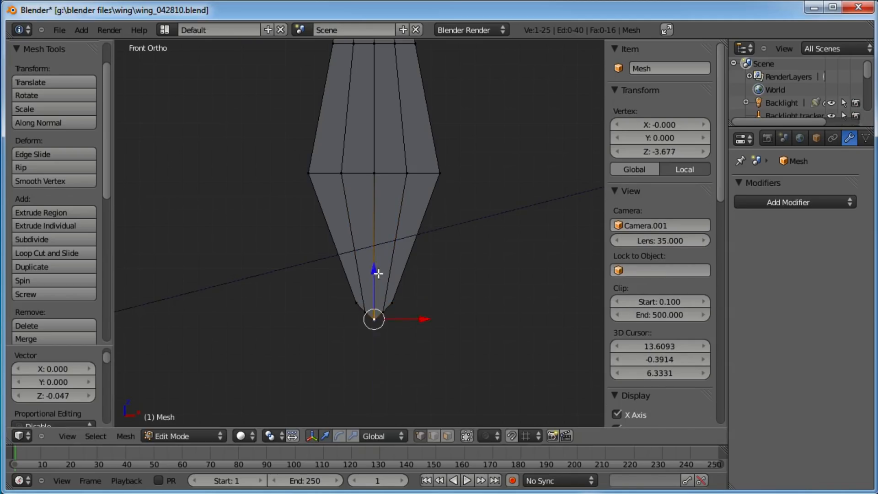
pyautogui.scroll(-4, 375, 293)
pyautogui.press('a')
pyautogui.press('Tab')
pyautogui.scroll(-3, 394, 208)
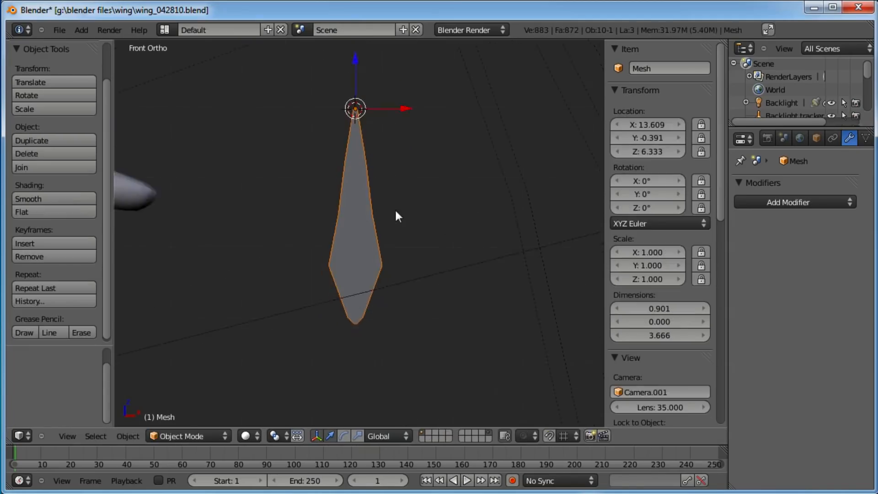
pyautogui.press('a')
pyautogui.moveTo(358, 221); pyautogui.dragTo(422, 273, button='middle')
pyautogui.press('KP_1')
pyautogui.scroll(2, 420, 274)
pyautogui.rightClick(359, 245)
pyautogui.scroll(2, 387, 244)
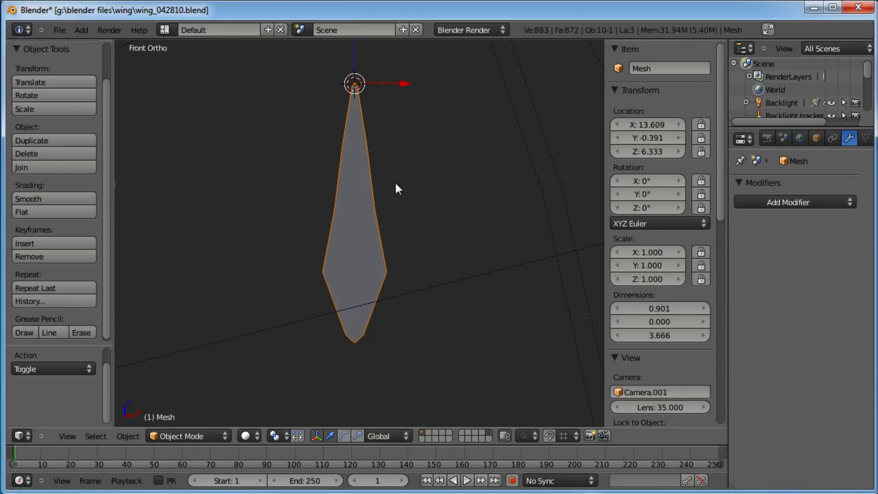
pyautogui.scroll(-1, 396, 188)
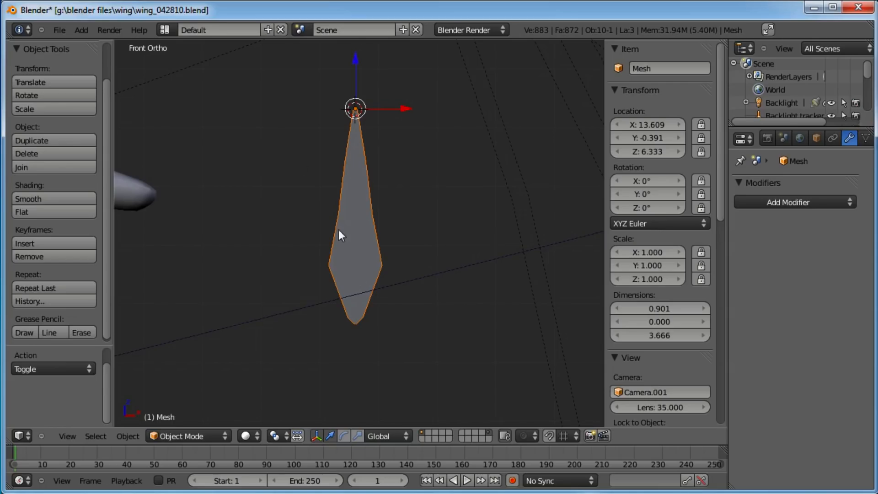
# Switch to the UV Editing screen layout and select all of the feather's vertices in Edit Mode
pyautogui.click(166, 29)
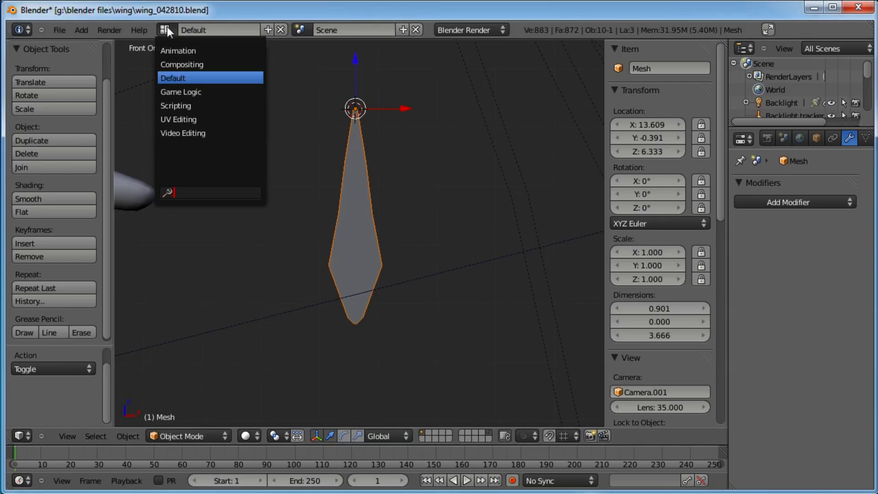
pyautogui.click(191, 120)
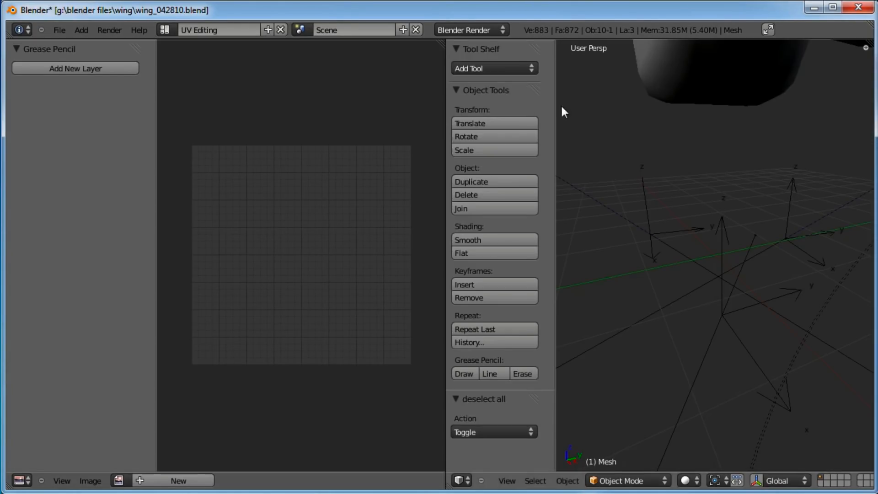
pyautogui.moveTo(555, 104); pyautogui.dragTo(562, 104)
pyautogui.scroll(-3, 366, 203)
pyautogui.scroll(2, 366, 203)
pyautogui.scroll(-6, 742, 224)
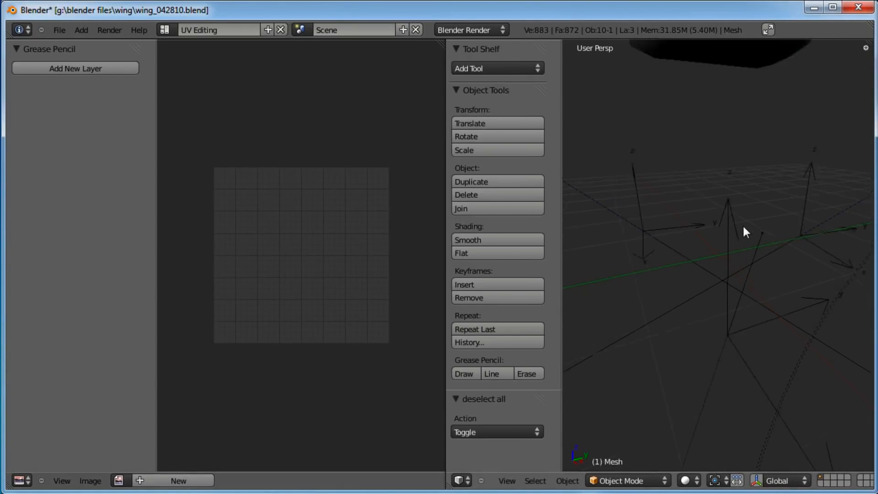
pyautogui.moveTo(651, 274); pyautogui.dragTo(568, 238, button='middle')
pyautogui.keyDown('shift'); pyautogui.moveTo(713, 272); pyautogui.dragTo(800, 228, button='middle'); pyautogui.keyUp('shift')
pyautogui.scroll(3, 744, 262)
pyautogui.scroll(1, 749, 208)
pyautogui.press('Tab')
pyautogui.press('a')
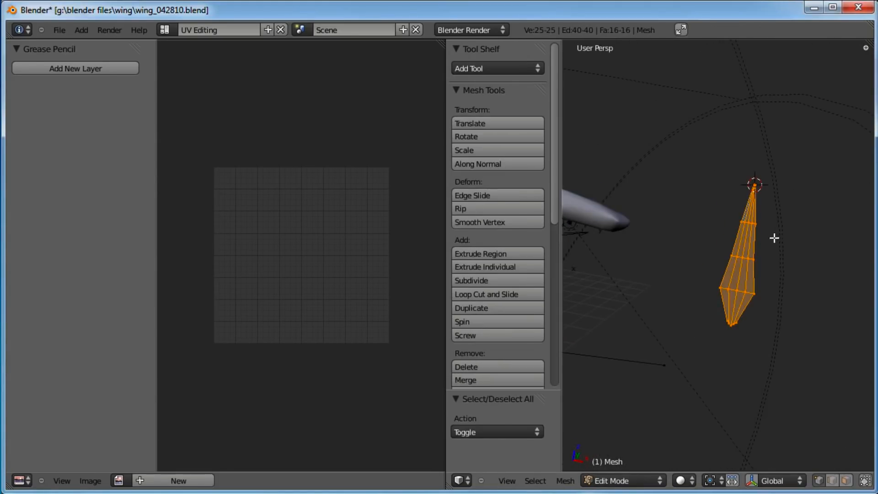
# Create a new blank image from Texture Paint mode and return to Edit Mode
pyautogui.click(90, 481)
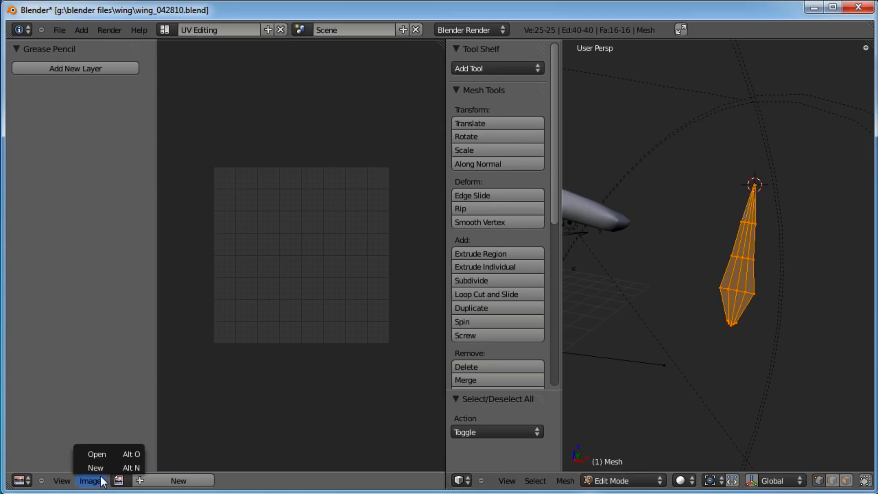
pyautogui.click(636, 479)
pyautogui.click(631, 407)
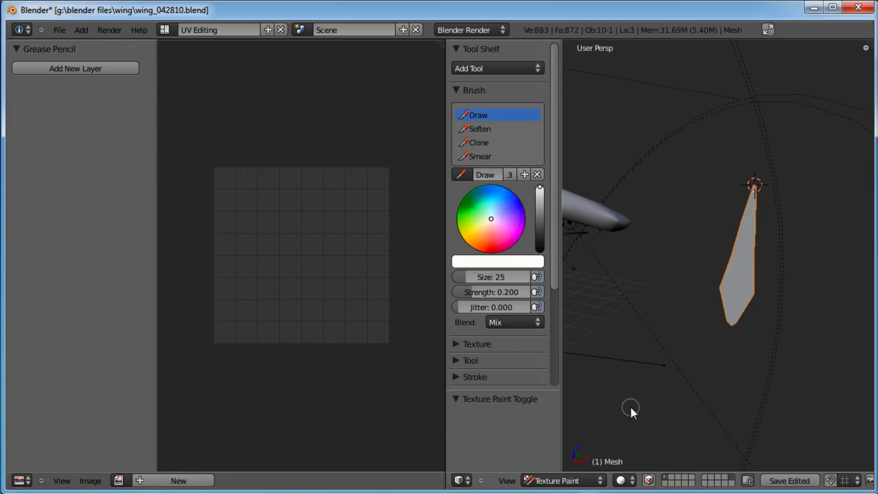
pyautogui.click(161, 484)
pyautogui.click(91, 481)
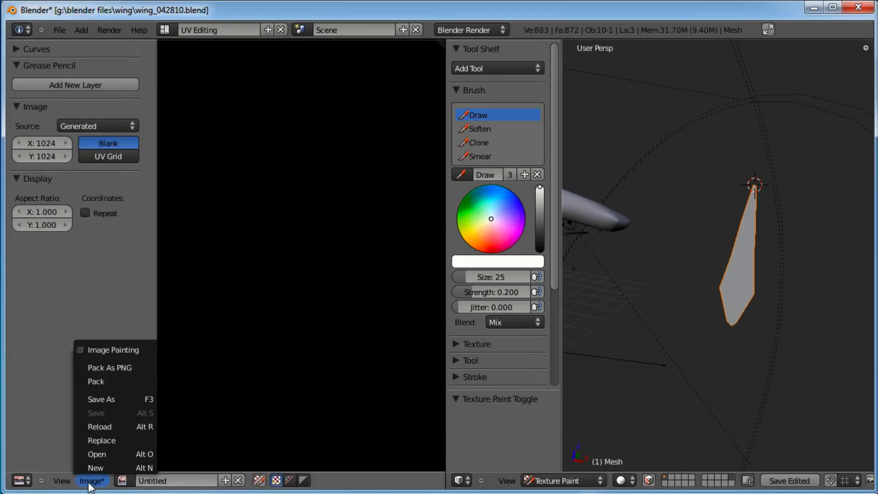
pyautogui.click(62, 481)
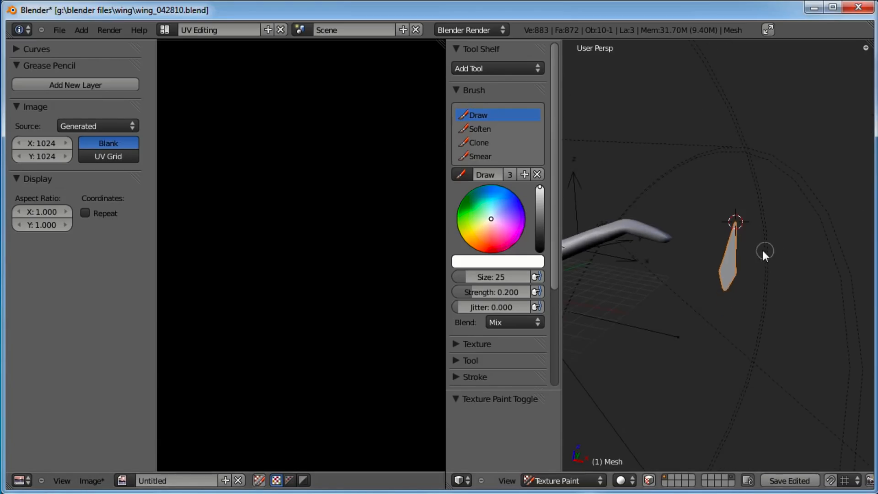
pyautogui.press('Tab')
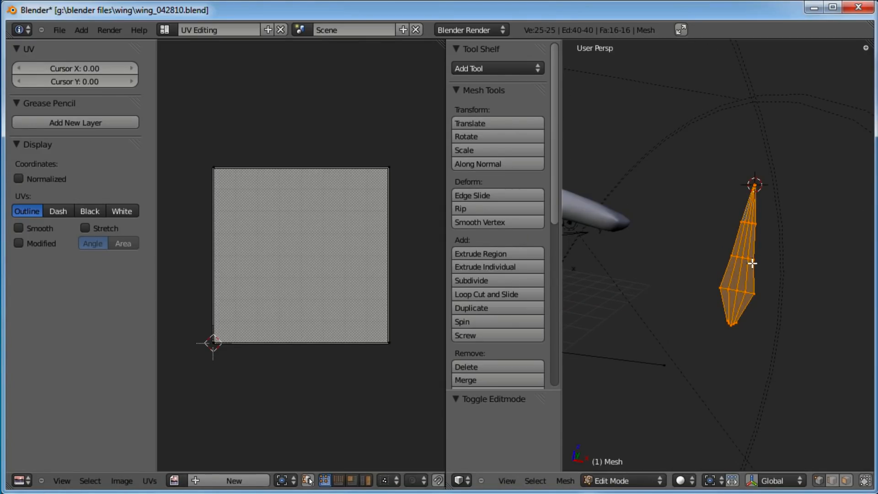
# Unwrap the feather mesh's UVs
pyautogui.click(149, 481)
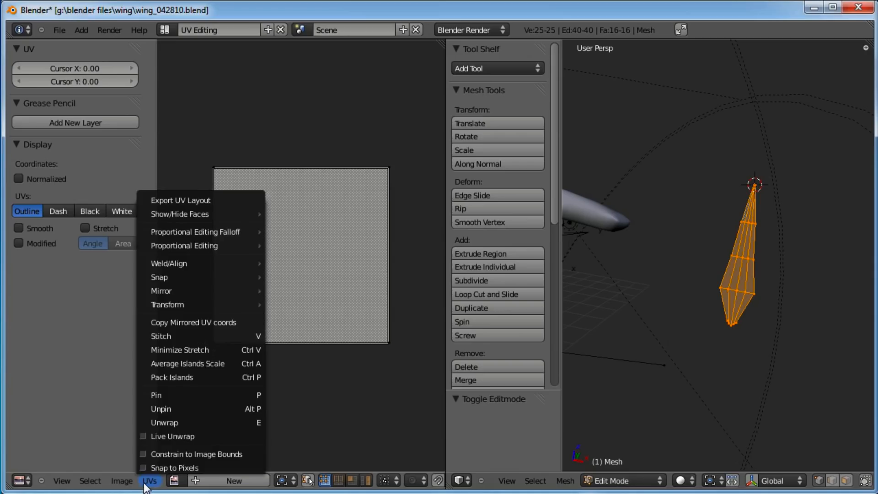
pyautogui.click(163, 421)
pyautogui.scroll(1, 256, 245)
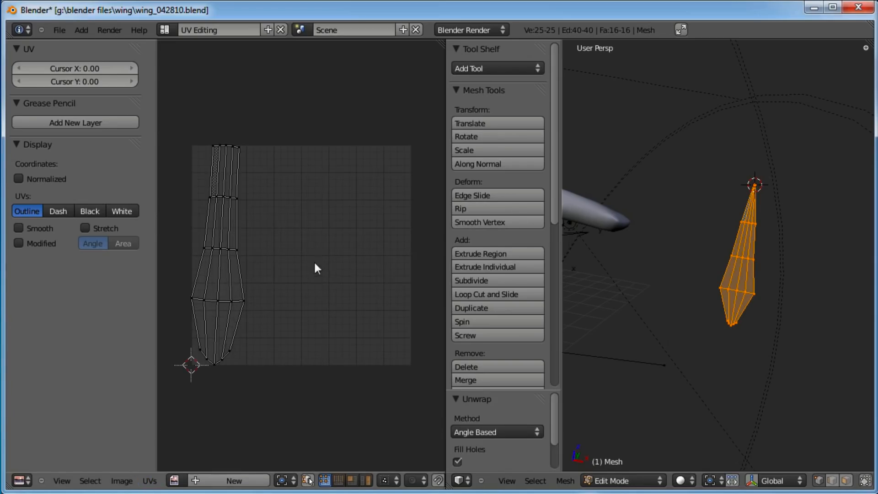
# Centre the UV island in the image and rotate it about -2.75 degrees so it stands upright
pyautogui.press('a')
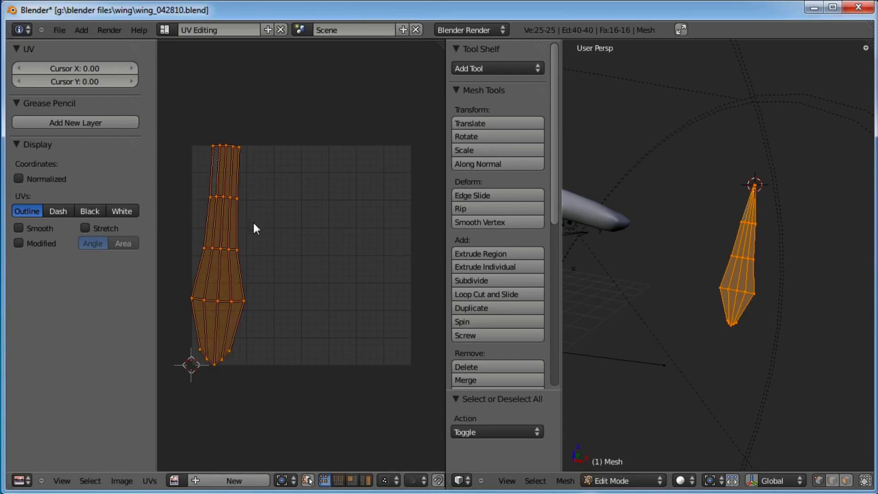
pyautogui.press('g')
pyautogui.click(328, 225)
pyautogui.press('r')
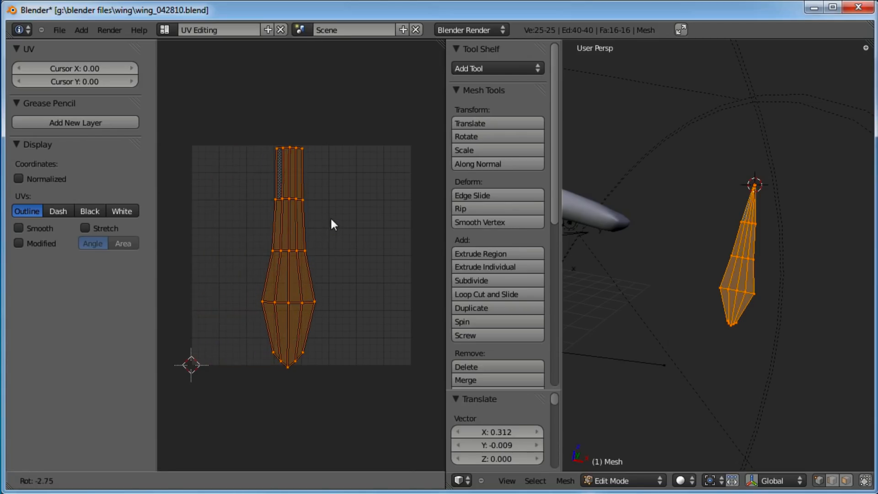
pyautogui.click(330, 217)
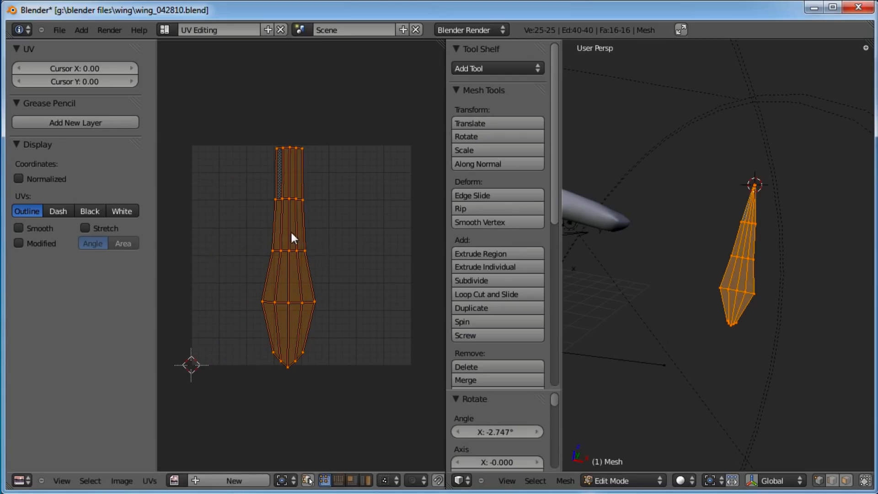
pyautogui.press('a')
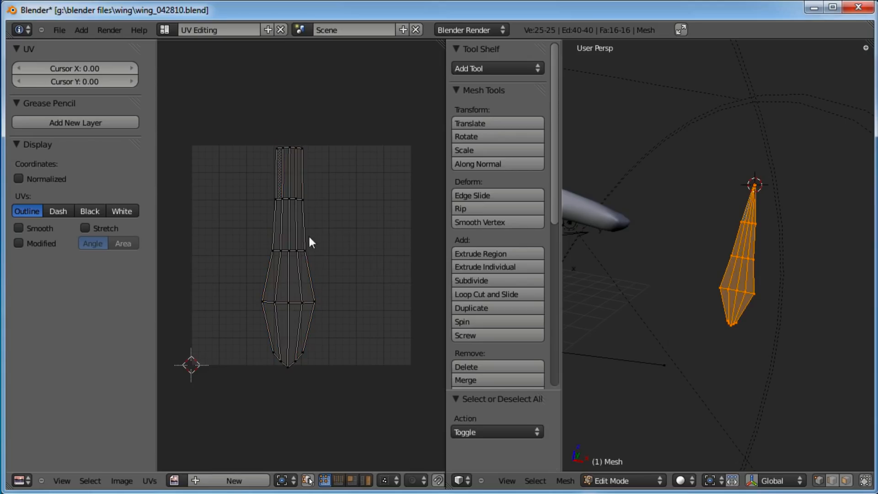
# Select the centre UV vertex column and scale it to 0 along X to straighten it
pyautogui.keyDown('alt'); pyautogui.rightClick(289, 172); pyautogui.keyUp('alt')
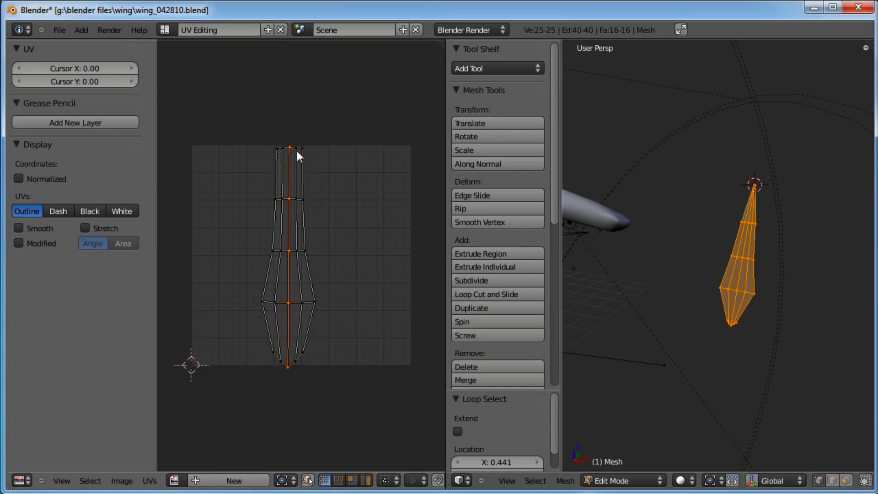
pyautogui.press('s')
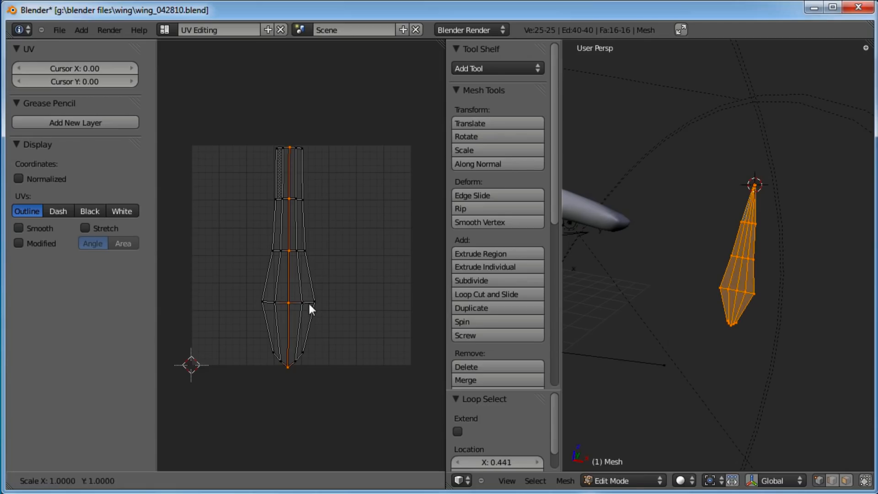
pyautogui.write('x')
pyautogui.write('0')
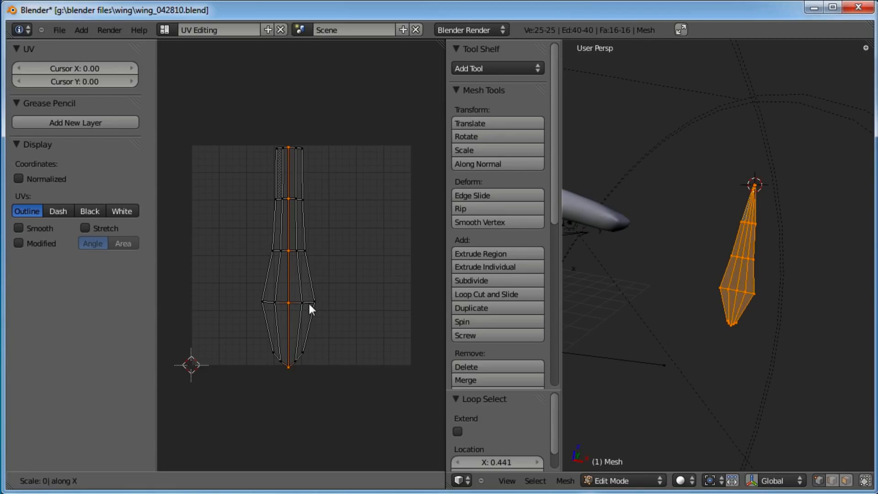
pyautogui.press('Return')
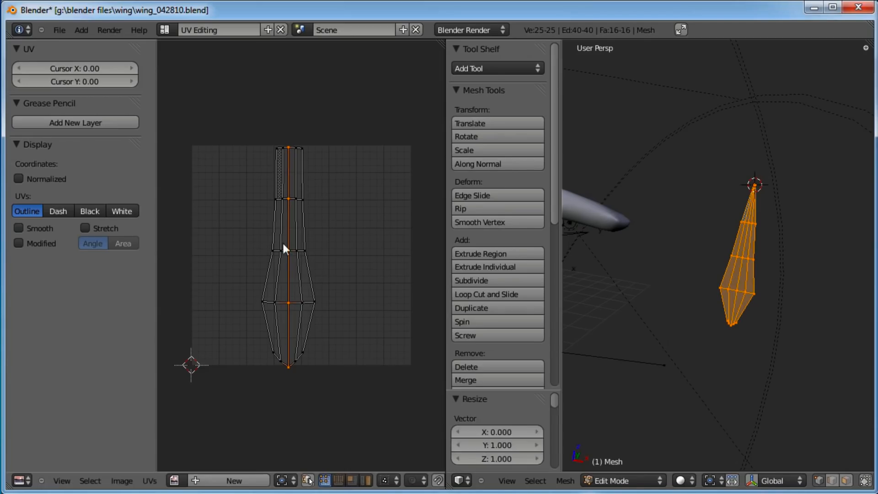
# Pin the centre column's UVs, select all UVs and unwrap again
pyautogui.click(150, 481)
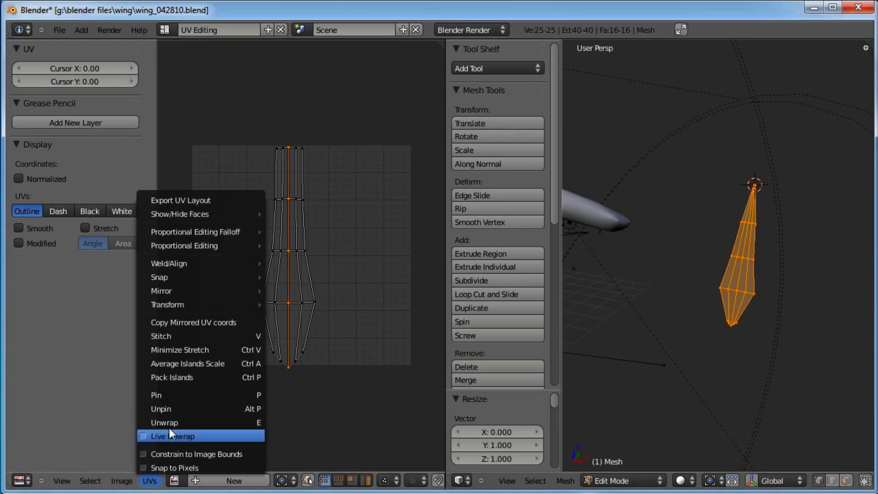
pyautogui.click(171, 395)
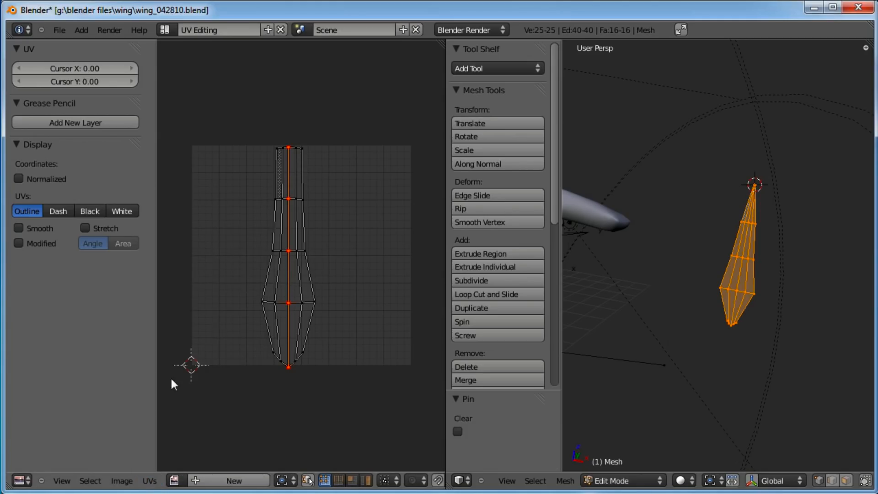
pyautogui.press('a')
pyautogui.click(154, 481)
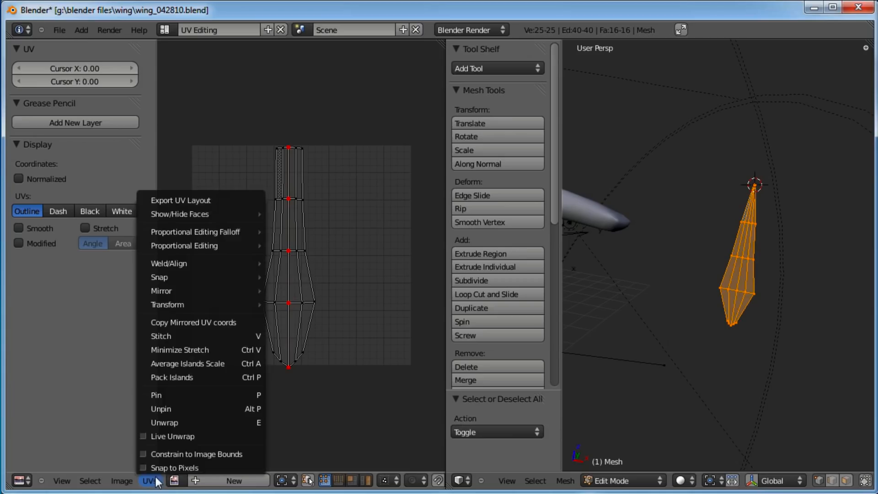
pyautogui.click(172, 422)
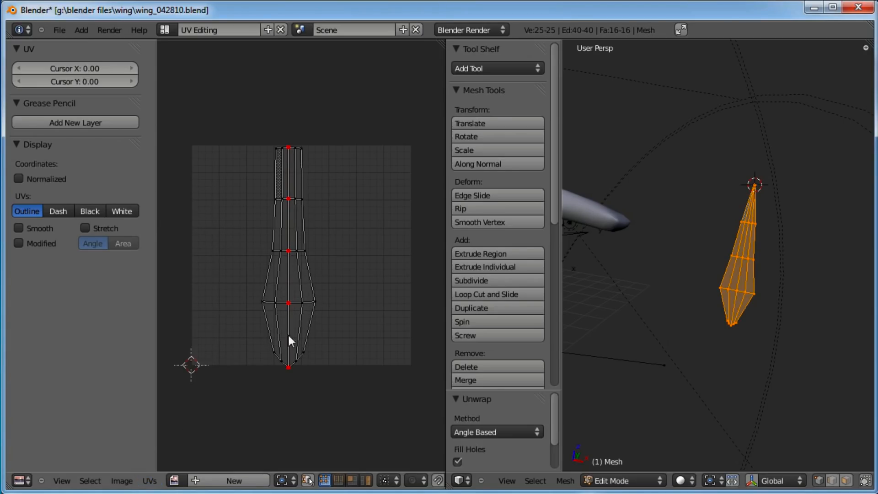
# Box-select a middle UV vertex row and scale it
pyautogui.press('a')
pyautogui.press('a')
pyautogui.press('b')
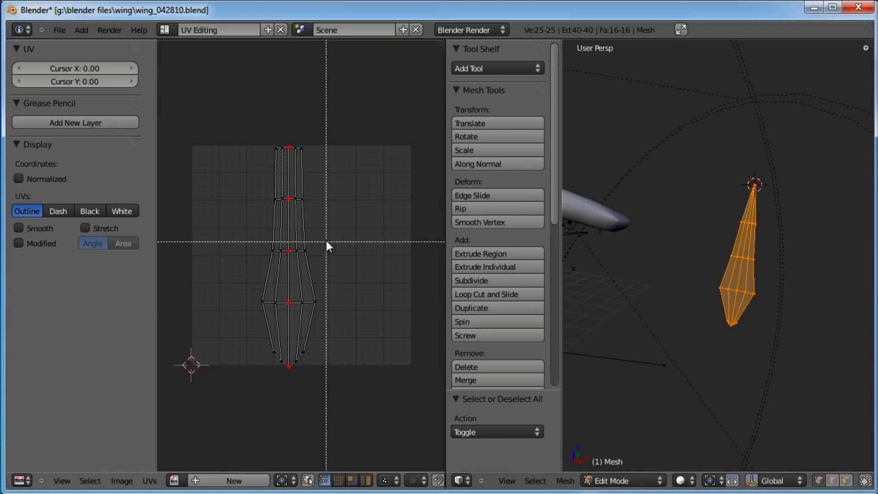
pyautogui.moveTo(328, 245); pyautogui.dragTo(275, 269)
pyautogui.press('s')
pyautogui.click(426, 235)
# Box-select the top UV vertex row and scale it to about 0.29 along X
pyautogui.press('b')
pyautogui.moveTo(309, 161); pyautogui.dragTo(270, 139)
pyautogui.press('s')
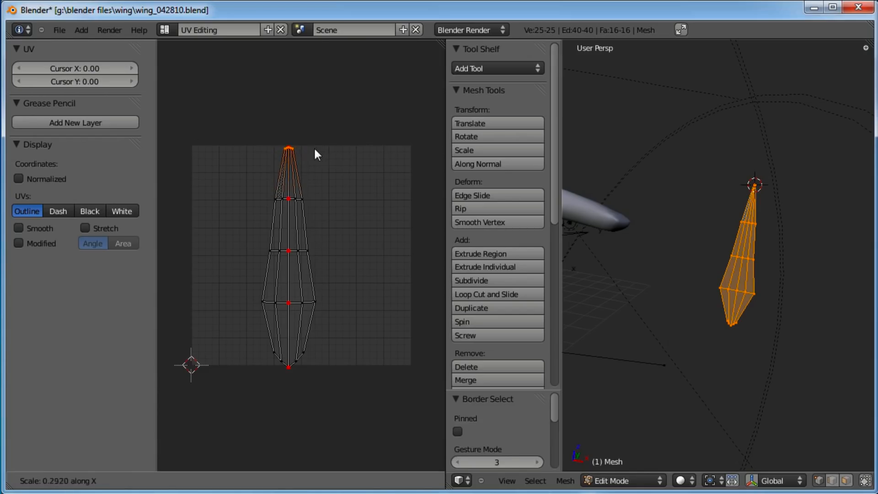
pyautogui.click(313, 147)
# Box-select the second UV vertex row and scale it to about 0.90 along X
pyautogui.press('a')
pyautogui.press('b')
pyautogui.moveTo(320, 178); pyautogui.dragTo(225, 212)
pyautogui.press('s')
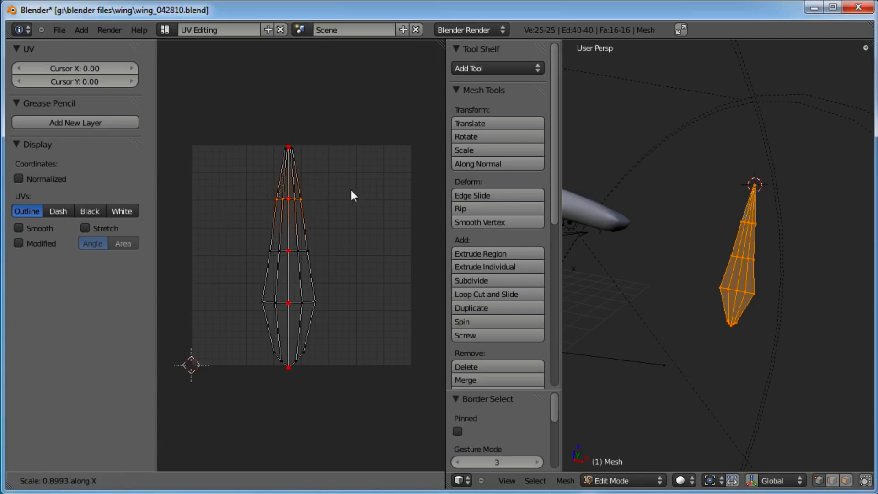
pyautogui.click(339, 189)
# Select all UVs and adjust their scale and position to fill the image height
pyautogui.press('a')
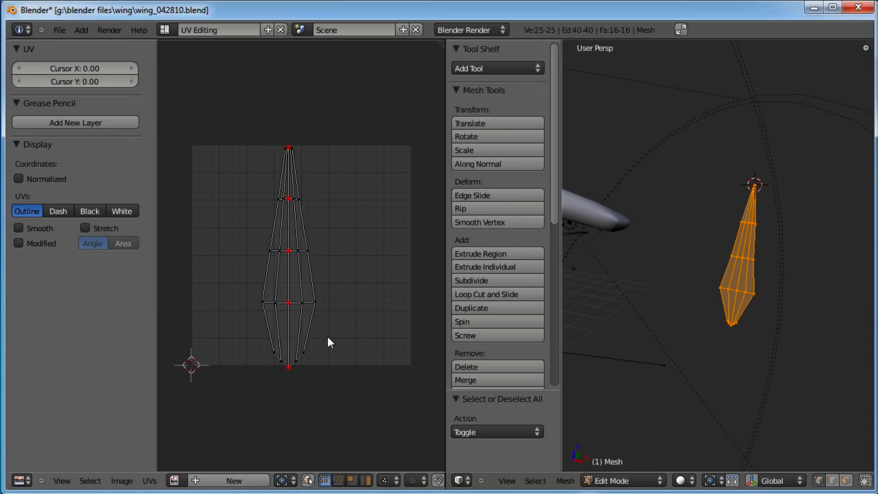
pyautogui.press('a')
pyautogui.press('s')
pyautogui.click(369, 243)
pyautogui.press('g')
pyautogui.click(384, 242)
pyautogui.press('s')
pyautogui.click(391, 238)
pyautogui.press('g')
pyautogui.click(391, 235)
pyautogui.press('s')
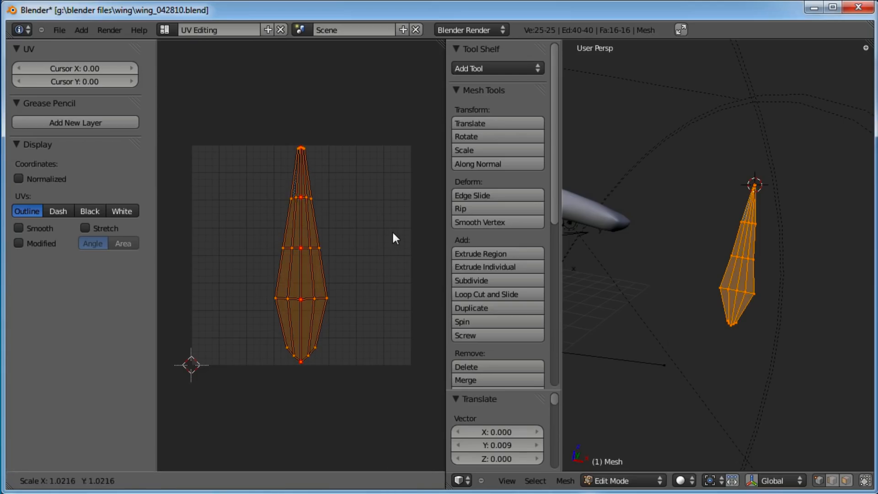
pyautogui.click(393, 233)
pyautogui.press('a')
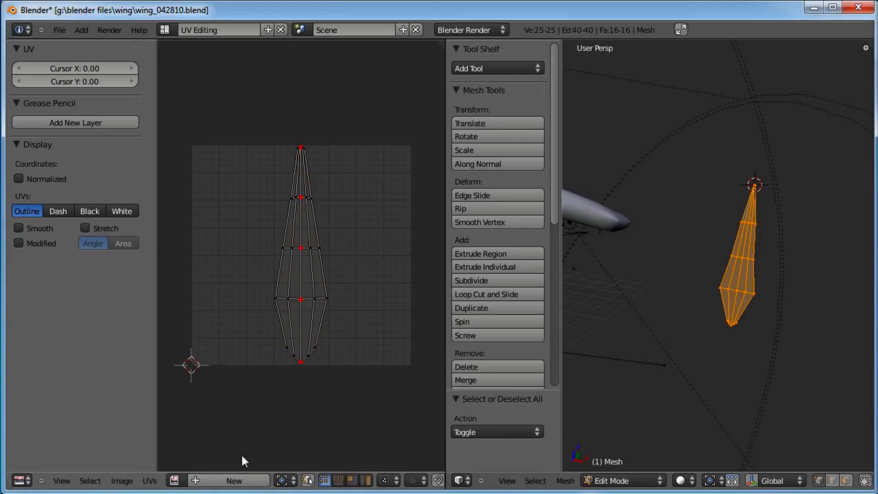
# Save the blend file
pyautogui.click(60, 31)
pyautogui.click(80, 116)
pyautogui.click(81, 117)
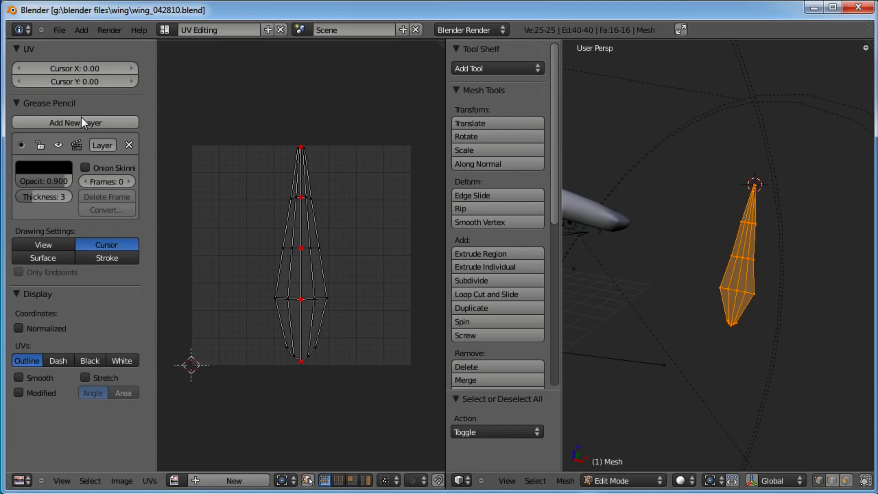
pyautogui.click(128, 145)
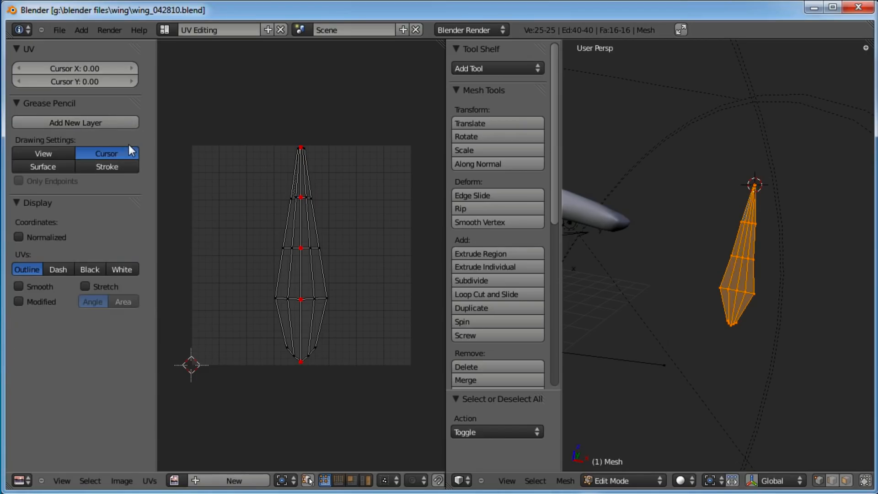
# Export the UV layout as an Encapsulated PostScript file named wing_042810.eps in the wing folder
pyautogui.click(149, 481)
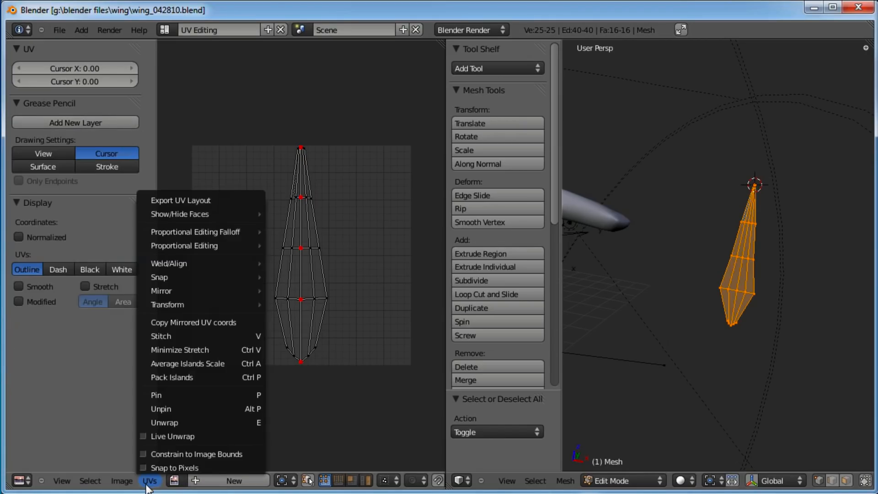
pyautogui.click(194, 200)
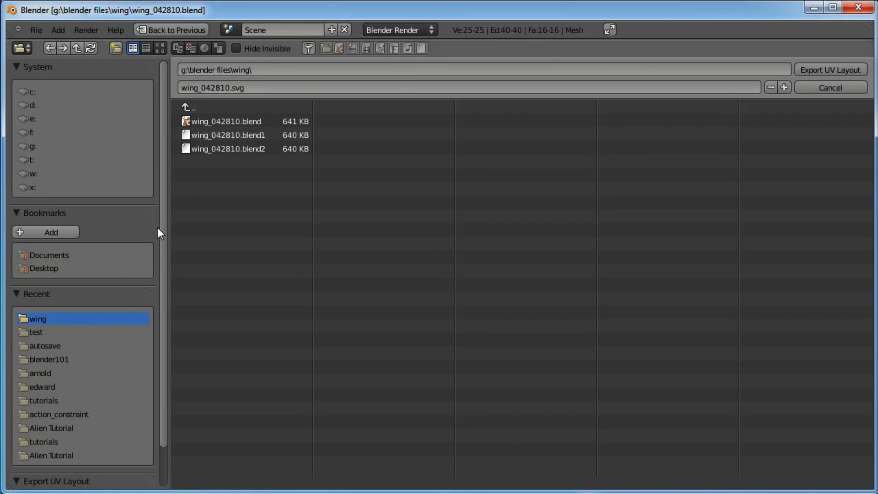
pyautogui.scroll(-2, 158, 256)
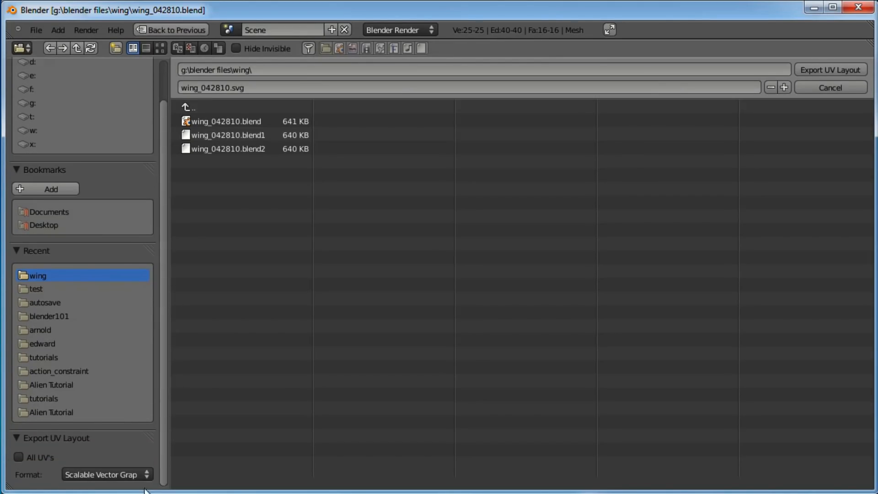
pyautogui.click(146, 472)
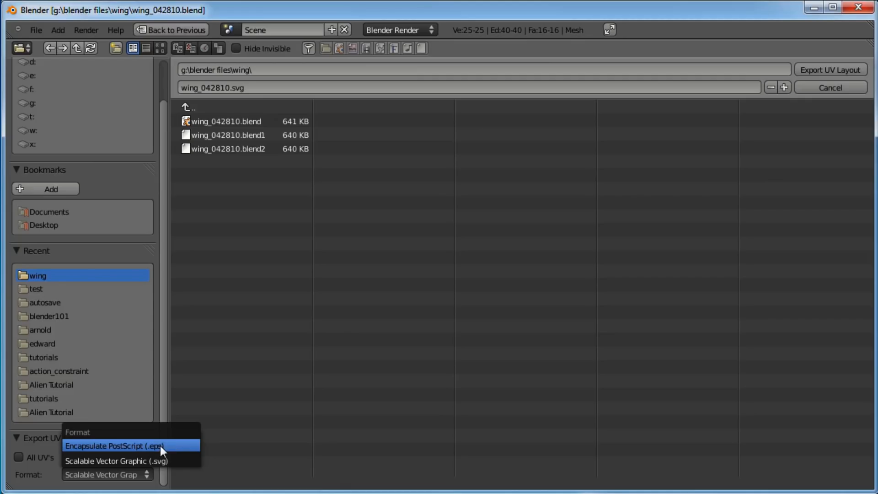
pyautogui.click(120, 446)
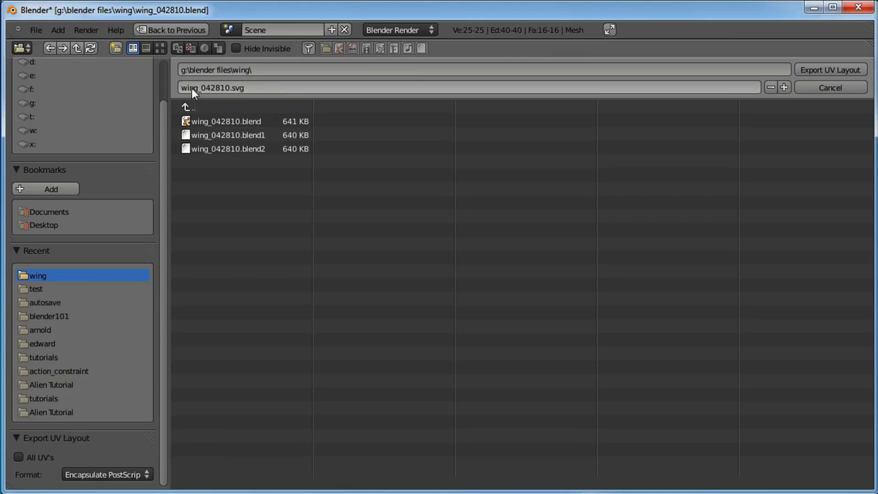
pyautogui.click(231, 88)
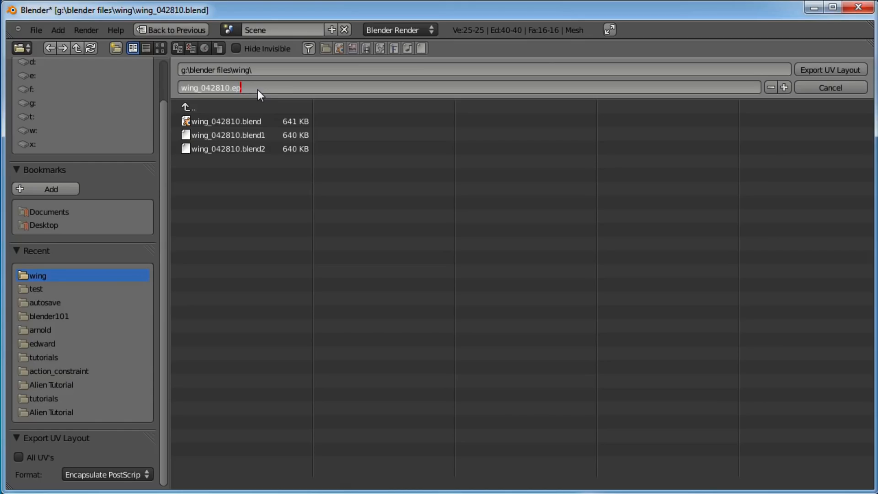
pyautogui.click(808, 70)
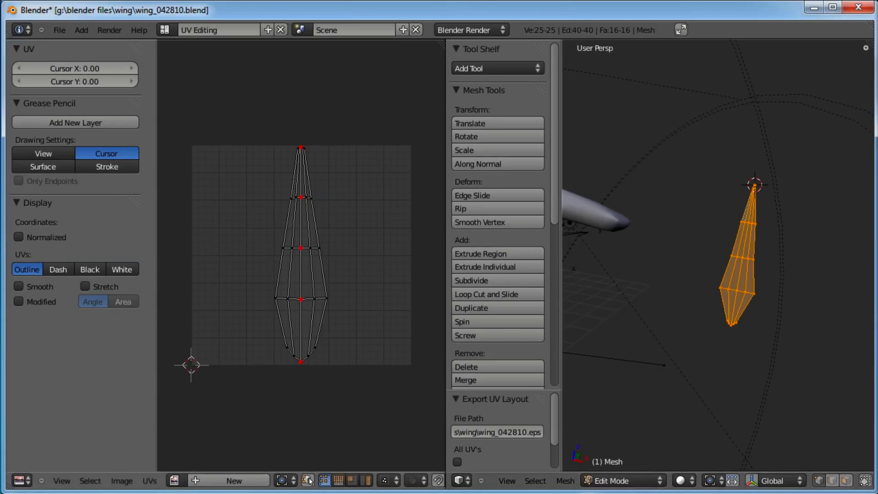
# Switch to Photoshop and open the exported wing_042810.eps file
pyautogui.click(126, 492)
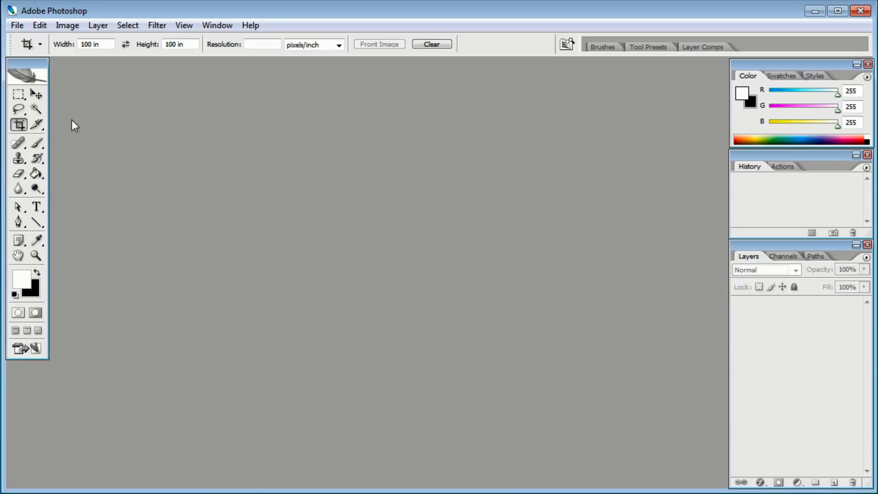
pyautogui.click(17, 26)
pyautogui.click(31, 53)
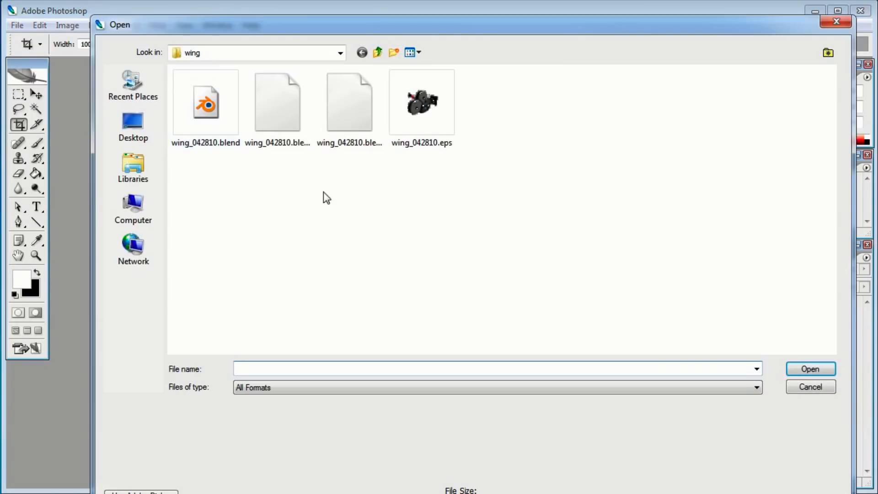
pyautogui.click(433, 122)
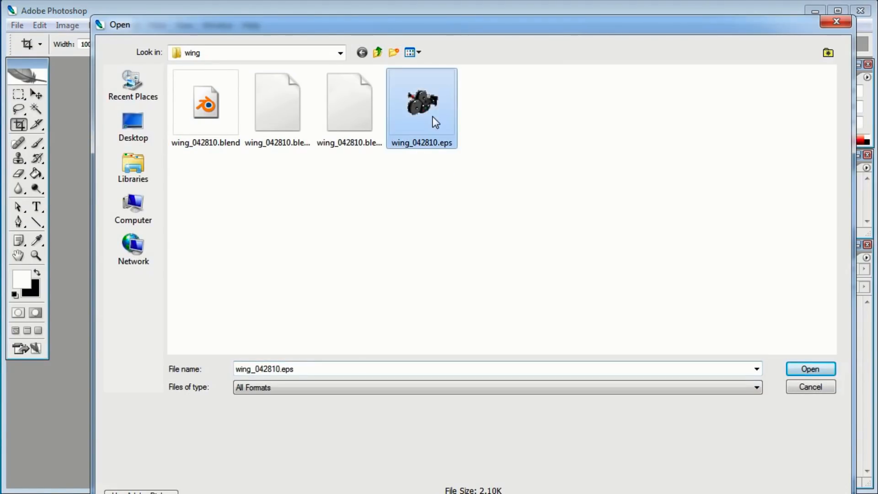
pyautogui.click(811, 369)
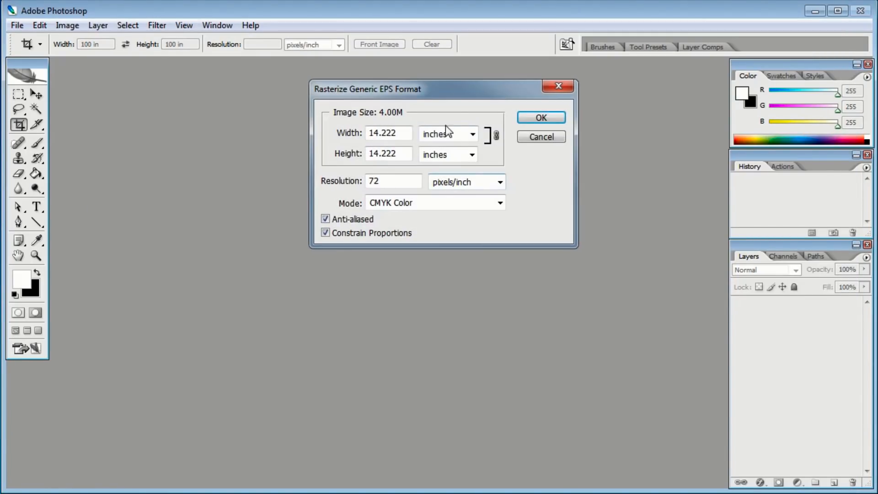
# Rasterize the EPS at 1200 × 1200 pixels in RGB Color mode
pyautogui.click(471, 134)
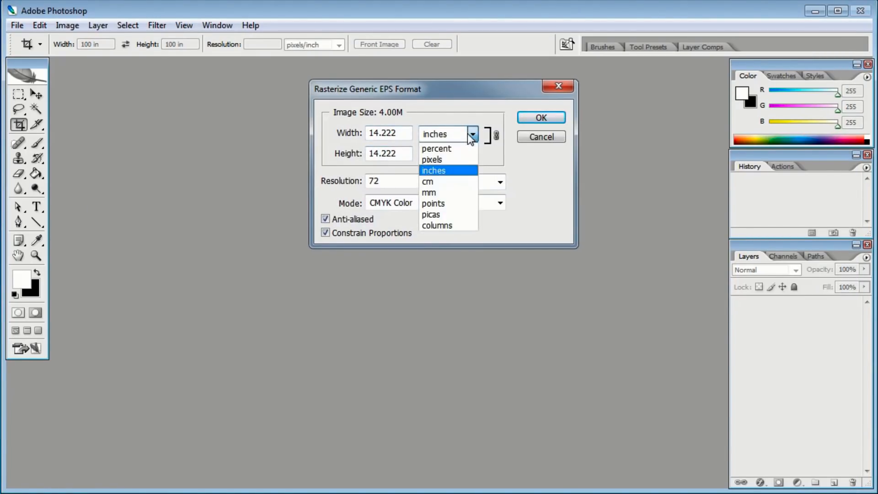
pyautogui.click(451, 160)
pyautogui.click(472, 155)
pyautogui.click(460, 177)
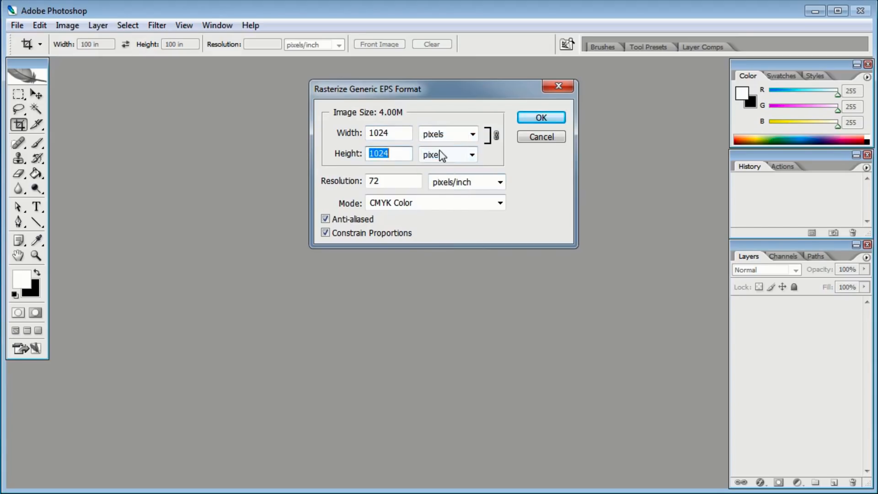
pyautogui.doubleClick(399, 131)
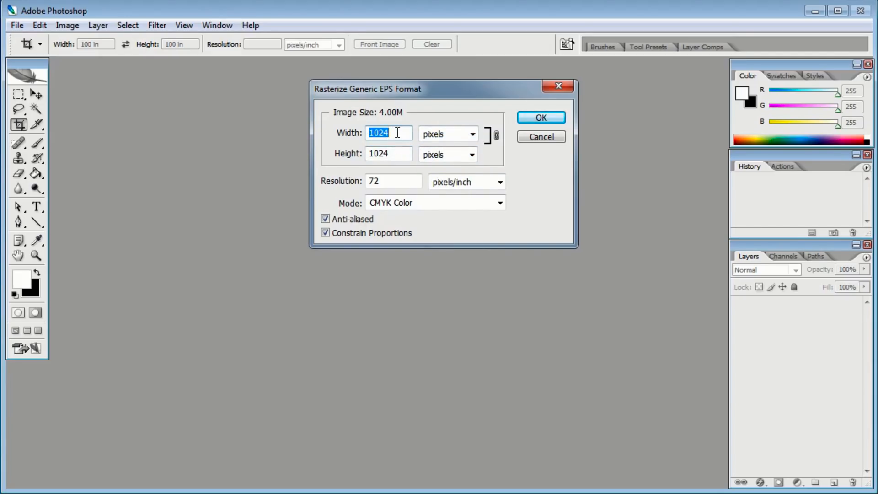
pyautogui.write('1200')
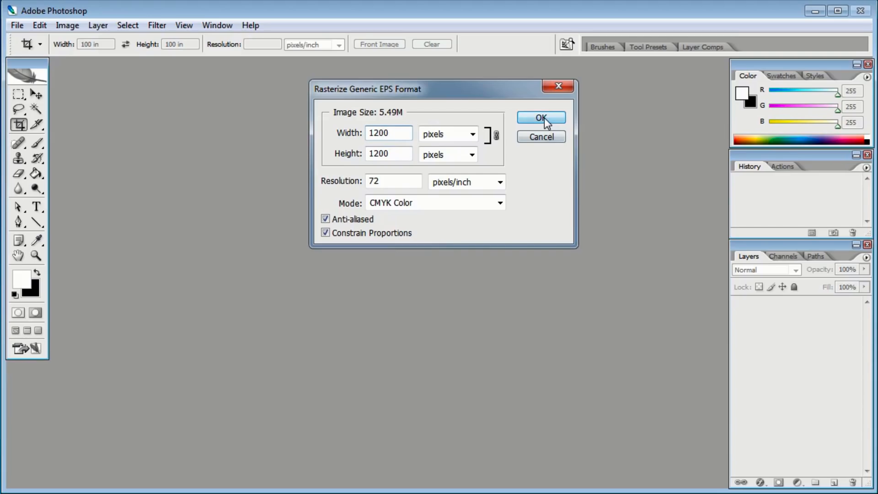
pyautogui.click(476, 203)
pyautogui.click(441, 228)
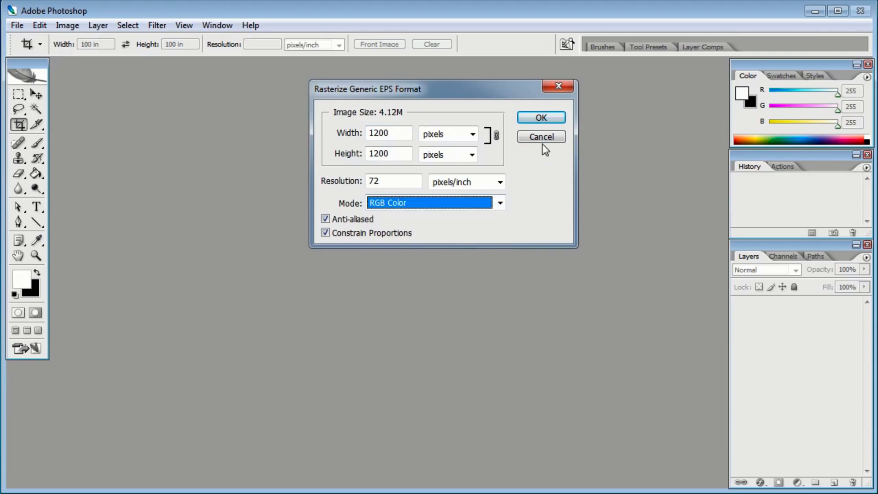
pyautogui.click(535, 117)
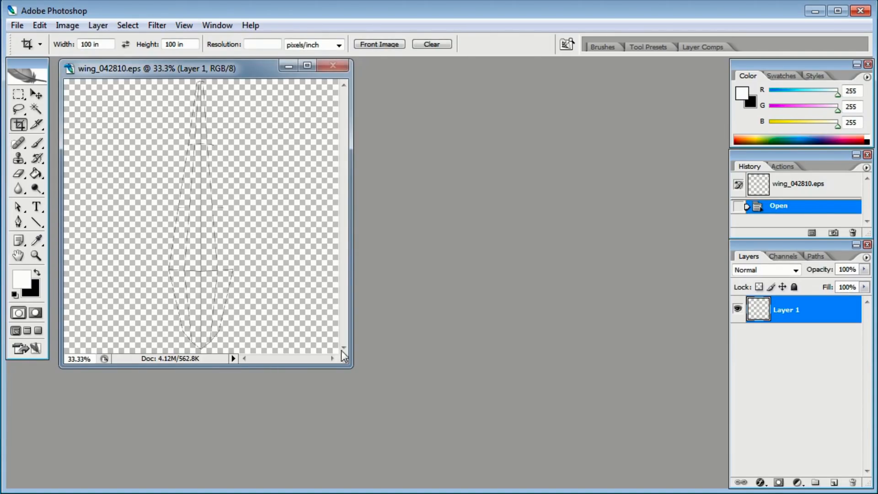
# Enlarge the document window and zoom in to inspect the rasterized UV wireframe
pyautogui.moveTo(346, 357); pyautogui.dragTo(589, 467)
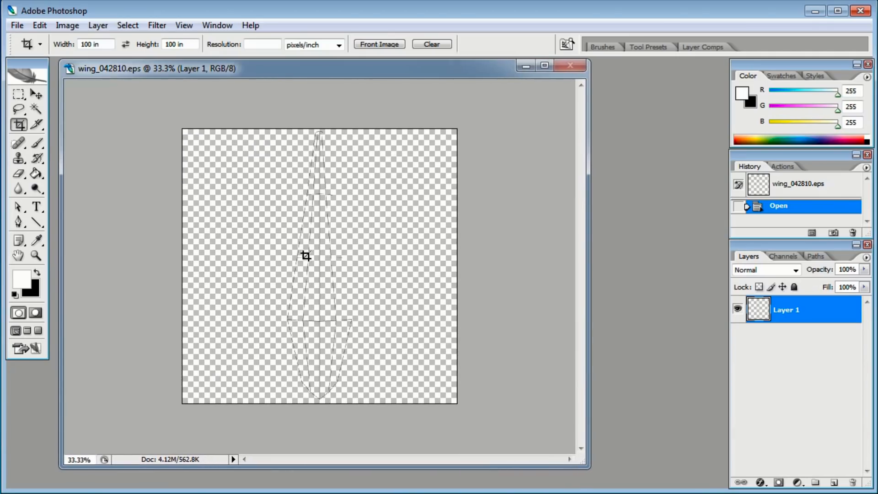
pyautogui.click(35, 255)
pyautogui.click(318, 222)
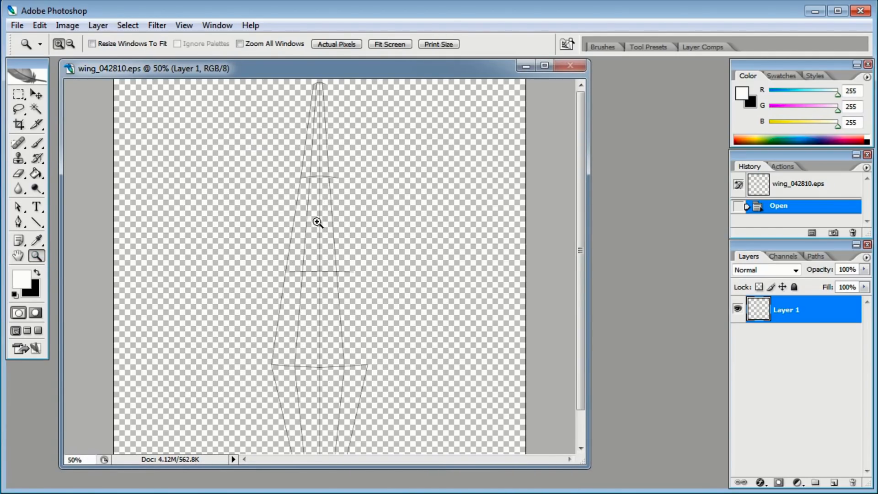
pyautogui.click(317, 222)
pyautogui.click(317, 221)
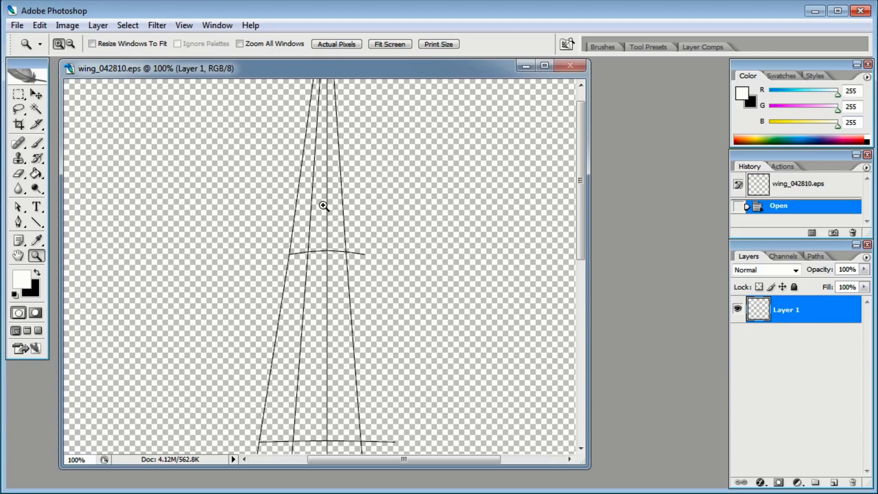
pyautogui.hotkey('ctrl', '-')
pyautogui.hotkey('ctrl', '-')
pyautogui.hotkey('ctrl', '-')
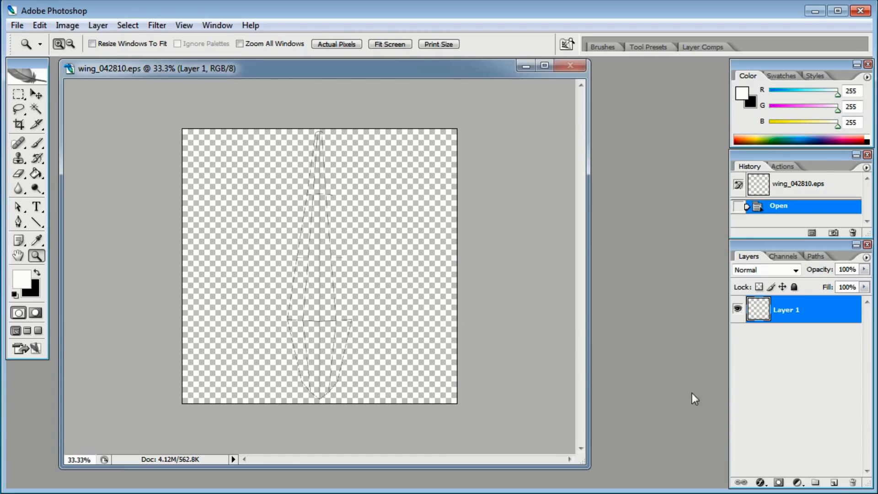
# Create a new layer beneath the wireframe layer and fill it with white using the Paint Bucket
pyautogui.click(834, 482)
pyautogui.moveTo(822, 321); pyautogui.dragTo(822, 349)
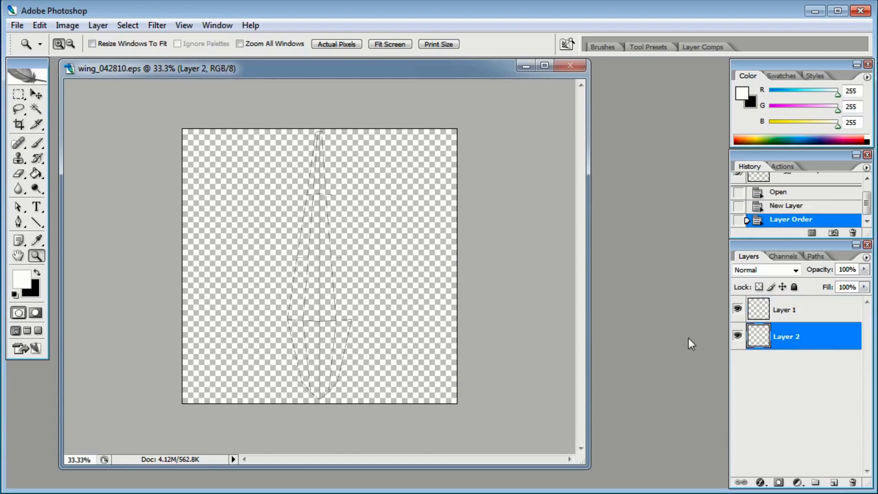
pyautogui.click(36, 174)
pyautogui.click(37, 174)
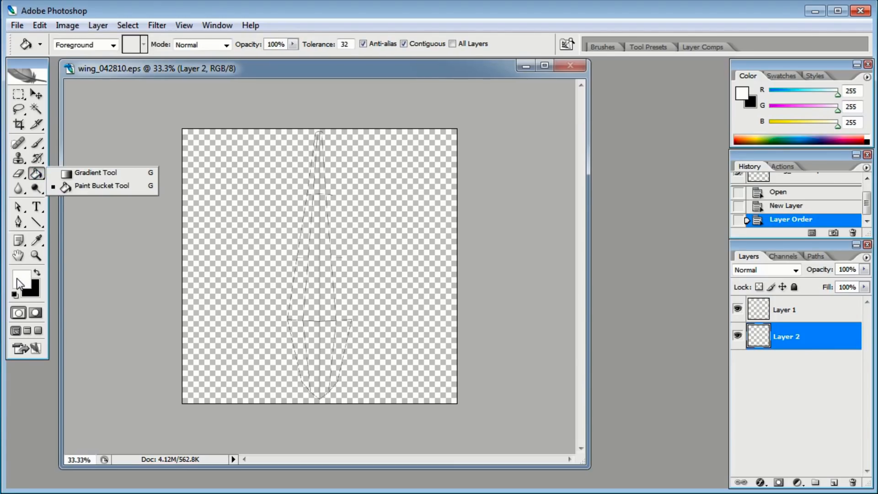
pyautogui.click(272, 207)
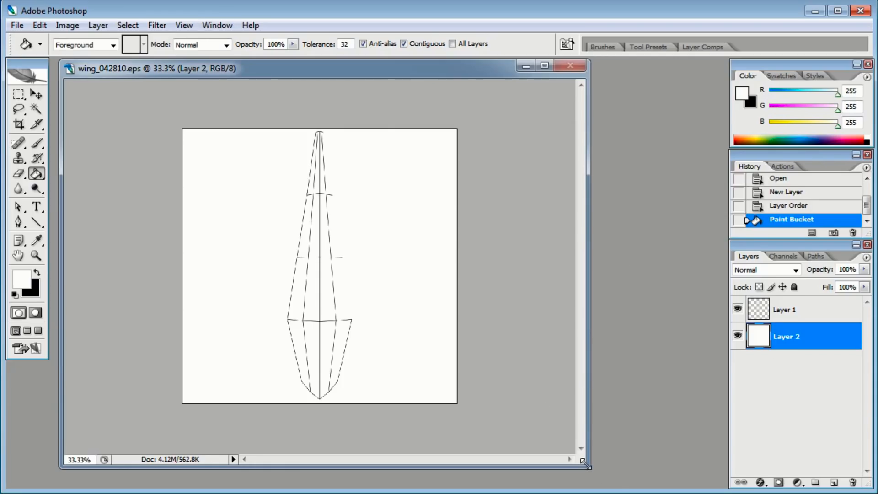
# Add another new layer above the white one and fill it with black
pyautogui.moveTo(589, 467); pyautogui.dragTo(614, 478)
pyautogui.click(834, 482)
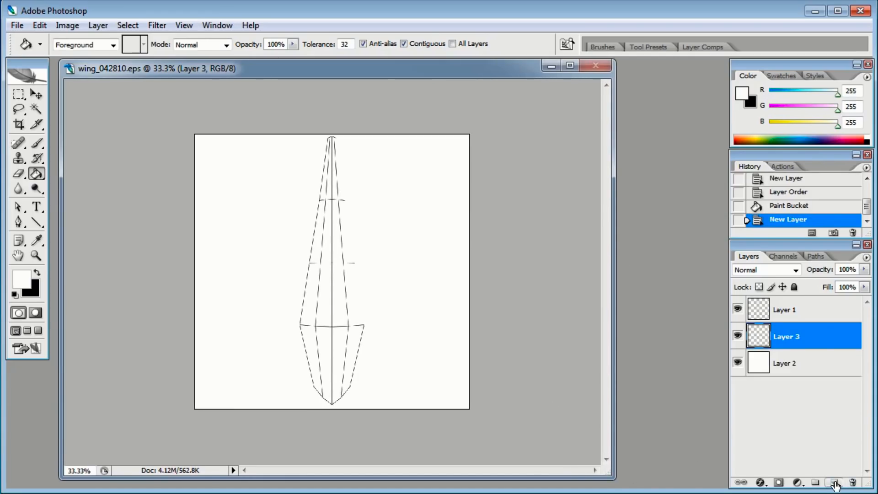
pyautogui.click(38, 274)
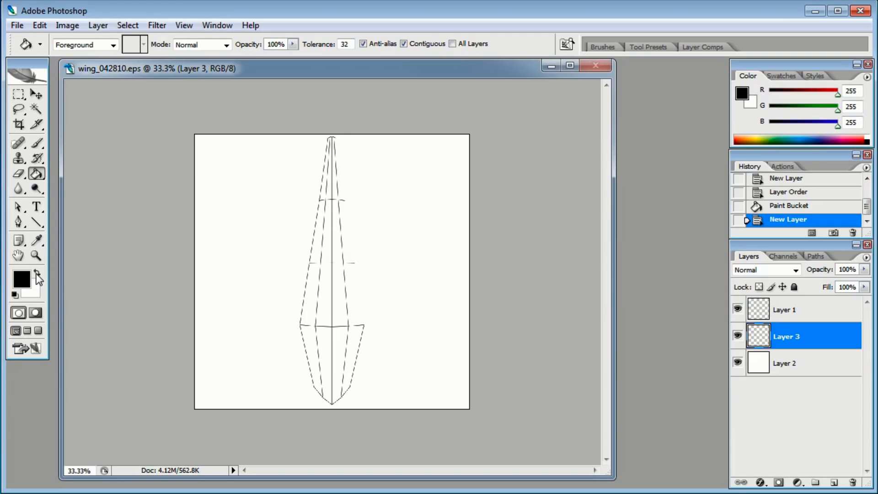
pyautogui.click(37, 273)
pyautogui.click(37, 273)
pyautogui.click(264, 206)
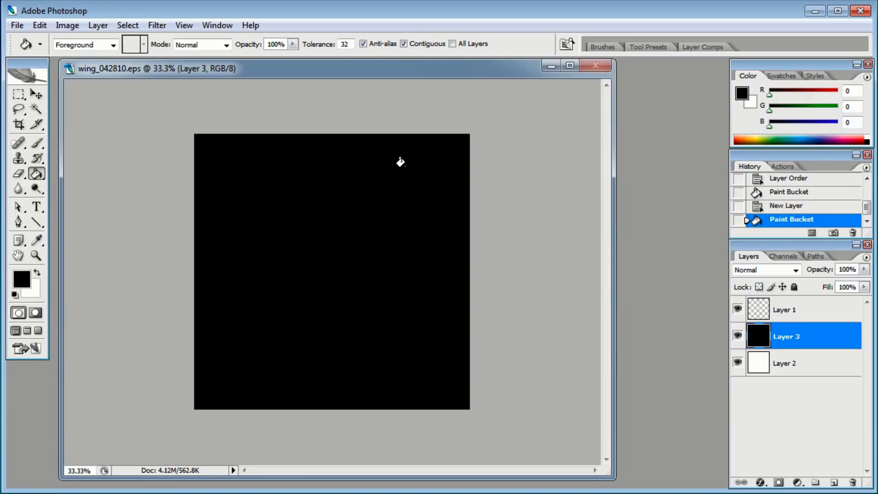
# Apply the Render Fibers filter to the black layer with a low Variance and high Strength
pyautogui.click(157, 25)
pyautogui.moveTo(180, 139)
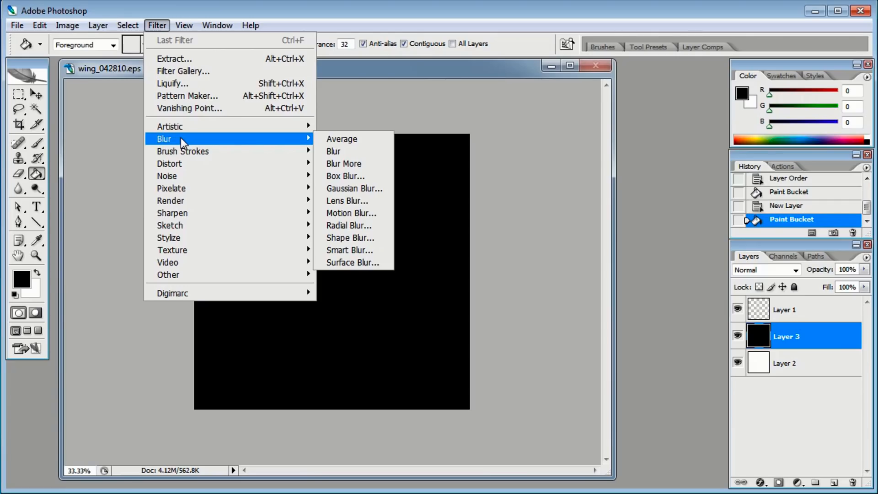
pyautogui.moveTo(263, 204)
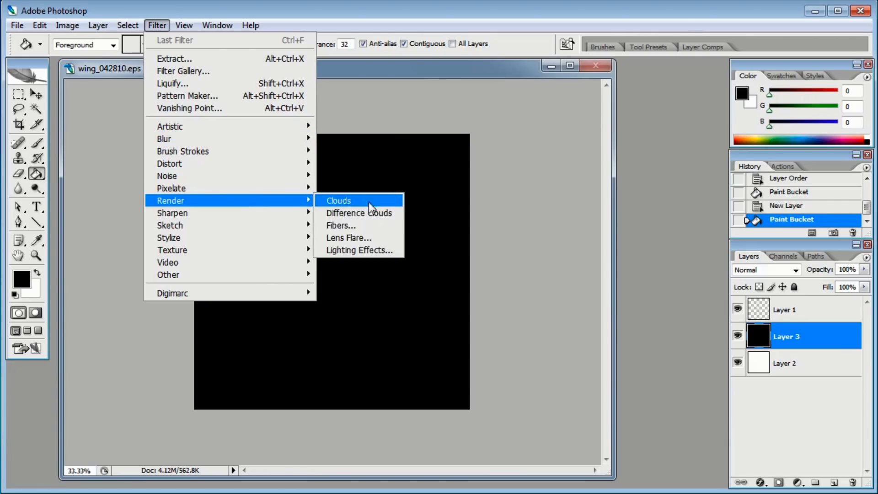
pyautogui.click(361, 223)
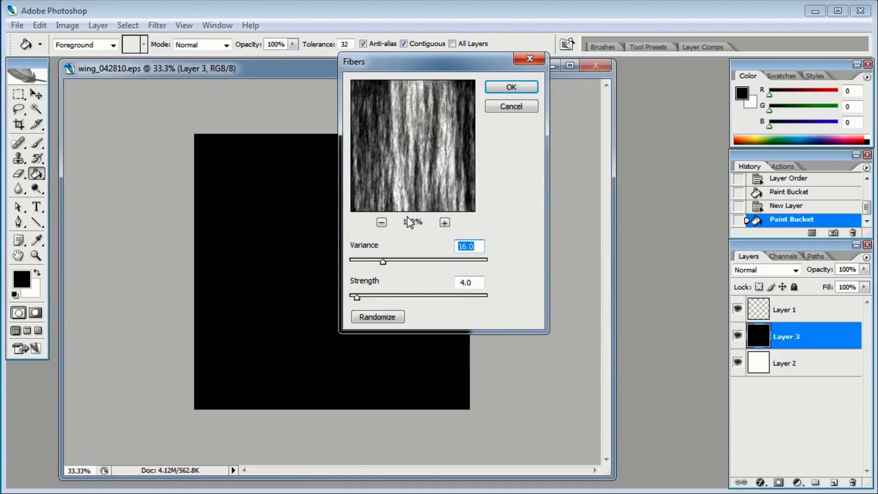
pyautogui.moveTo(383, 261)
pyautogui.mouseDown()
pyautogui.moveTo(361, 264)
pyautogui.moveTo(384, 268)
pyautogui.mouseUp()
pyautogui.moveTo(356, 298); pyautogui.dragTo(392, 297)
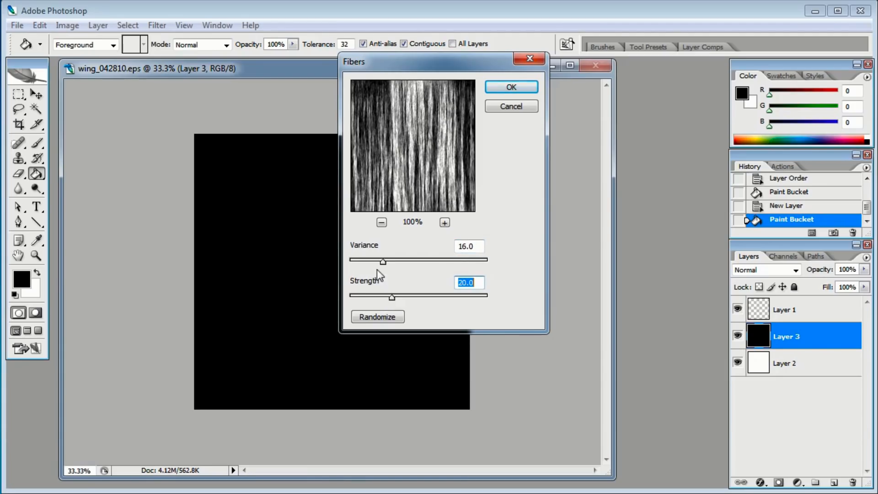
pyautogui.moveTo(383, 262); pyautogui.dragTo(372, 263)
pyautogui.moveTo(362, 258); pyautogui.dragTo(359, 259)
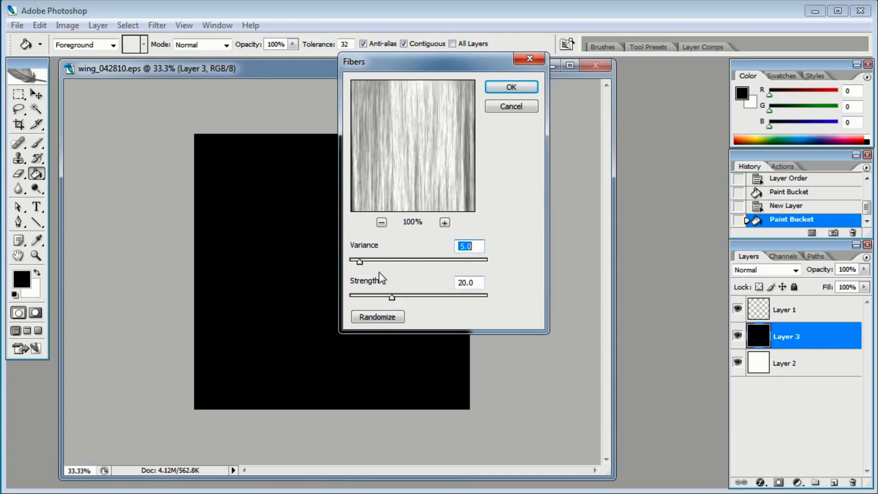
pyautogui.moveTo(397, 296); pyautogui.dragTo(452, 297)
pyautogui.moveTo(360, 260); pyautogui.dragTo(369, 261)
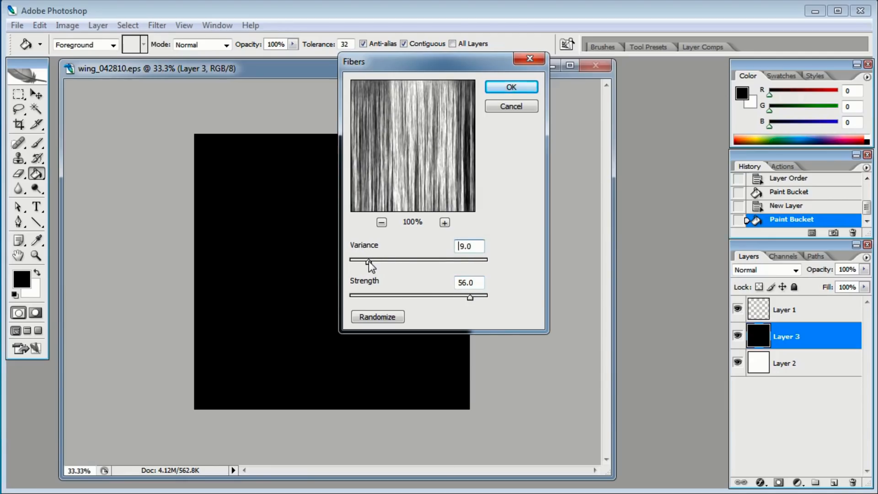
pyautogui.moveTo(470, 297); pyautogui.dragTo(475, 298)
pyautogui.moveTo(369, 260); pyautogui.dragTo(372, 264)
pyautogui.press('Return')
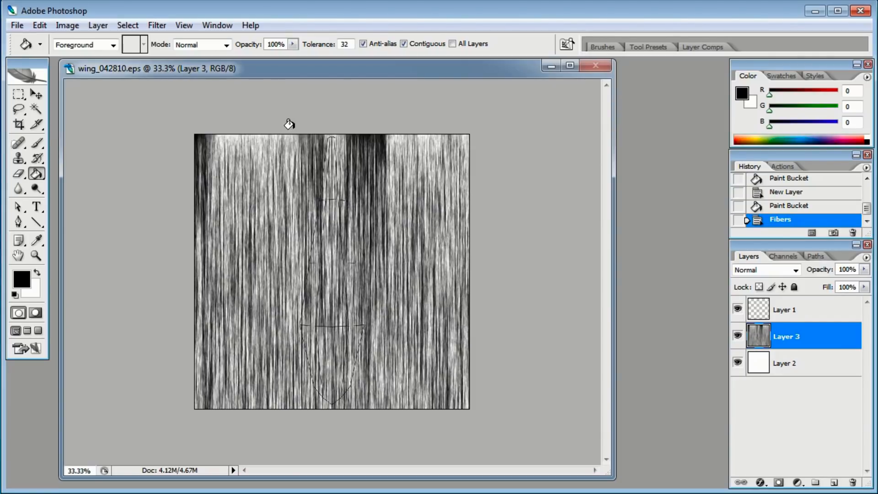
# Colorize the fibers layer with Hue/Saturation: hue 185, saturation 14, lightness +67
pyautogui.hotkey('ctrl', '+')
pyautogui.hotkey('ctrl', '+')
pyautogui.hotkey('ctrl', '+')
pyautogui.hotkey('ctrl', '-')
pyautogui.hotkey('ctrl', '-')
pyautogui.hotkey('ctrl', '-')
pyautogui.click(67, 26)
pyautogui.moveTo(92, 60)
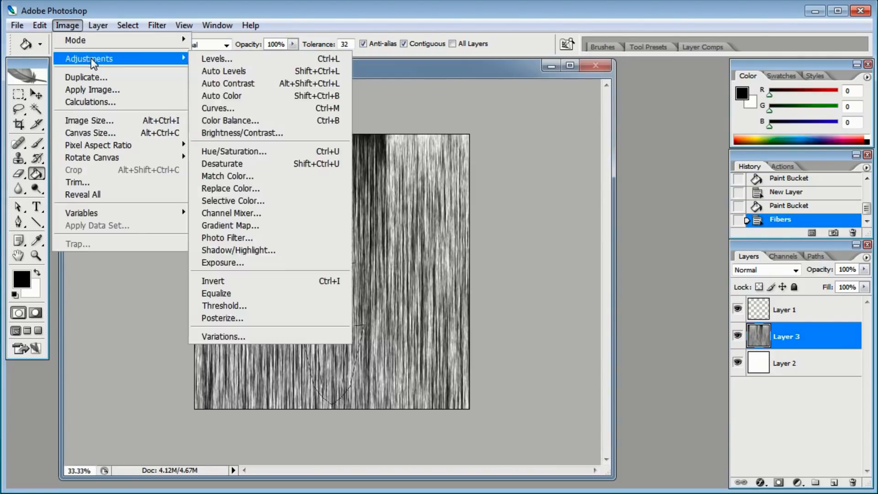
pyautogui.click(280, 151)
pyautogui.moveTo(452, 75); pyautogui.dragTo(622, 155)
pyautogui.click(698, 303)
pyautogui.moveTo(512, 215); pyautogui.dragTo(582, 220)
pyautogui.moveTo(546, 251); pyautogui.dragTo(531, 253)
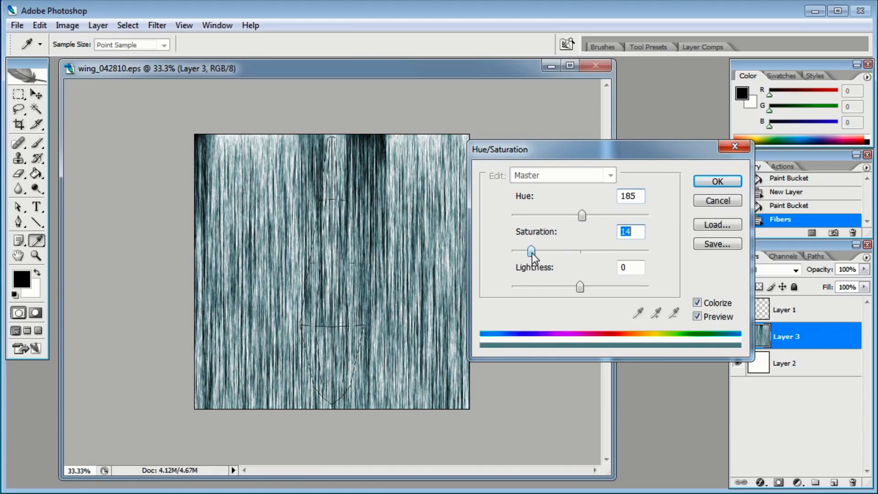
pyautogui.moveTo(580, 287); pyautogui.dragTo(624, 287)
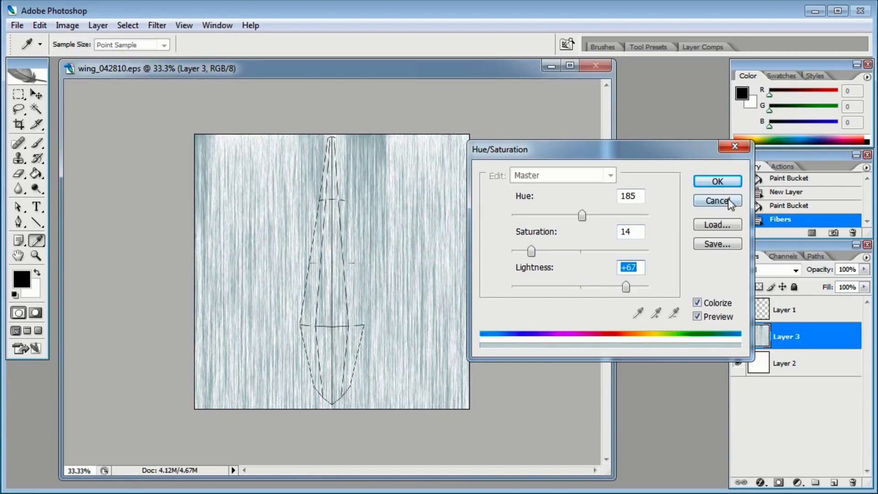
pyautogui.click(717, 182)
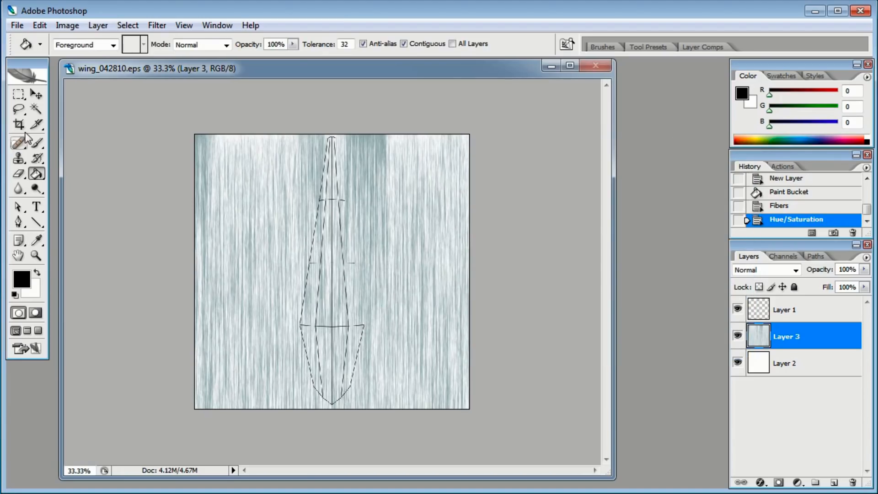
# Rotate the fibers layer -90° so the fibers run horizontally and position it over the canvas's right half
pyautogui.click(38, 95)
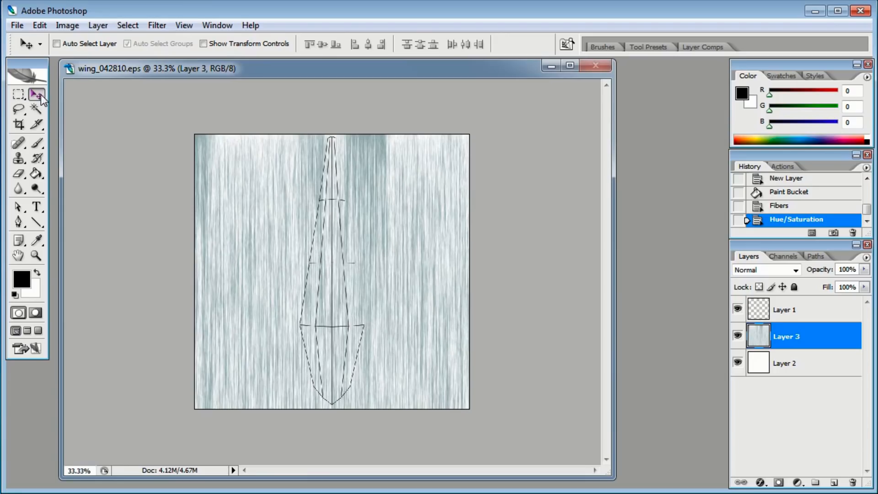
pyautogui.moveTo(392, 223); pyautogui.dragTo(420, 225)
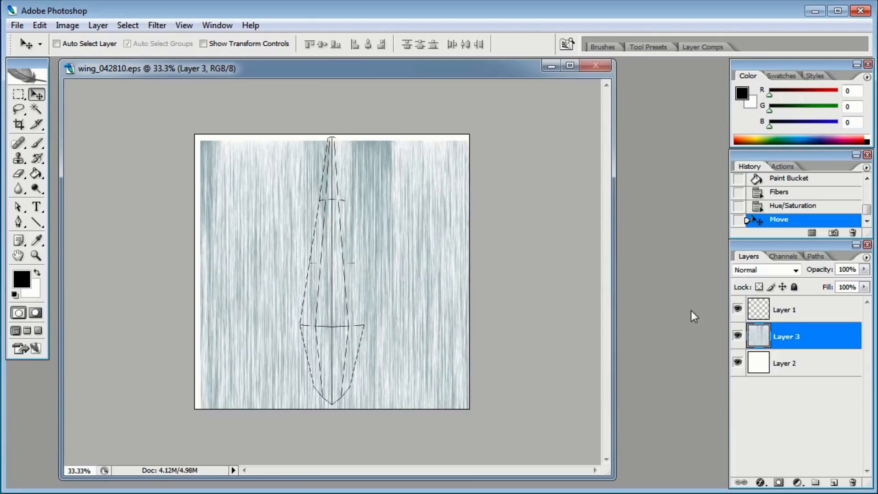
pyautogui.moveTo(393, 265); pyautogui.dragTo(386, 269)
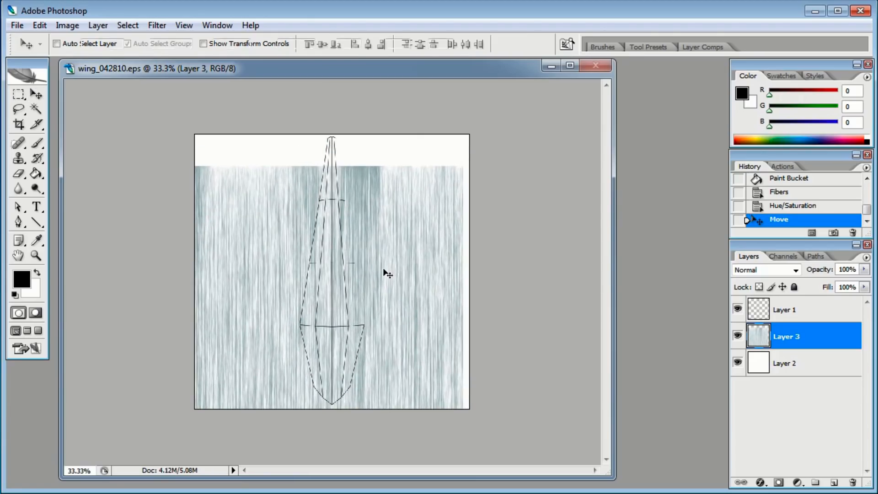
pyautogui.hotkey('ctrl', 't')
pyautogui.moveTo(495, 213); pyautogui.dragTo(266, 190)
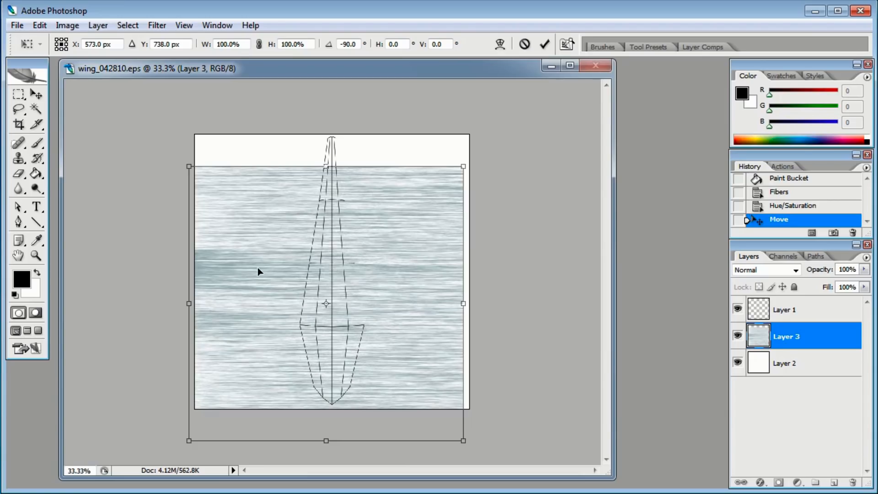
pyautogui.moveTo(254, 272); pyautogui.dragTo(392, 238)
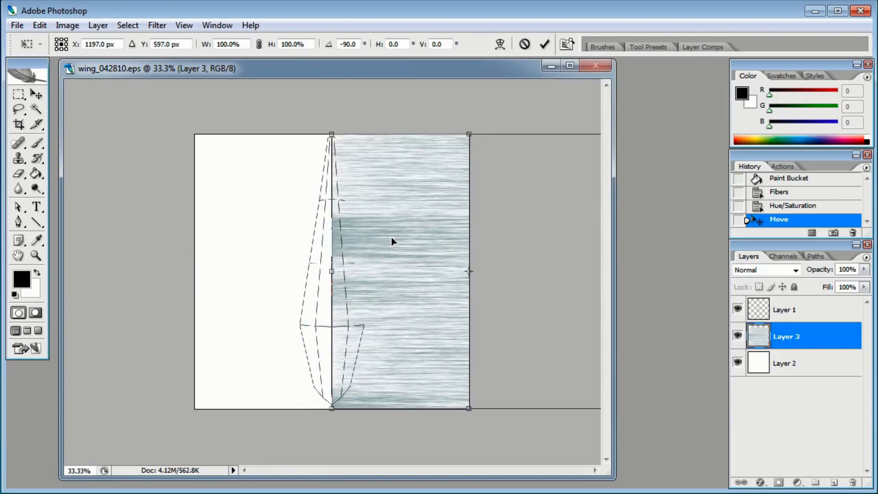
pyautogui.press('Return')
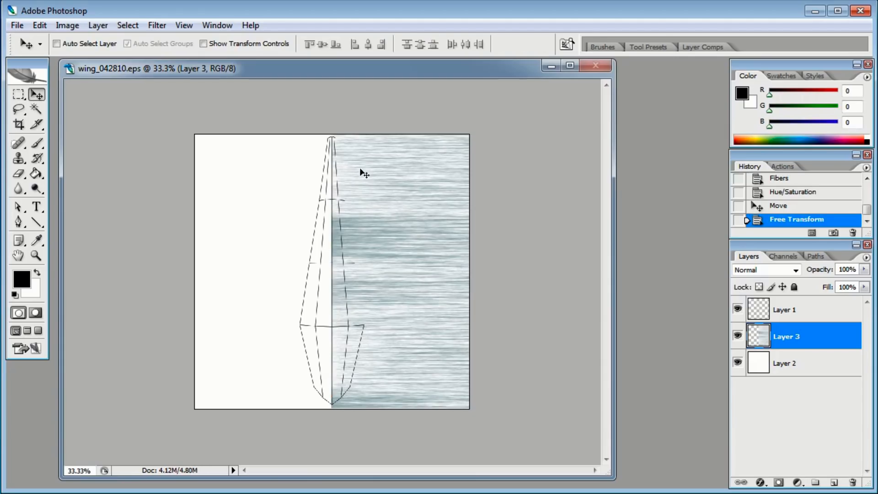
# Select a vertical strip of the fibers beside the feather's center line, copy it and paste it as a new layer
pyautogui.click(19, 95)
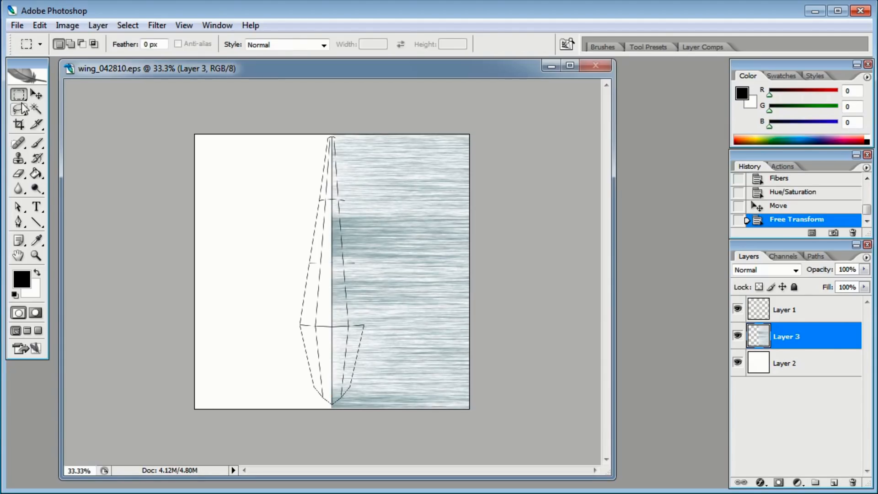
pyautogui.moveTo(297, 117); pyautogui.dragTo(391, 431)
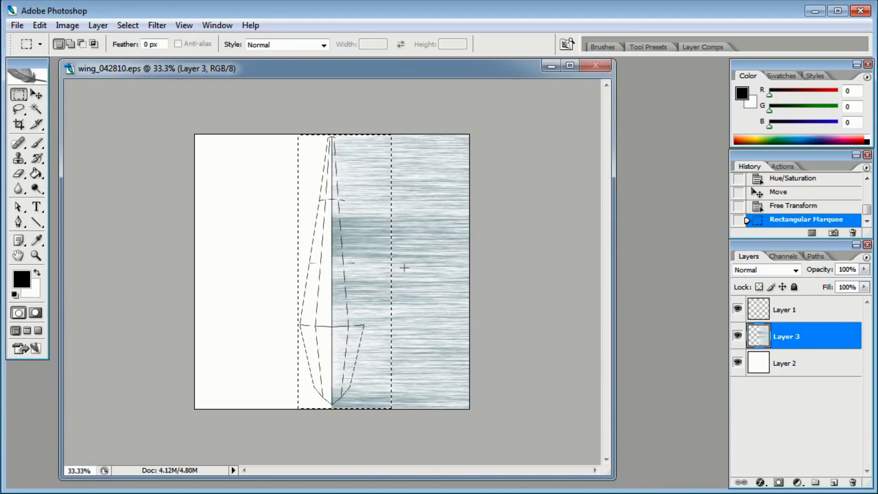
pyautogui.hotkey('ctrl', 'c')
pyautogui.hotkey('ctrl', 'v')
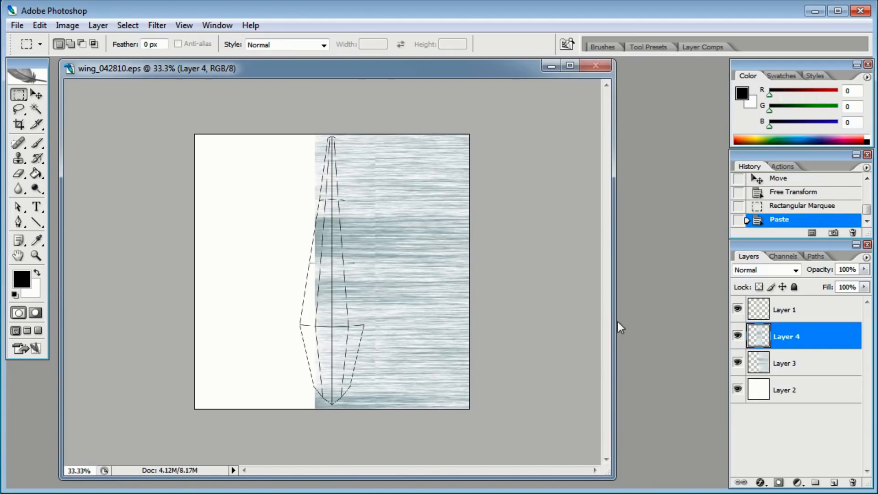
# Hide the original fibers layer and move the pasted strip so it starts at the feather's center line
pyautogui.click(738, 363)
pyautogui.press('v')
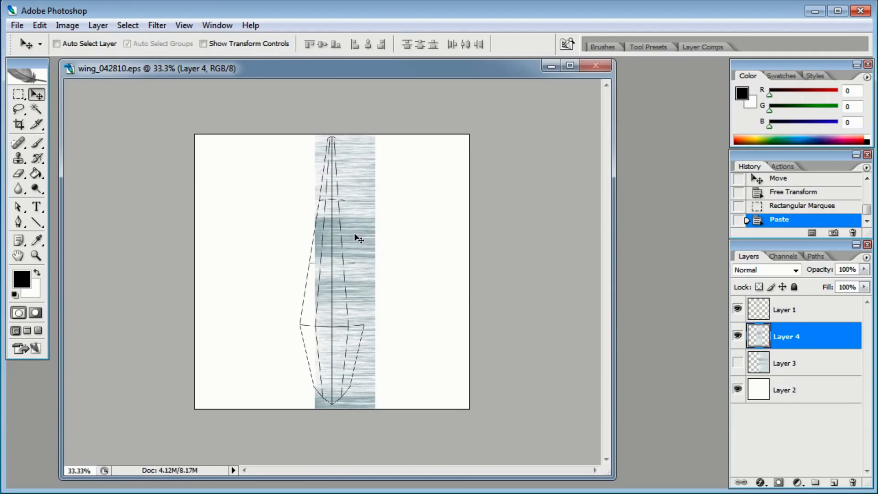
pyautogui.moveTo(357, 240); pyautogui.dragTo(374, 239)
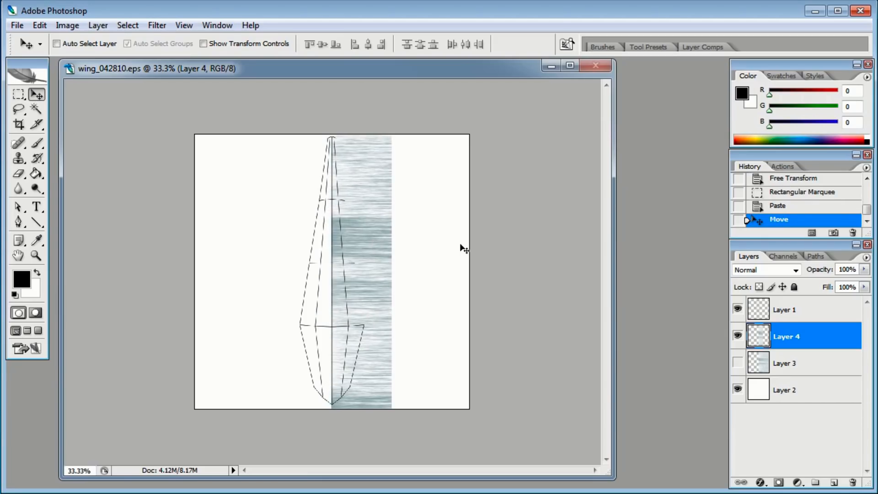
# Distort the strip so its fibers slant diagonally away from the center line, narrowing it to the feather's right half
pyautogui.click(40, 25)
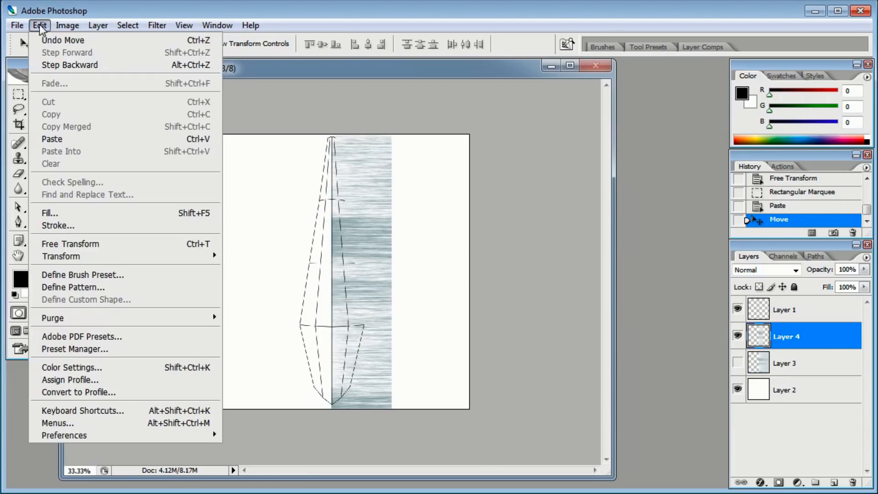
pyautogui.moveTo(105, 256)
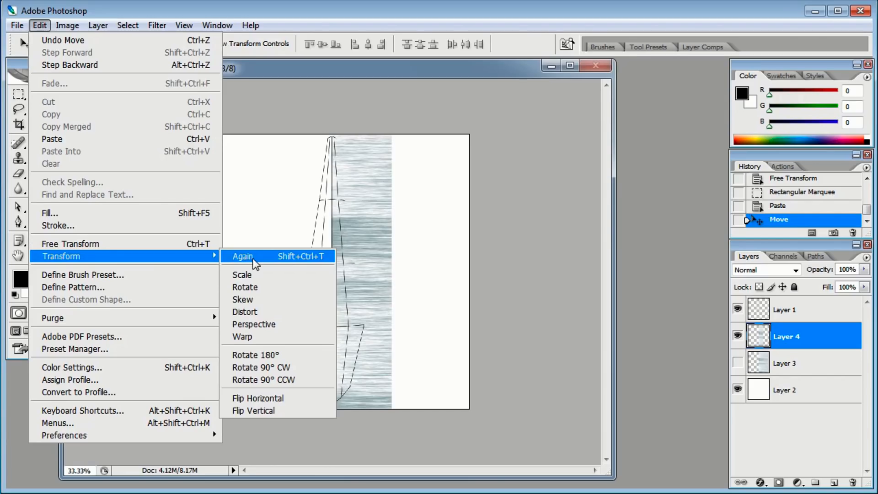
pyautogui.click(267, 315)
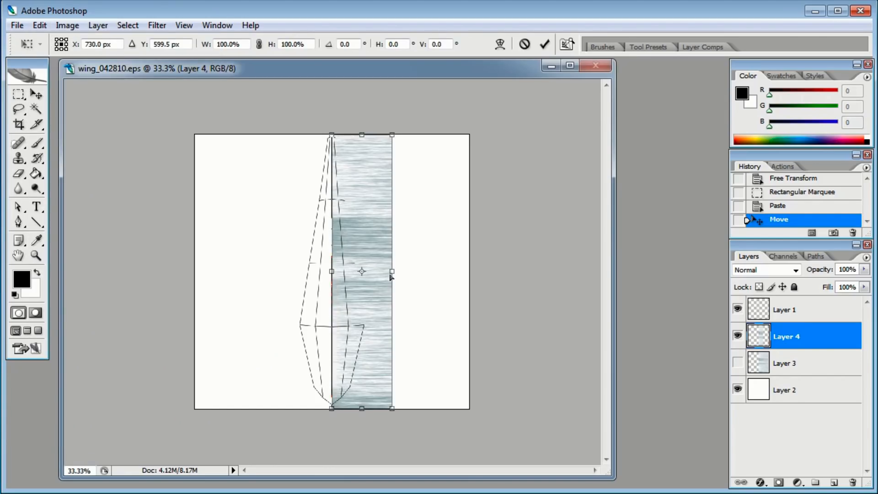
pyautogui.moveTo(393, 273); pyautogui.dragTo(382, 309)
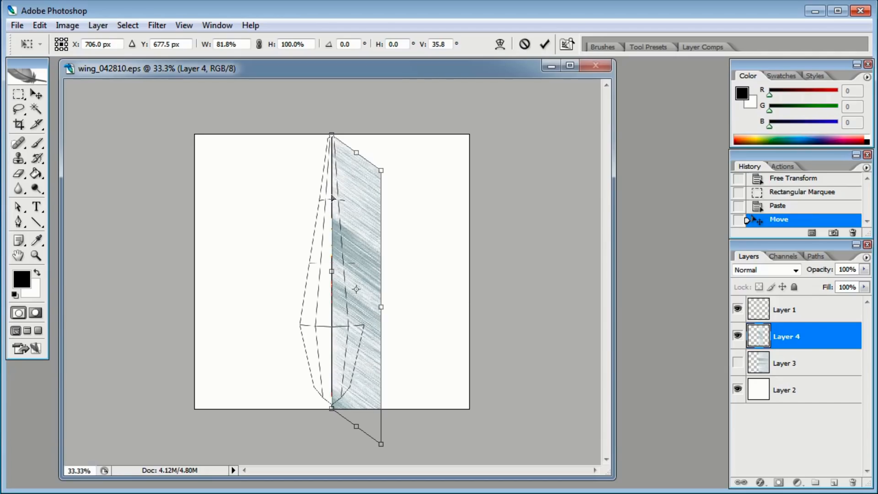
pyautogui.moveTo(381, 309); pyautogui.dragTo(382, 317)
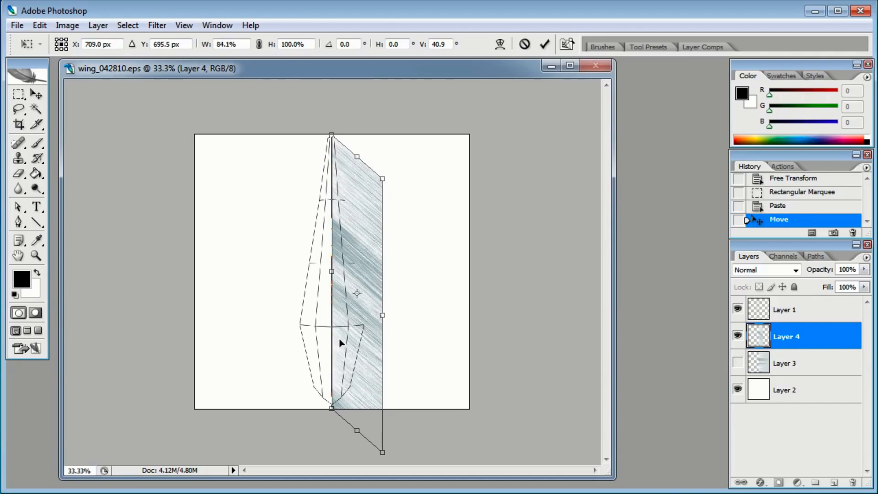
pyautogui.moveTo(384, 181); pyautogui.dragTo(373, 181)
pyautogui.moveTo(382, 455); pyautogui.dragTo(376, 451)
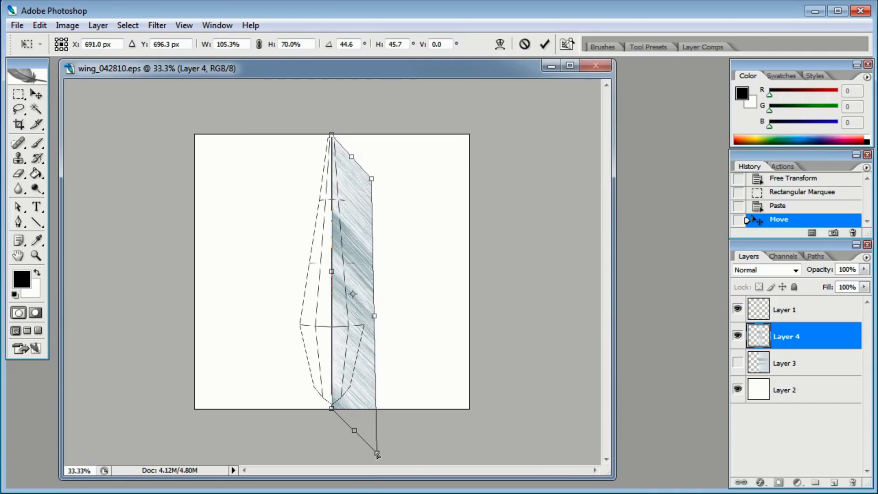
pyautogui.press('Return')
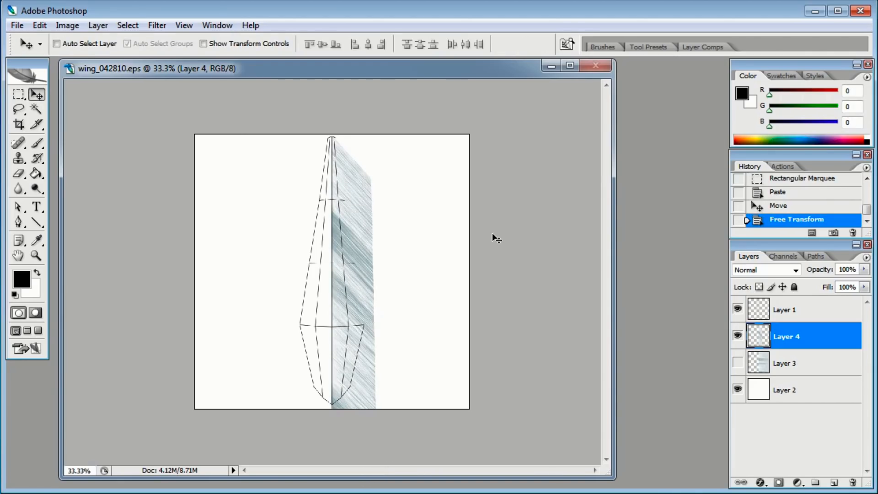
# Duplicate the strip layer, flip the copy horizontally and move it to the left of the center line
pyautogui.moveTo(821, 334); pyautogui.dragTo(832, 481)
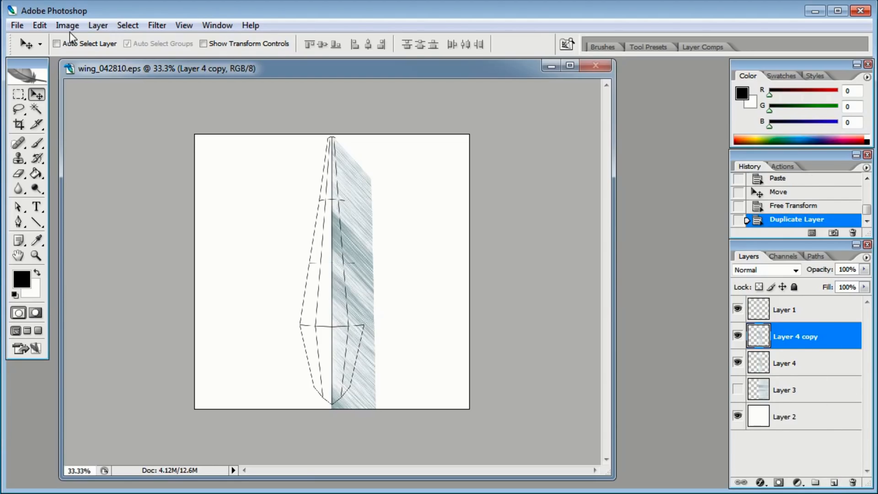
pyautogui.click(40, 26)
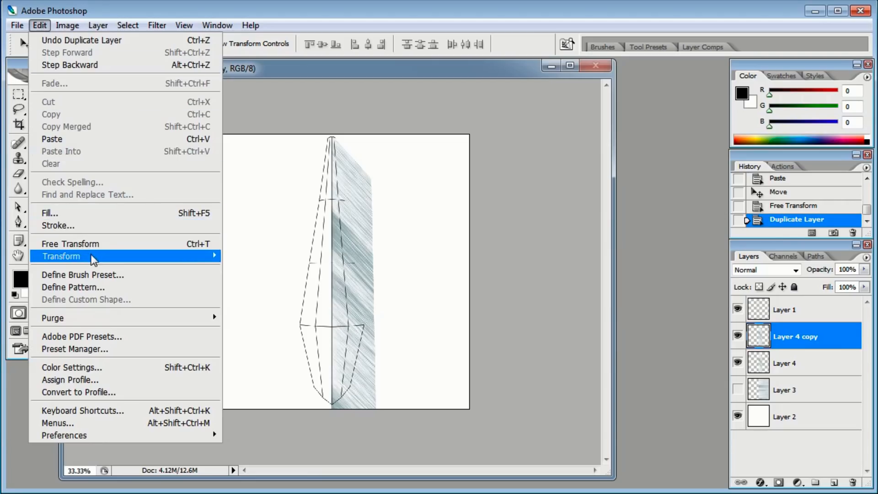
pyautogui.moveTo(96, 258)
pyautogui.click(310, 403)
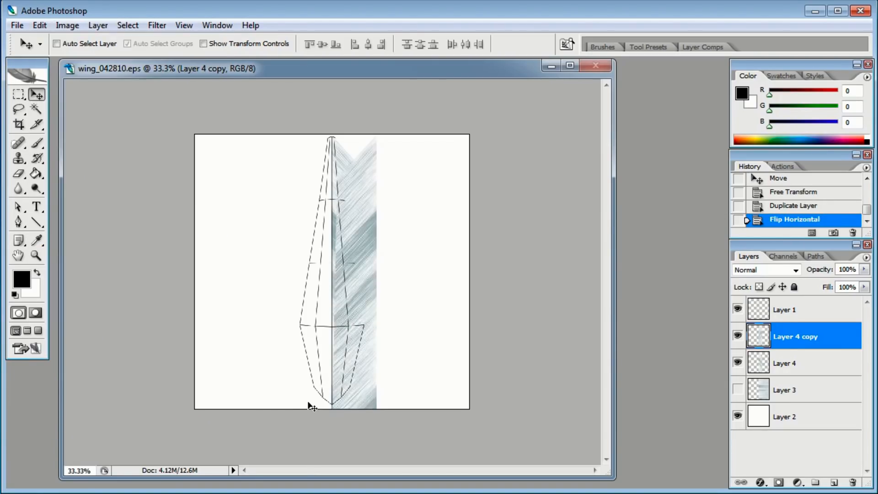
pyautogui.moveTo(370, 267); pyautogui.dragTo(322, 259)
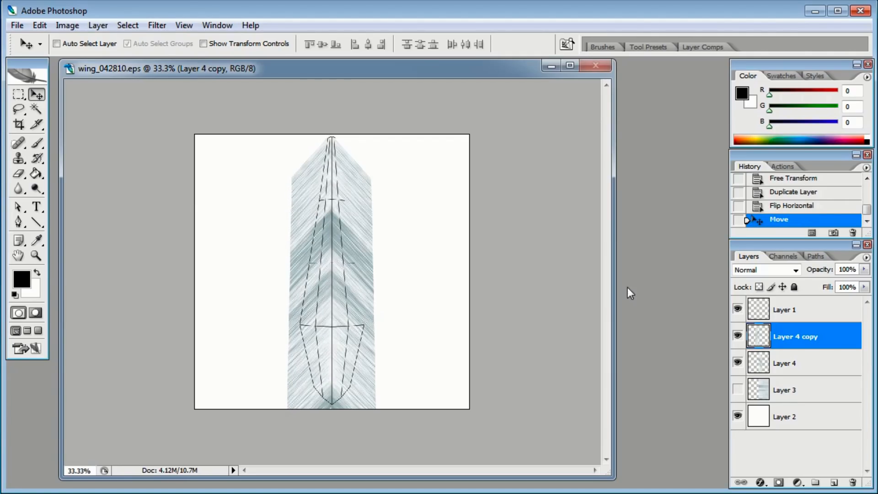
# Zoom in and nudge the mirrored strip so the chevron pattern lines up along the feather's center line
pyautogui.click(737, 309)
pyautogui.hotkey('ctrl', '+')
pyautogui.hotkey('ctrl', '+')
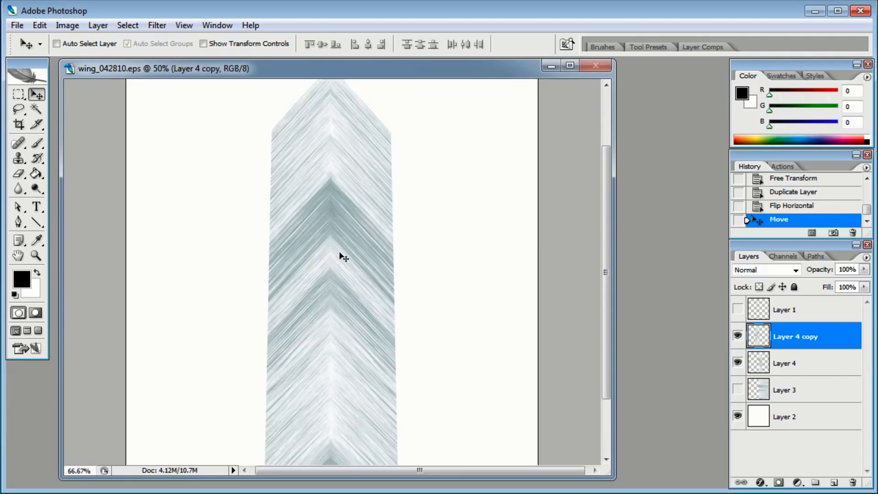
pyautogui.click(737, 309)
pyautogui.moveTo(334, 176); pyautogui.dragTo(335, 247)
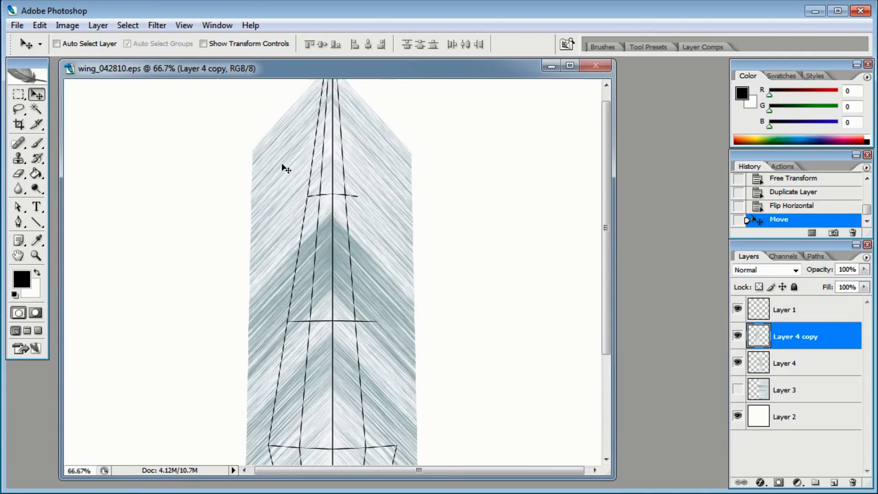
pyautogui.moveTo(281, 166); pyautogui.dragTo(284, 181)
pyautogui.moveTo(370, 306); pyautogui.dragTo(378, 157)
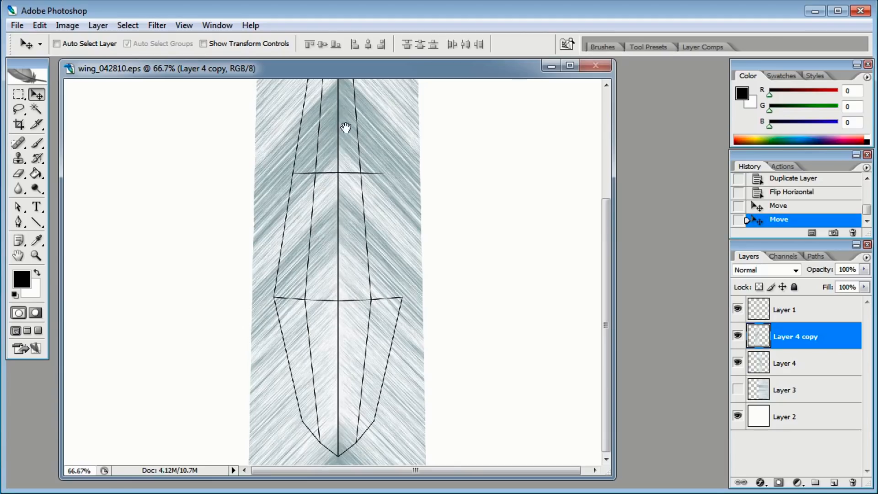
pyautogui.moveTo(345, 128); pyautogui.dragTo(353, 209)
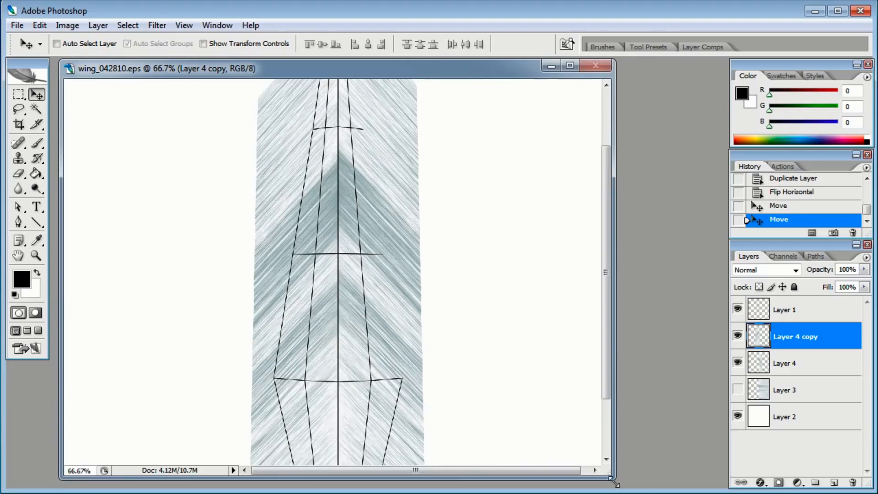
# Draw a thin closed shape along the feather's center line with the Pen tool to form the shaft
pyautogui.moveTo(613, 478); pyautogui.dragTo(659, 492)
pyautogui.moveTo(654, 362); pyautogui.dragTo(655, 281)
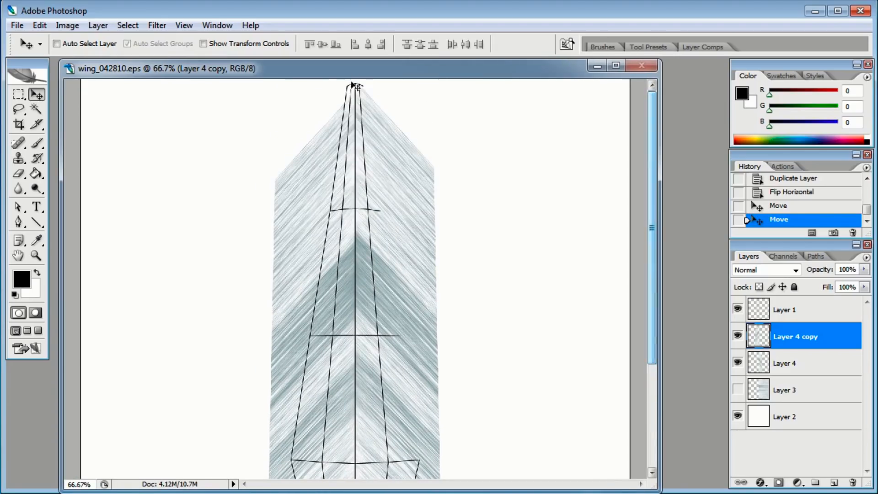
pyautogui.click(36, 223)
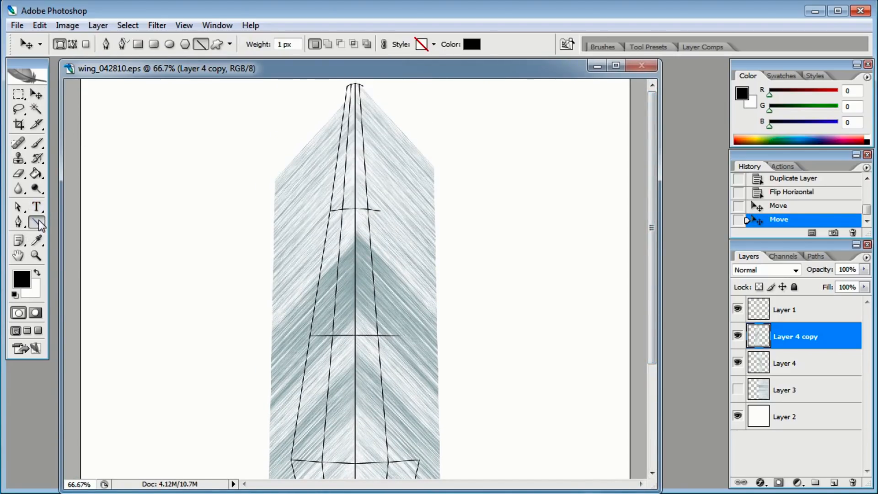
pyautogui.click(38, 223)
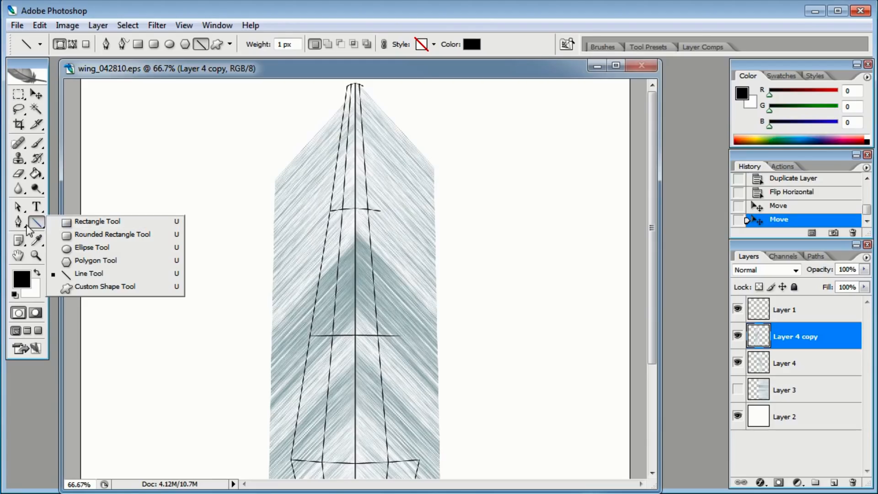
pyautogui.click(19, 222)
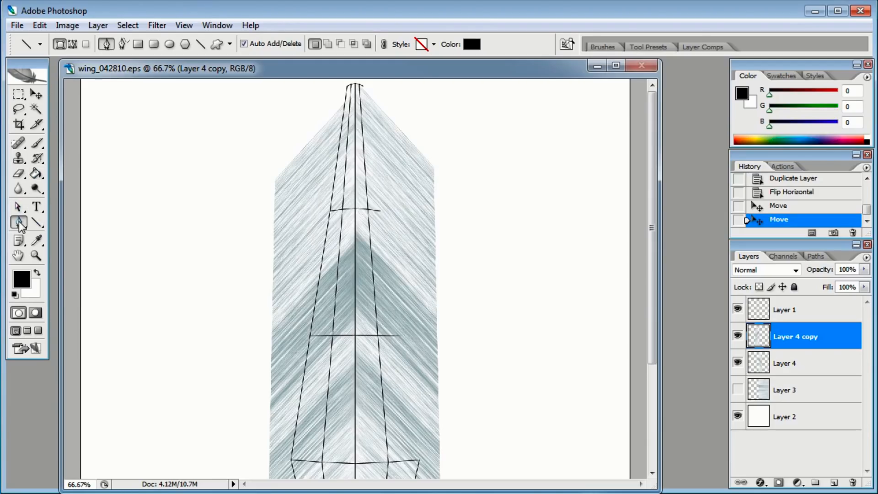
pyautogui.click(68, 221)
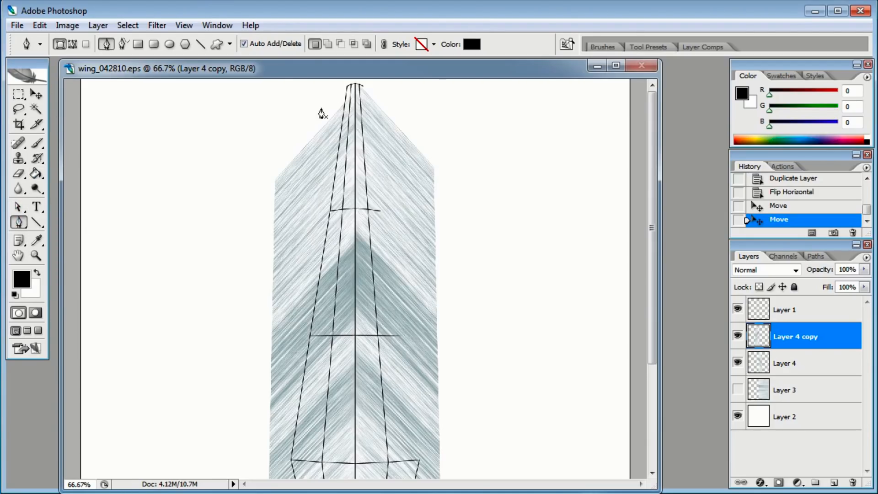
pyautogui.click(354, 89)
pyautogui.click(350, 89)
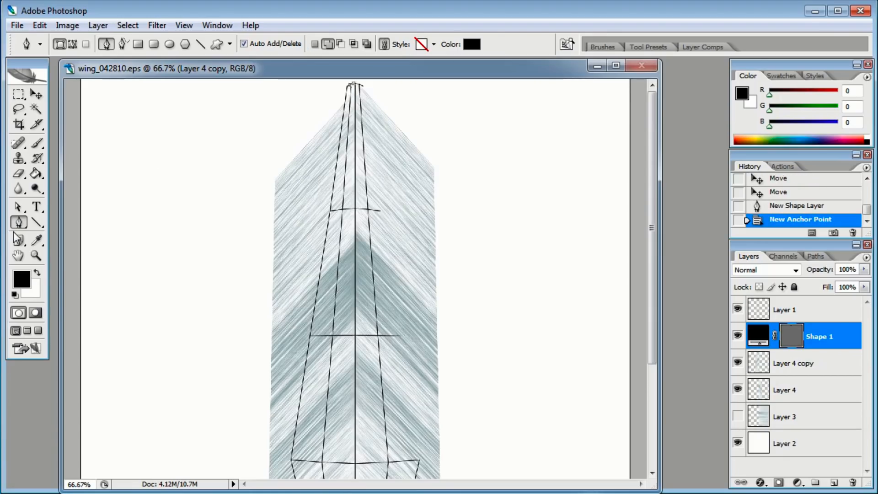
pyautogui.scroll(-5, 390, 215)
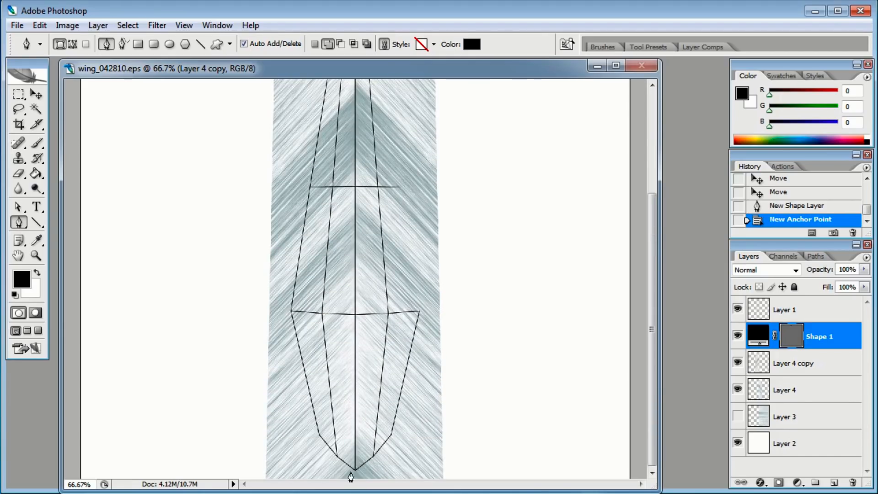
pyautogui.moveTo(355, 474); pyautogui.dragTo(356, 419)
pyautogui.click(356, 474)
pyautogui.moveTo(393, 212); pyautogui.dragTo(396, 425)
pyautogui.moveTo(359, 85); pyautogui.dragTo(361, 80)
pyautogui.click(353, 85)
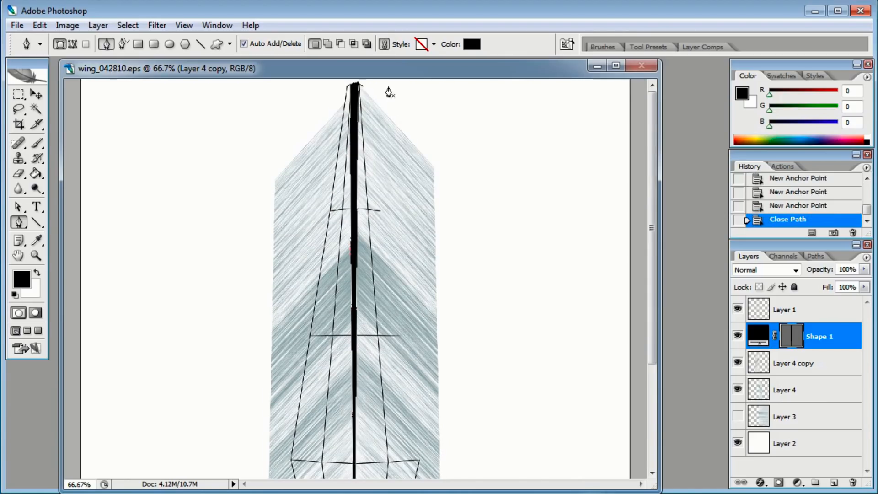
# Adjust the shaft's top anchor point and change the shaft shape's fill colour to white
pyautogui.press('a')
pyautogui.moveTo(357, 87); pyautogui.dragTo(359, 94)
pyautogui.moveTo(369, 359); pyautogui.dragTo(392, 213)
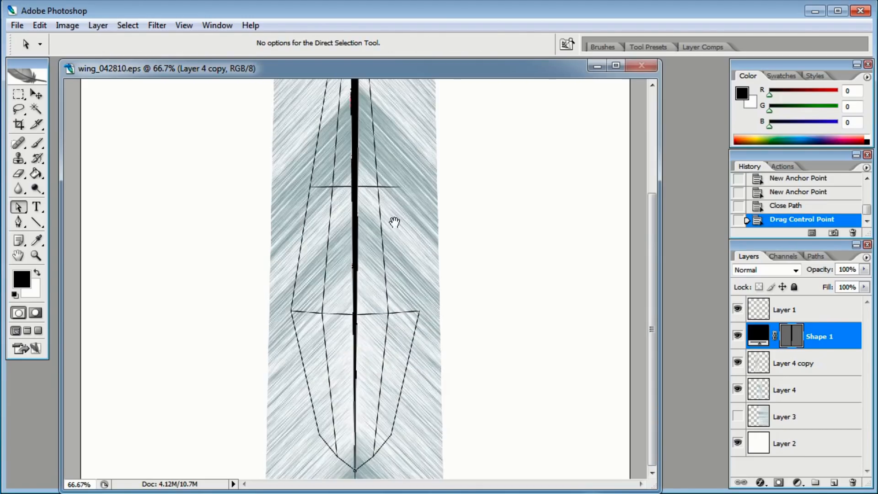
pyautogui.doubleClick(758, 336)
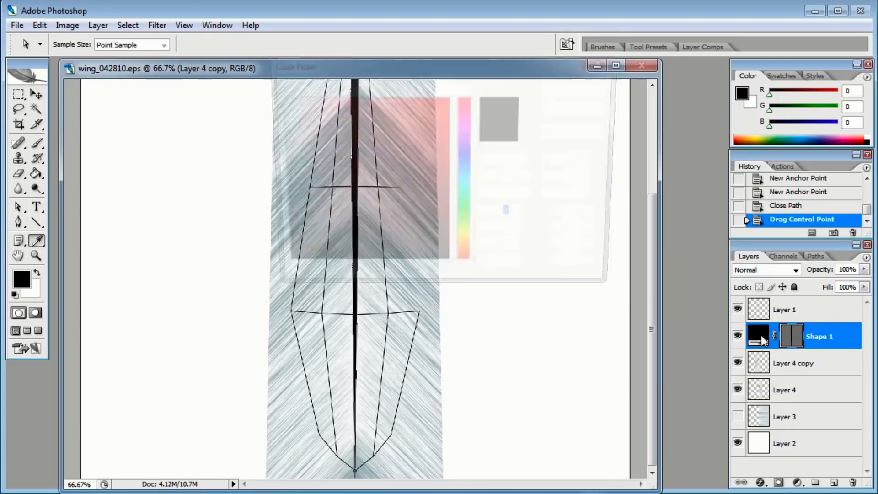
pyautogui.click(580, 89)
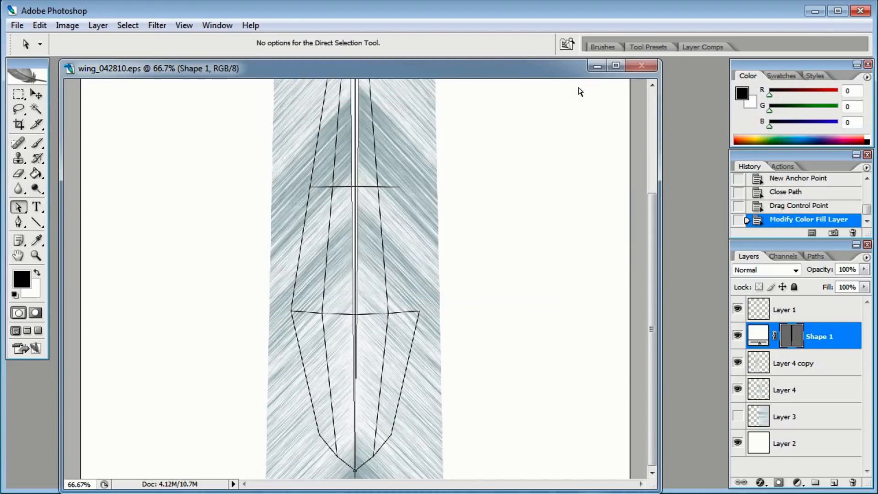
# Select the guide-lines layer and hide it
pyautogui.click(37, 94)
pyautogui.click(838, 316)
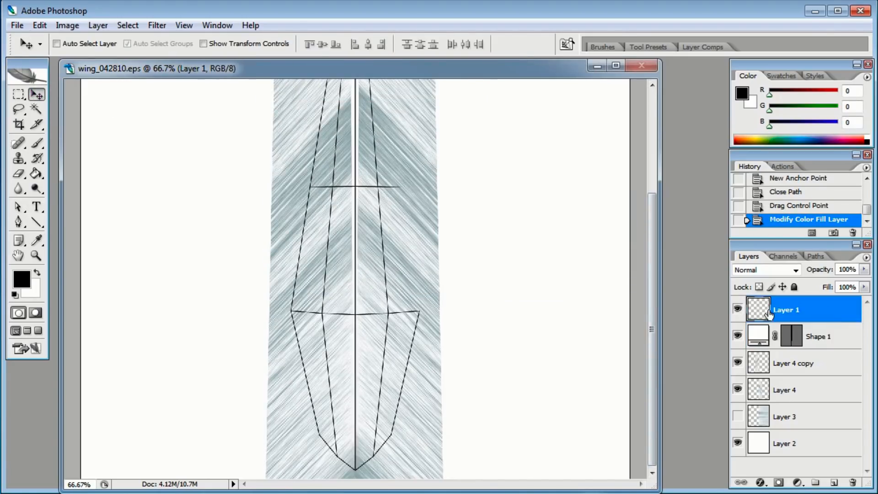
pyautogui.click(738, 310)
pyautogui.moveTo(363, 137); pyautogui.dragTo(355, 282)
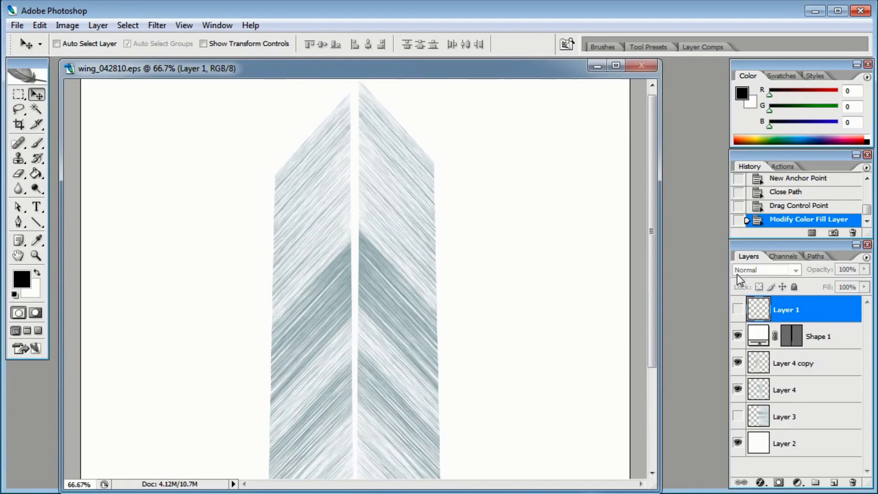
# Add an Inner Shadow layer style to the shaft shape layer with 0 px distance
pyautogui.doubleClick(843, 343)
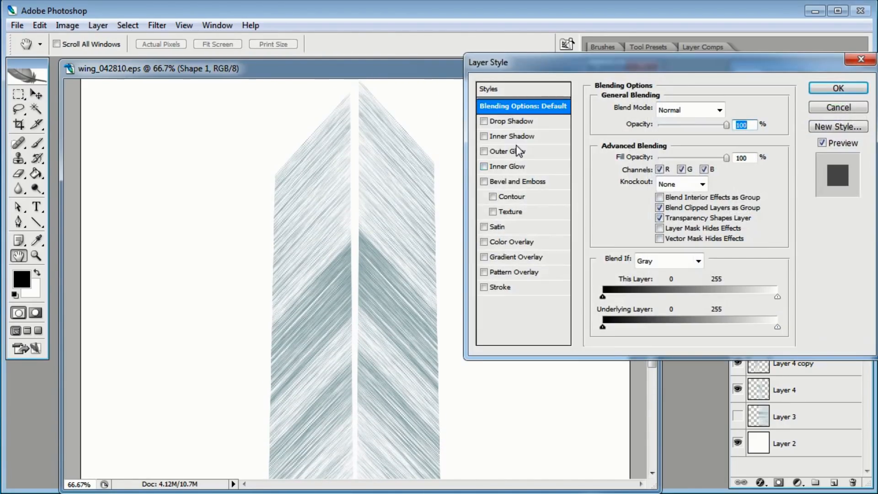
pyautogui.click(484, 136)
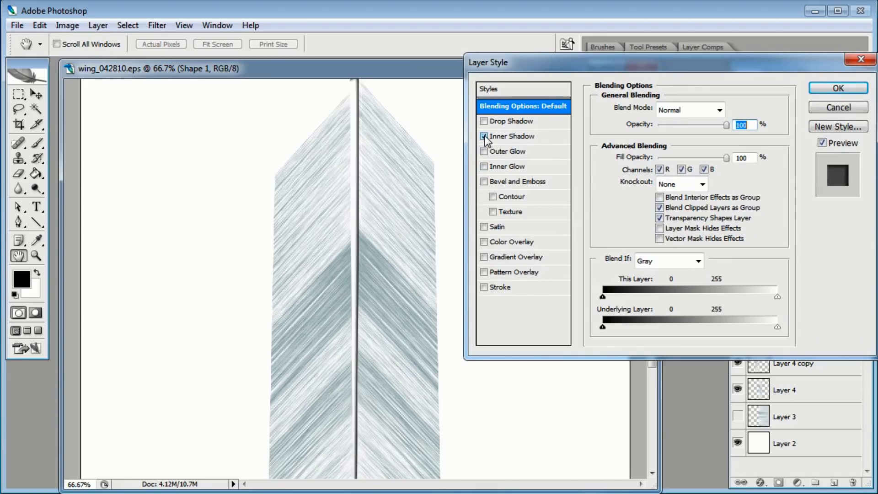
pyautogui.click(503, 136)
pyautogui.moveTo(651, 167); pyautogui.dragTo(647, 193)
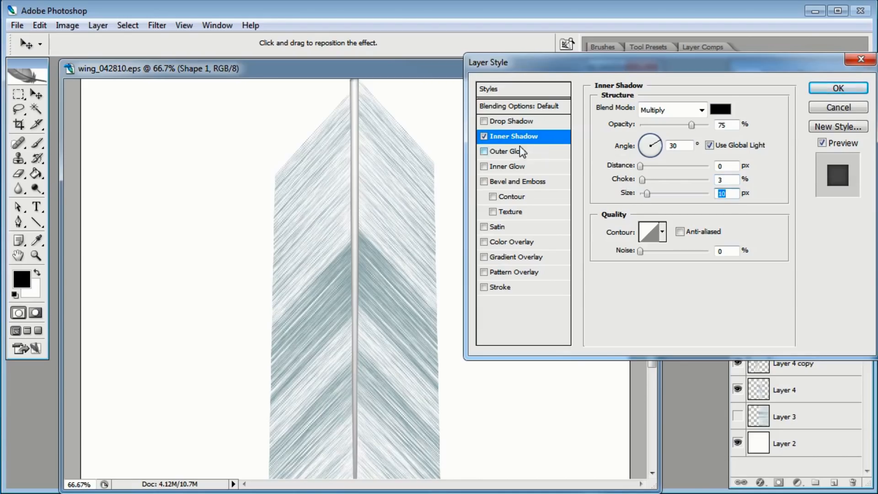
# Add a Drop Shadow to the shaft with 0 px distance and about 65% opacity, then apply the style
pyautogui.click(484, 121)
pyautogui.click(514, 122)
pyautogui.moveTo(644, 166); pyautogui.dragTo(639, 166)
pyautogui.moveTo(644, 194); pyautogui.dragTo(641, 165)
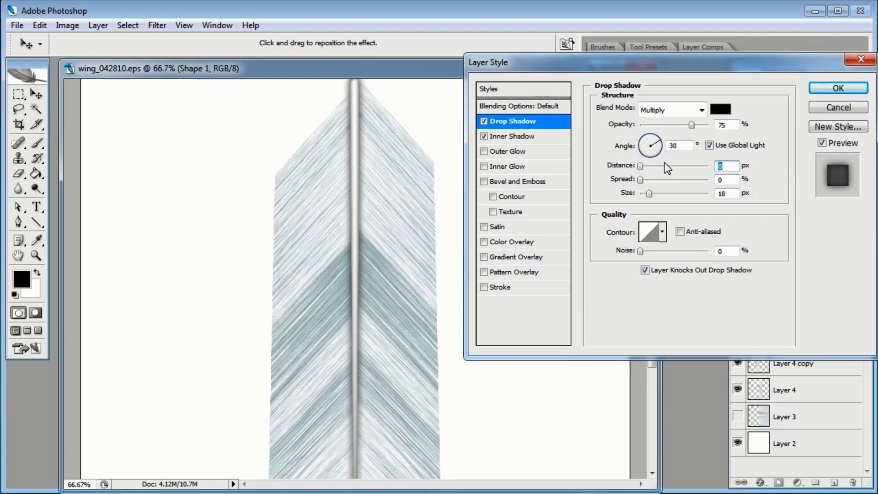
pyautogui.click(696, 111)
pyautogui.click(732, 80)
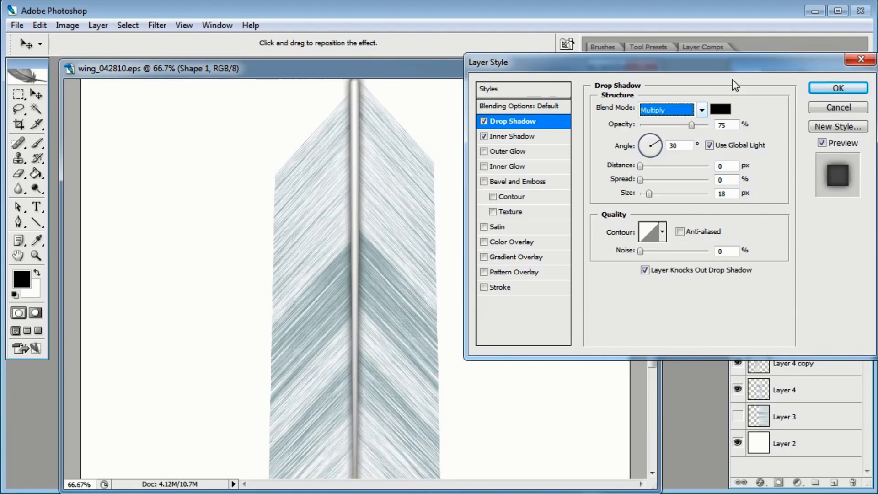
pyautogui.moveTo(691, 126); pyautogui.dragTo(678, 126)
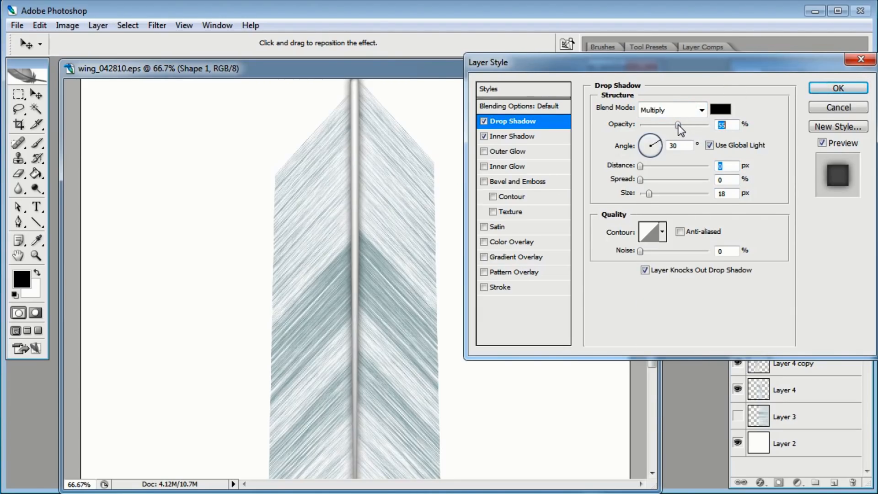
pyautogui.click(838, 88)
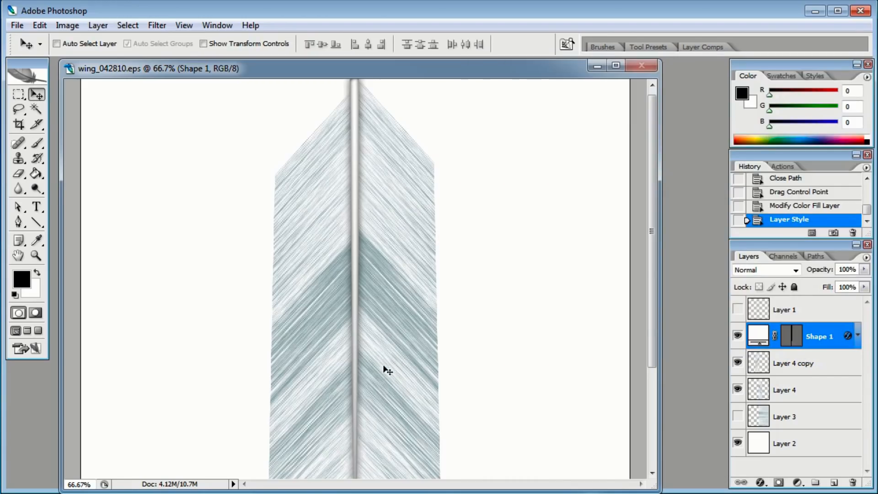
# Save the feather for web as a JPEG named texturemap
pyautogui.moveTo(385, 368); pyautogui.dragTo(396, 218)
pyautogui.moveTo(384, 166); pyautogui.dragTo(382, 319)
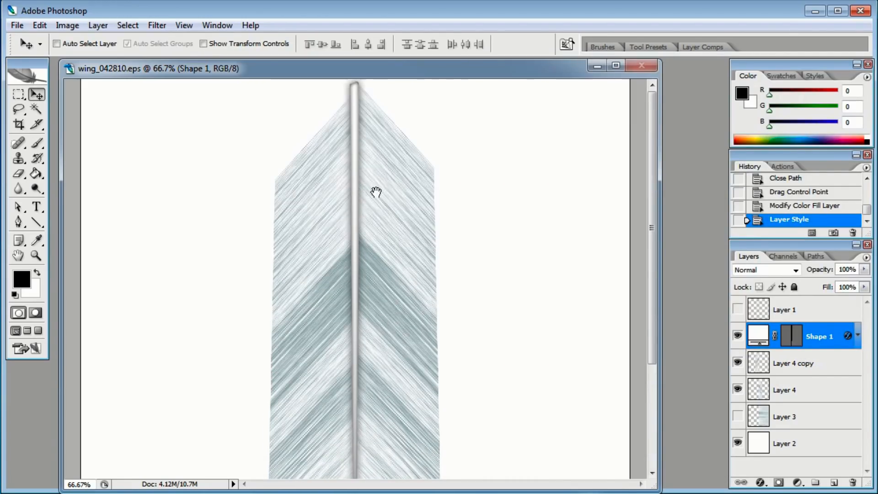
pyautogui.click(17, 25)
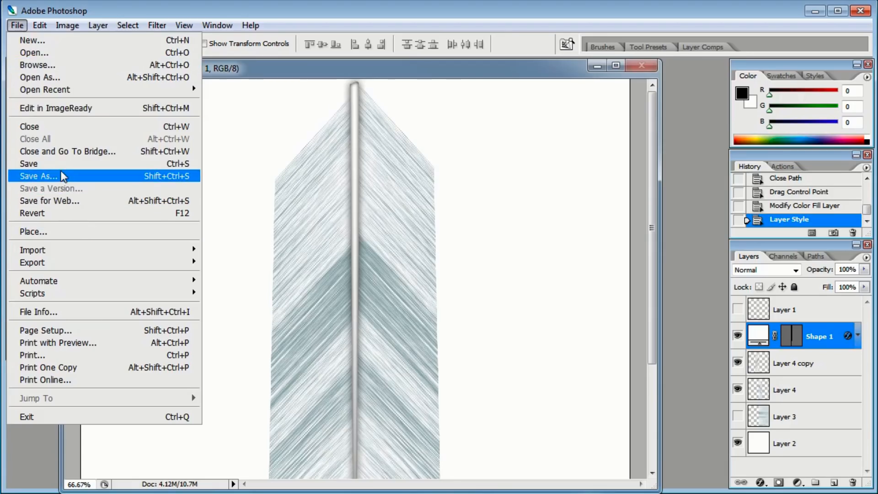
pyautogui.click(65, 205)
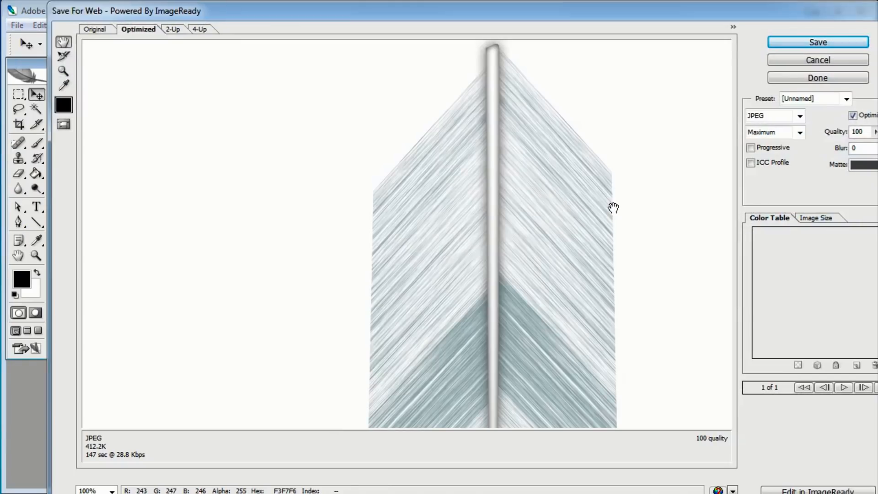
pyautogui.click(794, 42)
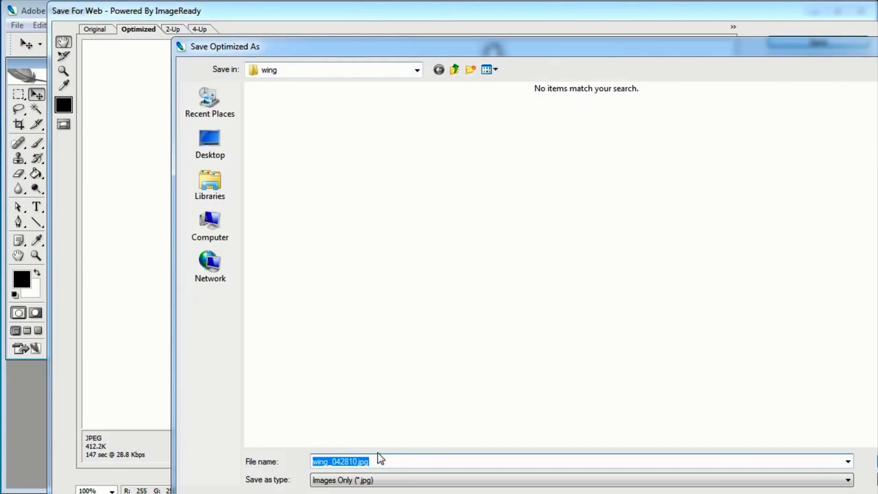
pyautogui.click(359, 460)
pyautogui.write('texturemap')
pyautogui.press('Return')
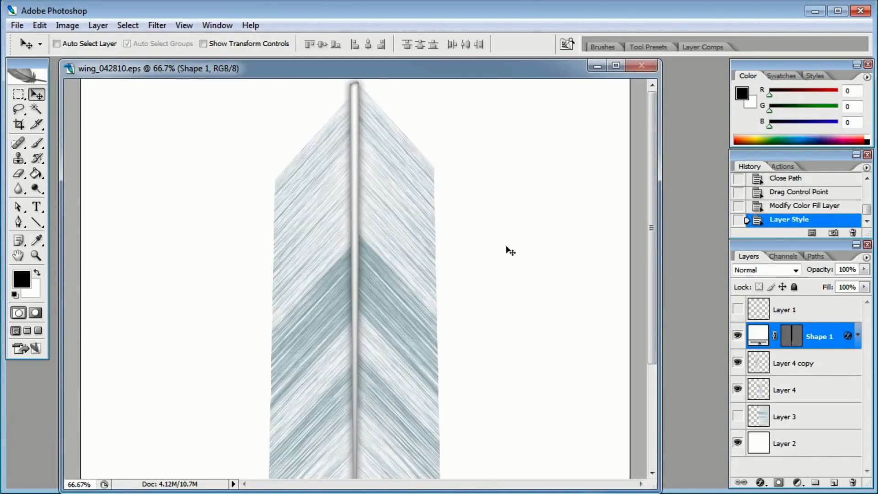
# Hide the white background layer and show the guide-lines layer again
pyautogui.moveTo(652, 193); pyautogui.dragTo(659, 344)
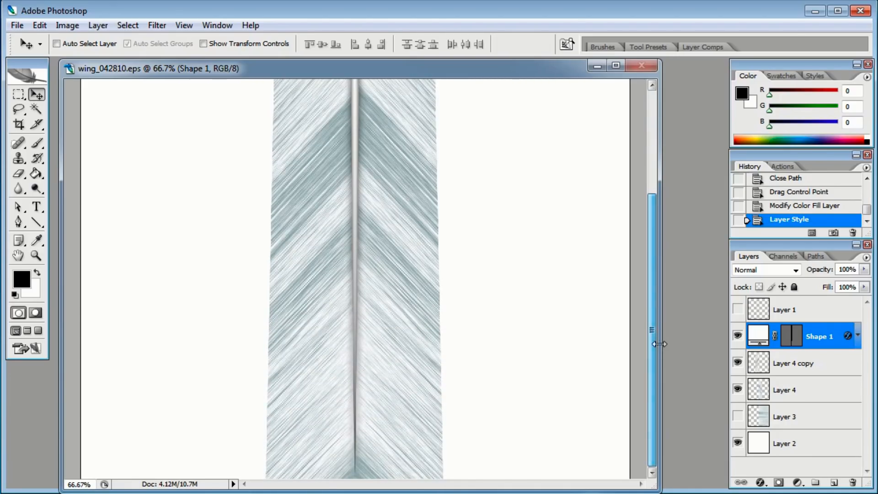
pyautogui.click(737, 443)
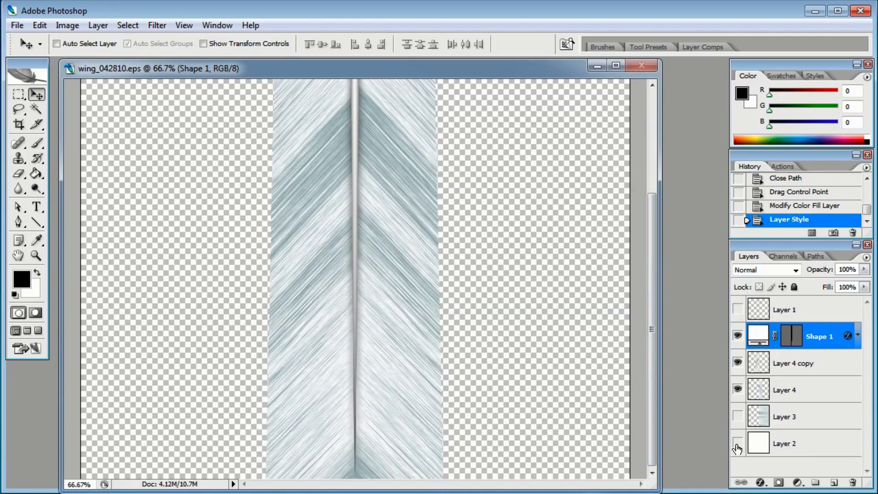
pyautogui.click(815, 311)
pyautogui.click(737, 310)
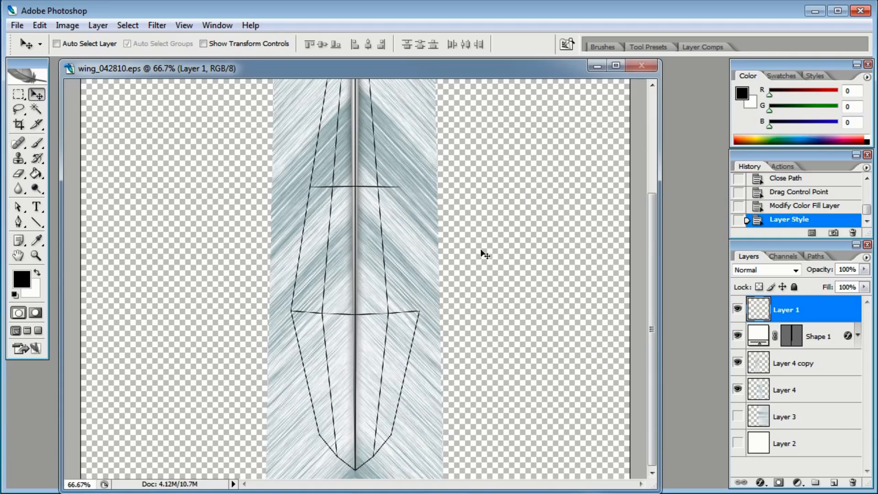
# Trace a closed Pen shape around the feather's outer guide outline, from the tip down to the base and back
pyautogui.moveTo(399, 186); pyautogui.dragTo(410, 289)
pyautogui.moveTo(412, 213); pyautogui.dragTo(414, 287)
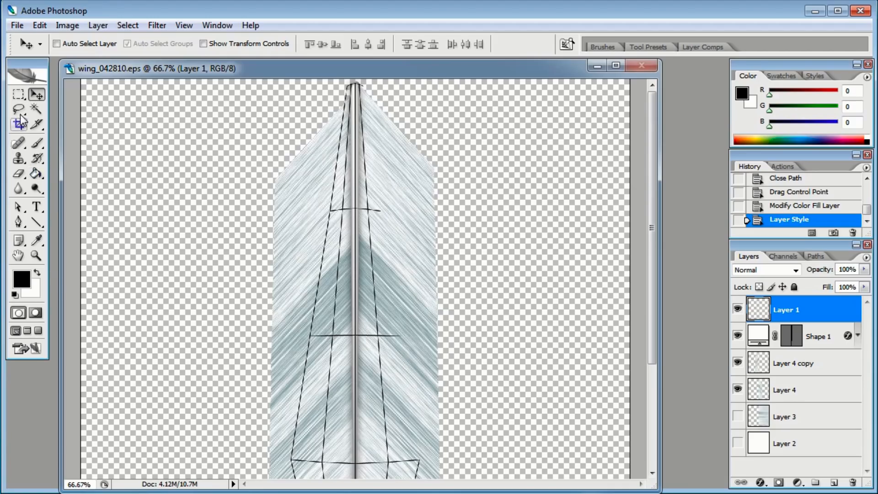
pyautogui.click(18, 223)
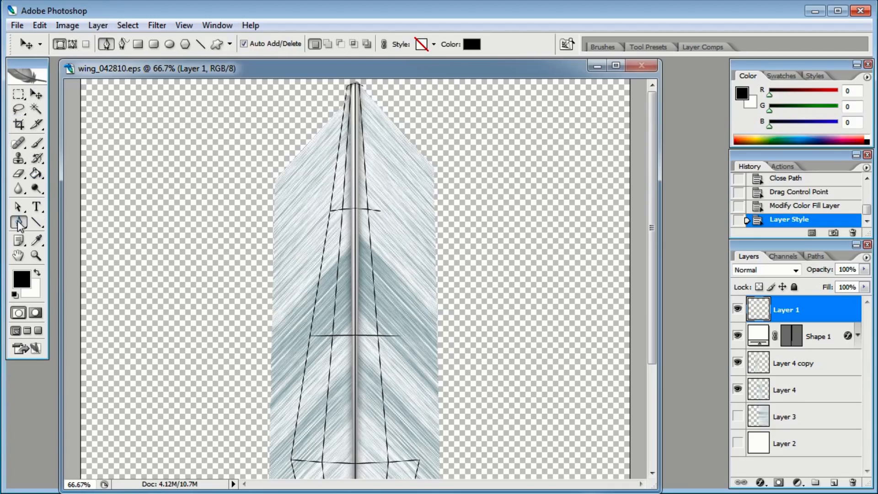
pyautogui.click(349, 96)
pyautogui.scroll(-5, 334, 320)
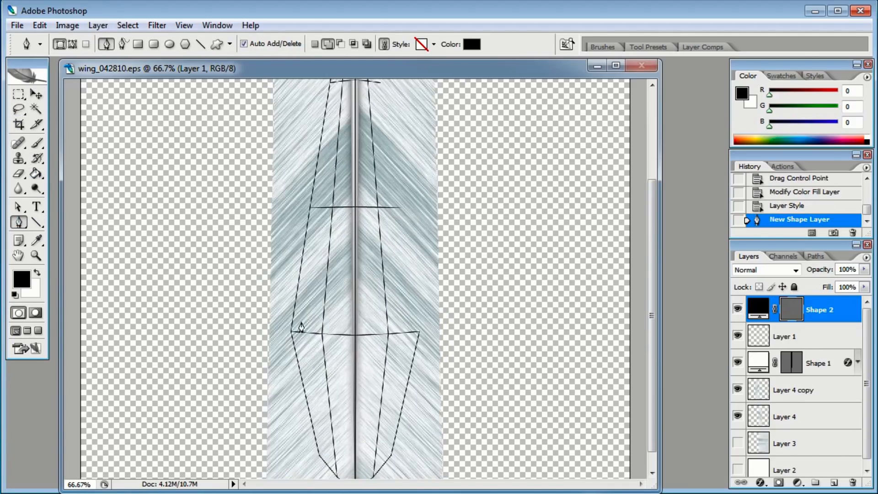
pyautogui.click(297, 331)
pyautogui.click(322, 449)
pyautogui.scroll(-1, 348, 412)
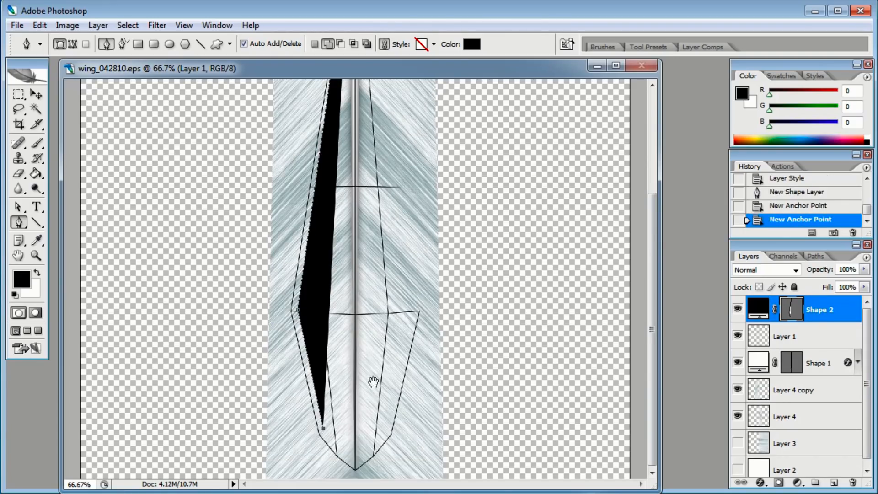
pyautogui.click(356, 458)
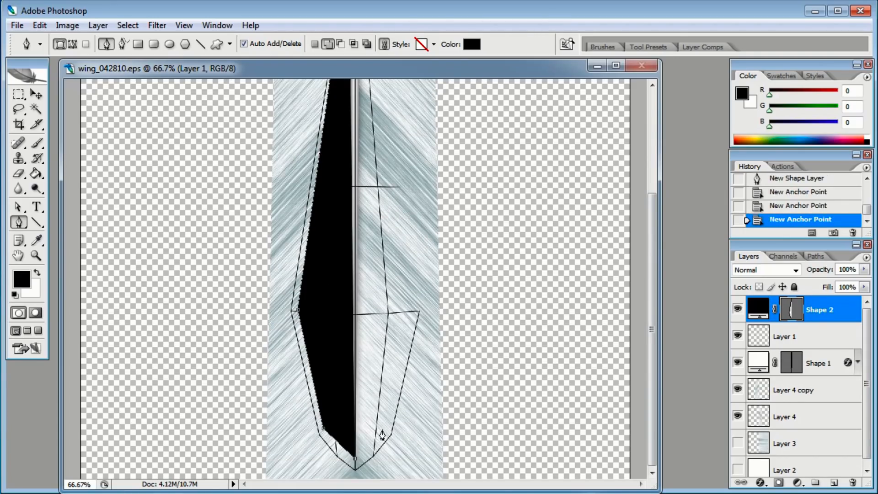
pyautogui.click(383, 430)
pyautogui.click(414, 313)
pyautogui.moveTo(429, 223); pyautogui.dragTo(430, 355)
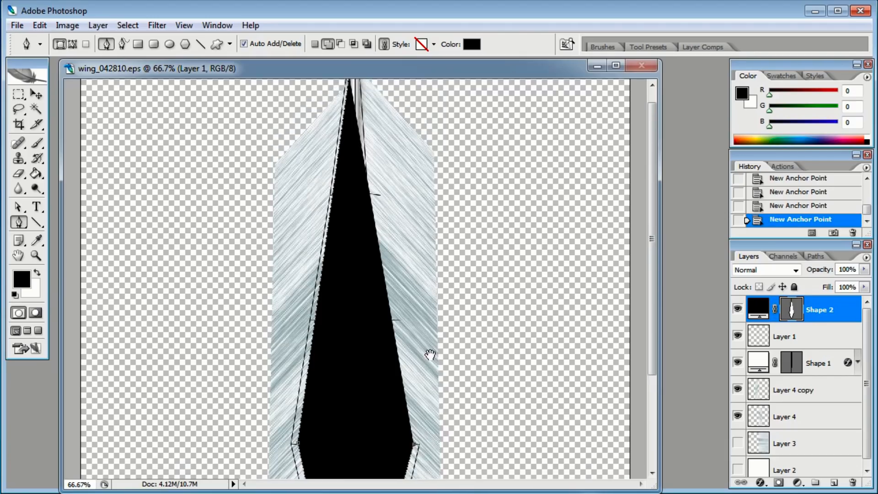
pyautogui.moveTo(368, 99); pyautogui.dragTo(369, 115)
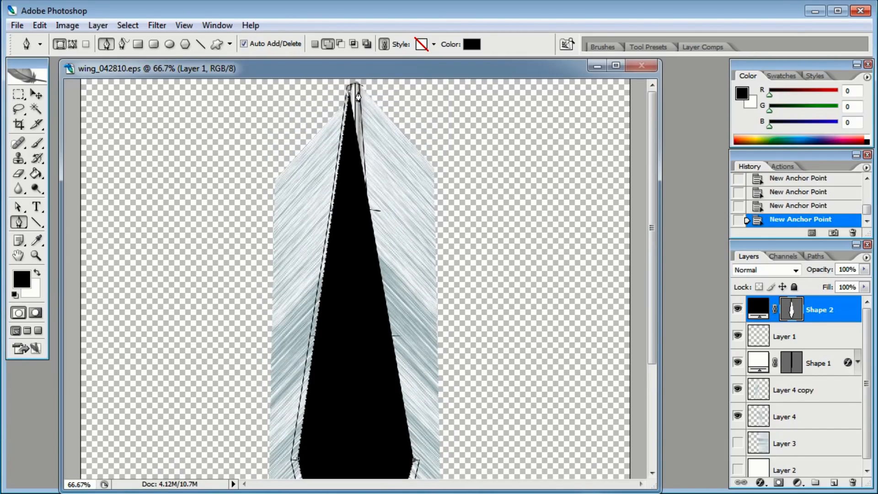
pyautogui.click(361, 101)
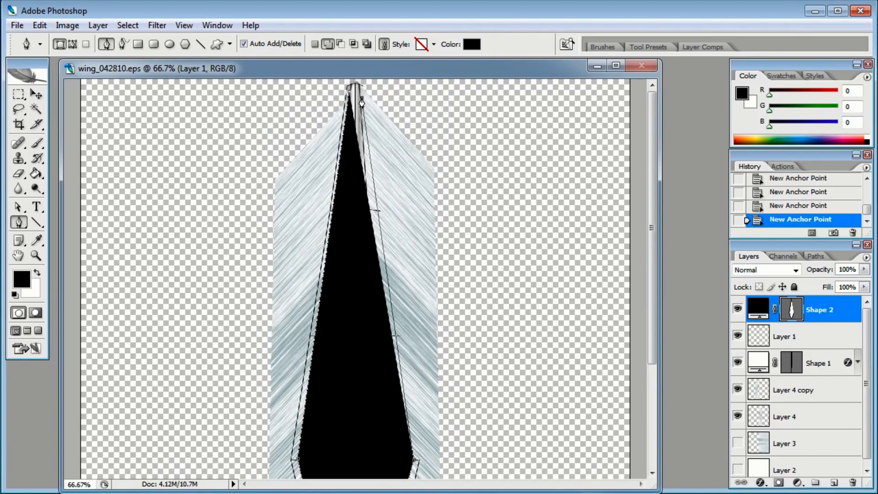
pyautogui.click(351, 95)
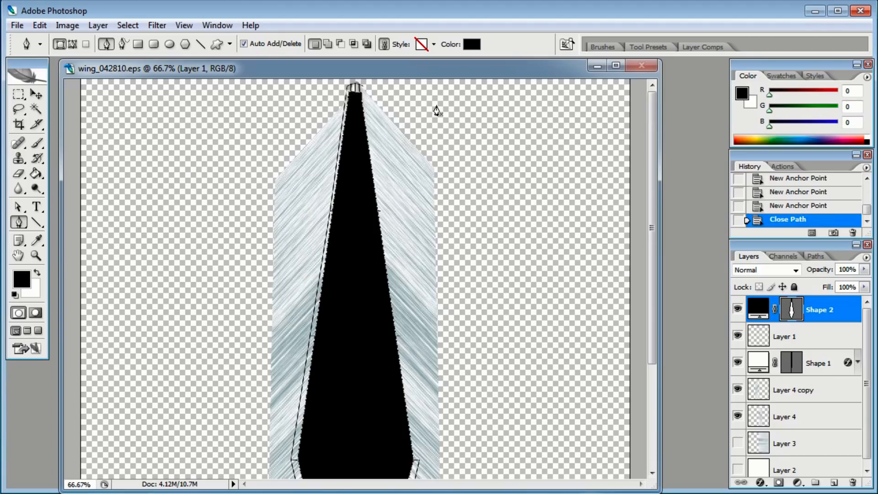
# Fill the new shape with an off-white color sampled from the feather and hide the layers beneath it
pyautogui.doubleClick(758, 309)
pyautogui.click(296, 100)
pyautogui.moveTo(296, 100); pyautogui.dragTo(274, 96)
pyautogui.click(582, 88)
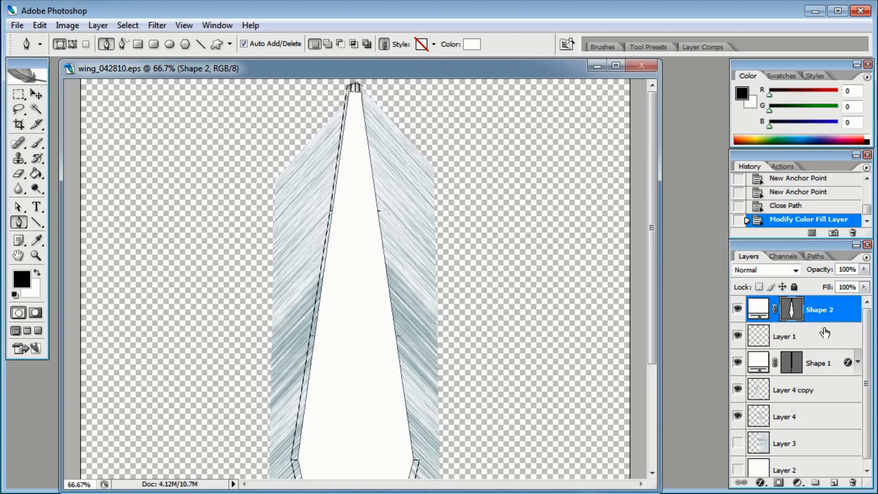
pyautogui.scroll(-1, 823, 344)
pyautogui.moveTo(738, 411); pyautogui.dragTo(738, 330)
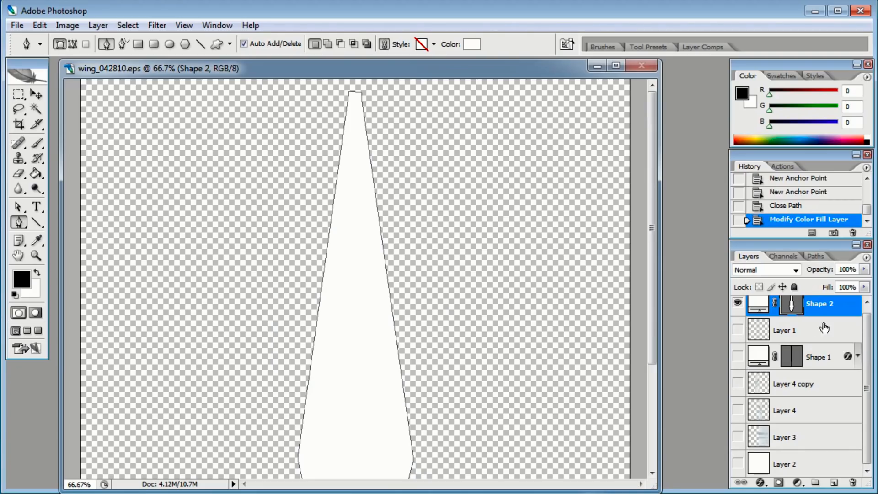
# Add an Outer Glow to the shape with Normal blend mode, white color and 35 px size
pyautogui.doubleClick(850, 309)
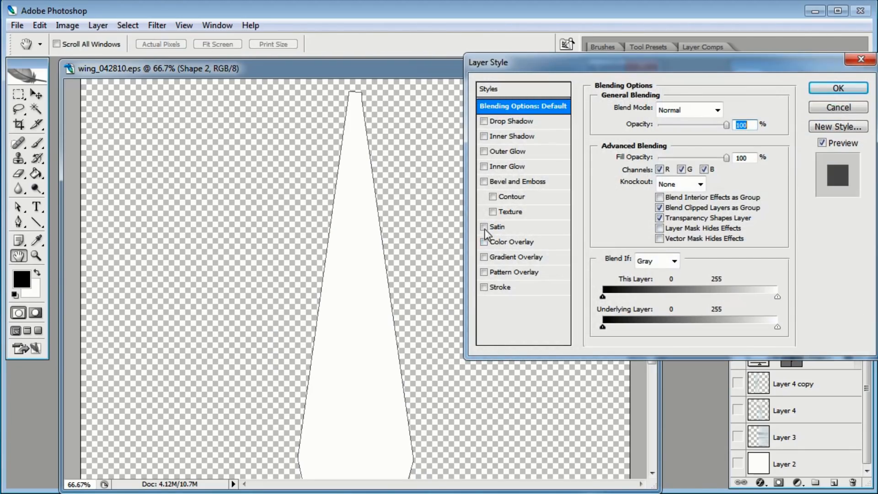
pyautogui.click(484, 152)
pyautogui.click(507, 151)
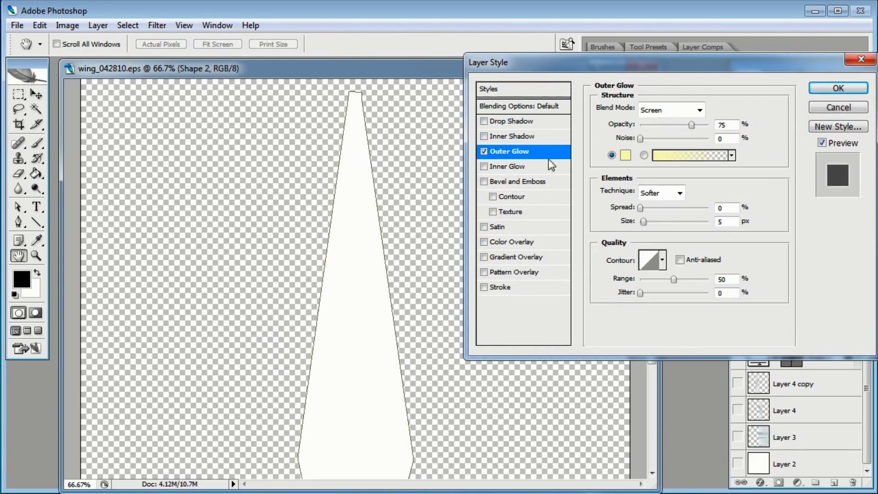
pyautogui.click(669, 110)
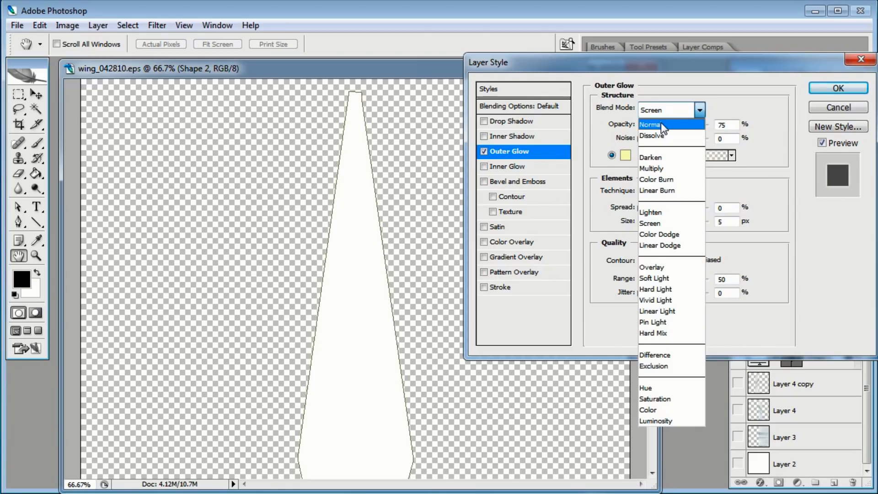
pyautogui.click(661, 124)
pyautogui.click(626, 155)
pyautogui.moveTo(350, 118); pyautogui.dragTo(275, 95)
pyautogui.click(586, 89)
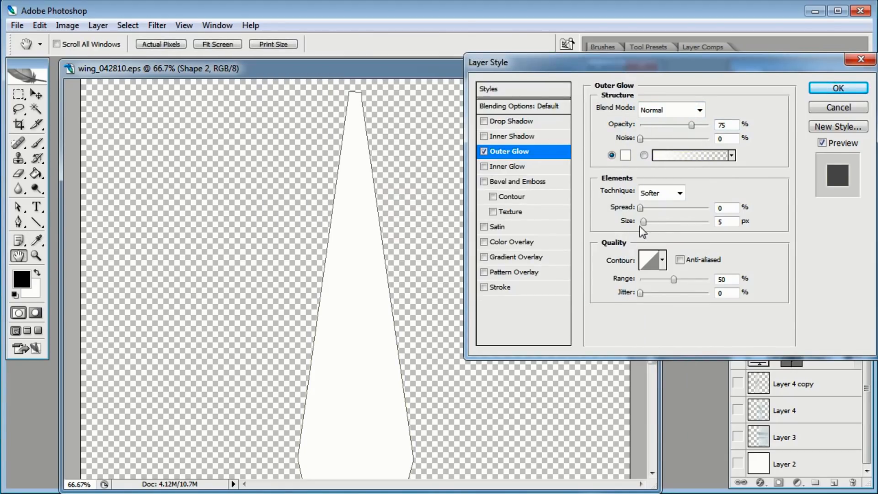
pyautogui.moveTo(644, 223); pyautogui.dragTo(653, 224)
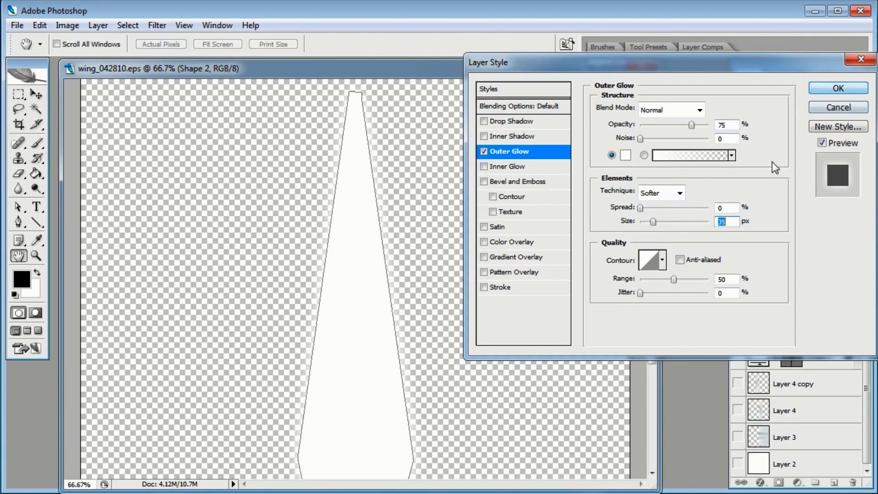
pyautogui.click(848, 89)
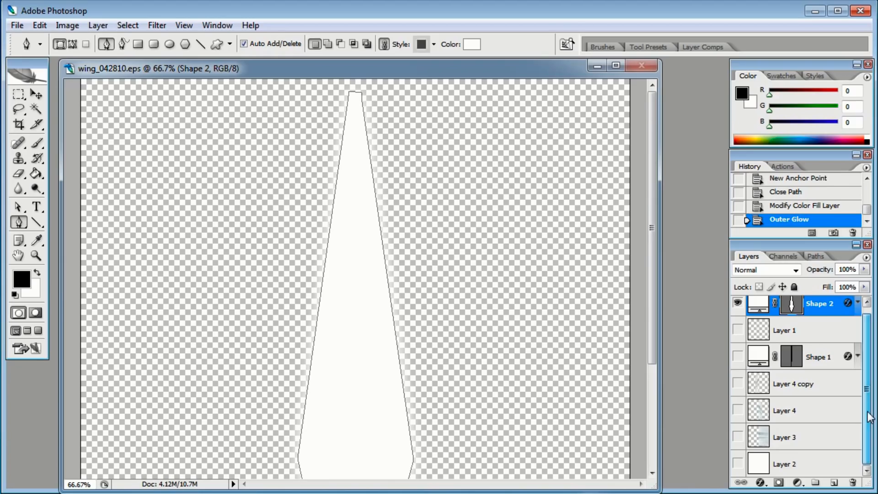
# Show the bottom background layer and fill it with black using the Paint Bucket
pyautogui.click(759, 473)
pyautogui.click(737, 463)
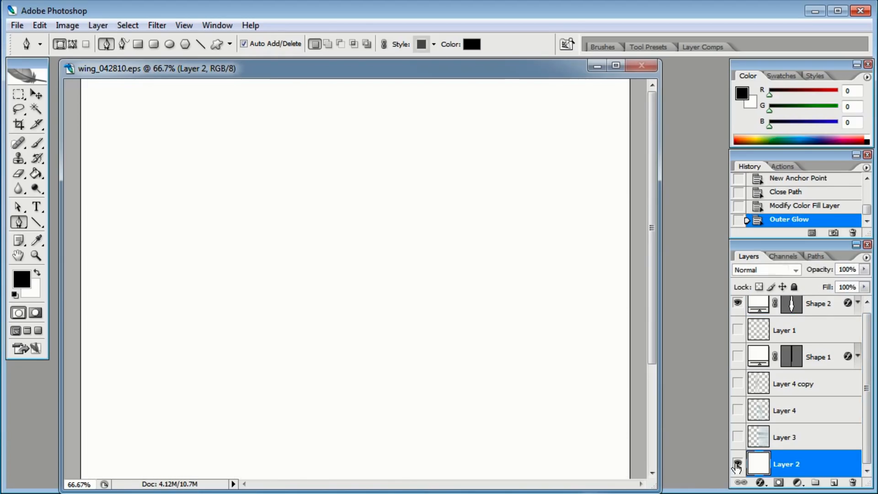
pyautogui.click(36, 173)
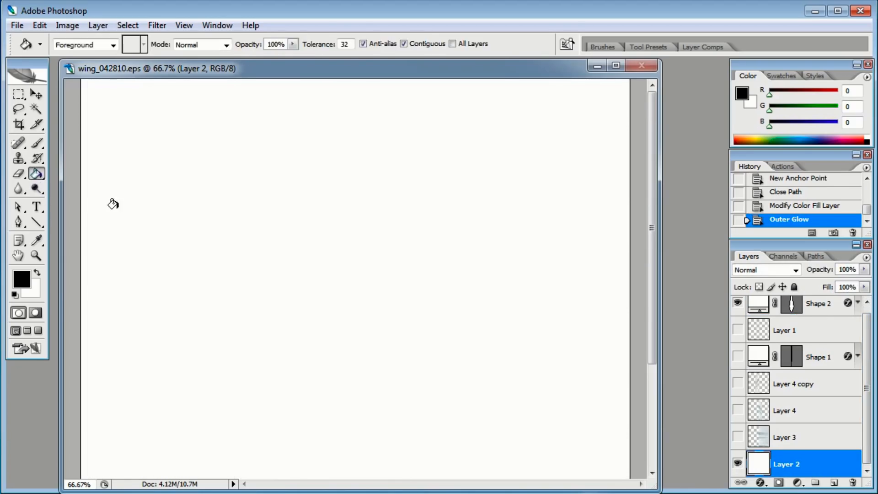
pyautogui.click(122, 197)
pyautogui.click(36, 94)
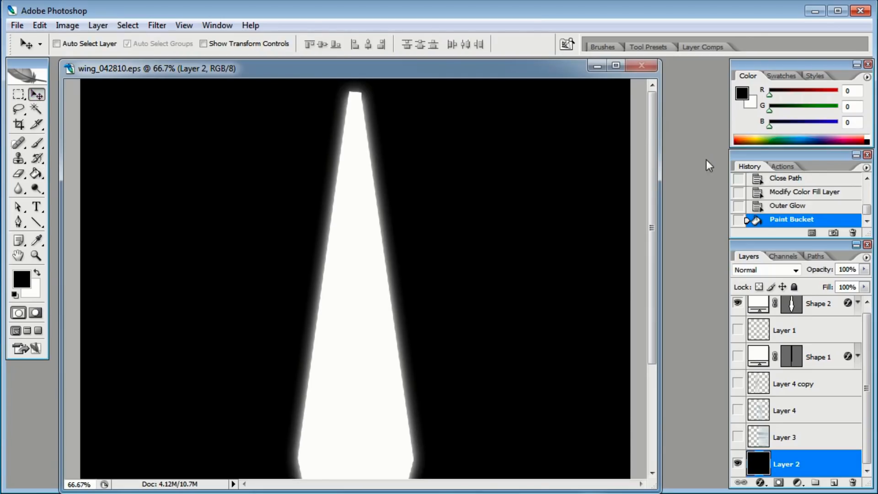
# Edit the shape's Outer Glow to 100% opacity, 24% spread and 114 px size
pyautogui.moveTo(867, 368); pyautogui.dragTo(869, 325)
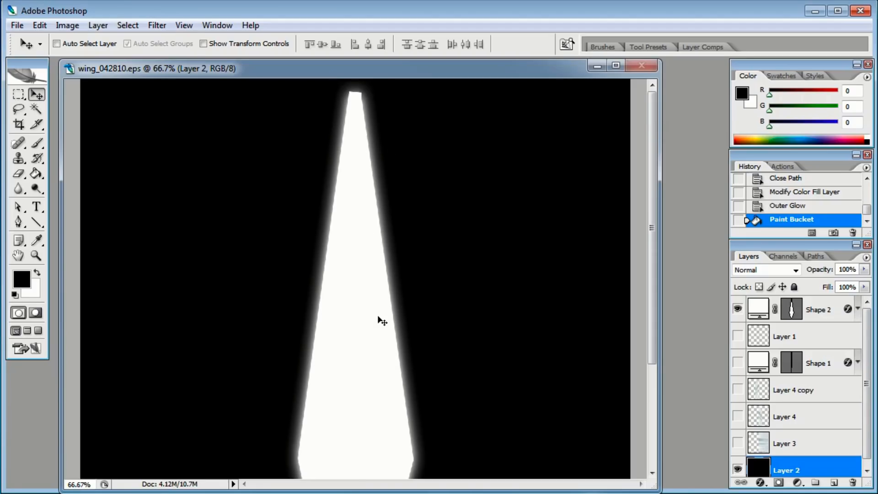
pyautogui.scroll(-5, 382, 320)
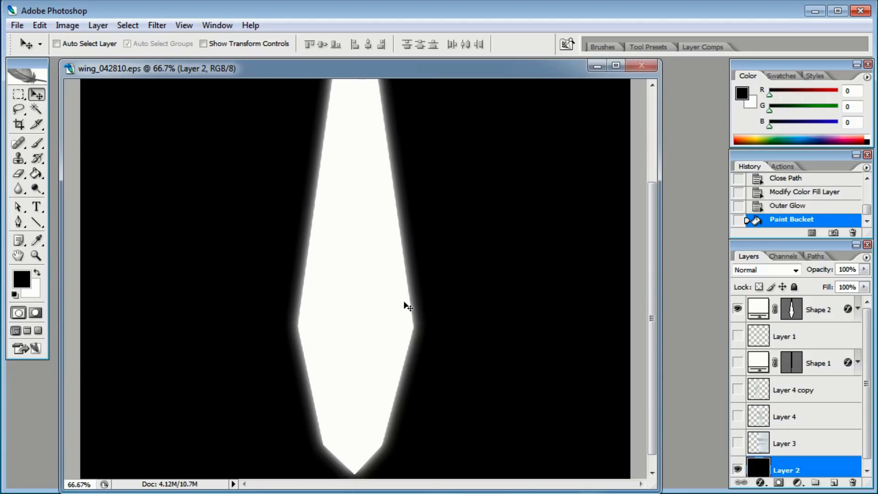
pyautogui.doubleClick(840, 311)
pyautogui.click(516, 151)
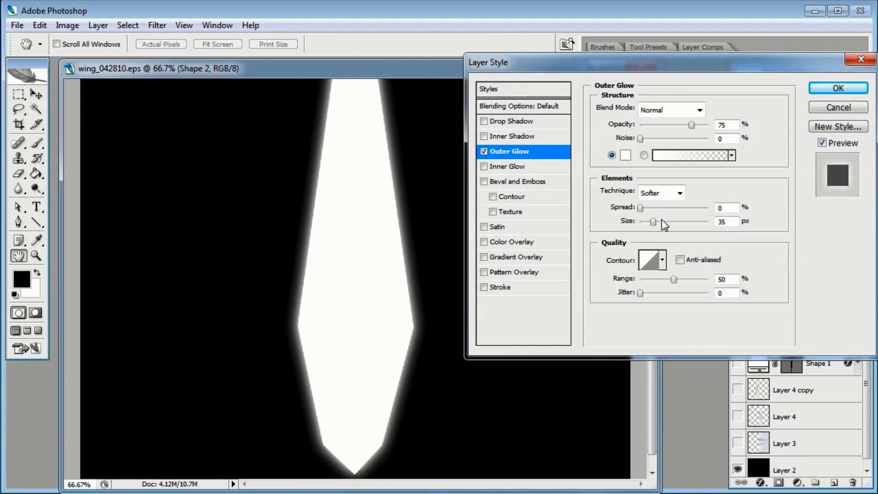
pyautogui.moveTo(689, 124); pyautogui.dragTo(710, 124)
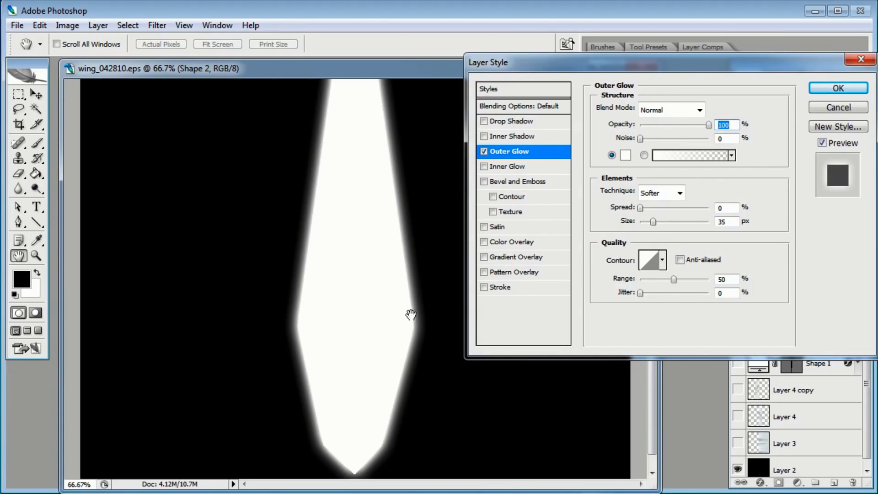
pyautogui.moveTo(655, 223)
pyautogui.mouseDown()
pyautogui.moveTo(673, 223)
pyautogui.moveTo(657, 208)
pyautogui.mouseUp()
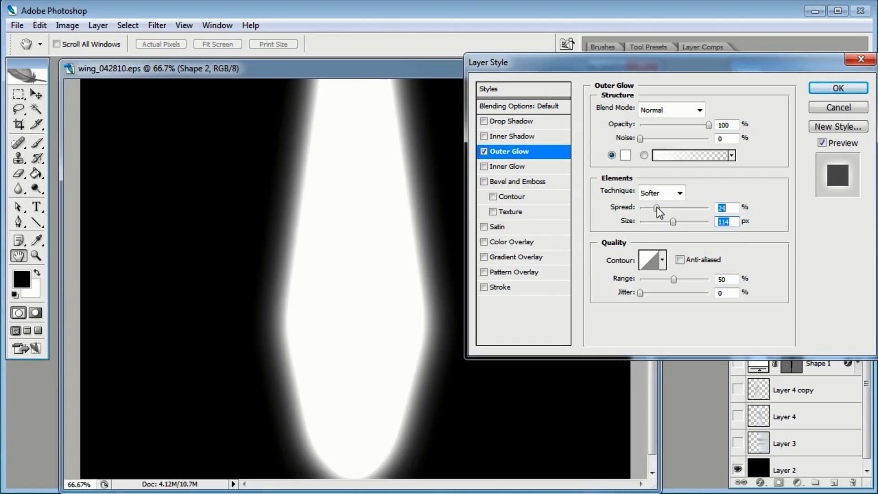
pyautogui.click(824, 88)
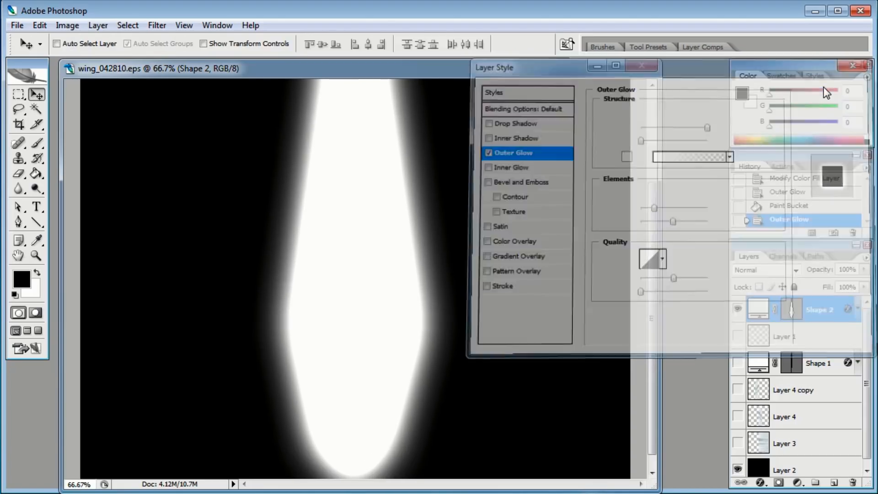
# Move the guide-lines layer above the glowing shape and make it visible again
pyautogui.moveTo(834, 321); pyautogui.dragTo(830, 350)
pyautogui.click(826, 306)
pyautogui.click(737, 311)
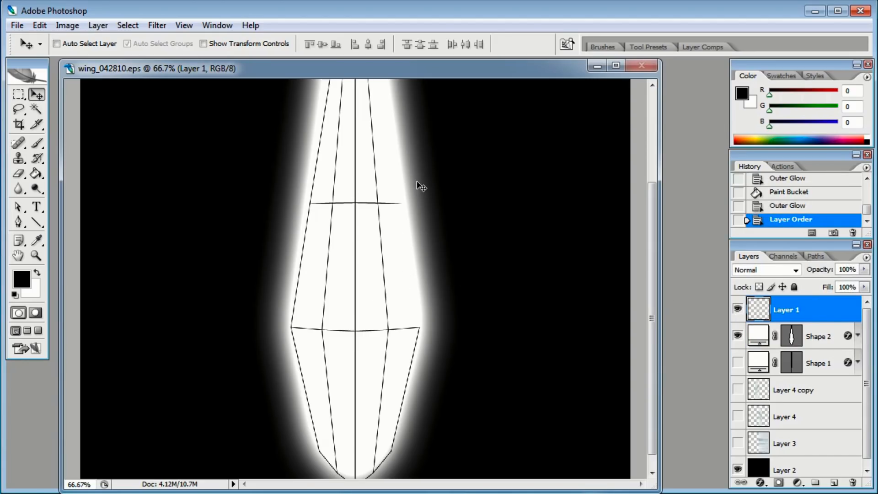
# Narrow the glowing shape horizontally with Free Transform to about 50% width
pyautogui.hotkey('ctrl', '-')
pyautogui.hotkey('ctrl', '-')
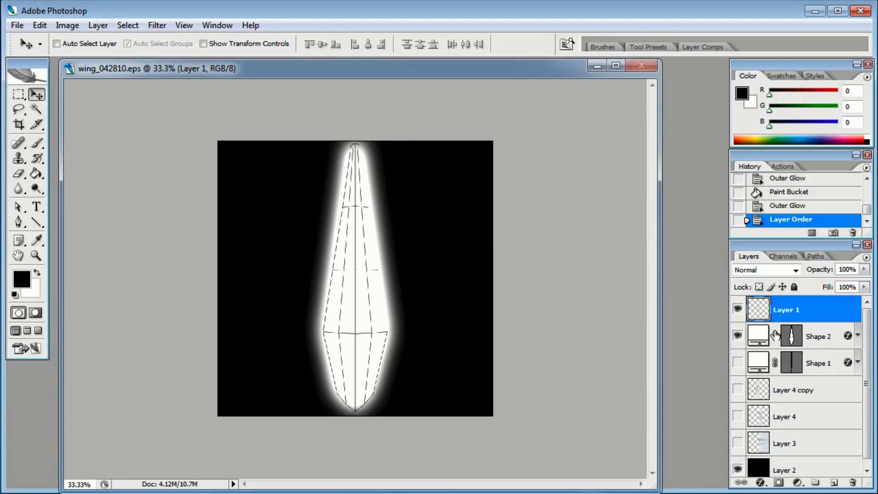
pyautogui.click(819, 337)
pyautogui.hotkey('ctrl', 't')
pyautogui.keyDown('alt'); pyautogui.moveTo(386, 275); pyautogui.dragTo(375, 278); pyautogui.keyUp('alt')
pyautogui.moveTo(359, 405); pyautogui.dragTo(357, 395)
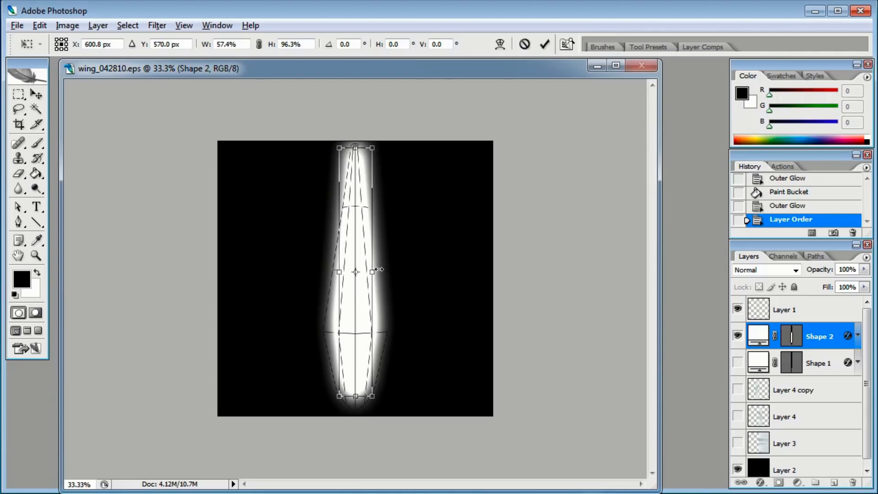
pyautogui.keyDown('alt'); pyautogui.moveTo(375, 272); pyautogui.dragTo(373, 272); pyautogui.keyUp('alt')
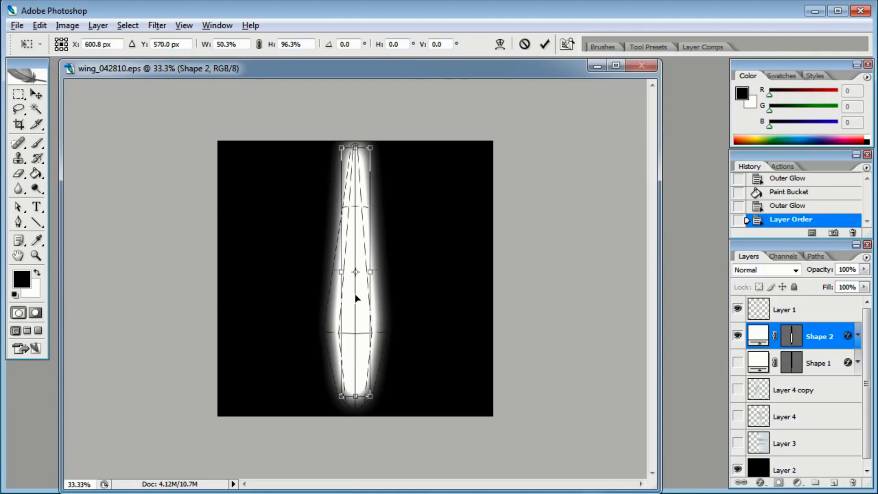
pyautogui.press('Return')
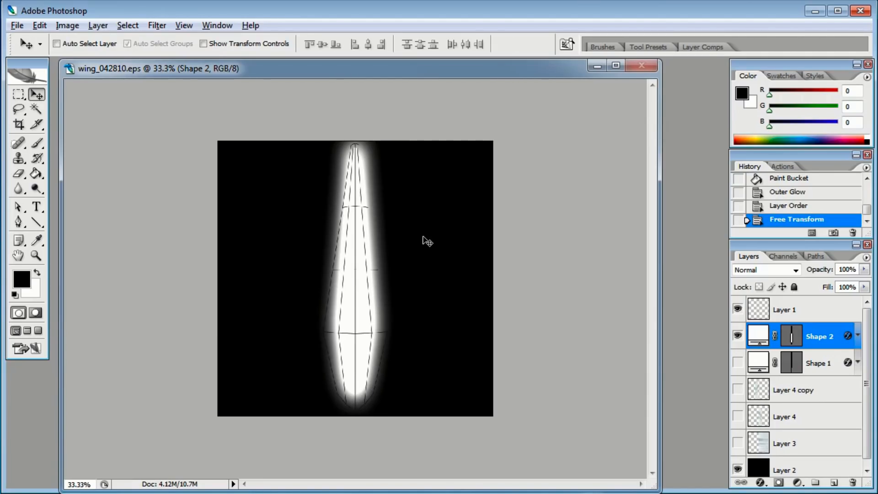
# Hide the black background and guide-line layers and choose PNG-24 format in Save for Web
pyautogui.click(737, 469)
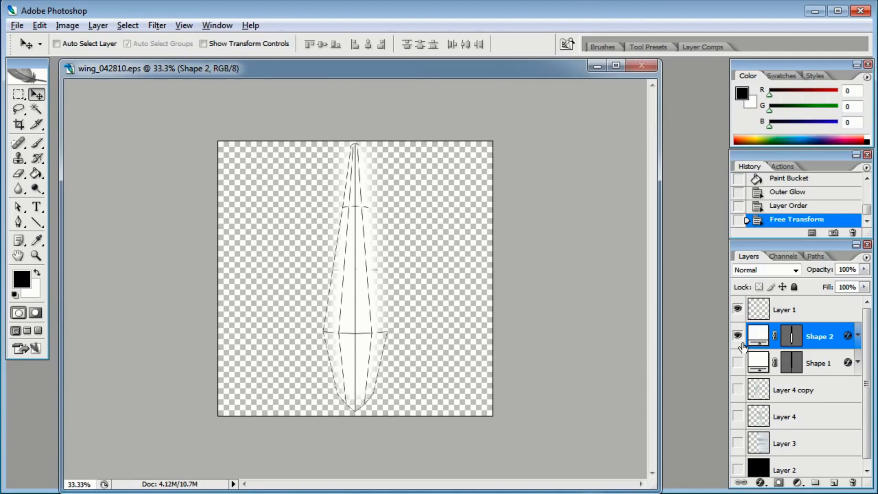
pyautogui.click(738, 310)
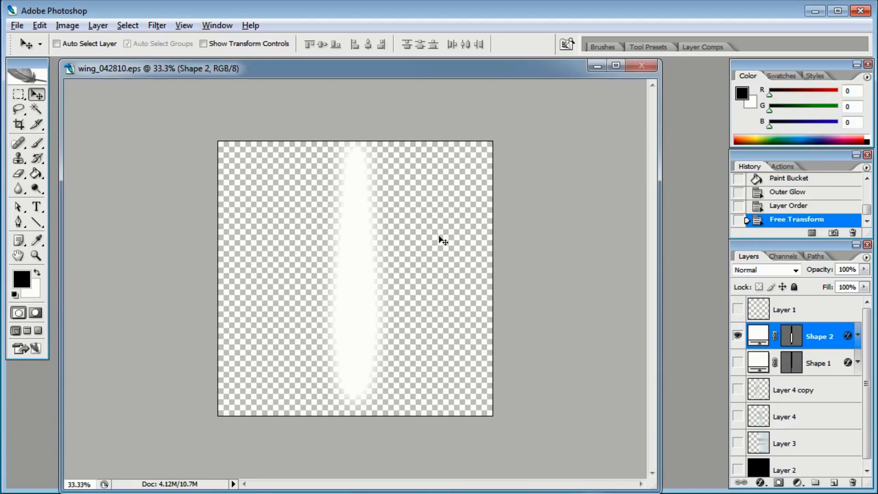
pyautogui.hotkey('ctrl', 'alt', 'shift', 's')
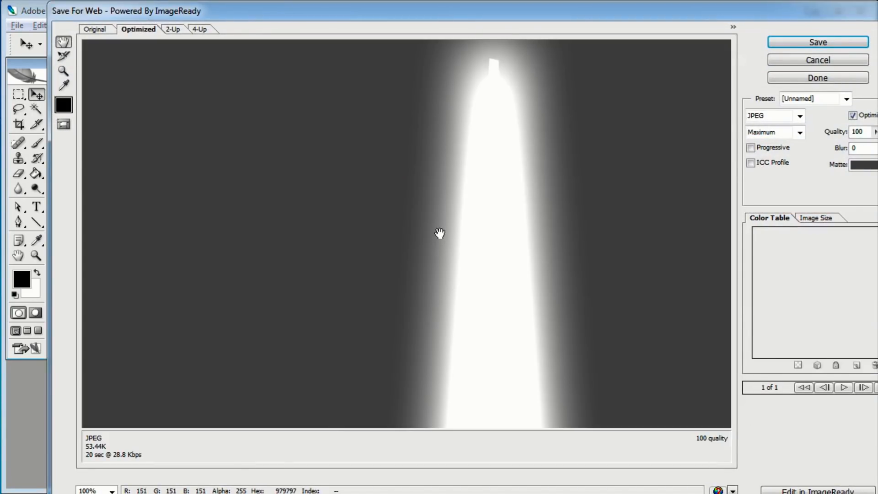
pyautogui.click(799, 116)
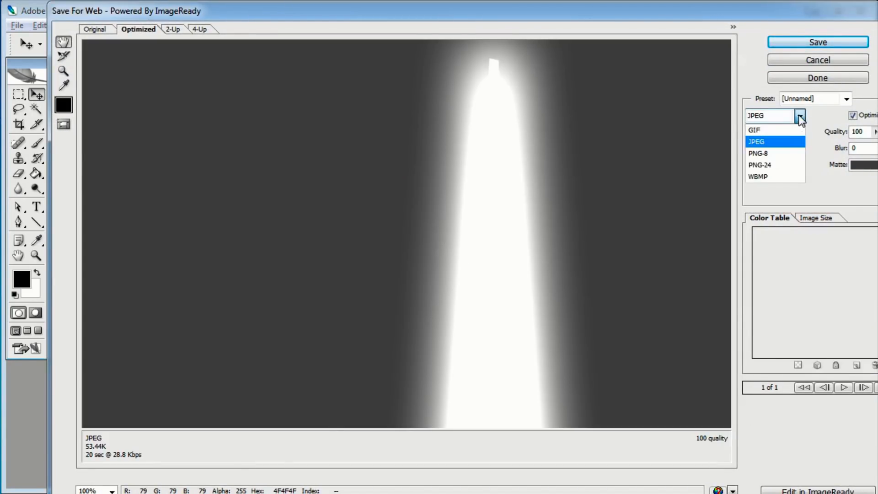
pyautogui.click(772, 164)
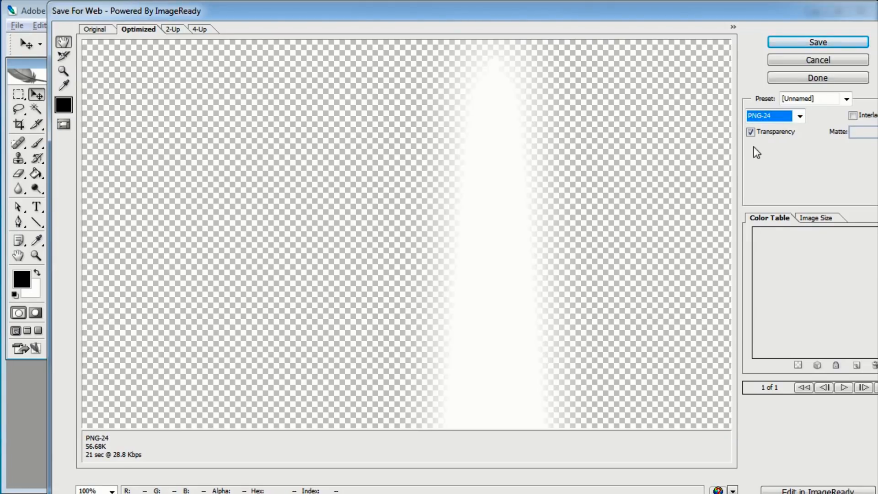
# Save the optimized image as wing_alphamap in the wing folder
pyautogui.moveTo(584, 293); pyautogui.dragTo(567, 59)
pyautogui.moveTo(539, 264); pyautogui.dragTo(494, 50)
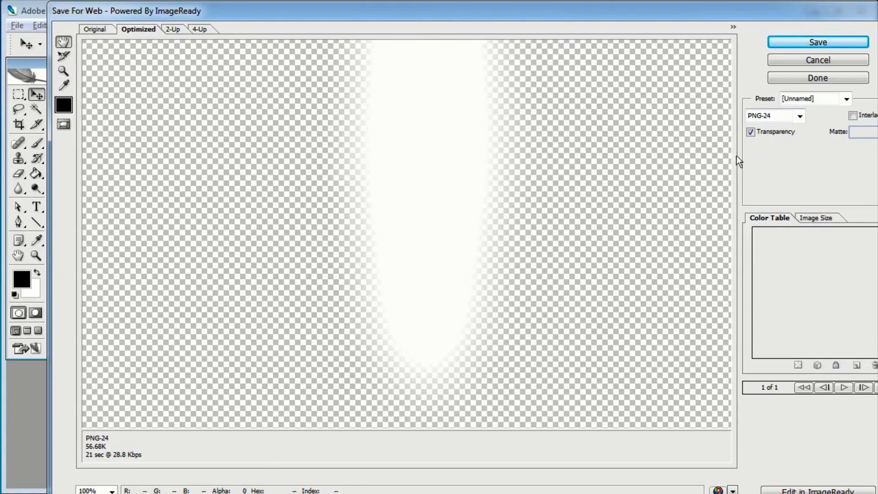
pyautogui.click(807, 43)
pyautogui.click(353, 460)
pyautogui.moveTo(334, 461); pyautogui.dragTo(492, 465)
pyautogui.press('BackSpace')
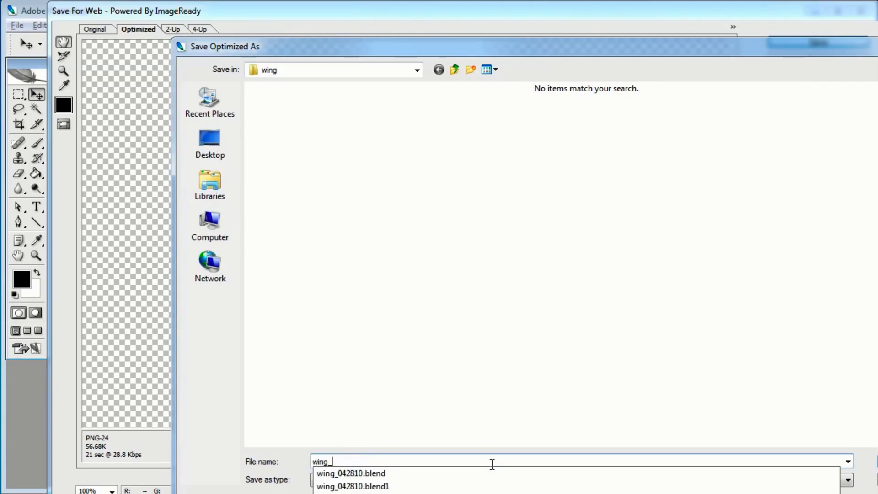
pyautogui.write('alphamap')
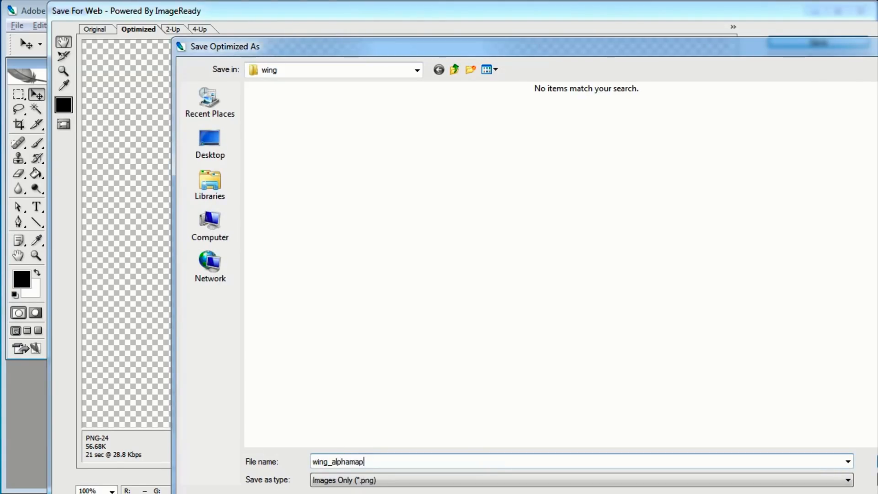
pyautogui.press('Return')
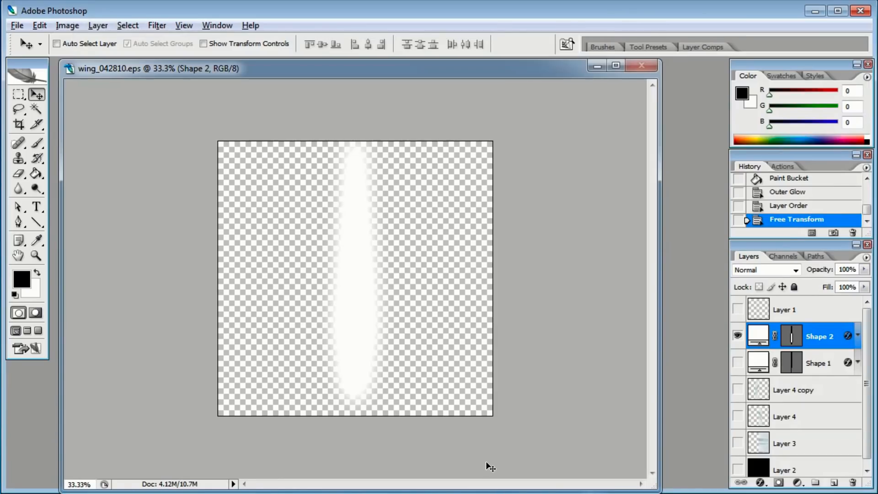
# Switch to Blender and change the screen layout to Default
pyautogui.click(600, 67)
pyautogui.click(815, 10)
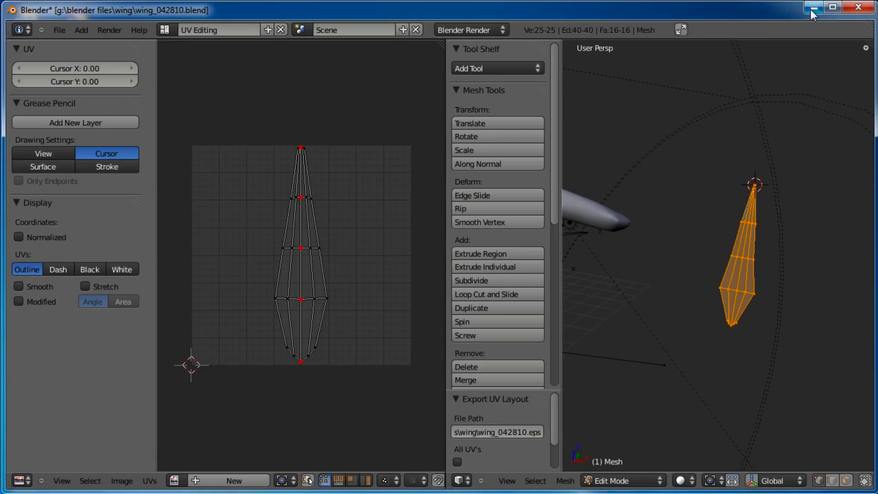
pyautogui.click(165, 29)
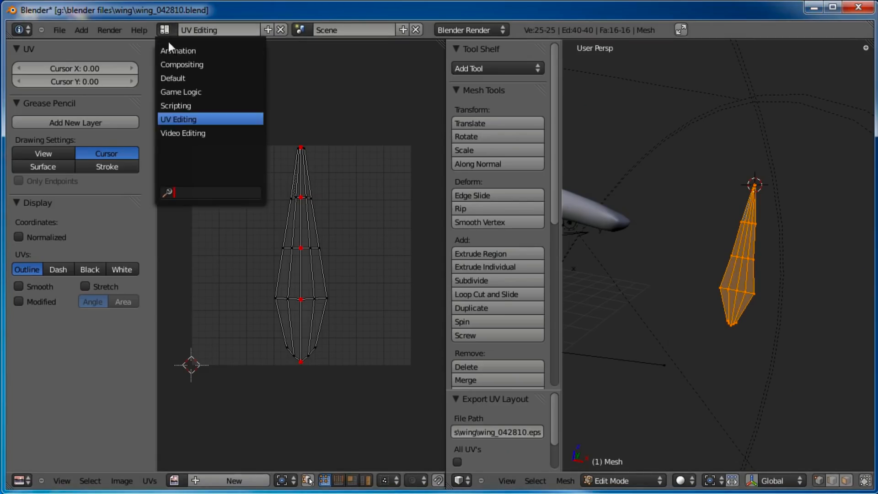
pyautogui.click(185, 78)
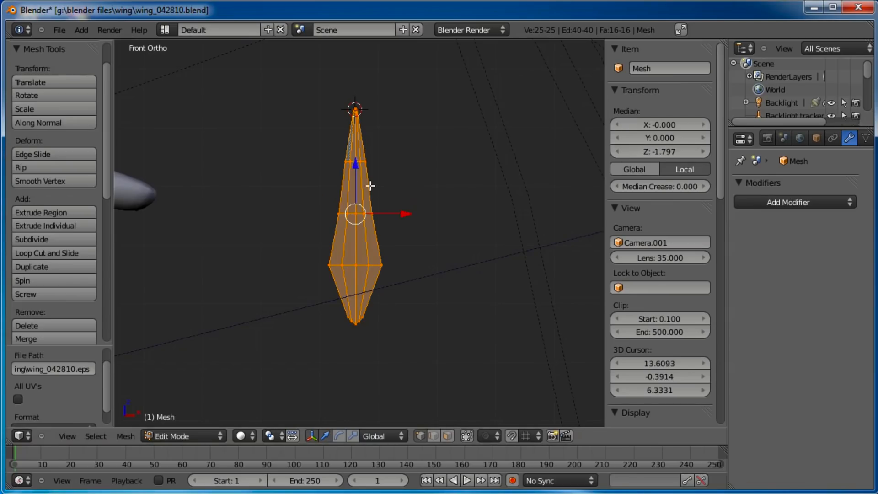
# Exit Edit Mode, widen the properties editor and hide the sidebar
pyautogui.press('Tab')
pyautogui.keyDown('shift'); pyautogui.moveTo(412, 182); pyautogui.dragTo(403, 217, button='middle'); pyautogui.keyUp('shift')
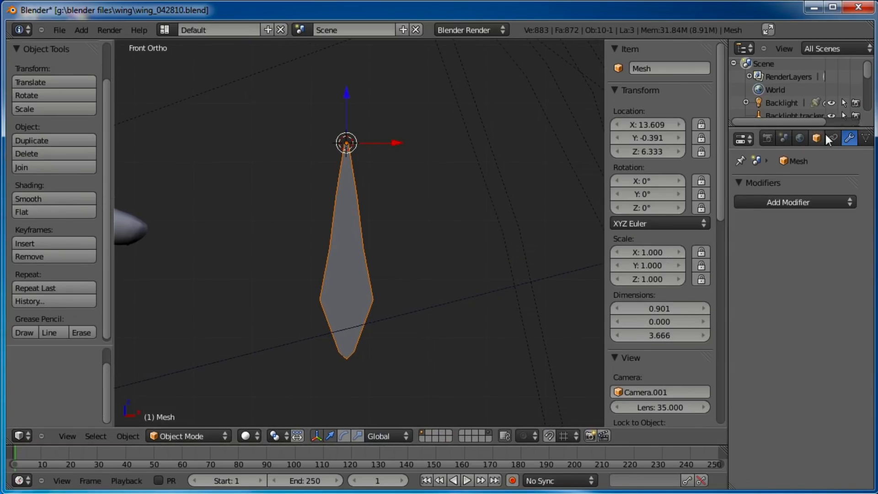
pyautogui.moveTo(726, 140); pyautogui.dragTo(671, 140)
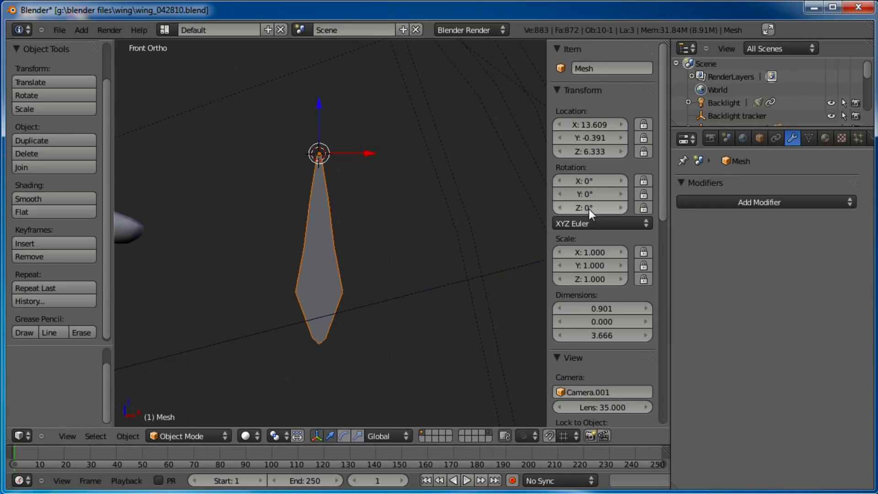
pyautogui.press('n')
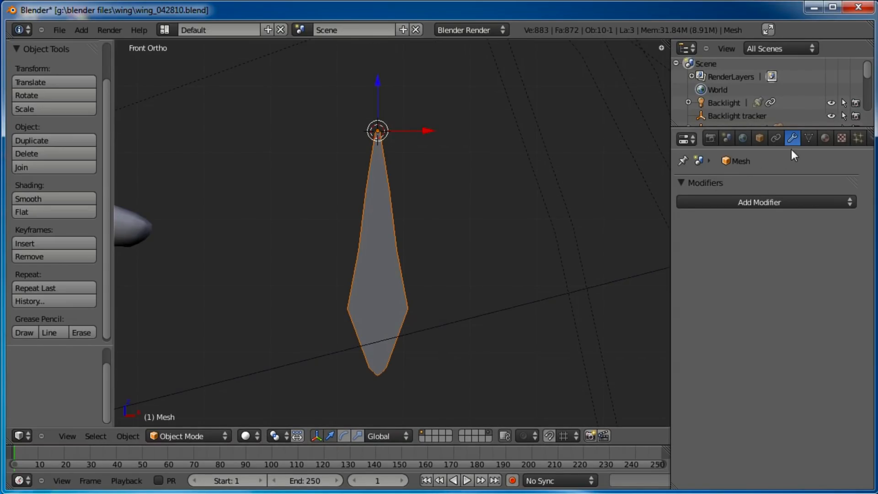
pyautogui.moveTo(816, 138); pyautogui.dragTo(780, 132, button='middle')
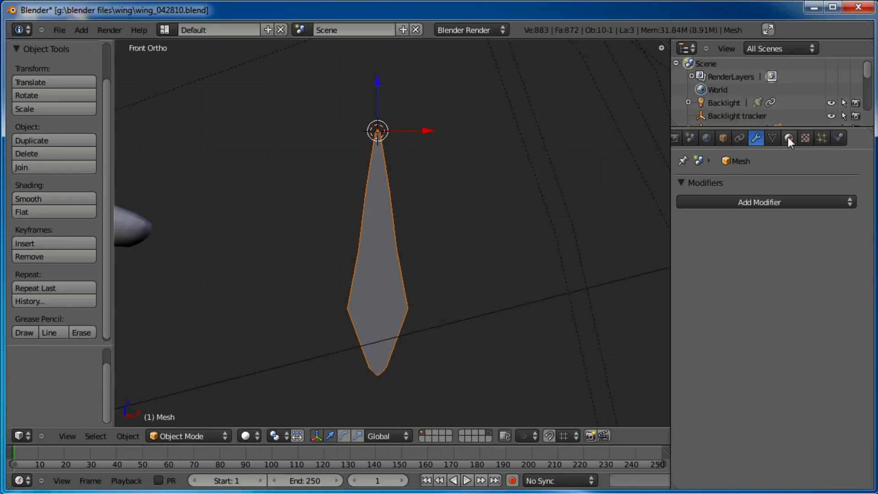
# Add a new material to the wing mesh and name it feather
pyautogui.click(789, 138)
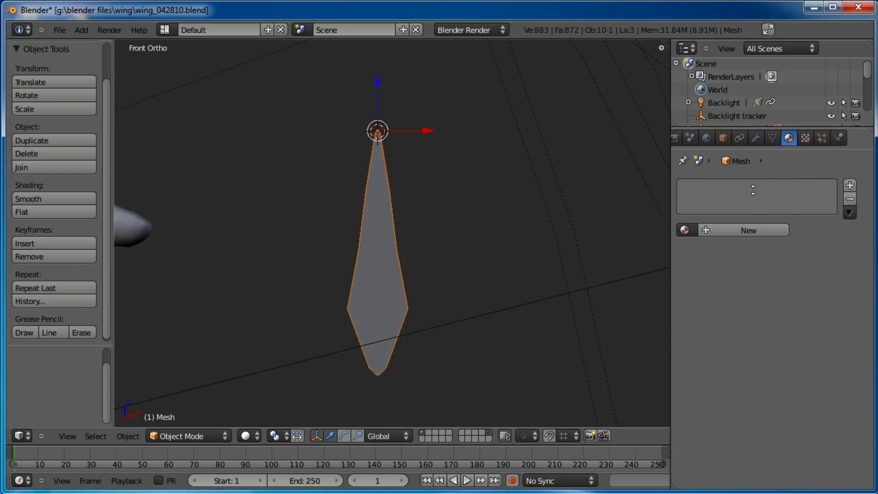
pyautogui.click(742, 232)
pyautogui.doubleClick(739, 234)
pyautogui.write('feather')
pyautogui.press('Return')
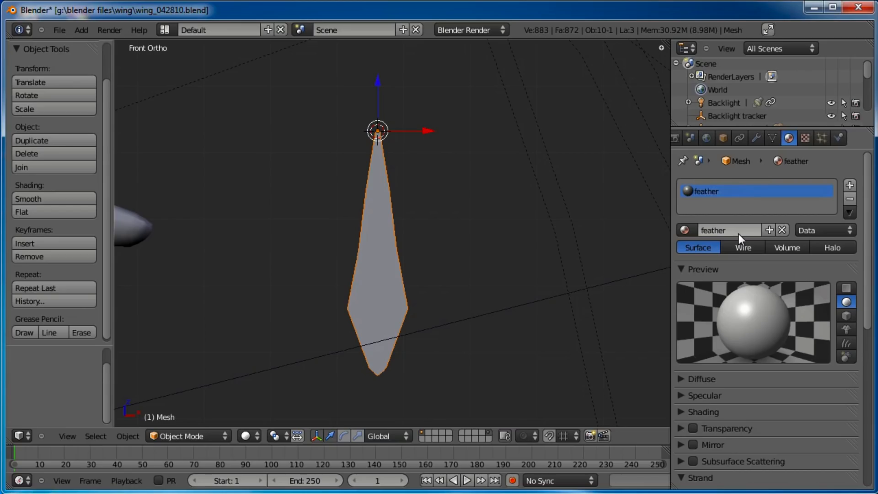
# Add a new texture to the feather material and name it feather
pyautogui.click(806, 138)
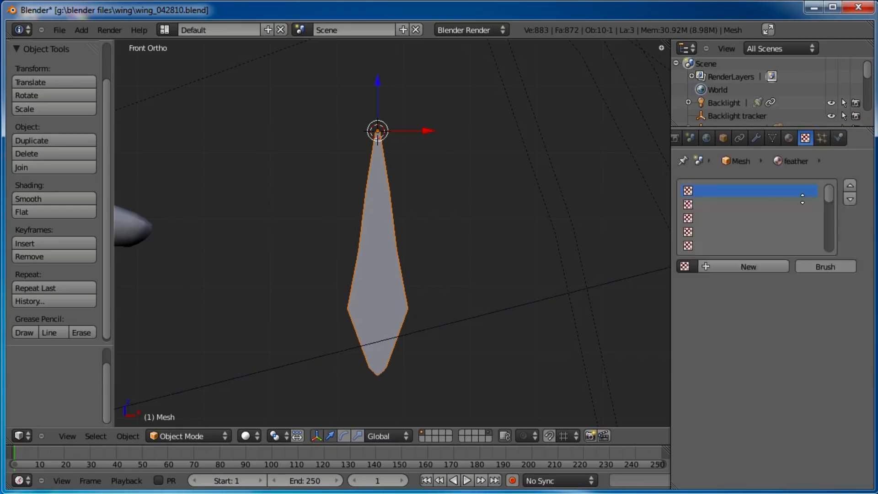
pyautogui.click(771, 263)
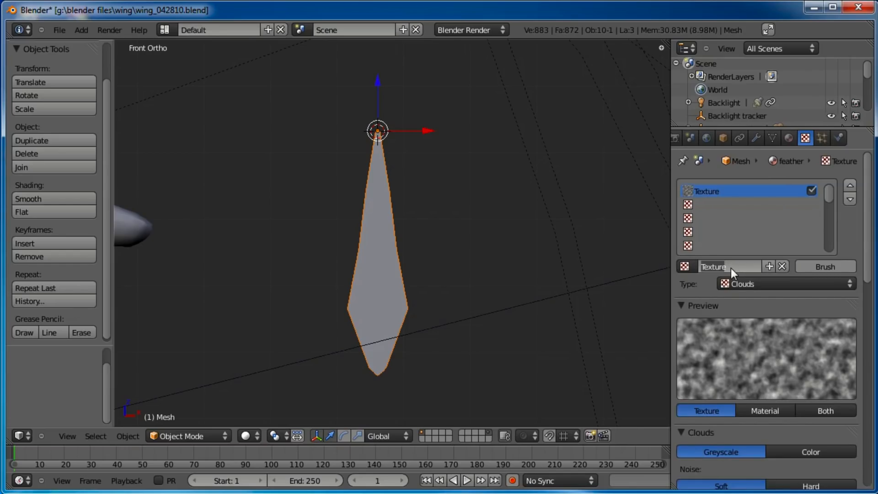
pyautogui.write('feather')
pyautogui.press('Return')
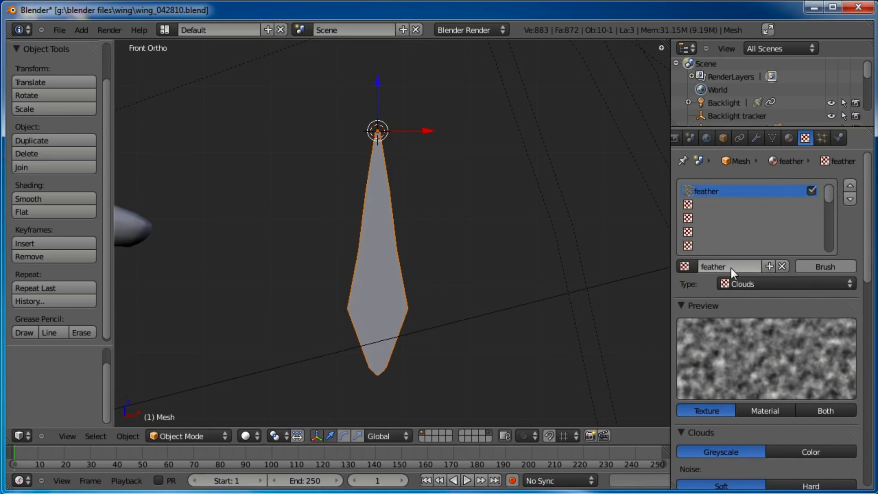
# Set the texture type to Image or Movie and load wing_texturemap.jpg
pyautogui.click(746, 282)
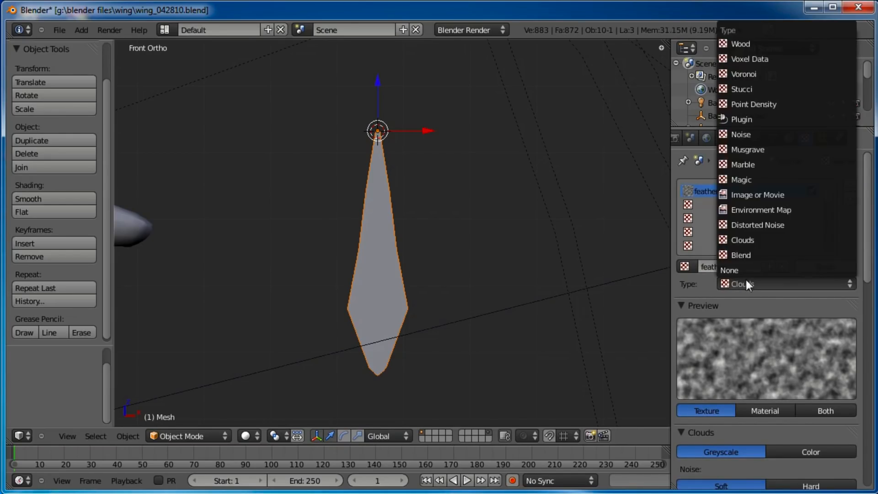
pyautogui.click(748, 194)
pyautogui.scroll(-3, 792, 356)
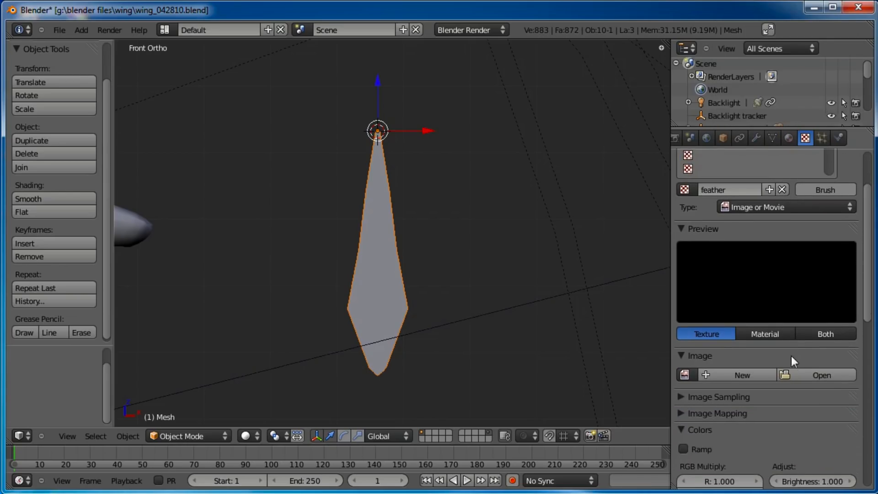
pyautogui.click(791, 374)
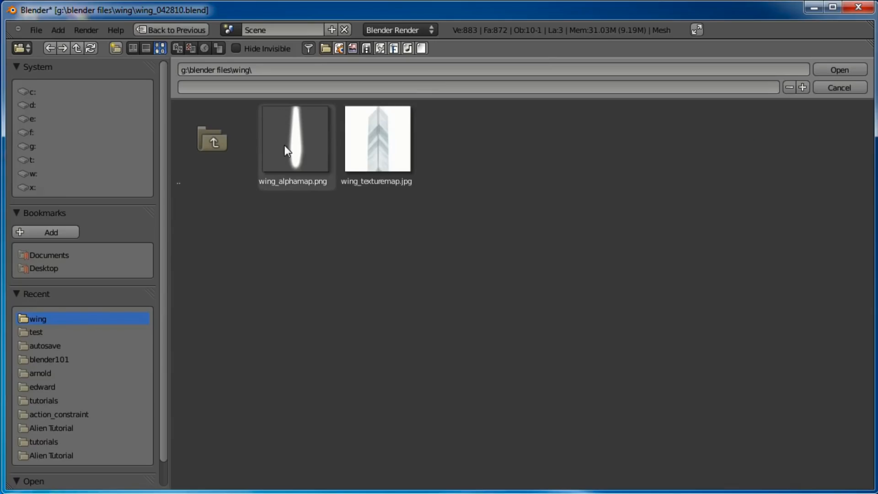
pyautogui.click(385, 151)
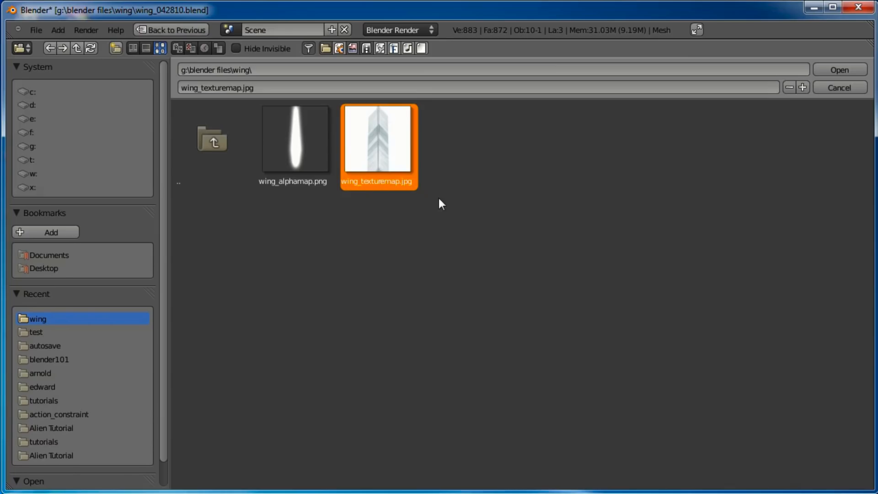
pyautogui.click(838, 72)
# Set the texture's image mapping extension to Clip
pyautogui.scroll(-6, 767, 350)
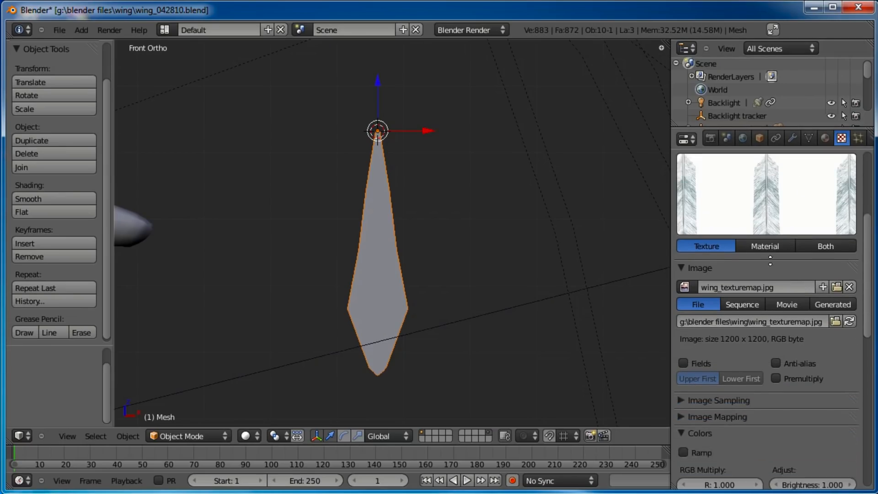
pyautogui.scroll(-4, 692, 368)
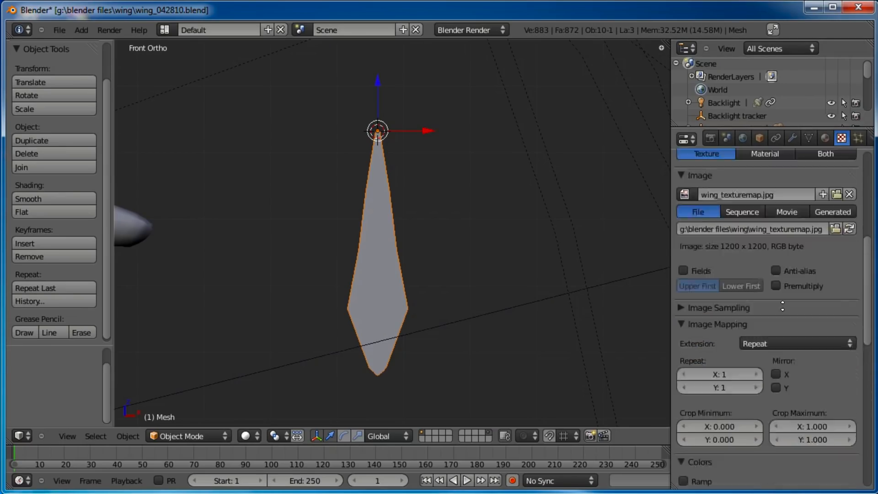
pyautogui.click(787, 292)
pyautogui.click(777, 269)
pyautogui.scroll(-2, 775, 266)
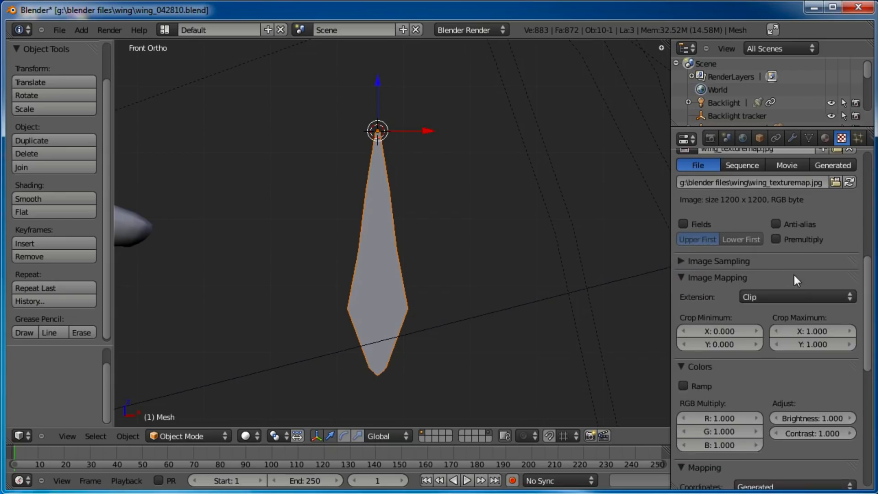
# Enable Normal influence for the feather texture
pyautogui.scroll(6, 794, 275)
pyautogui.scroll(-8, 778, 283)
pyautogui.scroll(-5, 755, 320)
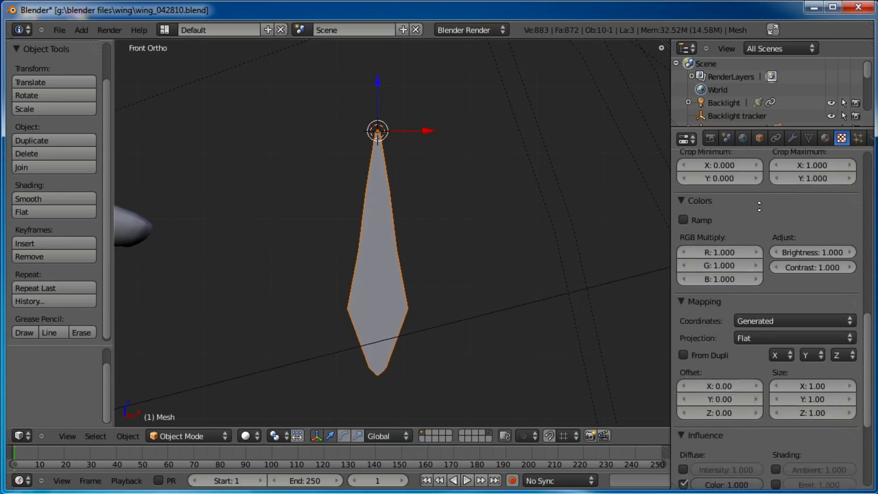
pyautogui.scroll(-4, 717, 384)
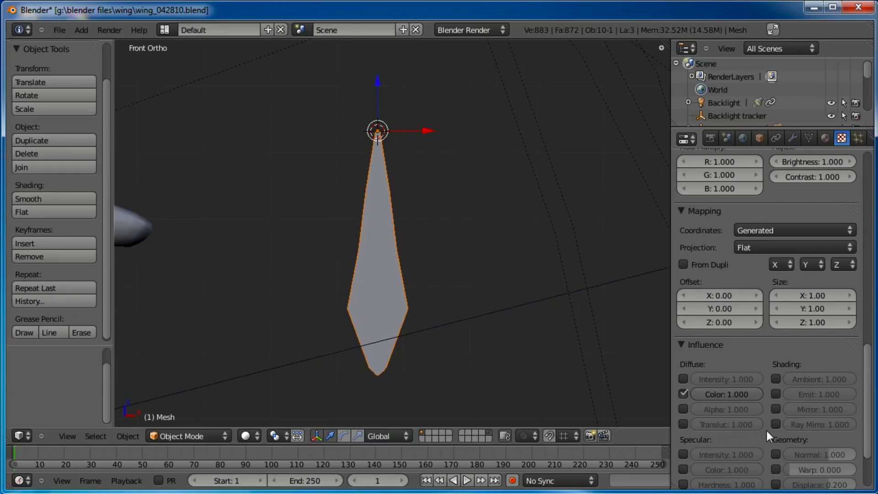
pyautogui.scroll(-3, 755, 410)
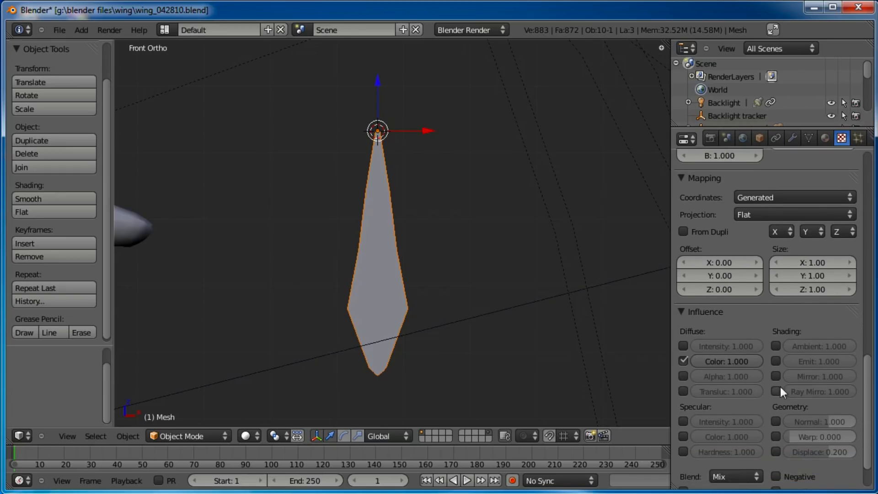
pyautogui.click(776, 420)
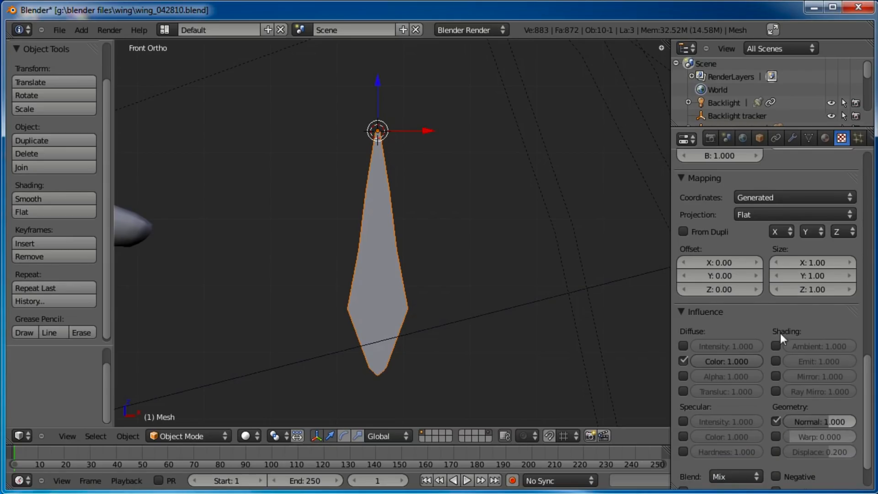
# Collapse the texture's settings panels and show both texture and material in the preview
pyautogui.click(682, 178)
pyautogui.scroll(10, 702, 292)
pyautogui.click(685, 246)
pyautogui.scroll(8, 750, 374)
pyautogui.click(681, 284)
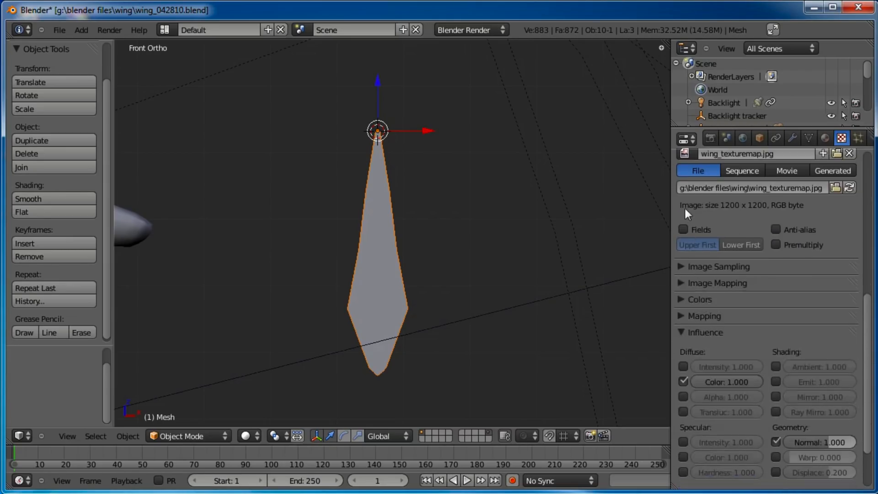
pyautogui.scroll(8, 700, 275)
pyautogui.click(684, 262)
pyautogui.scroll(4, 784, 302)
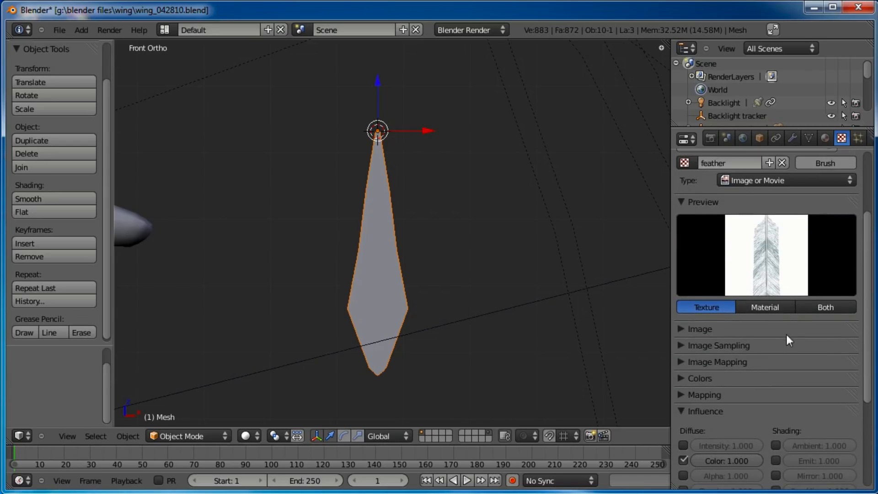
pyautogui.click(831, 308)
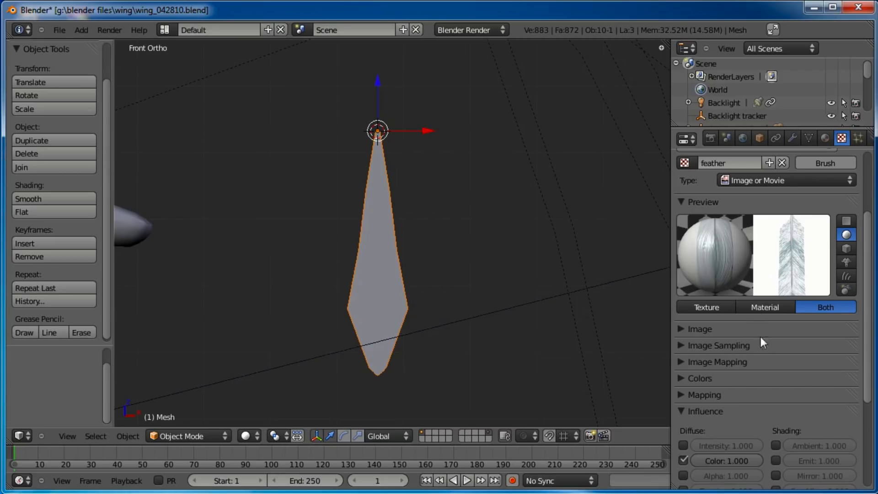
# Adjust the texture's Normal influence strength, then set it to 1
pyautogui.scroll(-1, 759, 334)
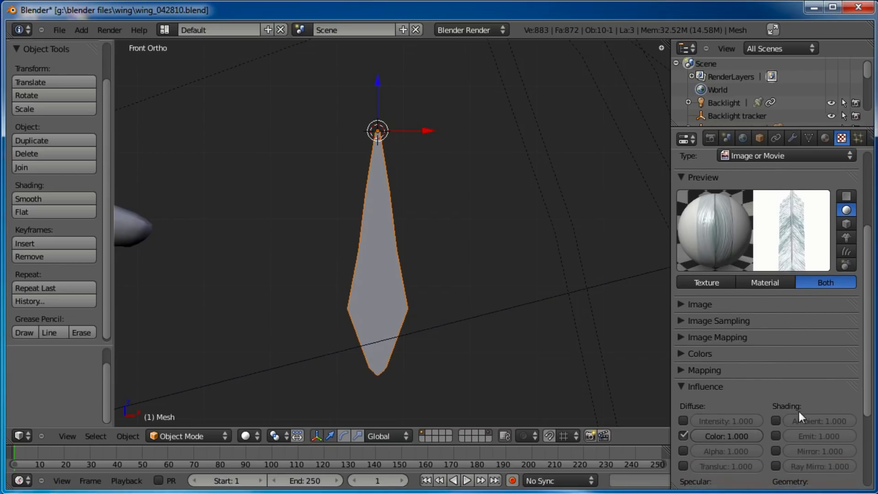
pyautogui.scroll(-2, 768, 389)
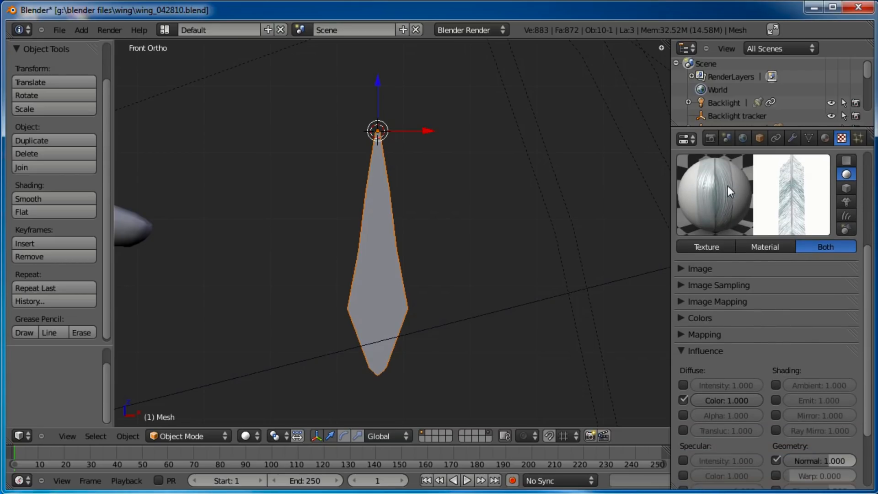
pyautogui.moveTo(828, 461); pyautogui.dragTo(857, 462)
pyautogui.click(829, 463)
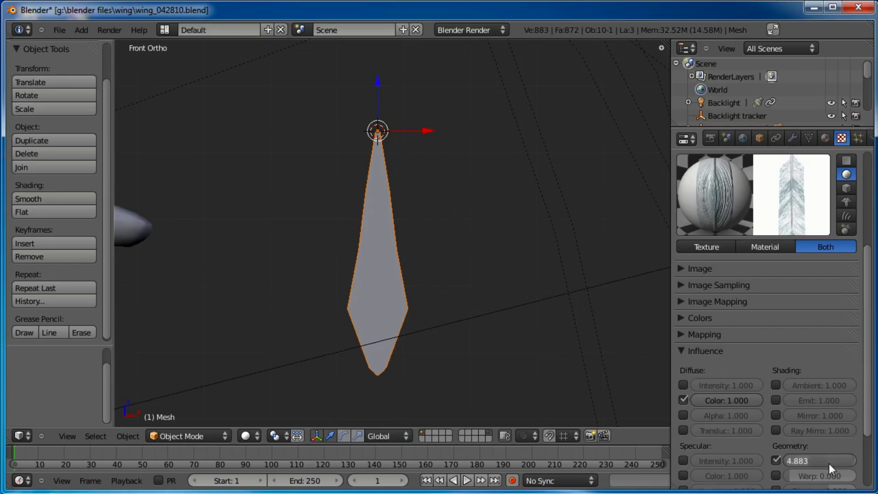
pyautogui.write('1')
pyautogui.press('Return')
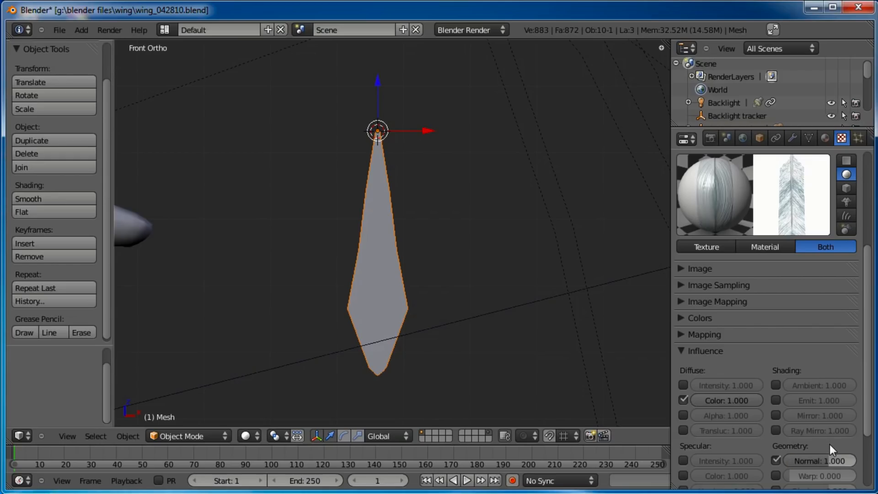
# Lower the feather material's specular intensity to 0.148
pyautogui.click(825, 137)
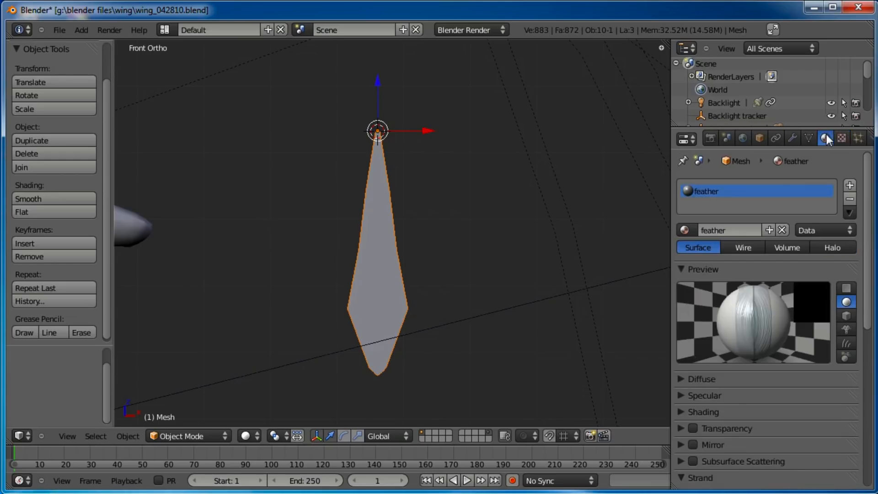
pyautogui.scroll(-1, 787, 352)
pyautogui.scroll(1, 788, 363)
pyautogui.click(688, 386)
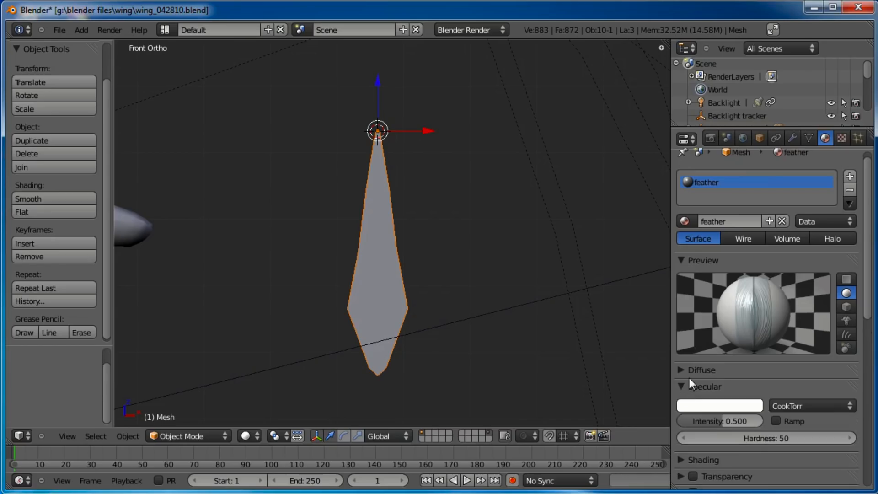
pyautogui.moveTo(723, 428); pyautogui.dragTo(695, 421)
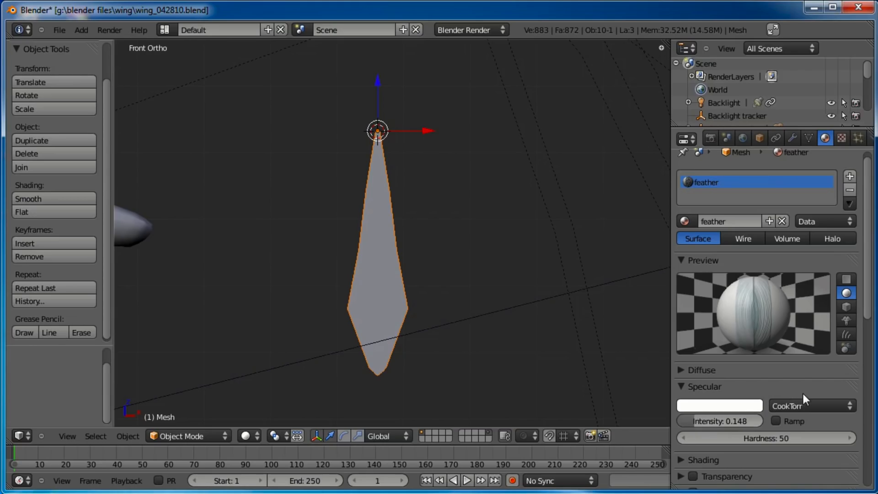
# Add a new texture in the feather material's second texture slot
pyautogui.click(841, 138)
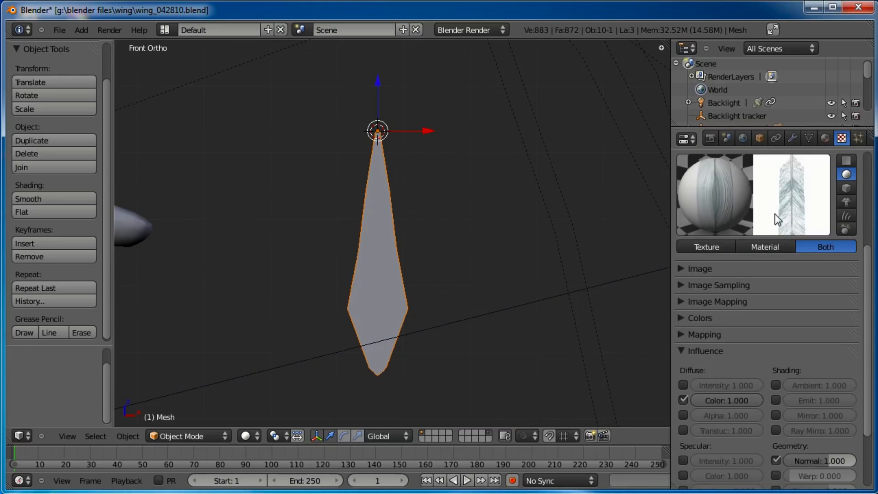
pyautogui.scroll(5, 802, 275)
pyautogui.scroll(3, 803, 275)
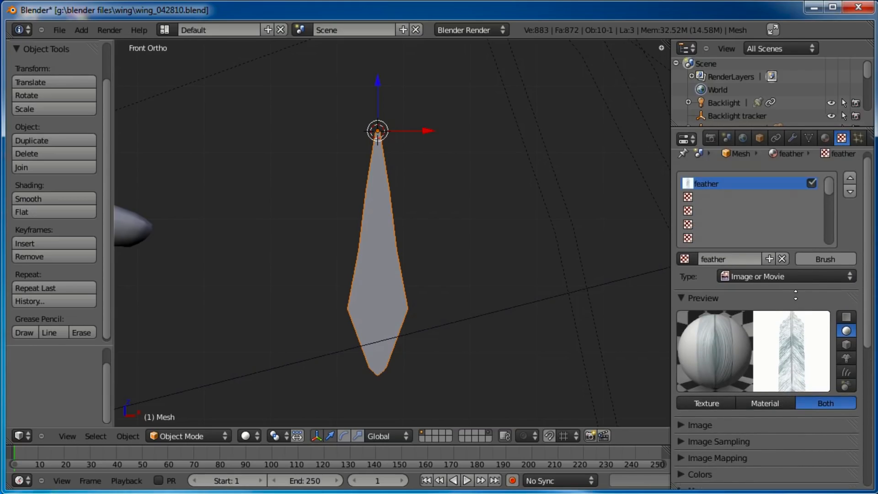
pyautogui.click(706, 198)
pyautogui.click(745, 264)
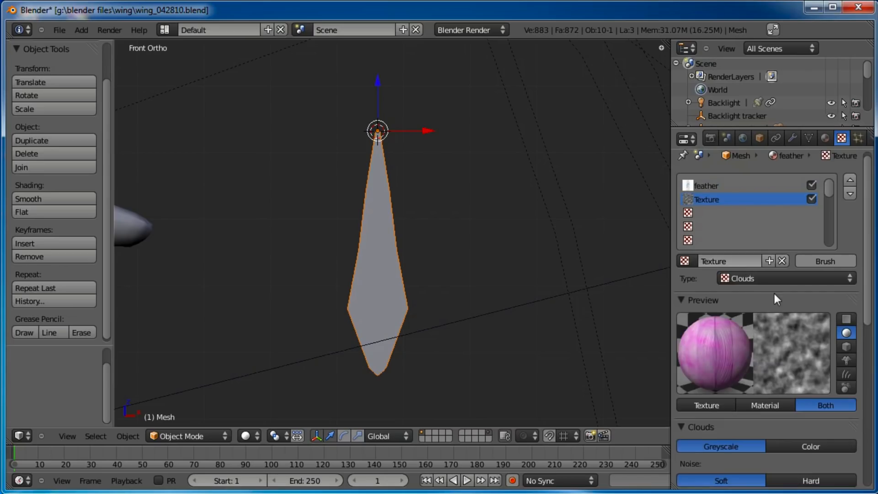
# Set the new texture's type to Image or Movie
pyautogui.scroll(-1, 772, 275)
pyautogui.click(772, 265)
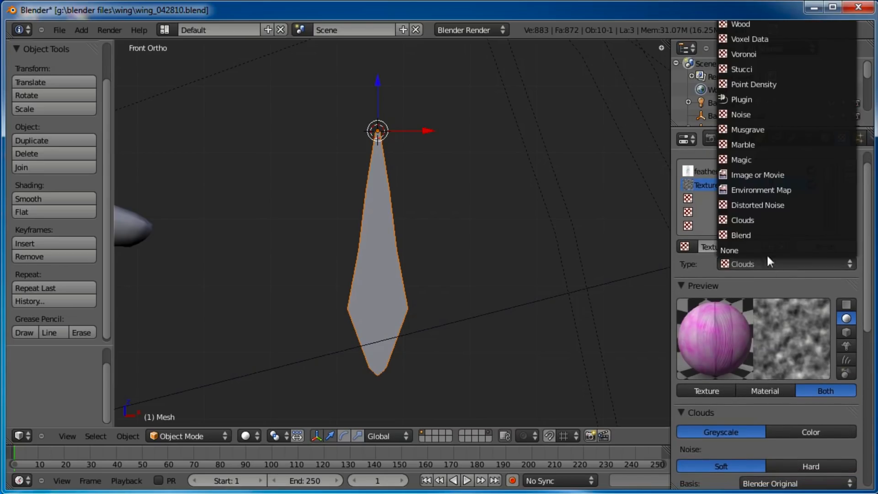
pyautogui.click(754, 175)
pyautogui.click(686, 413)
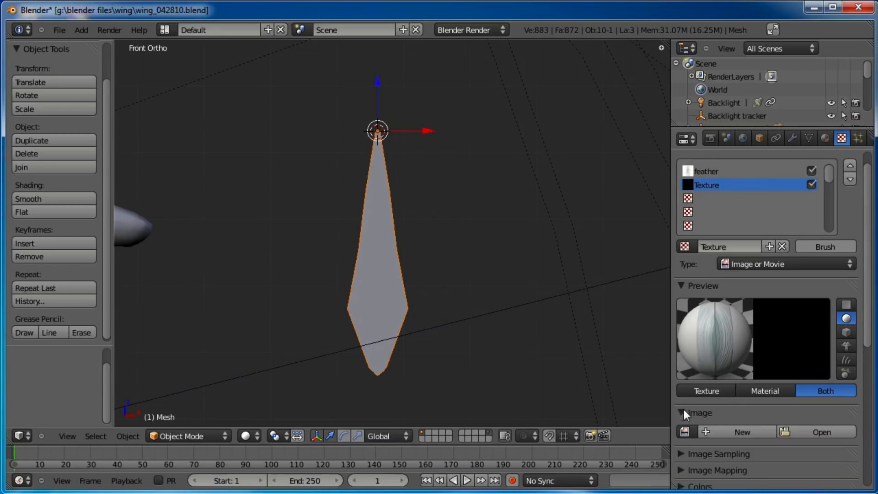
# Load wing_alphamap.png as the new texture's image
pyautogui.scroll(-2, 741, 402)
pyautogui.click(801, 384)
pyautogui.click(291, 124)
pyautogui.click(828, 71)
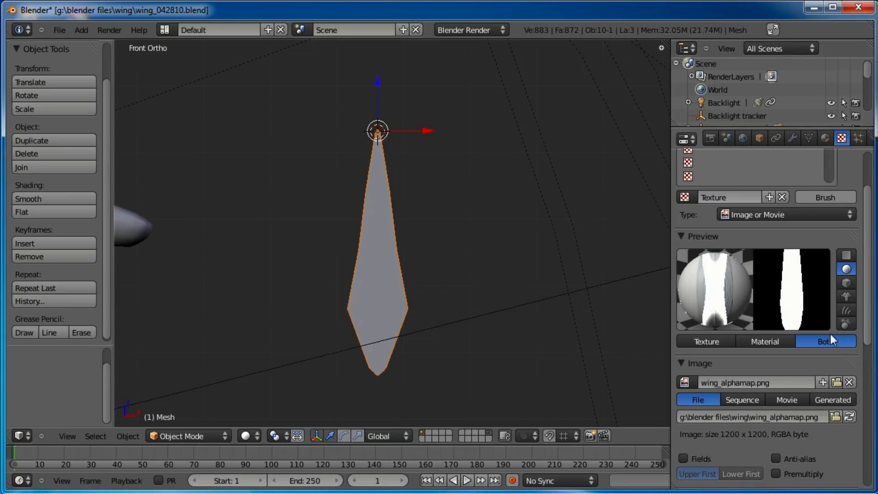
# Set the alpha map texture's image mapping extension to Clip
pyautogui.scroll(-6, 749, 344)
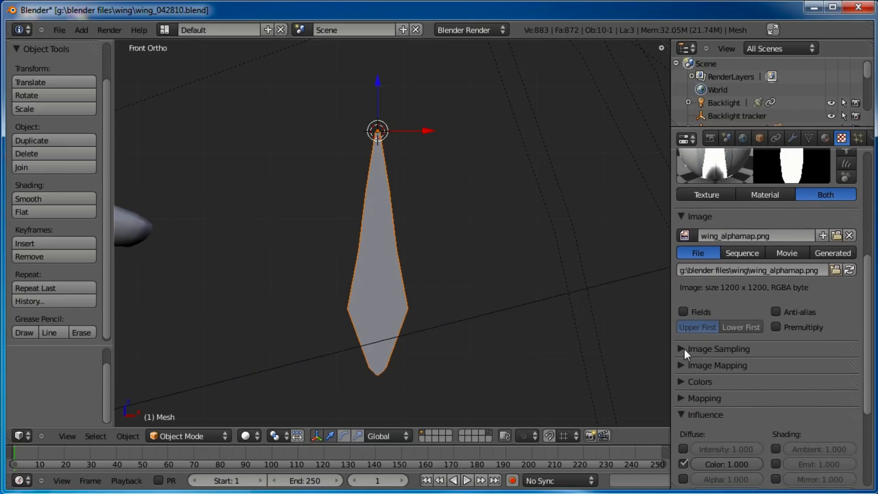
pyautogui.click(681, 365)
pyautogui.click(821, 387)
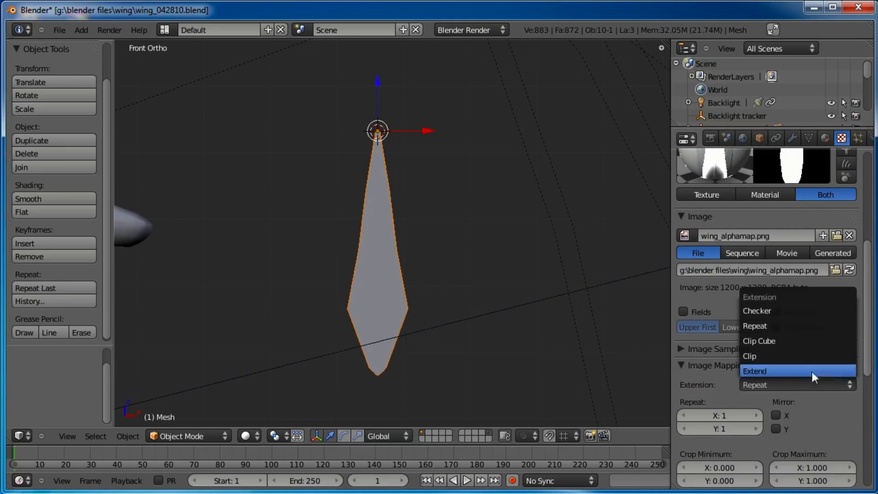
pyautogui.click(775, 356)
# Enable Premultiply for the alpha map image
pyautogui.click(684, 365)
pyautogui.moveTo(778, 366); pyautogui.dragTo(774, 314, button='middle')
pyautogui.moveTo(802, 276); pyautogui.dragTo(807, 355, button='middle')
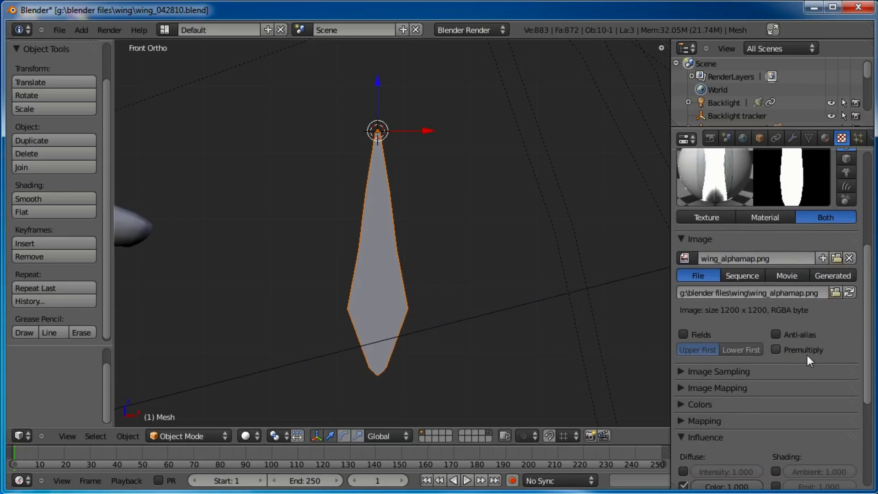
pyautogui.click(777, 348)
# Make the alpha map texture influence Alpha instead of diffuse Color
pyautogui.moveTo(819, 422); pyautogui.dragTo(806, 287, button='middle')
pyautogui.click(684, 352)
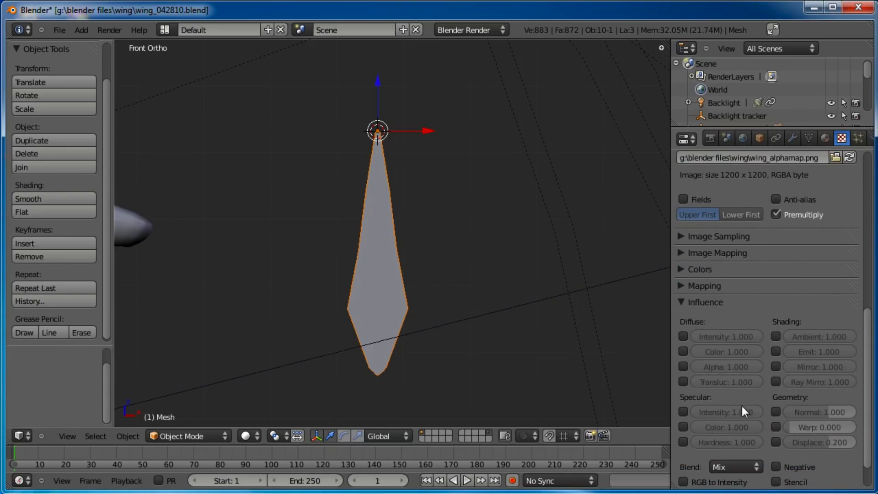
pyautogui.click(684, 367)
pyautogui.moveTo(805, 245); pyautogui.dragTo(797, 420, button='middle')
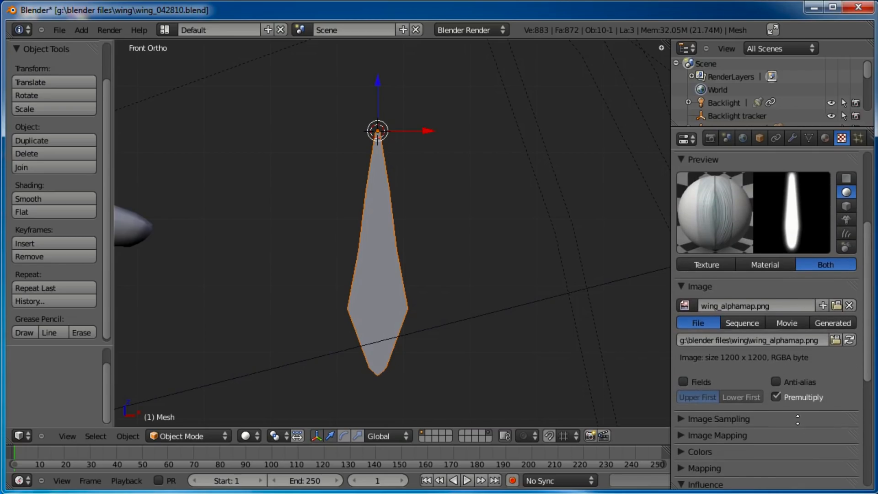
# Enable Z Transparency on the feather material and set its Alpha to 0
pyautogui.click(825, 137)
pyautogui.scroll(-8, 784, 375)
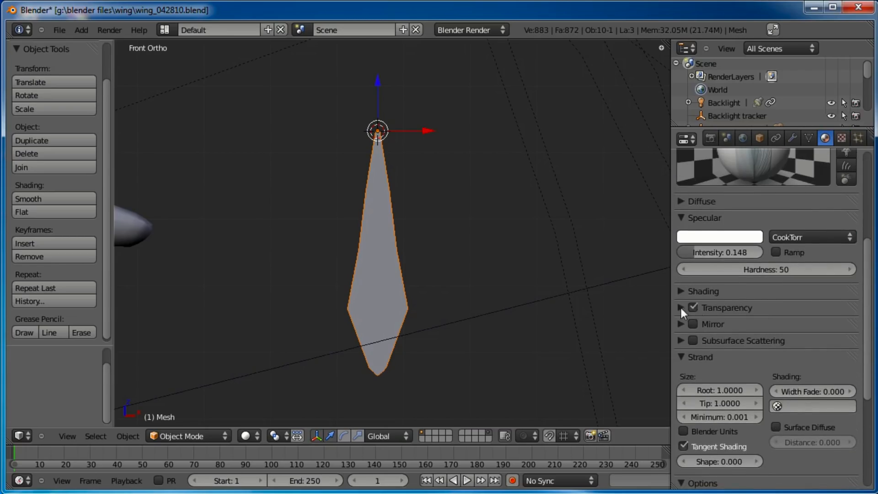
pyautogui.click(682, 309)
pyautogui.moveTo(740, 346); pyautogui.dragTo(635, 349)
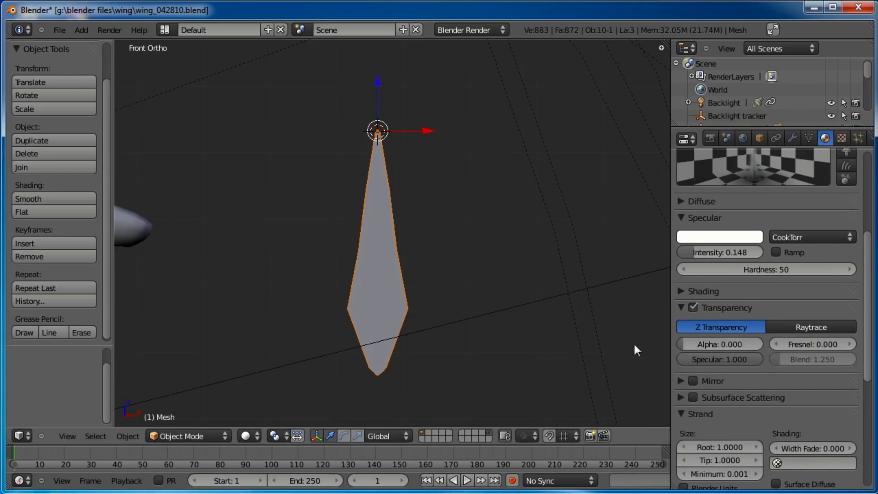
# Preview the feather material on different preview shapes
pyautogui.scroll(6, 767, 406)
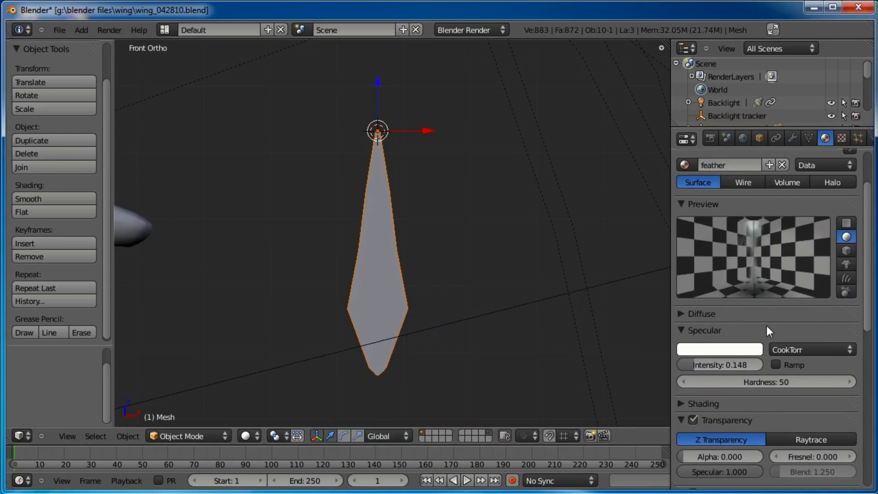
pyautogui.moveTo(780, 332); pyautogui.dragTo(780, 411, button='middle')
pyautogui.click(847, 279)
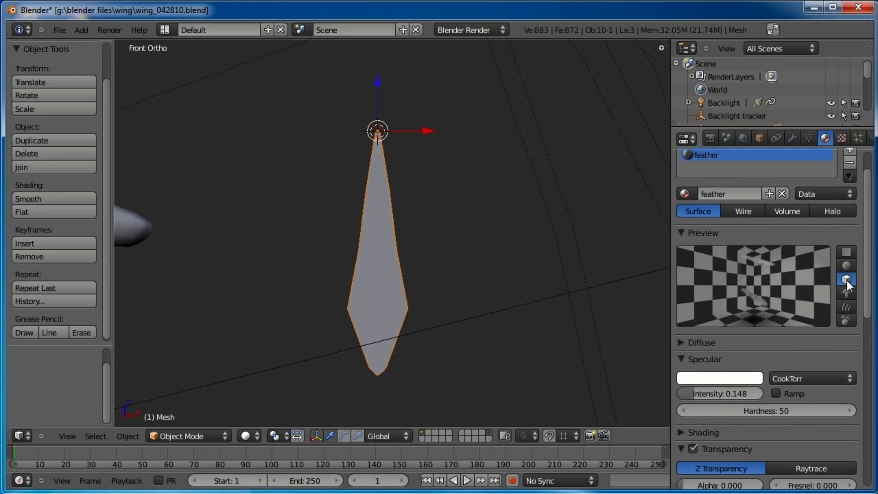
pyautogui.click(847, 265)
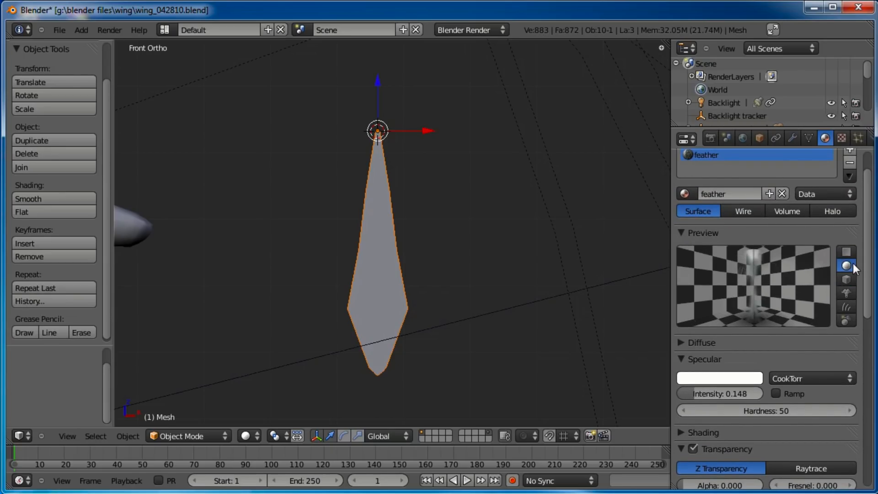
pyautogui.click(846, 320)
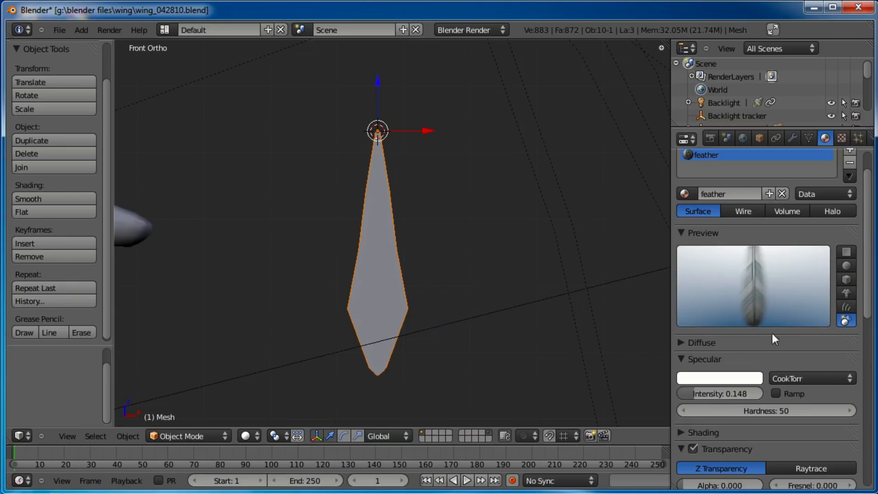
pyautogui.moveTo(787, 338); pyautogui.dragTo(787, 265, button='middle')
# Set the feather material's transparency Alpha to 0.680
pyautogui.click(688, 284)
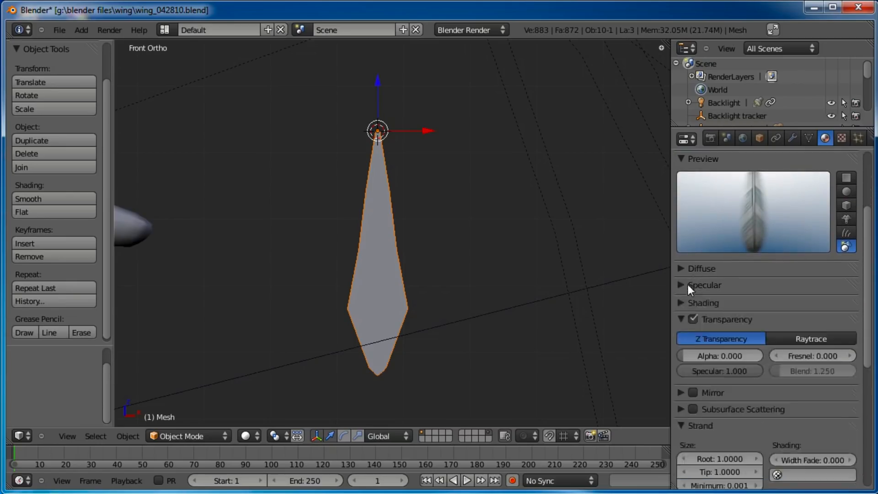
pyautogui.moveTo(693, 356); pyautogui.dragTo(745, 356)
pyautogui.click(846, 192)
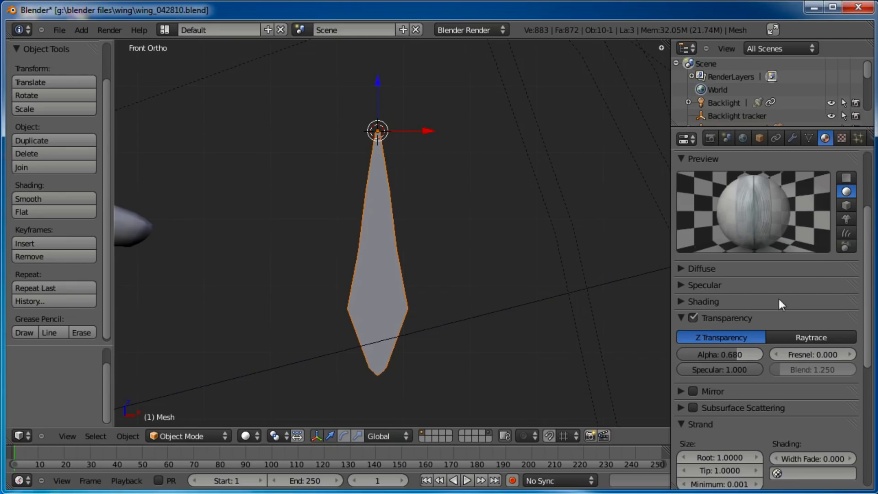
# Save the blend file and switch the viewport to the camera view
pyautogui.scroll(5, 781, 304)
pyautogui.click(60, 30)
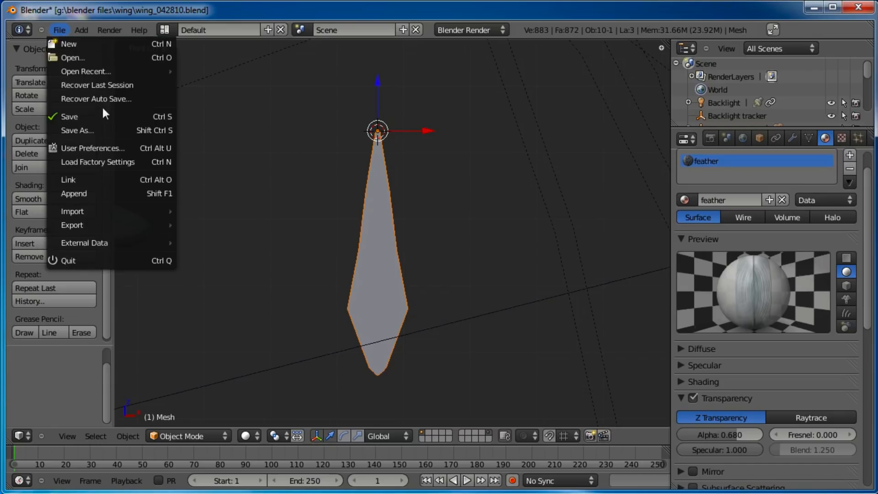
pyautogui.click(106, 112)
pyautogui.press('KP_0')
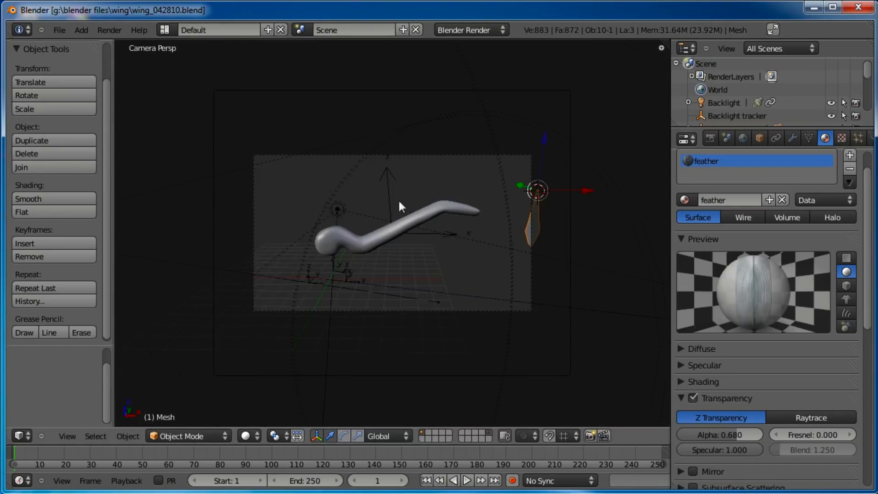
# Move the feather plane into the camera's view over the worm and rotate it freely
pyautogui.rightClick(388, 187)
pyautogui.press('g')
pyautogui.rightClick(453, 186)
pyautogui.rightClick(530, 219)
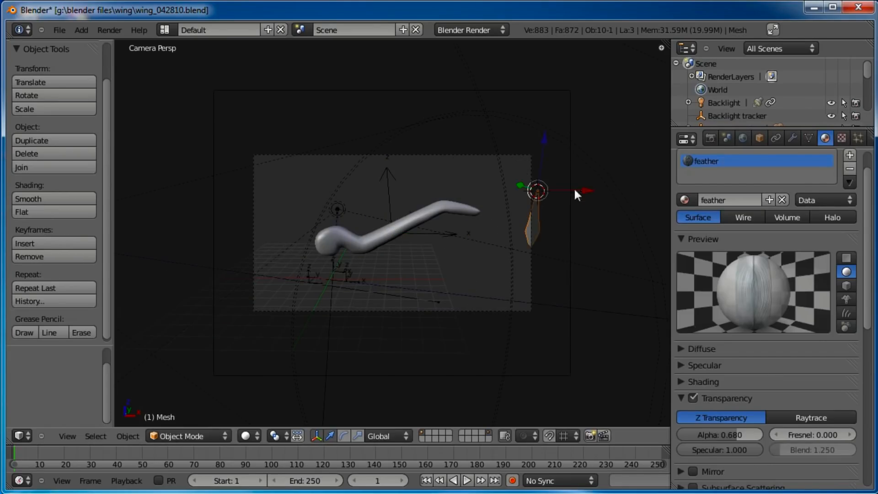
pyautogui.press('g')
pyautogui.click(430, 179)
pyautogui.press('r')
pyautogui.press('r')
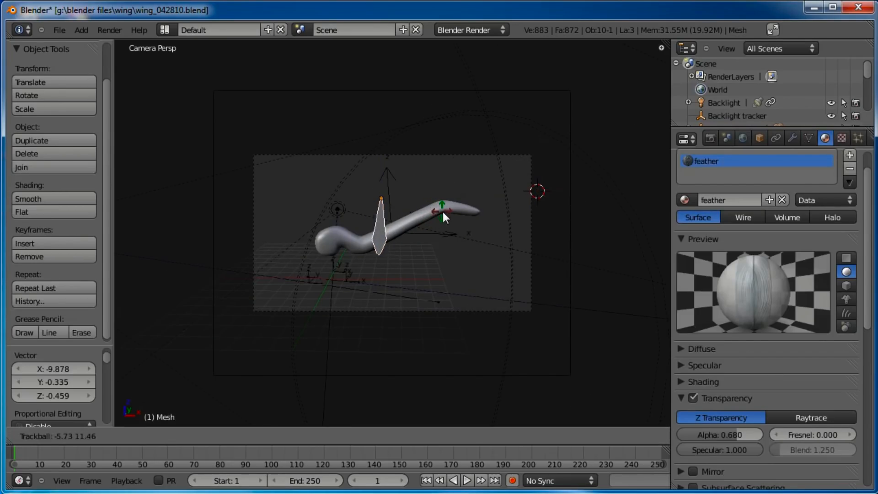
pyautogui.click(437, 207)
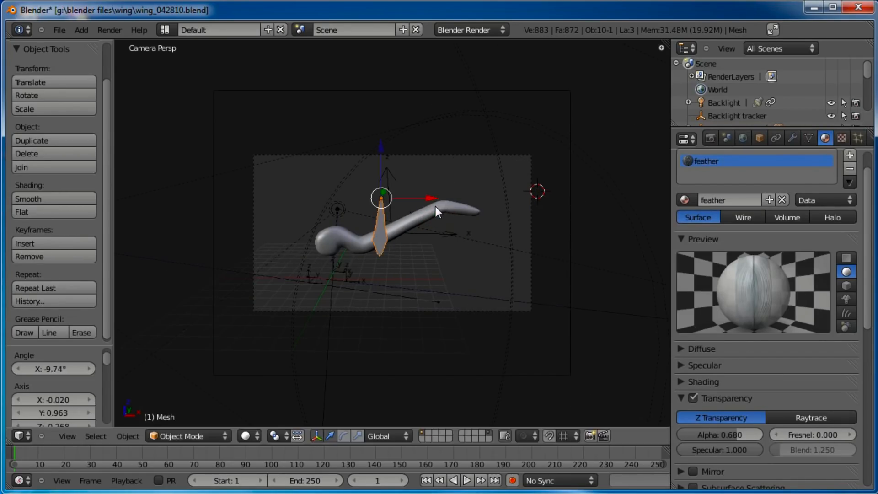
# Render test images of the feather over the worm, raising the render resolution scale to 60%
pyautogui.press('F12')
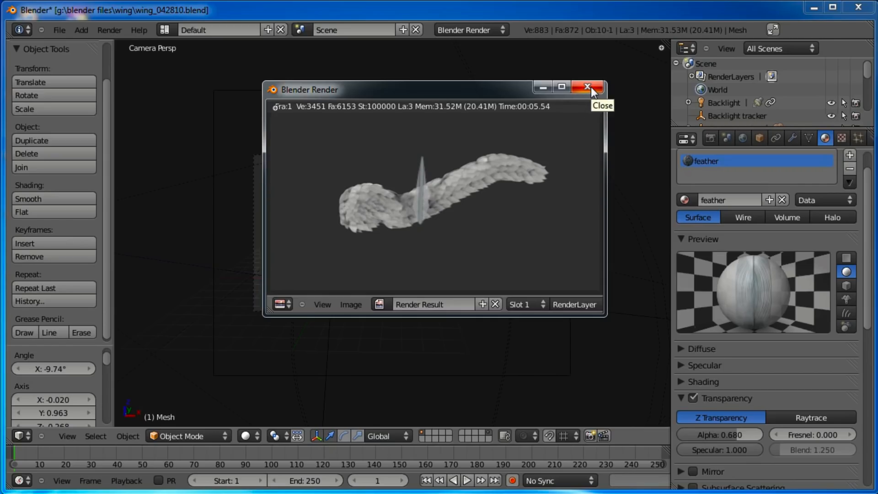
pyautogui.click(589, 87)
pyautogui.click(710, 138)
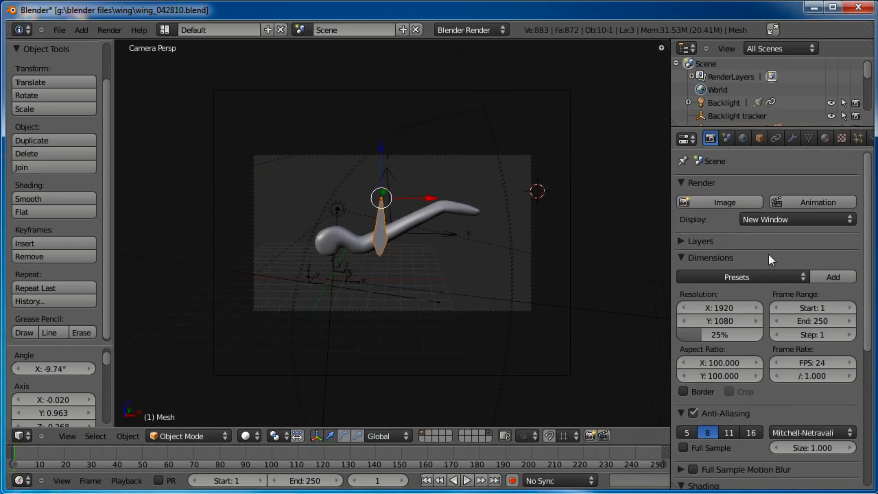
pyautogui.moveTo(712, 336); pyautogui.dragTo(722, 337)
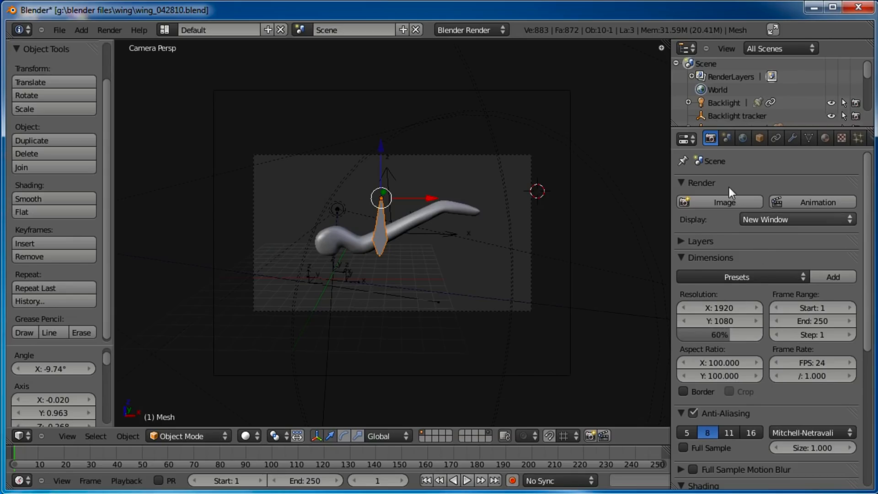
pyautogui.press('F12')
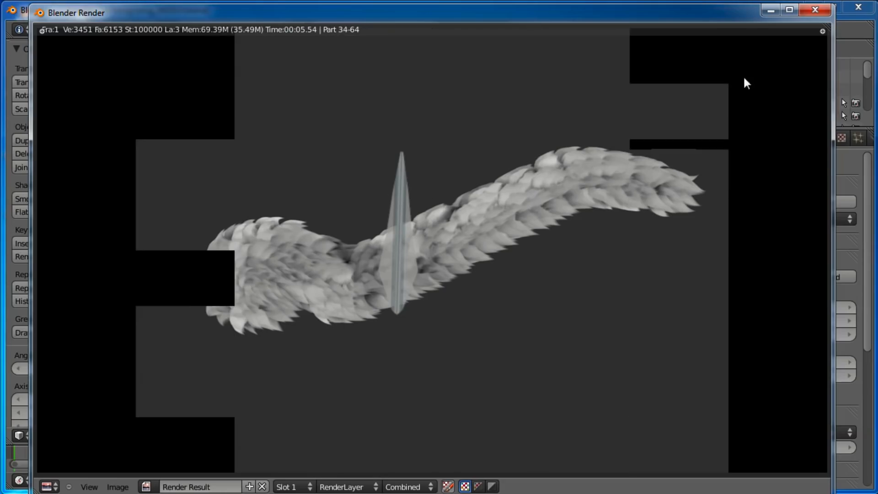
pyautogui.click(814, 10)
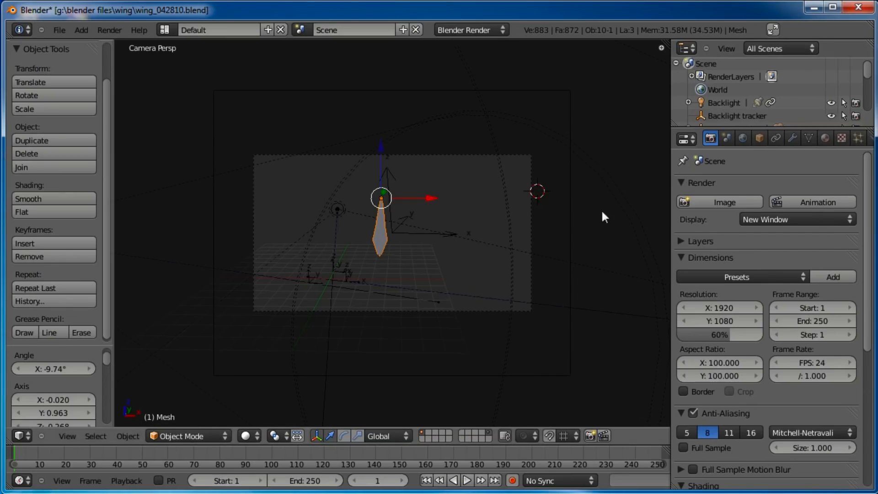
# Change the mapping coordinates of the wing_alphamap.png texture on the feather material
pyautogui.click(841, 139)
pyautogui.scroll(-4, 766, 349)
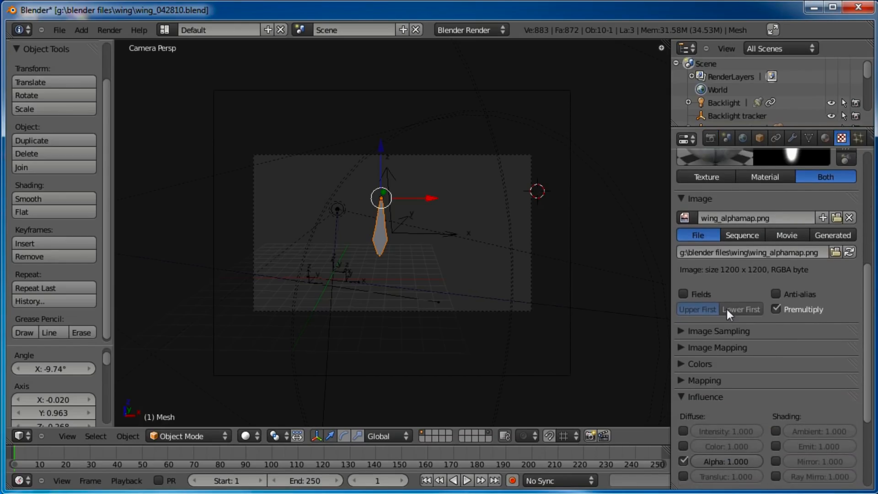
pyautogui.click(682, 332)
pyautogui.click(681, 331)
pyautogui.click(683, 348)
pyautogui.click(767, 366)
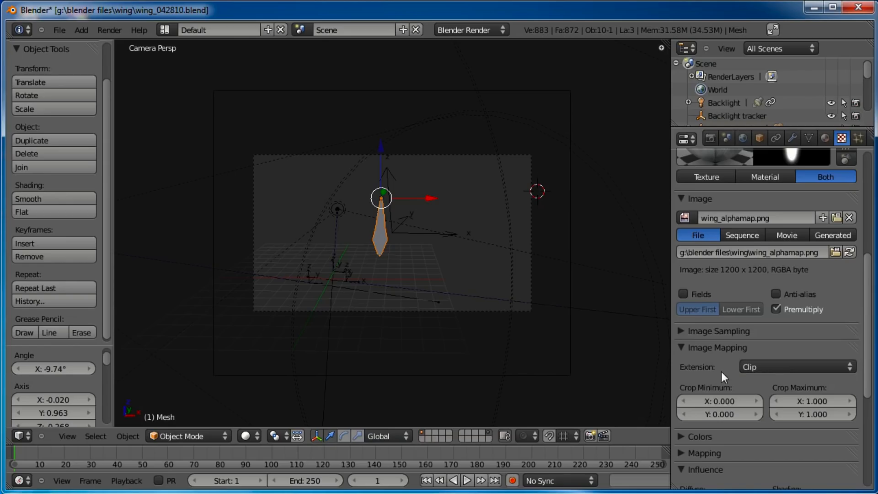
pyautogui.click(683, 348)
pyautogui.click(685, 381)
pyautogui.scroll(-3, 686, 382)
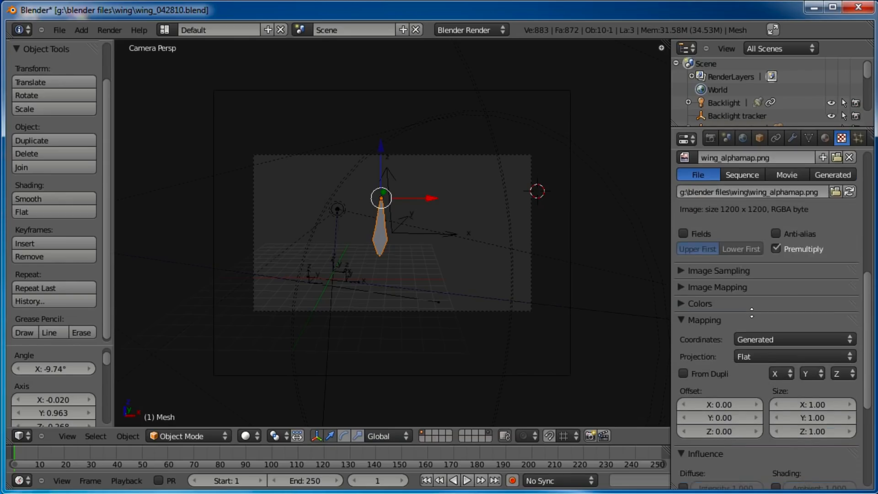
pyautogui.click(761, 340)
pyautogui.click(743, 280)
pyautogui.click(682, 319)
# Change the mapping coordinates of the wing_texturemap.jpg texture on the feather material
pyautogui.scroll(5, 743, 274)
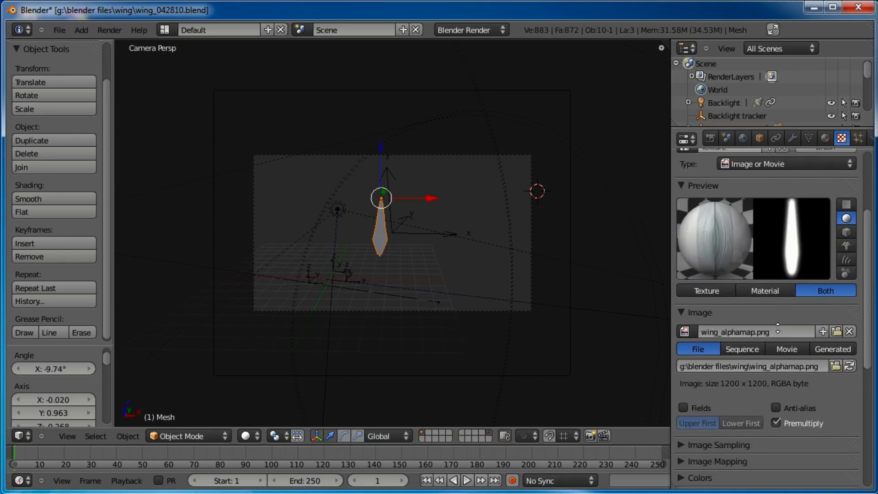
pyautogui.scroll(3, 732, 228)
pyautogui.click(718, 184)
pyautogui.scroll(-10, 762, 403)
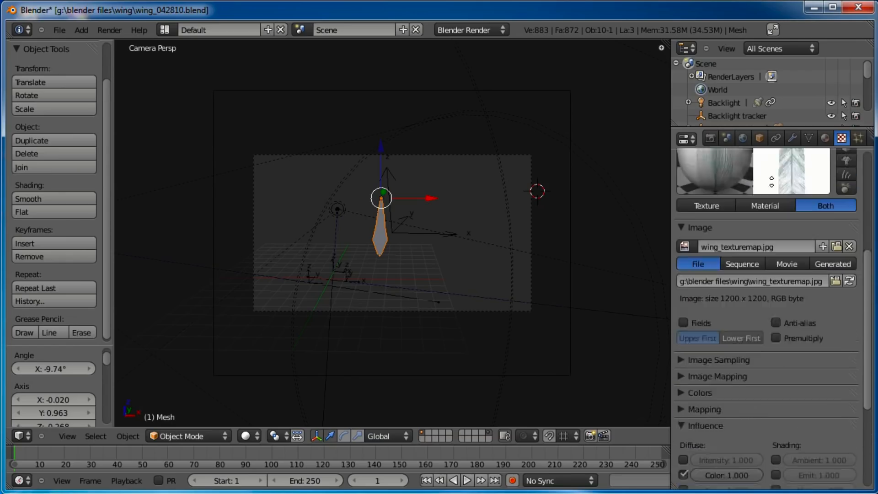
pyautogui.click(700, 255)
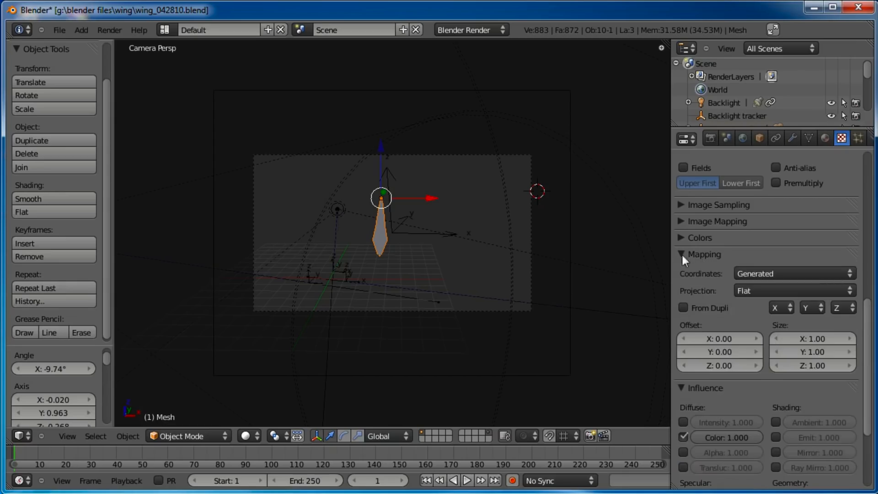
pyautogui.click(792, 273)
pyautogui.click(770, 218)
pyautogui.click(766, 255)
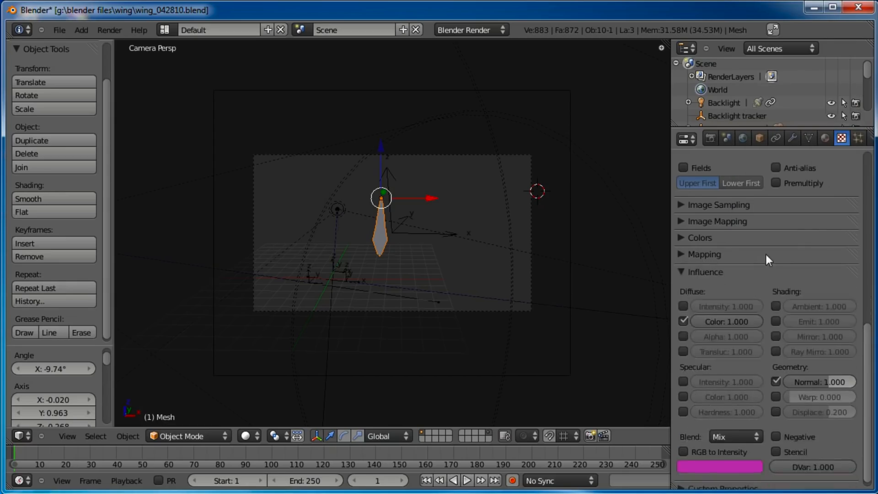
# Render the scene to check the textured, transparent feather
pyautogui.press('F12')
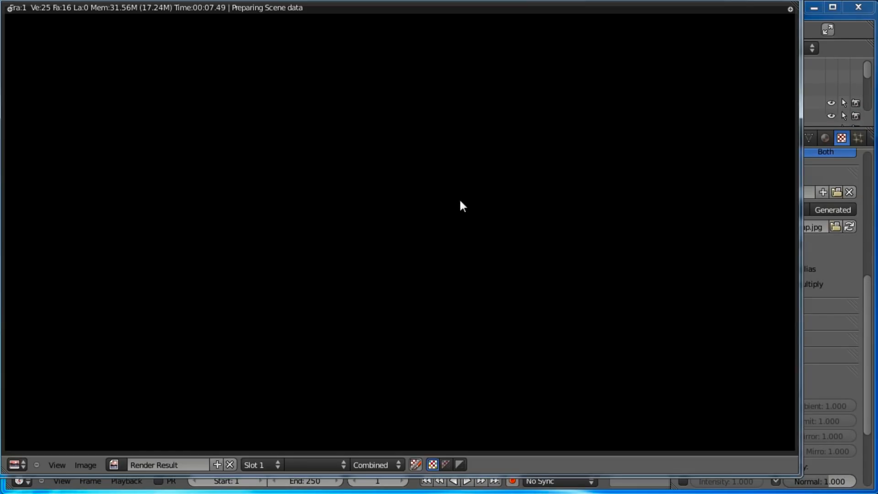
pyautogui.moveTo(415, 1); pyautogui.dragTo(440, 18)
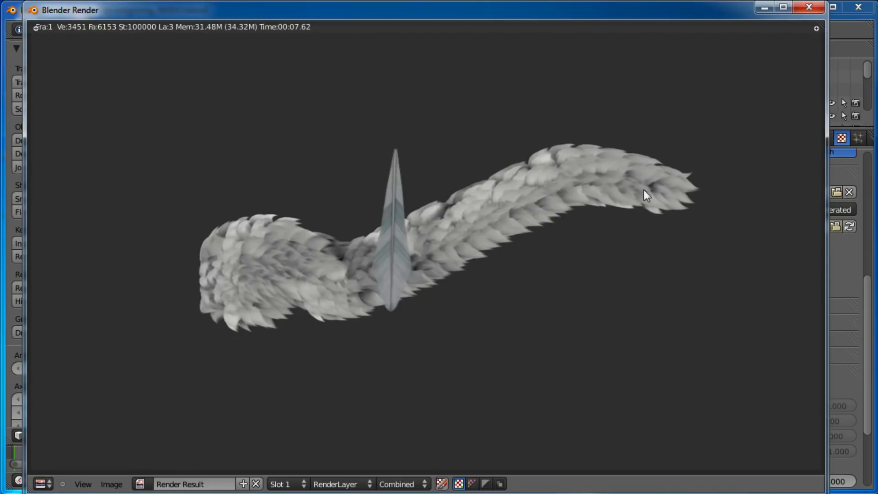
pyautogui.click(814, 10)
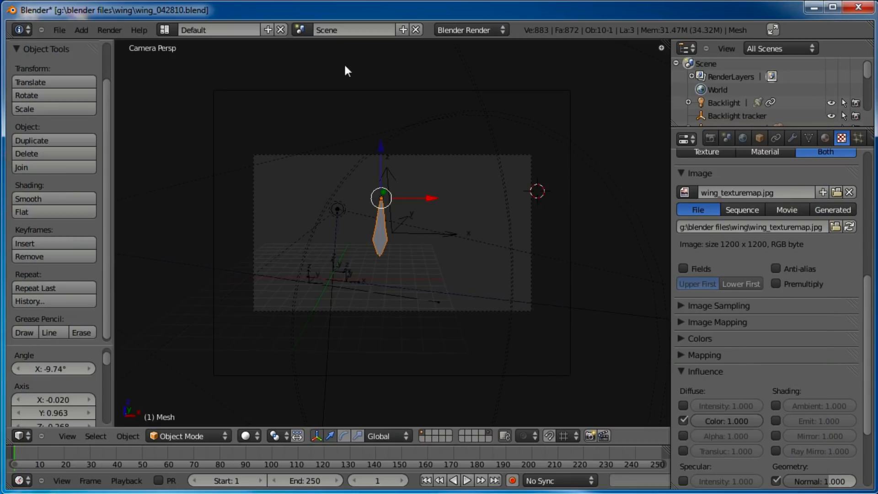
# Save the blend file
pyautogui.click(59, 29)
pyautogui.click(79, 116)
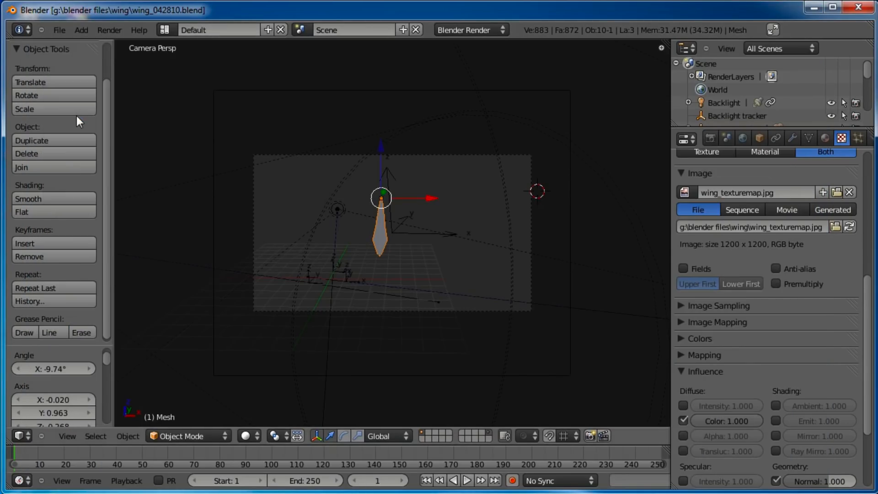
# Switch to front view and move the feather below the worm
pyautogui.press('KP_1')
pyautogui.scroll(-7, 380, 178)
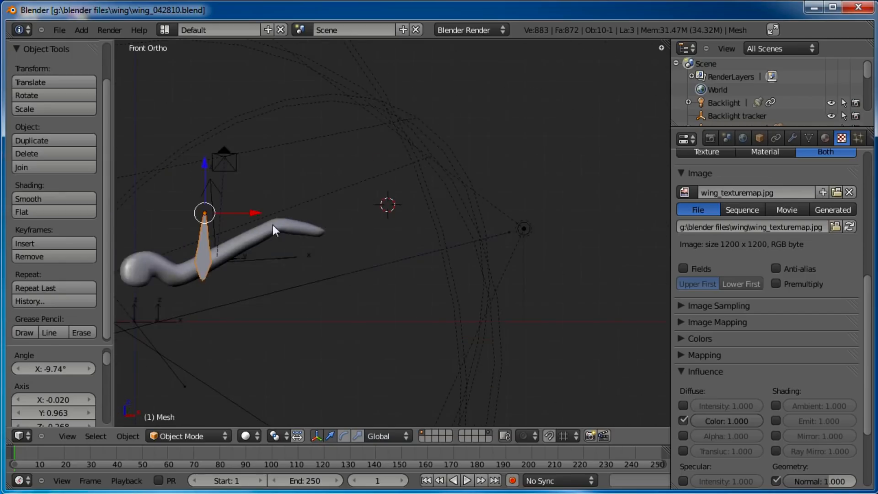
pyautogui.keyDown('shift'); pyautogui.moveTo(261, 250); pyautogui.dragTo(497, 168, button='middle'); pyautogui.keyUp('shift')
pyautogui.scroll(2, 429, 167)
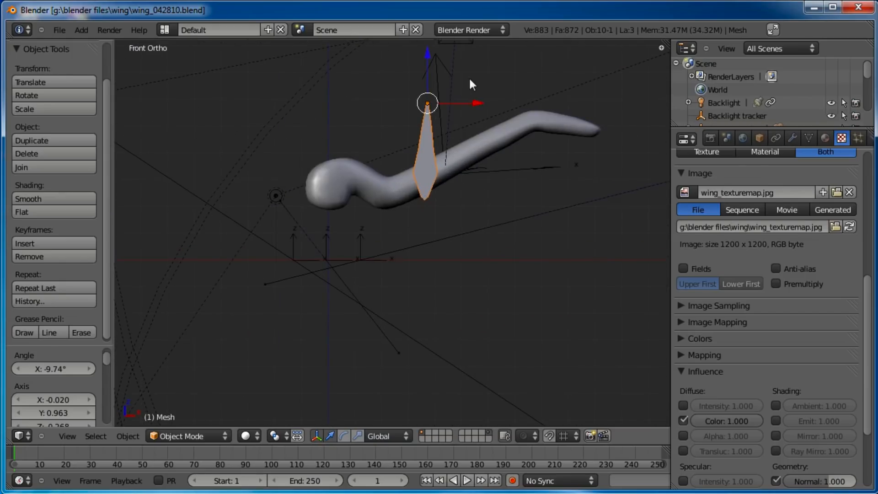
pyautogui.press('g')
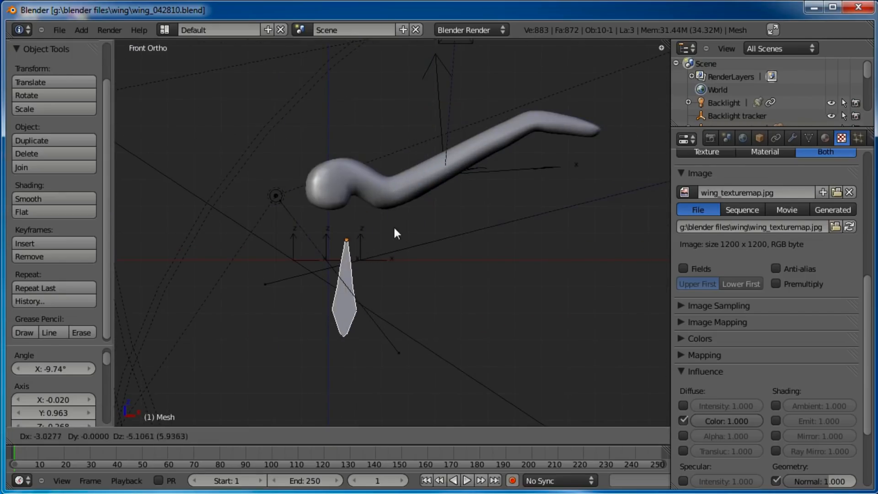
pyautogui.click(376, 273)
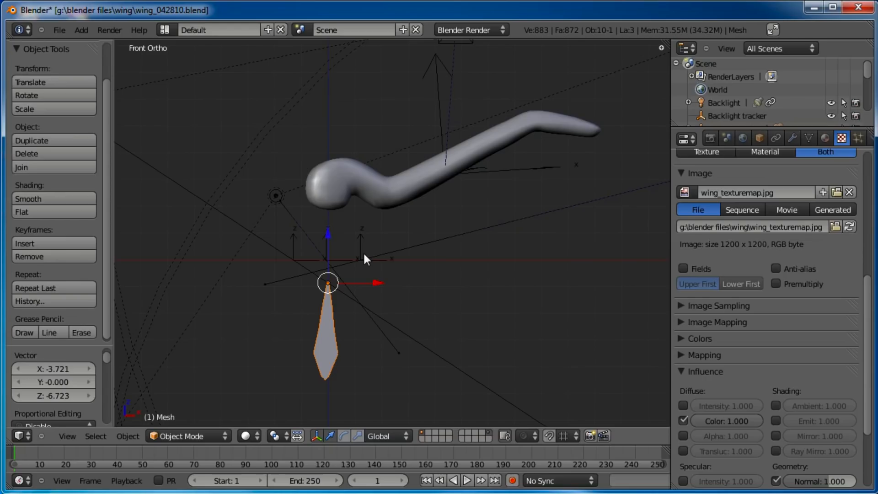
# Place the 3D cursor below the worm's head and add a new plane there
pyautogui.scroll(2, 365, 257)
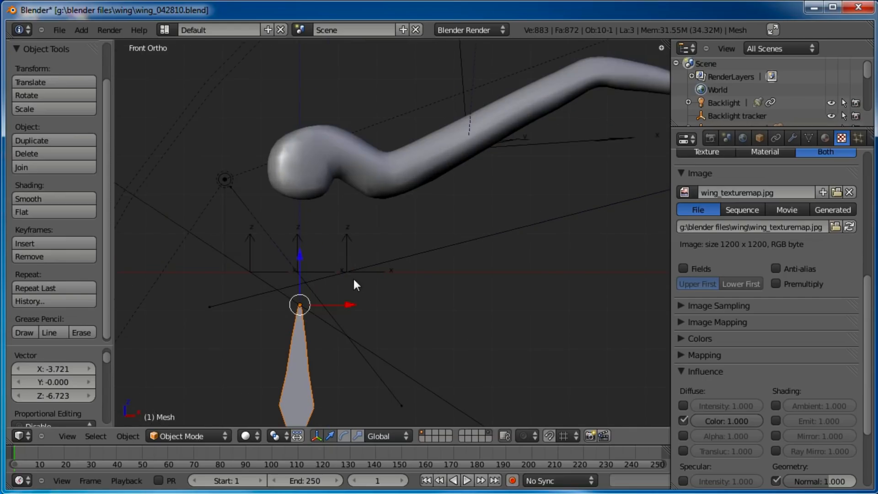
pyautogui.keyDown('shift'); pyautogui.moveTo(345, 247); pyautogui.dragTo(360, 233, button='middle'); pyautogui.keyUp('shift')
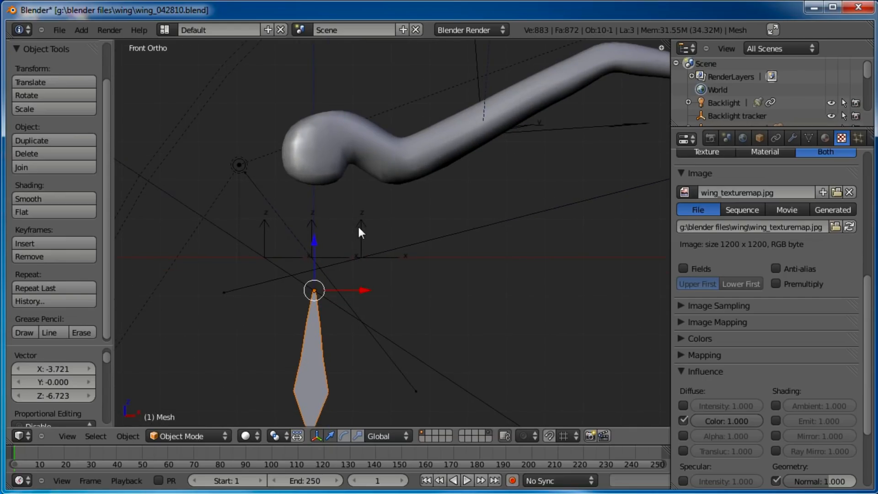
pyautogui.click(440, 206)
pyautogui.press('space')
pyautogui.press('Return')
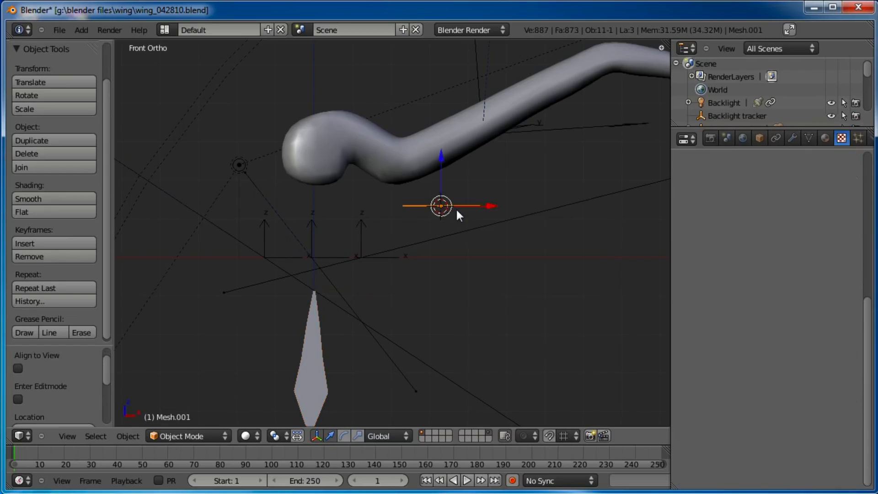
# Scale the new plane's geometry down in Edit Mode
pyautogui.press('Tab')
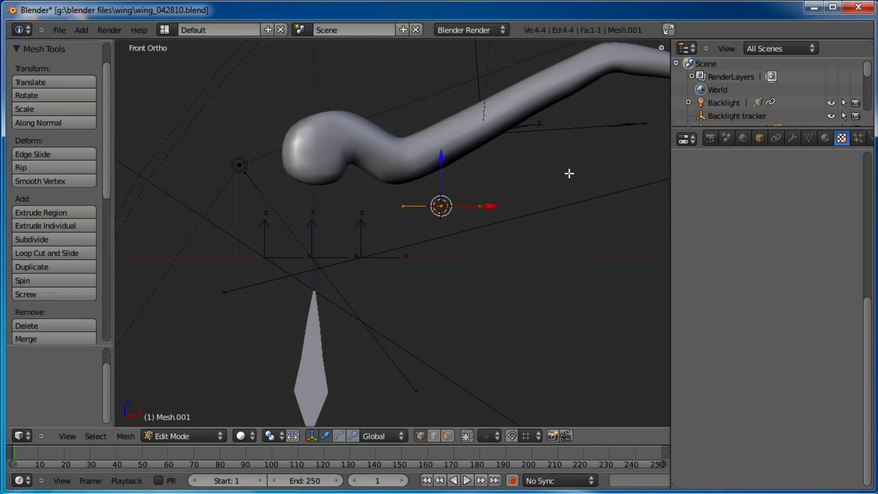
pyautogui.press('s')
pyautogui.click(480, 200)
pyautogui.press('Tab')
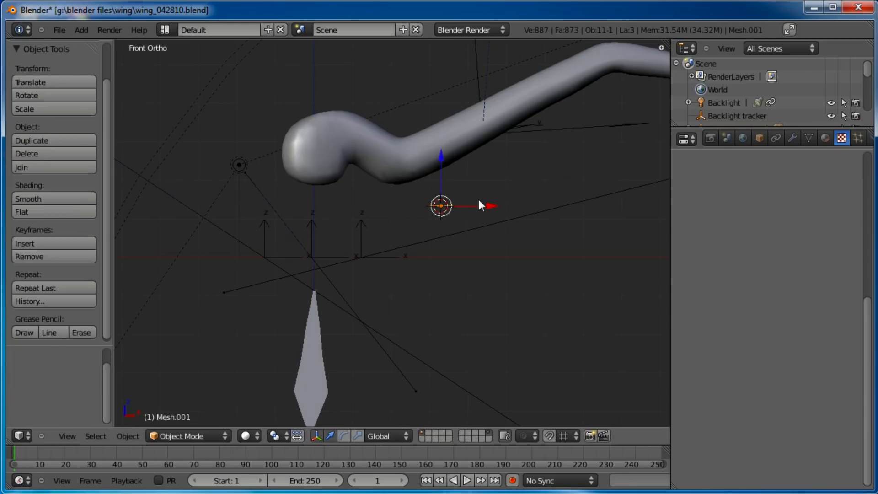
# Select the feather and snap the 3D cursor to it
pyautogui.press('g')
pyautogui.press('Escape')
pyautogui.rightClick(318, 311)
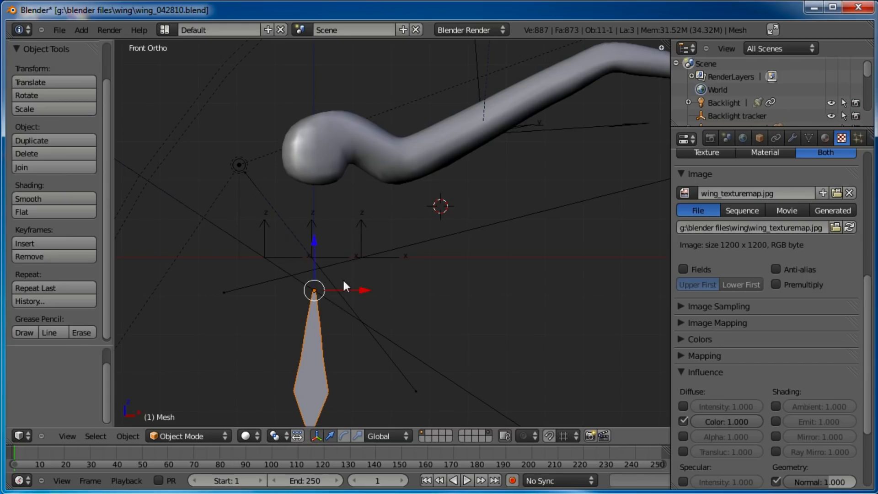
pyautogui.hotkey('shift', 's')
pyautogui.click(337, 325)
# Select the new plane, snap it to the 3D cursor at the feather, and return to front view
pyautogui.moveTo(394, 216); pyautogui.dragTo(415, 220, button='middle')
pyautogui.rightClick(438, 257)
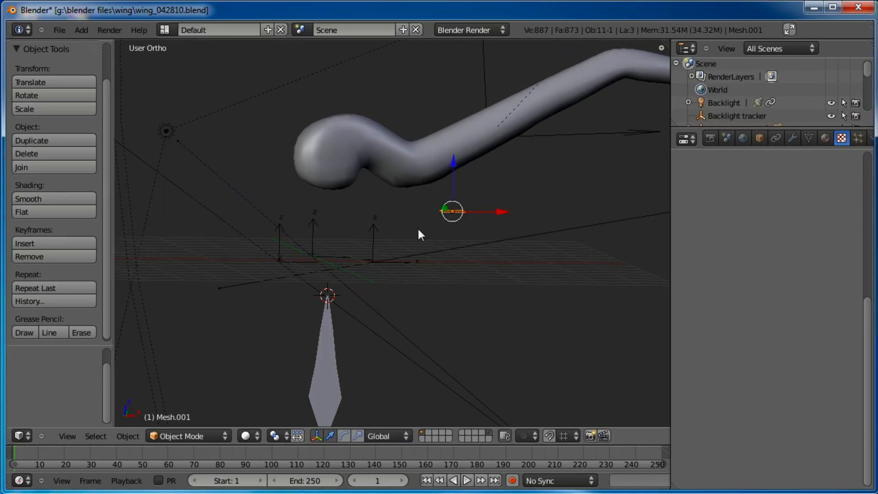
pyautogui.hotkey('shift', 's')
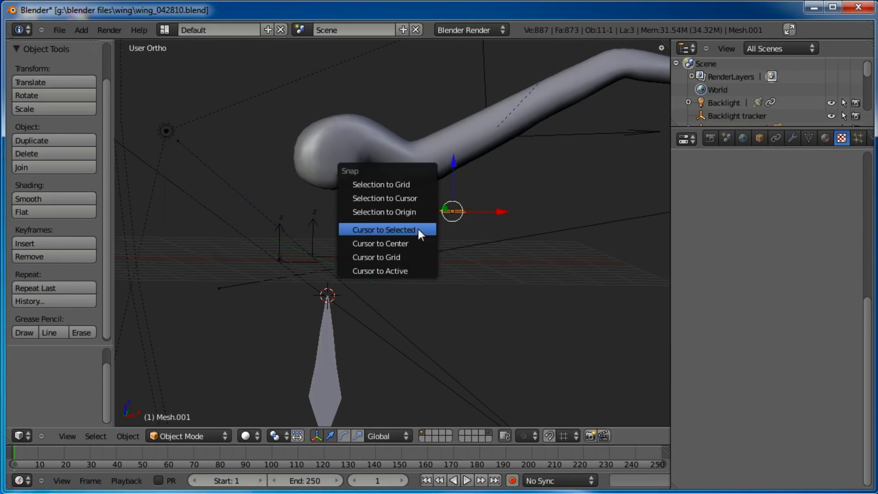
pyautogui.click(416, 201)
pyautogui.press('KP_1')
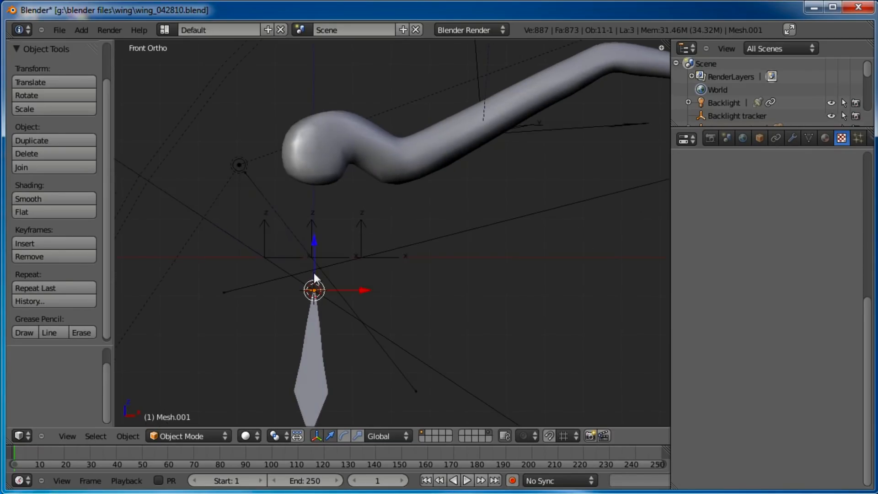
# In Edit Mode, move, scale and rotate the small plane so it sits against the underside of the worm's body
pyautogui.press('Tab')
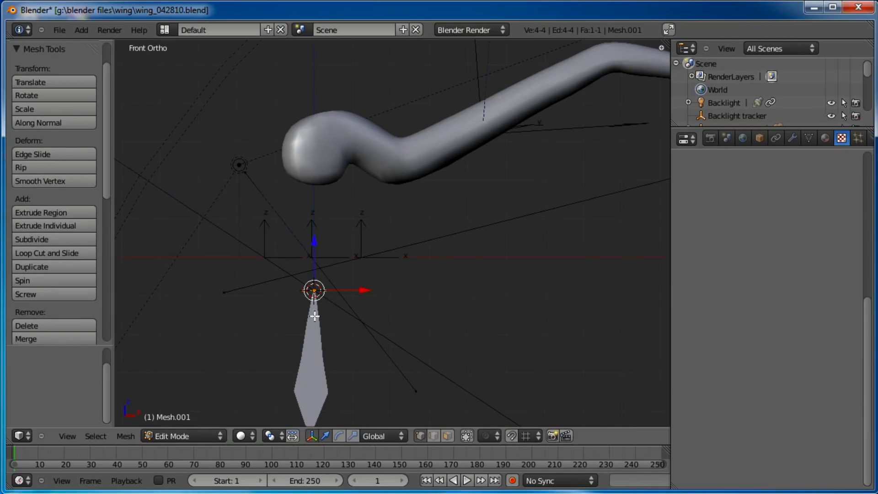
pyautogui.press('g')
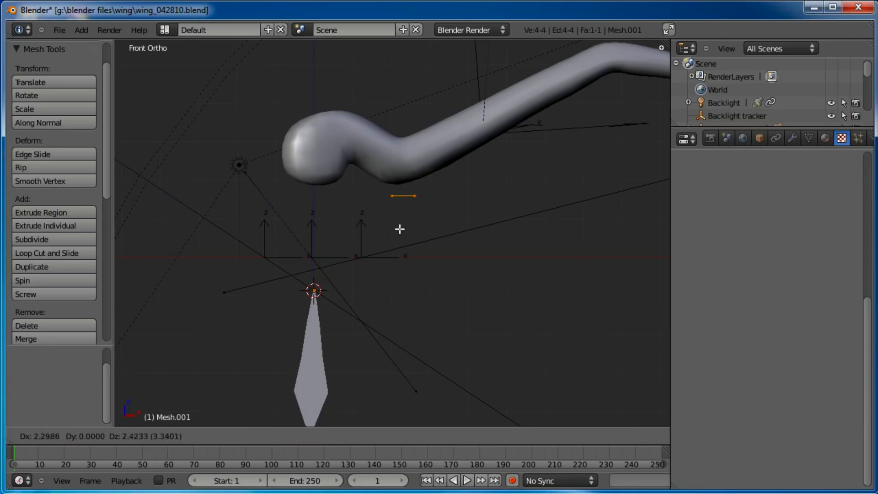
pyautogui.click(400, 223)
pyautogui.press('s')
pyautogui.click(446, 195)
pyautogui.press('r')
pyautogui.click(440, 189)
pyautogui.press('g')
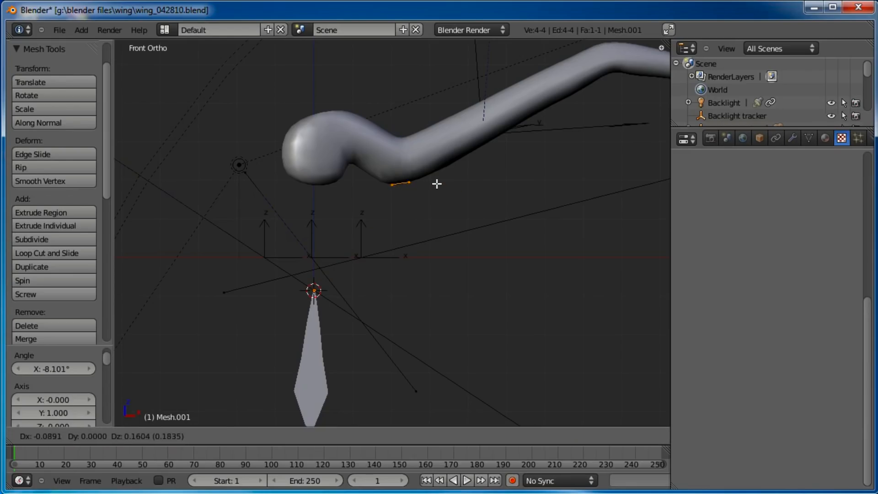
pyautogui.click(437, 184)
pyautogui.press('g')
pyautogui.click(437, 181)
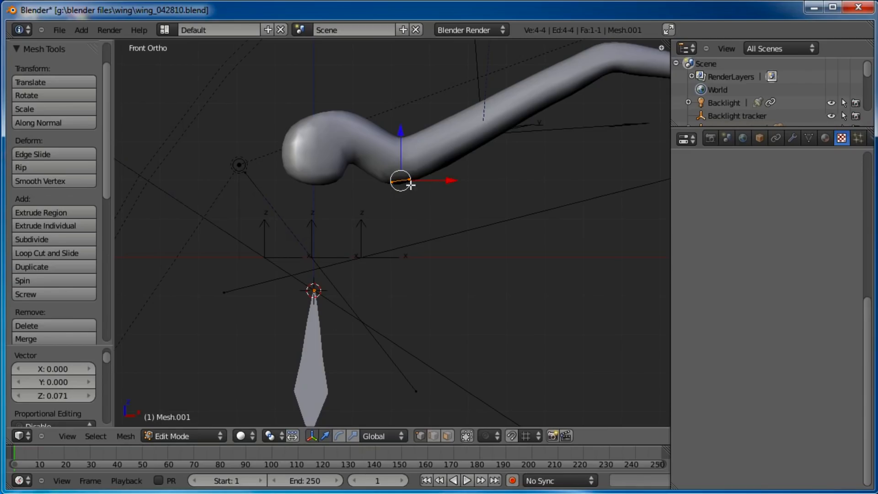
# Parent the feather object to the small plane as Object
pyautogui.press('Tab')
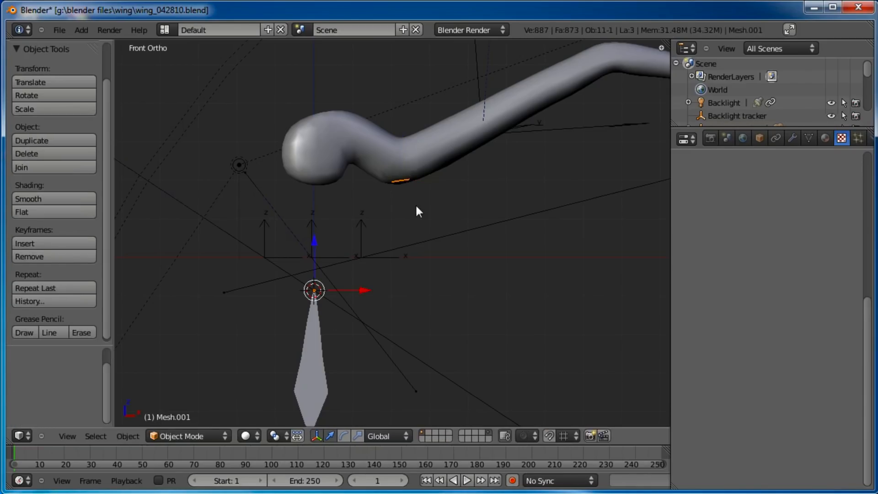
pyautogui.rightClick(320, 324)
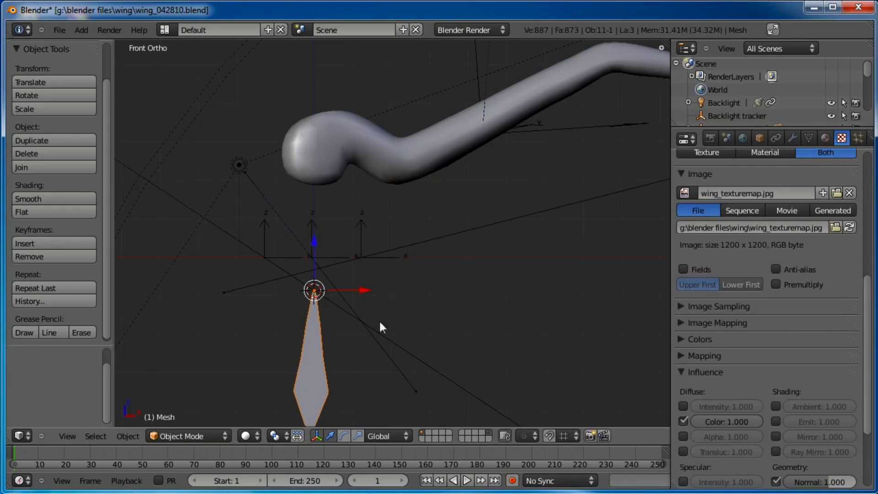
pyautogui.moveTo(389, 188)
pyautogui.mouseDown(button='middle')
pyautogui.moveTo(390, 204)
pyautogui.moveTo(401, 194)
pyautogui.mouseUp(button='middle')
pyautogui.rightClick(402, 191)
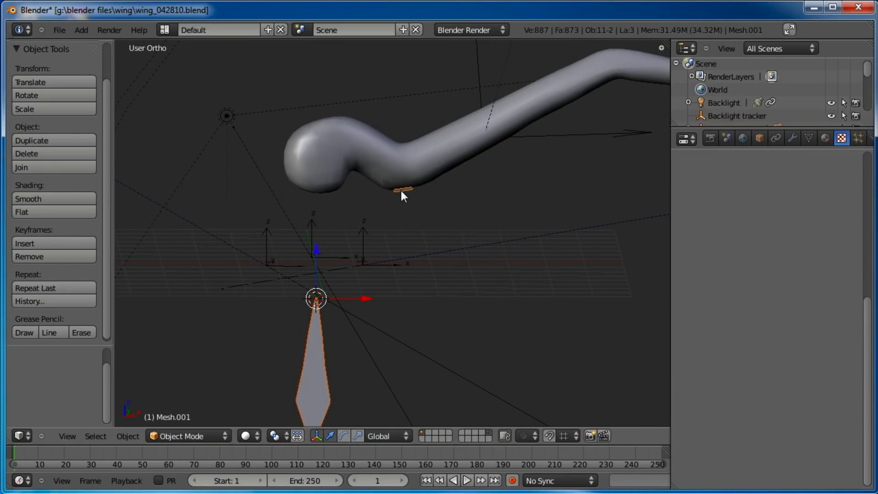
pyautogui.hotkey('ctrl', 'p')
pyautogui.click(401, 192)
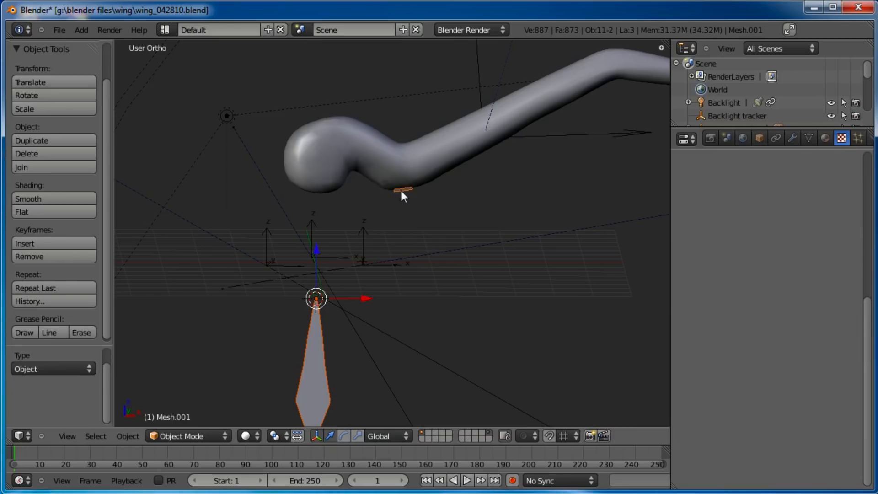
pyautogui.rightClick(404, 193)
pyautogui.rightClick(405, 193)
pyautogui.press('g')
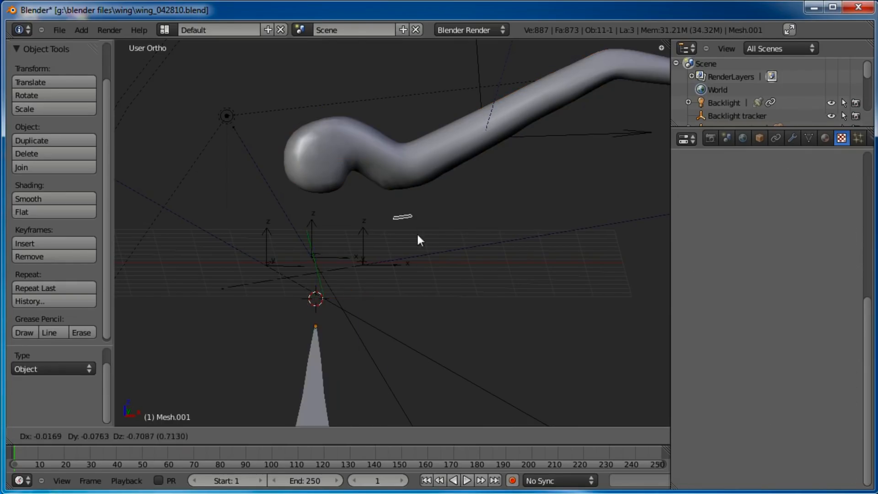
pyautogui.rightClick(416, 198)
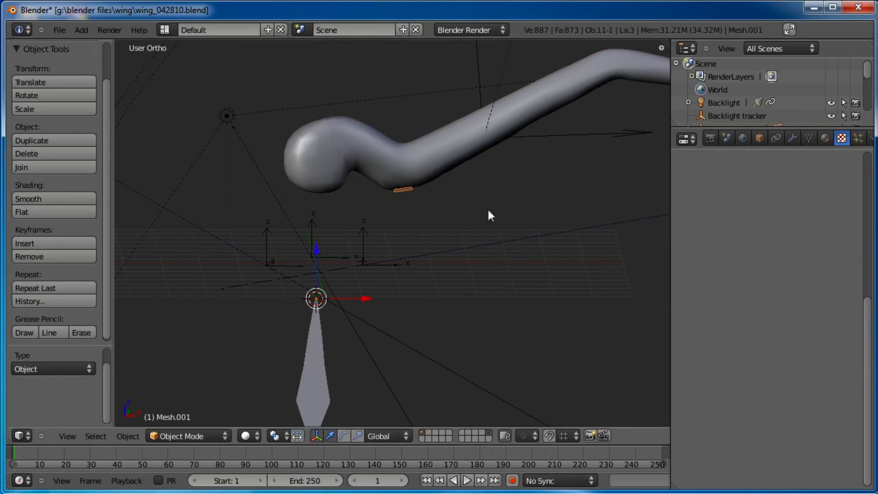
pyautogui.click(807, 140)
pyautogui.click(687, 265)
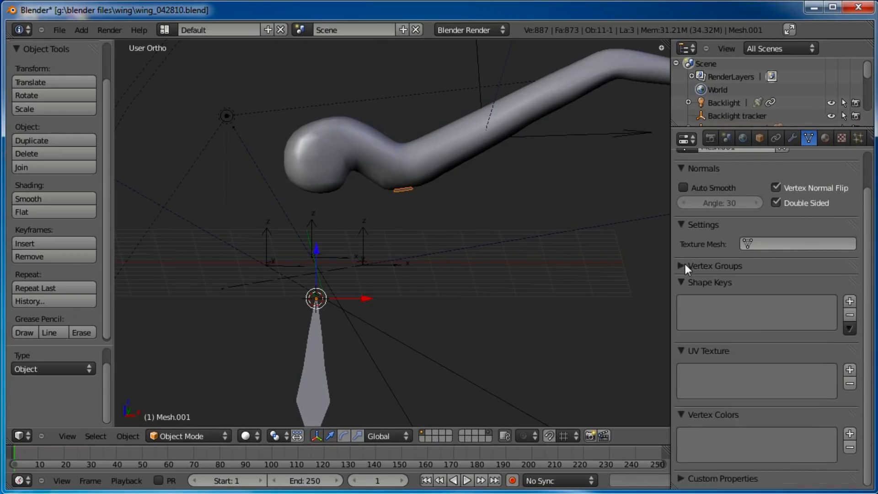
pyautogui.click(684, 282)
pyautogui.click(682, 299)
pyautogui.click(679, 315)
pyautogui.click(690, 224)
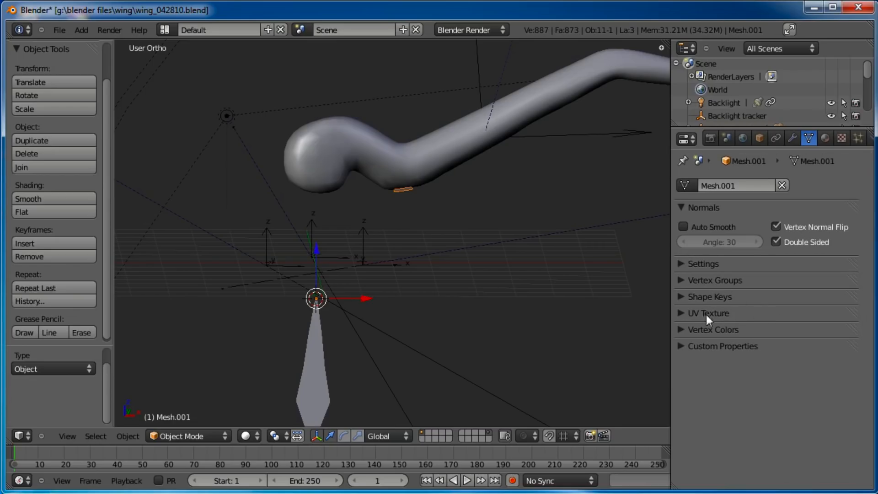
pyautogui.click(680, 312)
pyautogui.click(680, 311)
pyautogui.click(681, 297)
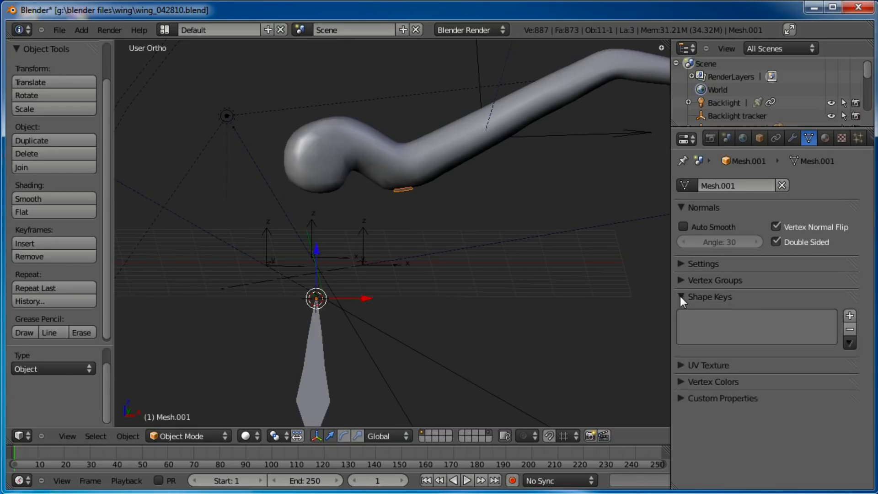
pyautogui.click(681, 296)
pyautogui.click(681, 280)
pyautogui.click(680, 280)
pyautogui.click(682, 264)
pyautogui.click(682, 264)
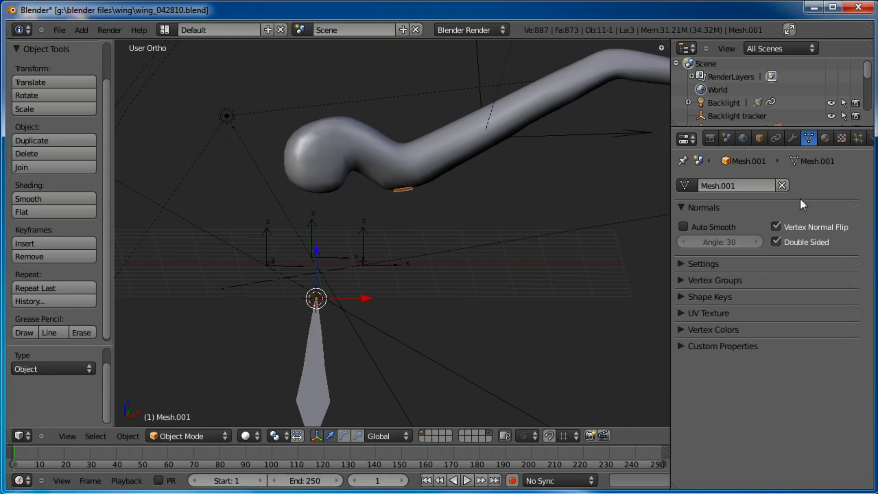
# Set the plane object's duplication to Faces in its object properties
pyautogui.click(760, 138)
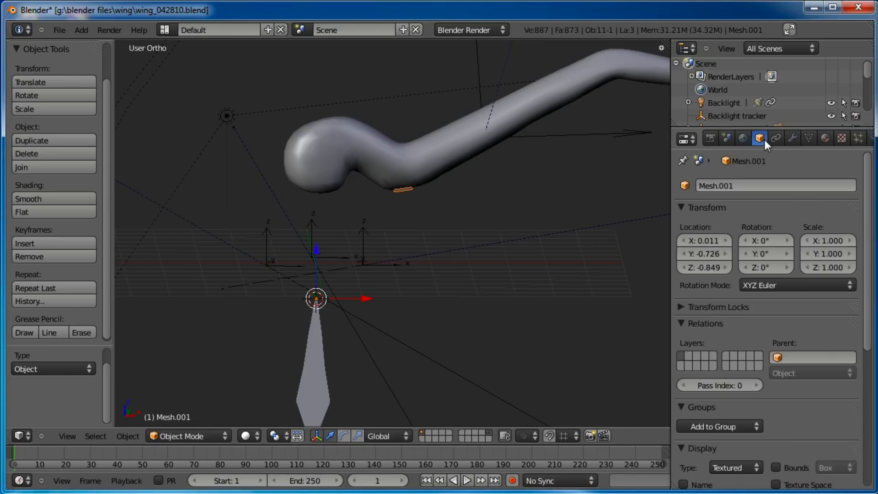
pyautogui.scroll(-3, 761, 309)
pyautogui.scroll(-8, 759, 262)
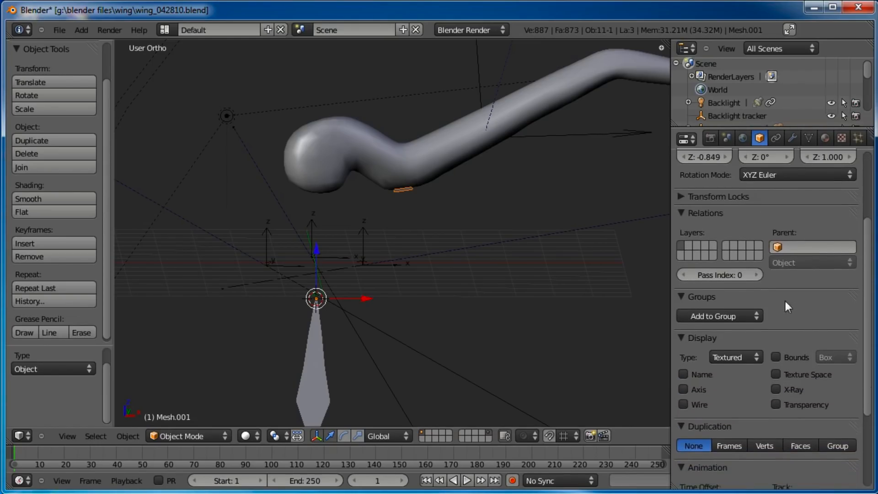
pyautogui.moveTo(786, 204); pyautogui.dragTo(786, 198, button='middle')
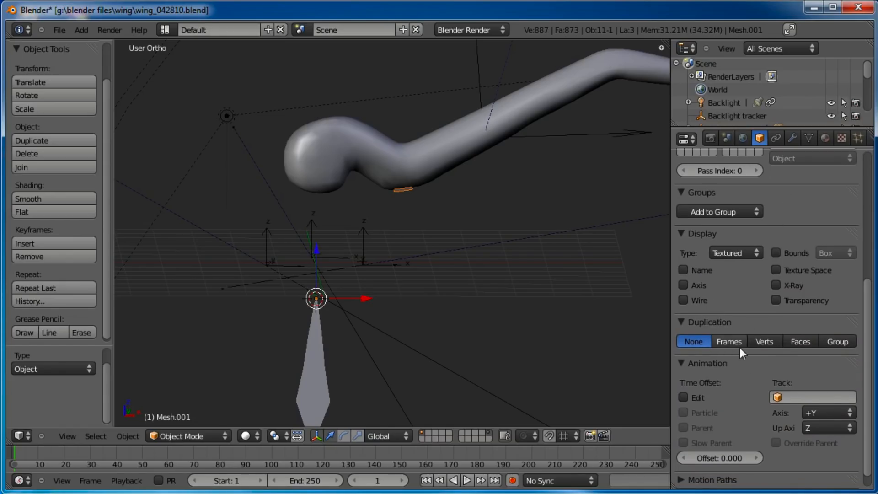
pyautogui.click(799, 343)
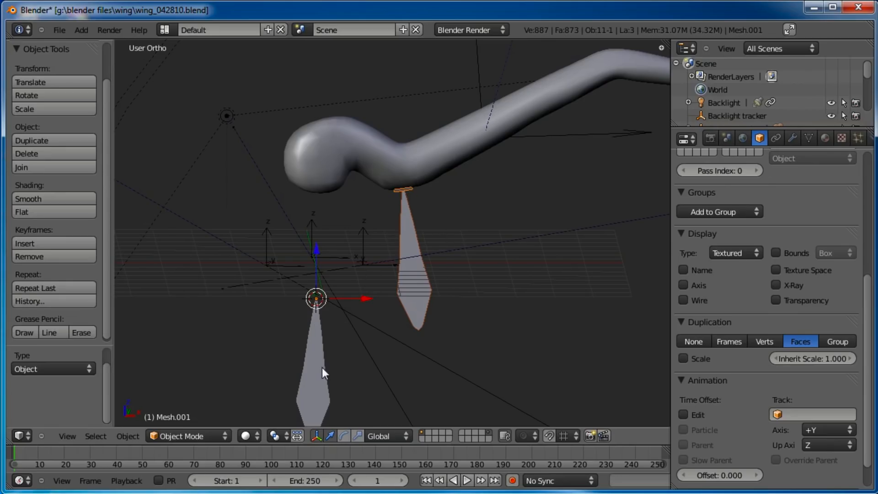
# In front view Edit Mode, duplicate the plane's face and rotate and move the copy along the body
pyautogui.rightClick(320, 352)
pyautogui.rightClick(408, 183)
pyautogui.press('KP_1')
pyautogui.press('Tab')
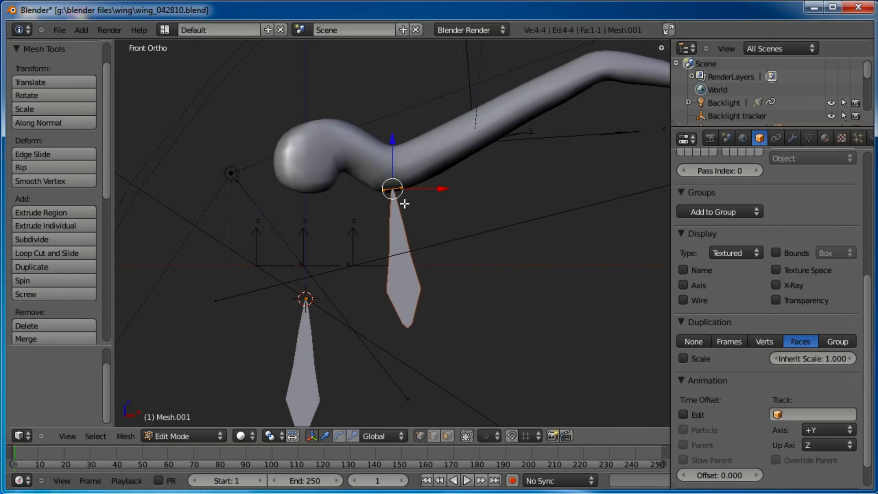
pyautogui.hotkey('shift', 'd')
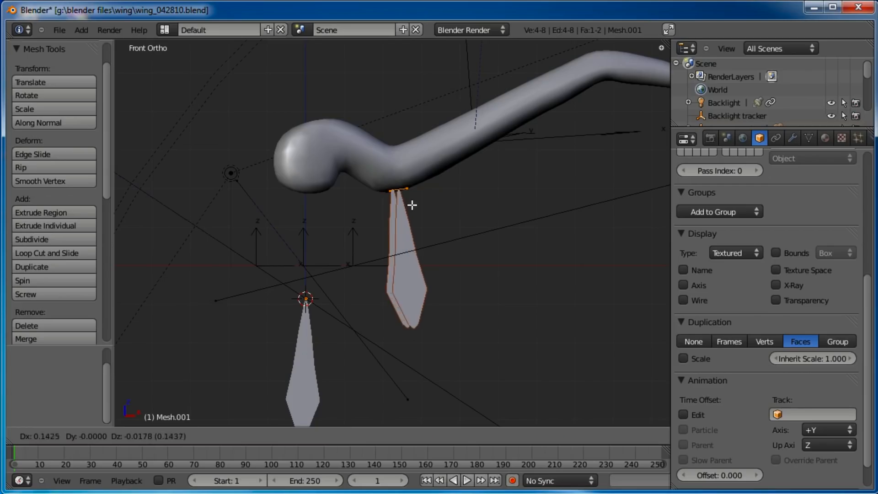
pyautogui.click(419, 197)
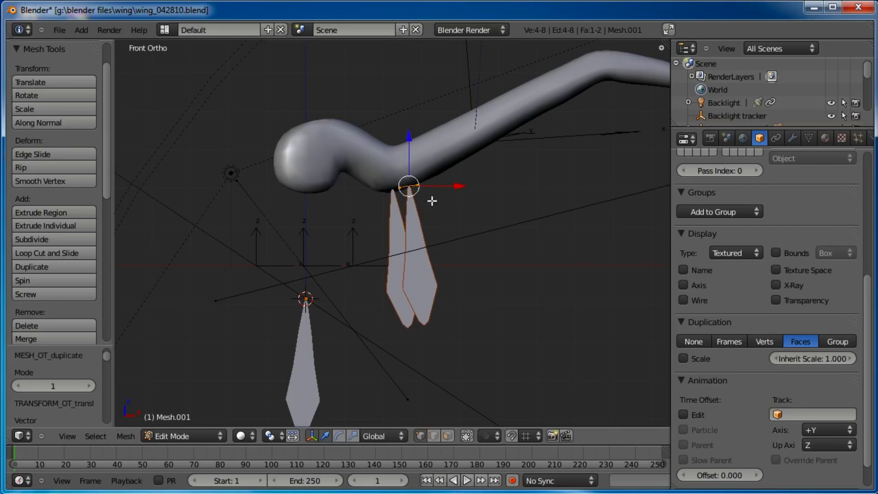
pyautogui.press('r')
pyautogui.click(473, 190)
pyautogui.press('g')
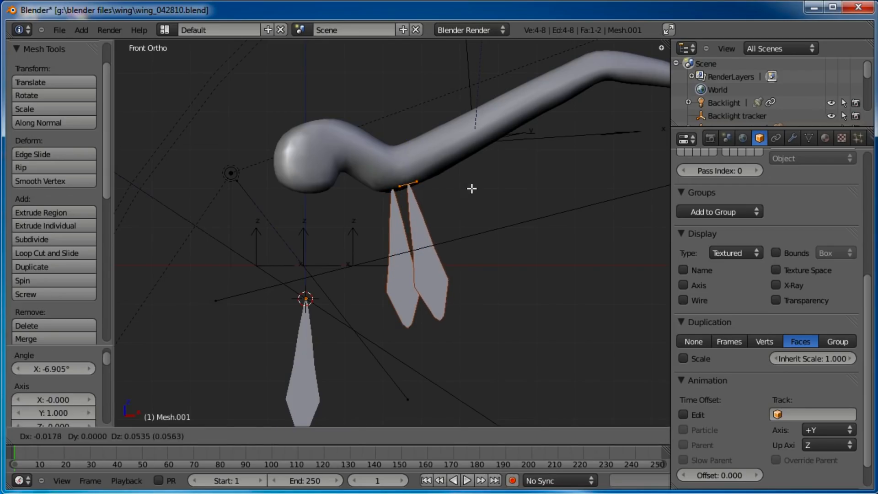
pyautogui.click(472, 189)
# Duplicate two more faces, rotating and moving each to continue the row along the worm's underside
pyautogui.hotkey('shift', 'd')
pyautogui.click(451, 196)
pyautogui.press('r')
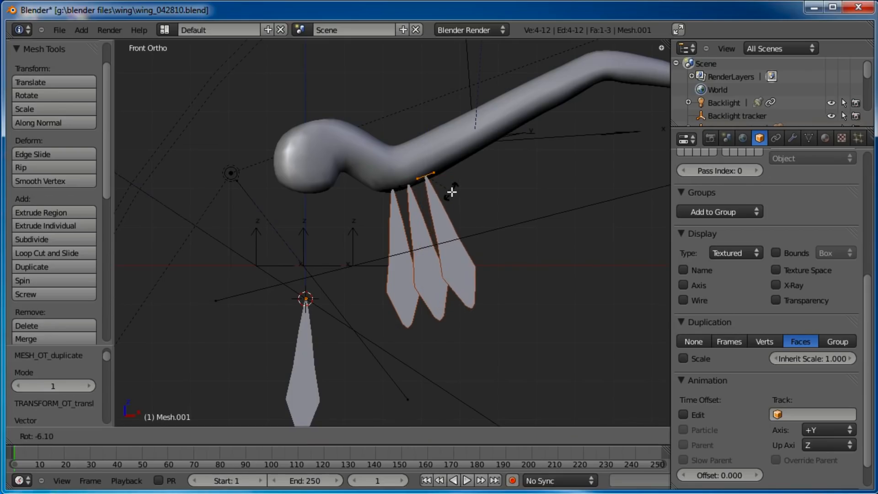
pyautogui.click(452, 193)
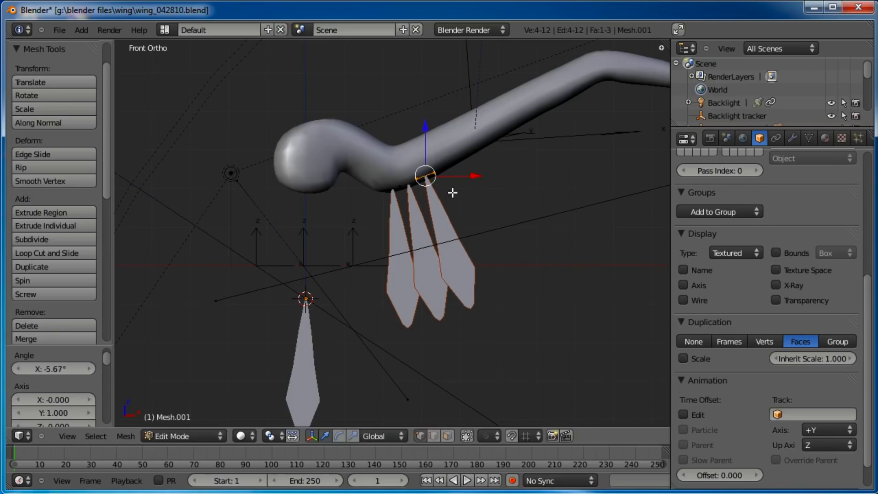
pyautogui.hotkey('shift', 'd')
pyautogui.click(471, 185)
pyautogui.press('r')
pyautogui.click(473, 180)
pyautogui.press('g')
pyautogui.click(474, 178)
pyautogui.press('r')
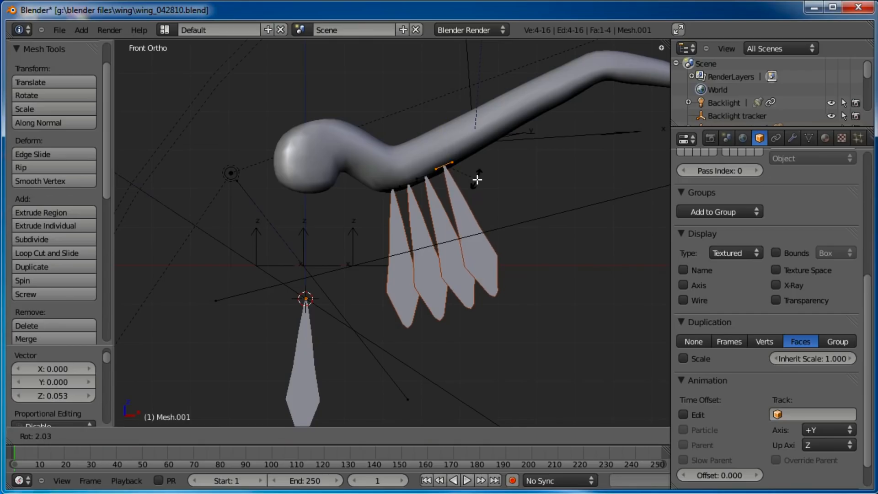
pyautogui.click(476, 176)
# Box-select the row of faces, duplicate it further along the body, then rotate and move the copies
pyautogui.press('a')
pyautogui.press('b')
pyautogui.moveTo(488, 152); pyautogui.dragTo(373, 215)
pyautogui.keyDown('shift'); pyautogui.moveTo(499, 191); pyautogui.dragTo(424, 226, button='middle'); pyautogui.keyUp('shift')
pyautogui.hotkey('shift', 'd')
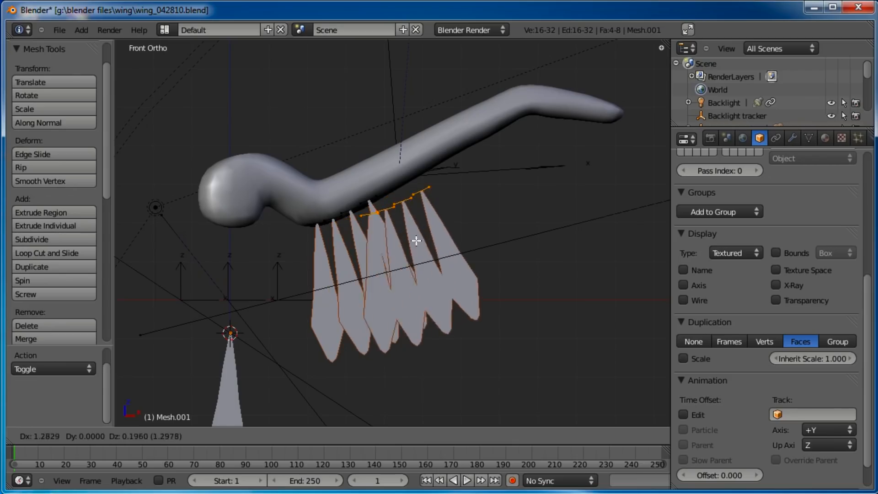
pyautogui.click(477, 220)
pyautogui.press('r')
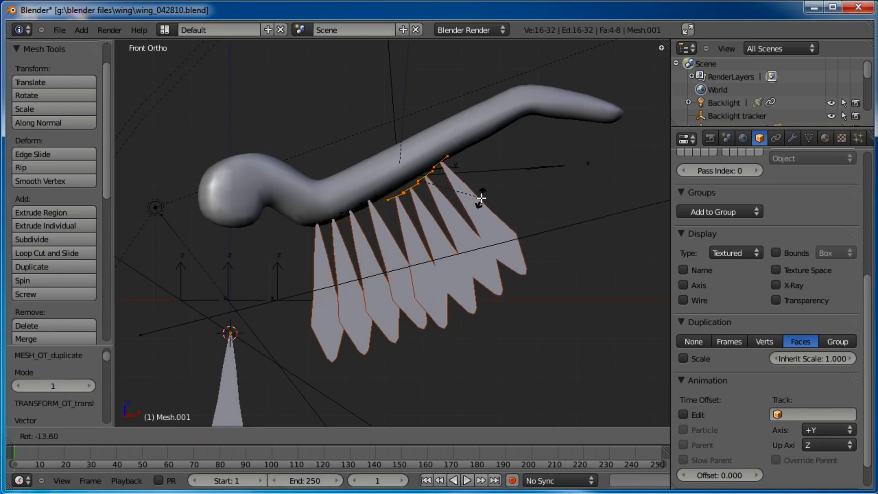
pyautogui.click(481, 198)
pyautogui.press('g')
pyautogui.click(466, 181)
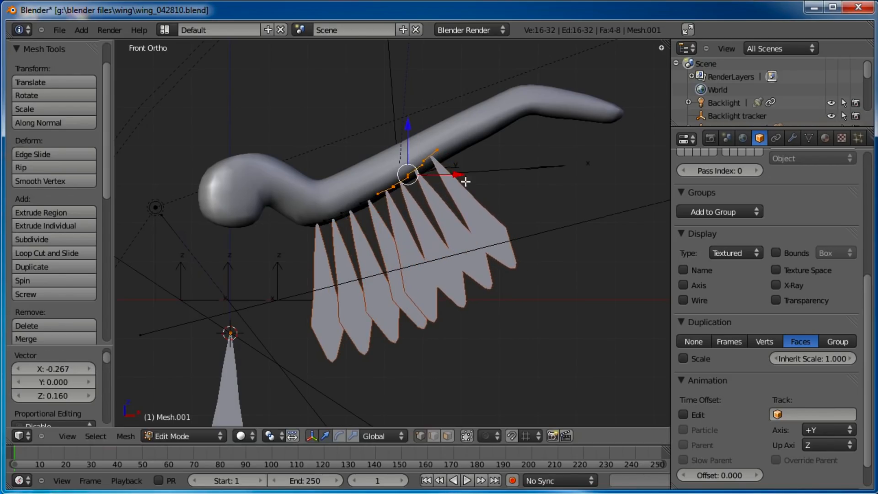
# Reposition and rotate individual faces so they follow the curve of the body
pyautogui.press('a')
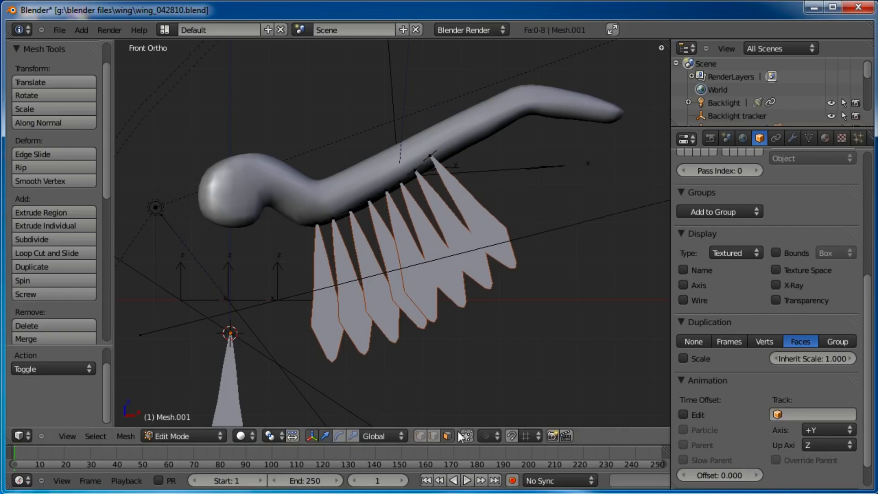
pyautogui.rightClick(434, 160)
pyautogui.press('g')
pyautogui.click(475, 157)
pyautogui.press('r')
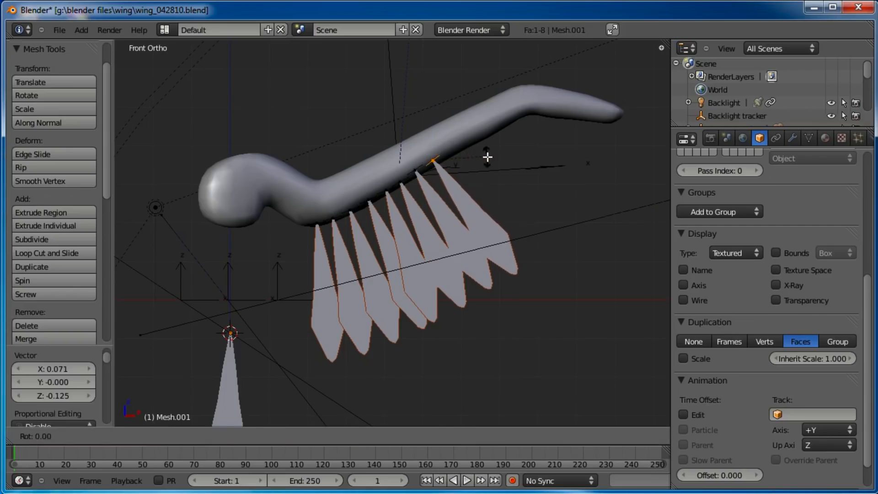
pyautogui.click(486, 158)
pyautogui.press('a')
pyautogui.rightClick(415, 173)
pyautogui.press('g')
pyautogui.click(422, 170)
# Select all faces, duplicate the row, rotate it and move it along the body toward the tail
pyautogui.press('a')
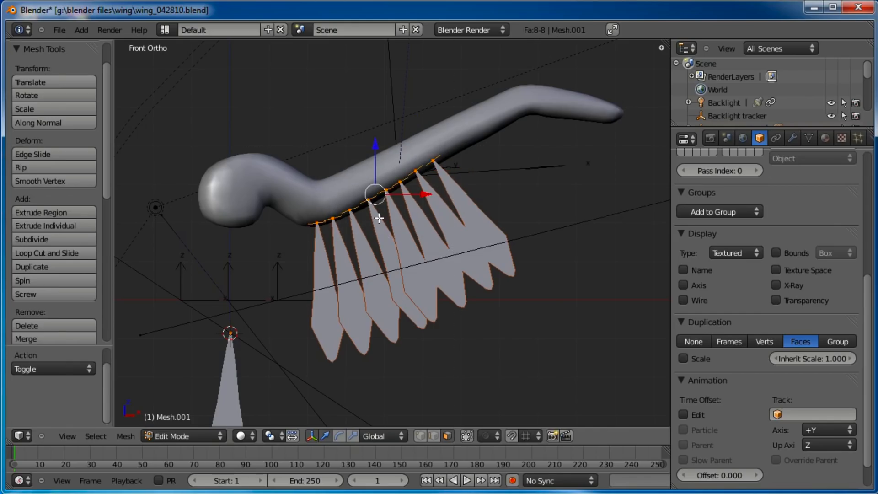
pyautogui.hotkey('shift', 'd')
pyautogui.click(518, 148)
pyautogui.press('r')
pyautogui.click(559, 122)
pyautogui.press('g')
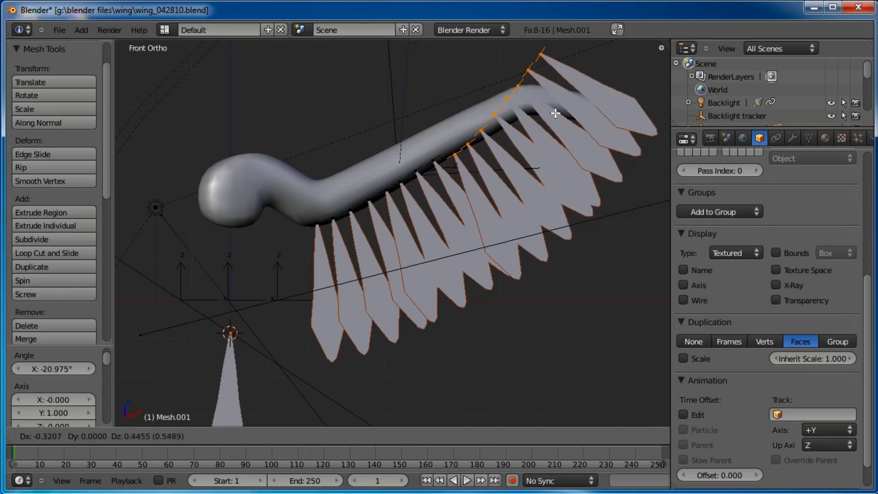
pyautogui.hotkey('shift', 'z')
pyautogui.click(561, 100)
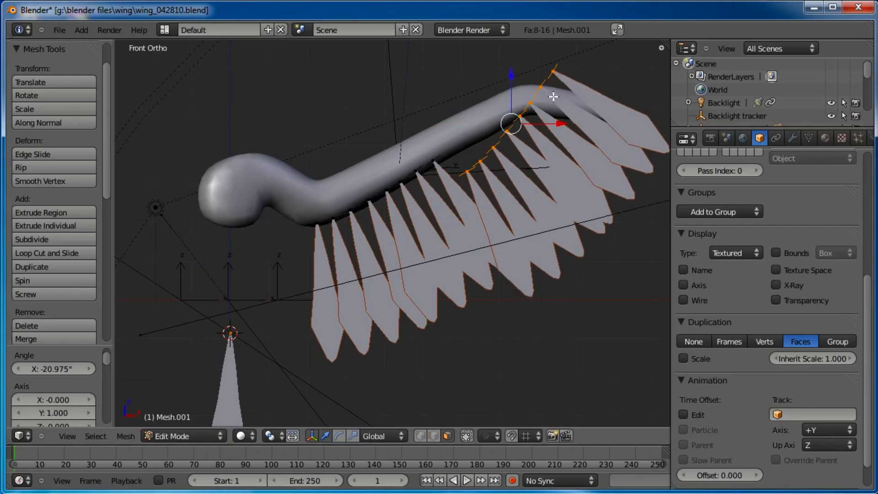
pyautogui.press('g')
pyautogui.click(553, 99)
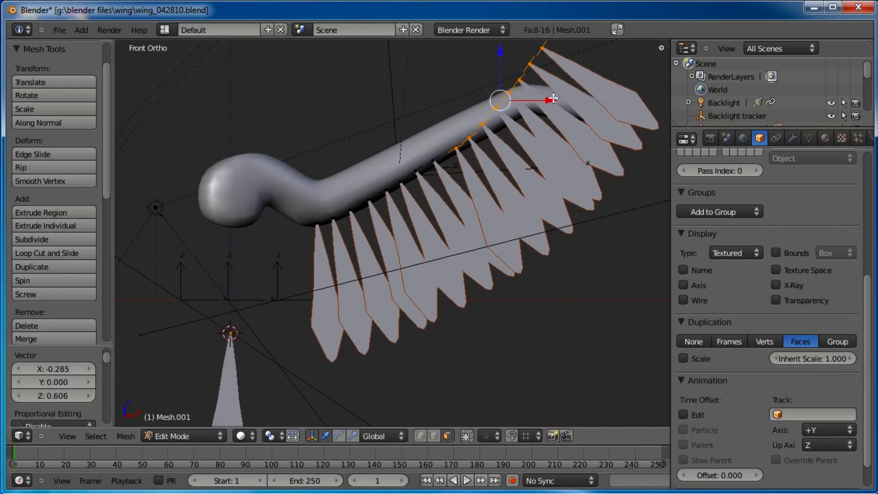
pyautogui.press('e')
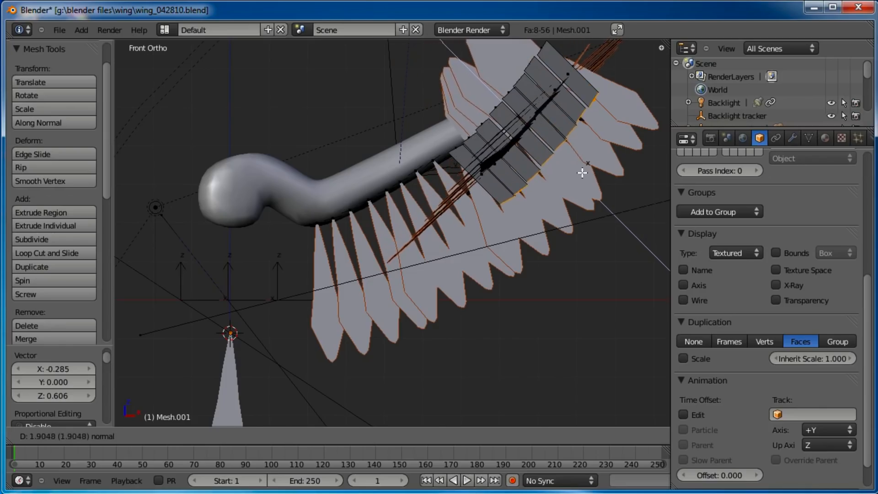
pyautogui.rightClick(582, 173)
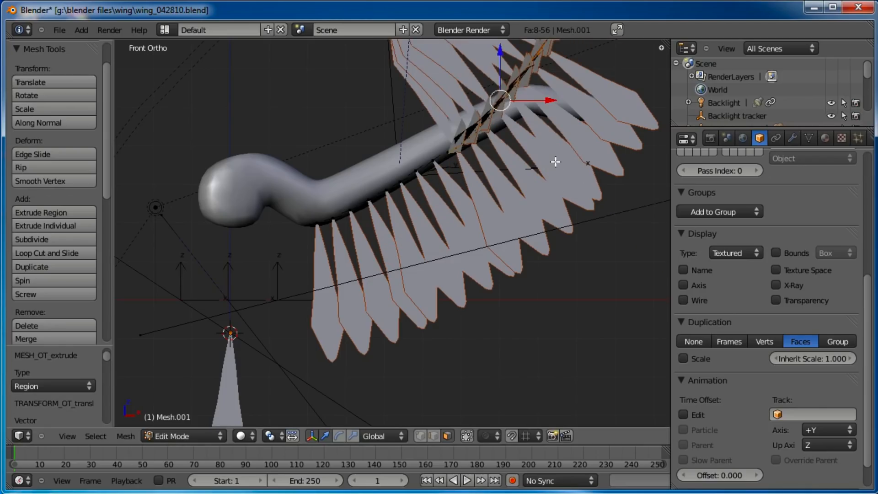
pyautogui.hotkey('ctrl', 'z')
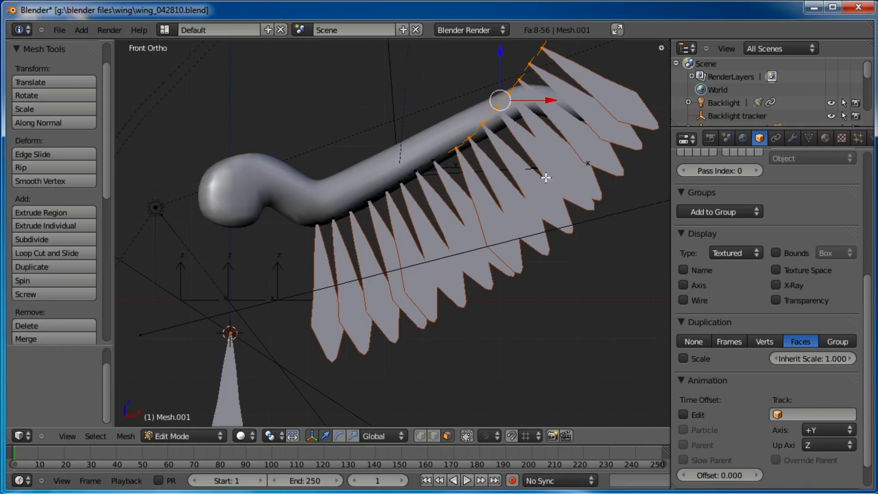
# In front view, move the selected faces and box-select the tail faces, moving and rotating them along the body
pyautogui.moveTo(545, 178); pyautogui.dragTo(453, 266, button='middle')
pyautogui.press('KP_1')
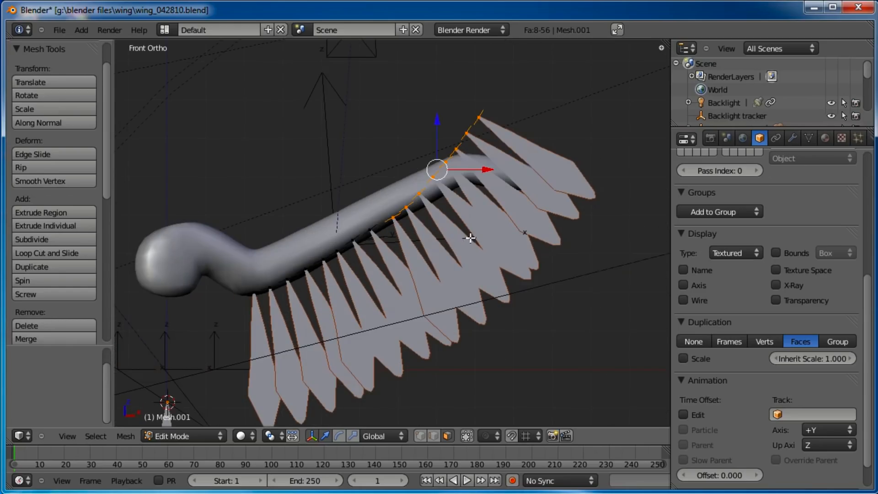
pyautogui.press('g')
pyautogui.click(497, 188)
pyautogui.press('a')
pyautogui.press('b')
pyautogui.moveTo(515, 93); pyautogui.dragTo(421, 203)
pyautogui.press('g')
pyautogui.click(464, 184)
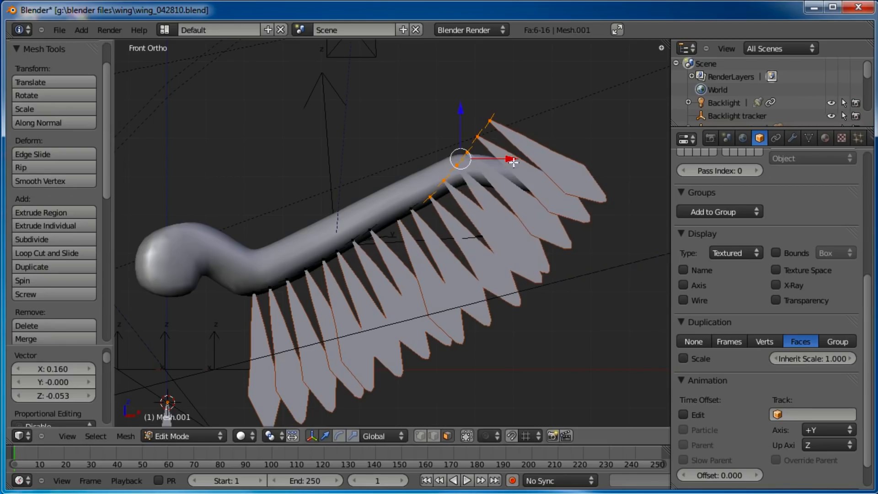
pyautogui.press('r')
pyautogui.click(515, 170)
# Box-select smaller groups of faces toward the tail and move and rotate them to follow the body's curve
pyautogui.press('a')
pyautogui.press('b')
pyautogui.moveTo(533, 109); pyautogui.dragTo(446, 189)
pyautogui.press('g')
pyautogui.click(453, 192)
pyautogui.press('a')
pyautogui.press('b')
pyautogui.moveTo(526, 110); pyautogui.dragTo(457, 178)
pyautogui.press('g')
pyautogui.click(501, 173)
pyautogui.press('r')
pyautogui.click(543, 145)
pyautogui.press('g')
pyautogui.click(553, 151)
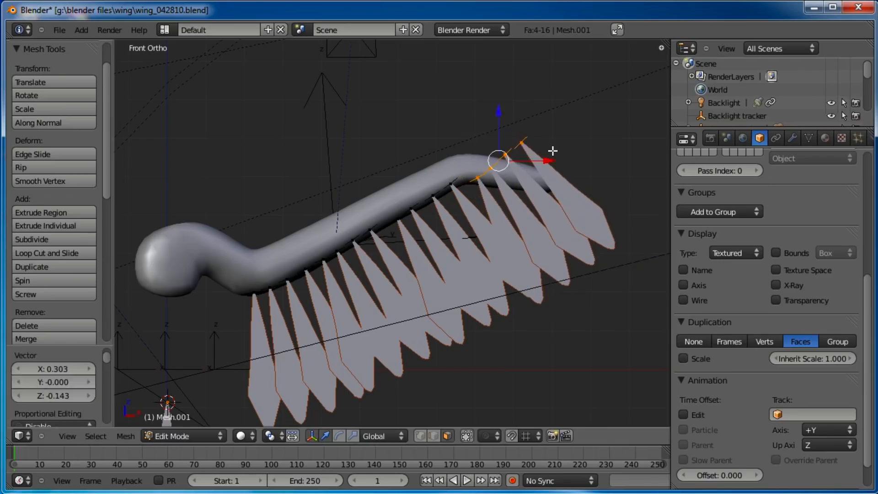
# Reposition and rotate the last faces at the tail end so they sit against the worm's underside
pyautogui.press('a')
pyautogui.press('b')
pyautogui.moveTo(551, 115); pyautogui.dragTo(487, 174)
pyautogui.press('g')
pyautogui.click(589, 138)
pyautogui.press('r')
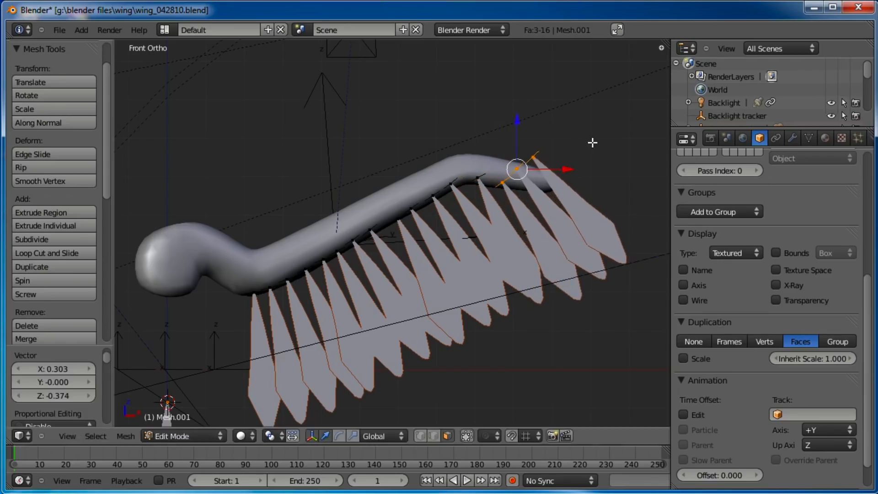
pyautogui.click(601, 148)
pyautogui.press('a')
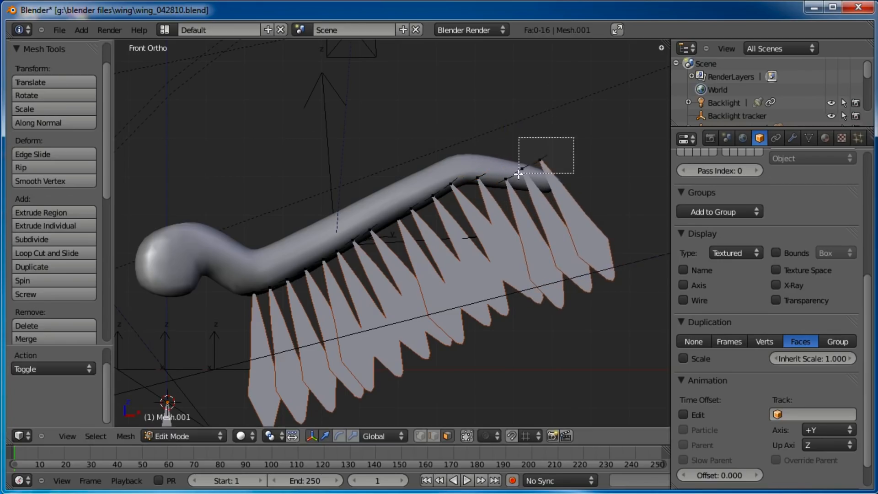
pyautogui.moveTo(519, 174); pyautogui.dragTo(518, 173)
pyautogui.press('g')
pyautogui.click(557, 167)
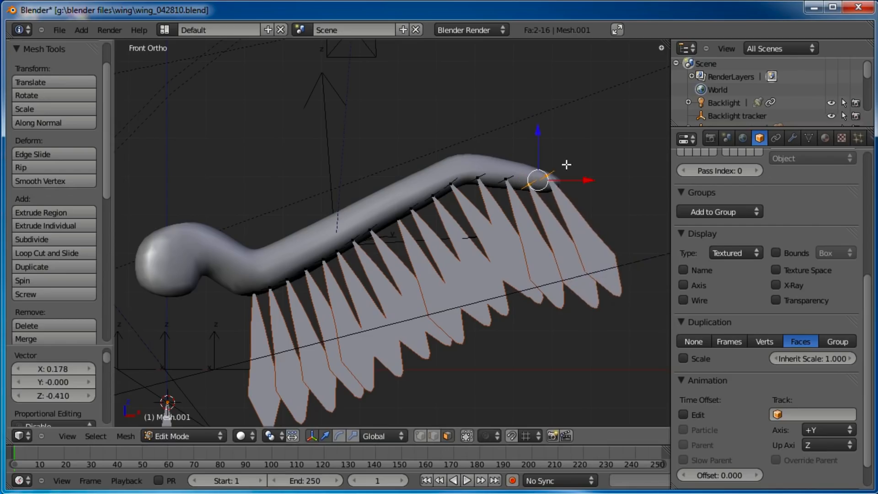
pyautogui.press('a')
pyautogui.moveTo(544, 180); pyautogui.dragTo(543, 181)
pyautogui.press('g')
pyautogui.click(548, 187)
pyautogui.press('a')
pyautogui.scroll(-3, 485, 222)
pyautogui.keyDown('shift'); pyautogui.moveTo(470, 233); pyautogui.dragTo(482, 217, button='middle'); pyautogui.keyUp('shift')
pyautogui.scroll(2, 484, 208)
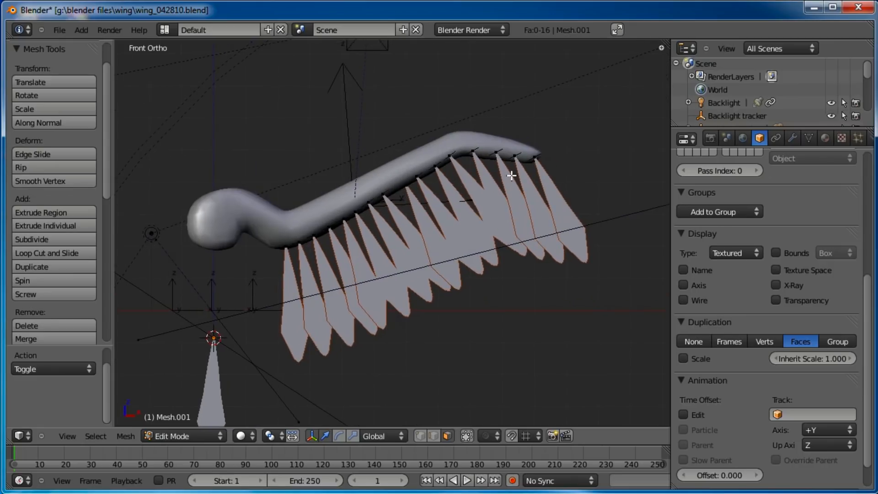
# Select the row of faces along the body and rotate them in side view to tilt the feathers
pyautogui.moveTo(365, 260); pyautogui.dragTo(425, 326, button='middle')
pyautogui.rightClick(322, 287)
pyautogui.keyDown('shift'); pyautogui.rightClick(351, 273); pyautogui.keyUp('shift')
pyautogui.keyDown('shift'); pyautogui.rightClick(378, 260); pyautogui.keyUp('shift')
pyautogui.keyDown('shift'); pyautogui.rightClick(406, 244); pyautogui.keyUp('shift')
pyautogui.keyDown('shift'); pyautogui.rightClick(440, 227); pyautogui.keyUp('shift')
pyautogui.keyDown('shift'); pyautogui.rightClick(475, 209); pyautogui.keyUp('shift')
pyautogui.keyDown('shift'); pyautogui.rightClick(519, 202); pyautogui.keyUp('shift')
pyautogui.keyDown('shift'); pyautogui.rightClick(555, 203); pyautogui.keyUp('shift')
pyautogui.press('KP_3')
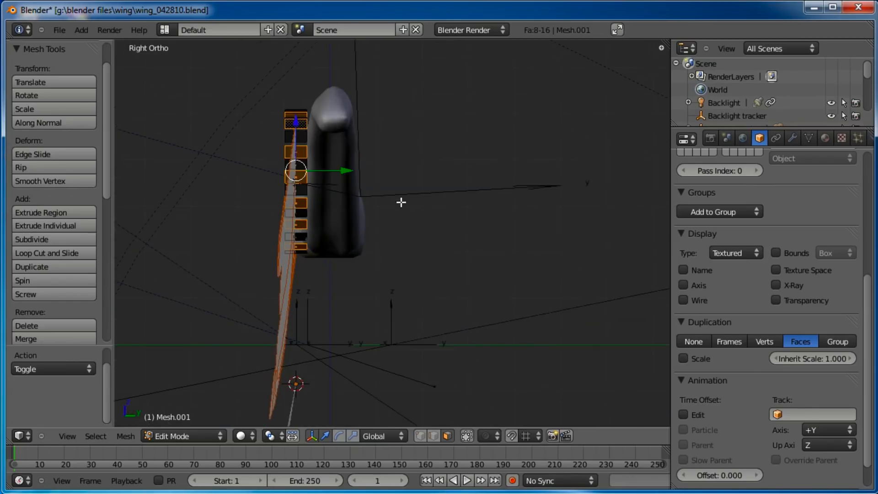
pyautogui.press('r')
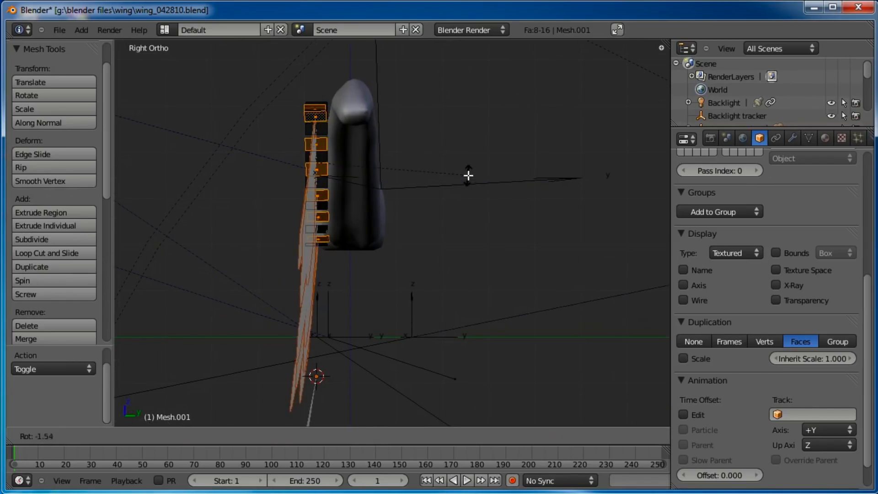
pyautogui.click(468, 179)
# Play the animation and orbit around the worm to inspect the feather row, then rewind and return to edit mode
pyautogui.moveTo(380, 196); pyautogui.dragTo(392, 200, button='middle')
pyautogui.hotkey('alt', 'a')
pyautogui.moveTo(317, 229); pyautogui.dragTo(353, 334, button='middle')
pyautogui.press('Tab')
pyautogui.moveTo(191, 200); pyautogui.dragTo(217, 180)
pyautogui.moveTo(419, 291); pyautogui.dragTo(380, 255, button='middle')
pyautogui.moveTo(437, 338); pyautogui.dragTo(437, 342)
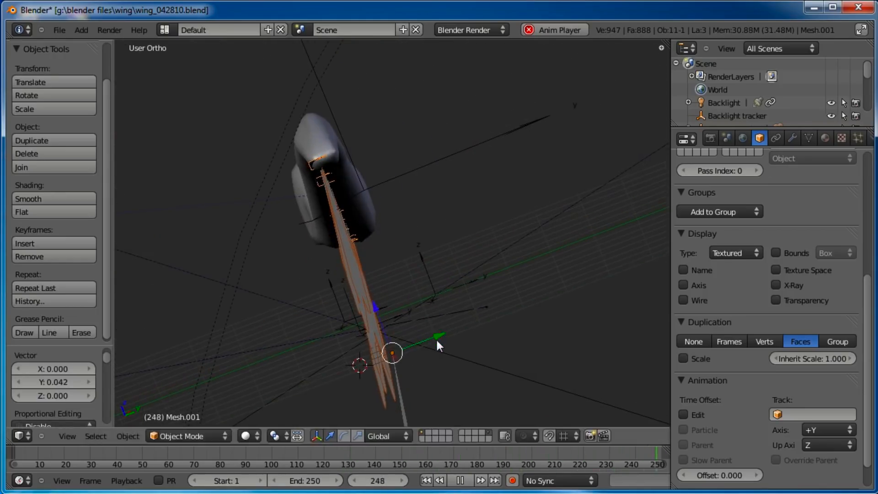
pyautogui.click(463, 481)
pyautogui.click(427, 481)
pyautogui.press('a')
pyautogui.press('KP_1')
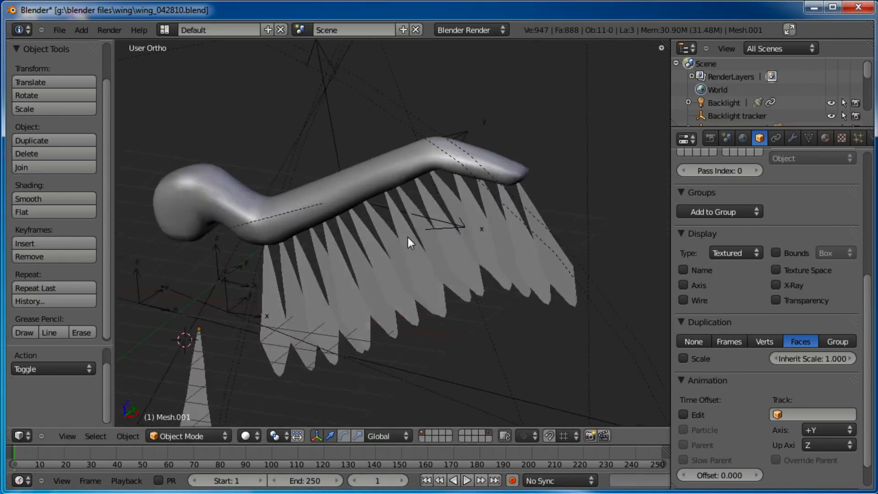
pyautogui.keyDown('shift'); pyautogui.moveTo(547, 198); pyautogui.dragTo(525, 196, button='middle'); pyautogui.keyUp('shift')
pyautogui.press('Tab')
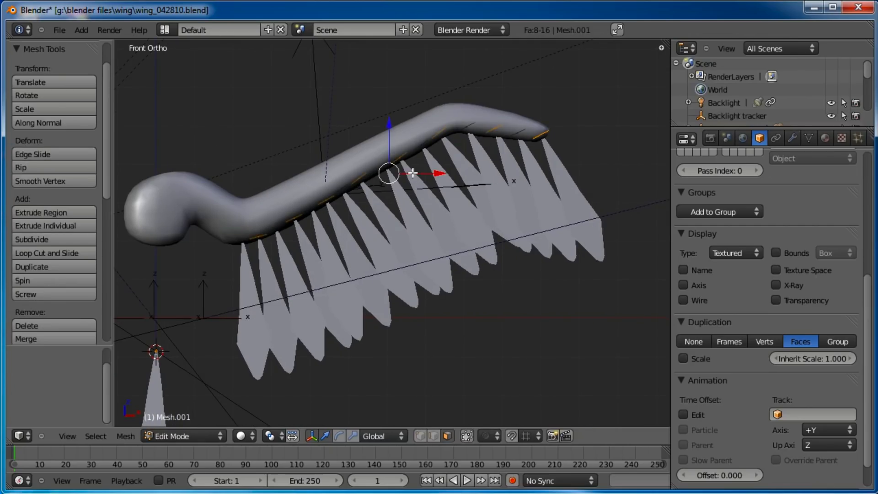
# Scale down the face at the tail end to about half its size
pyautogui.rightClick(469, 131)
pyautogui.press('s')
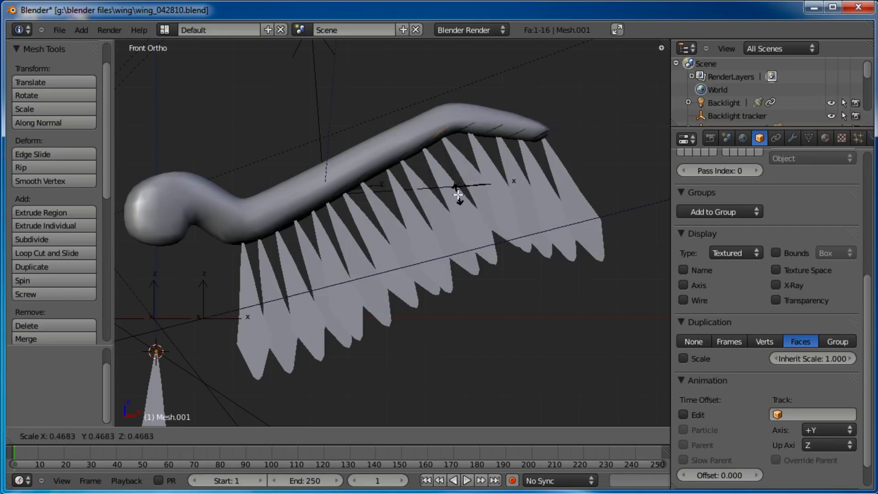
pyautogui.click(540, 134)
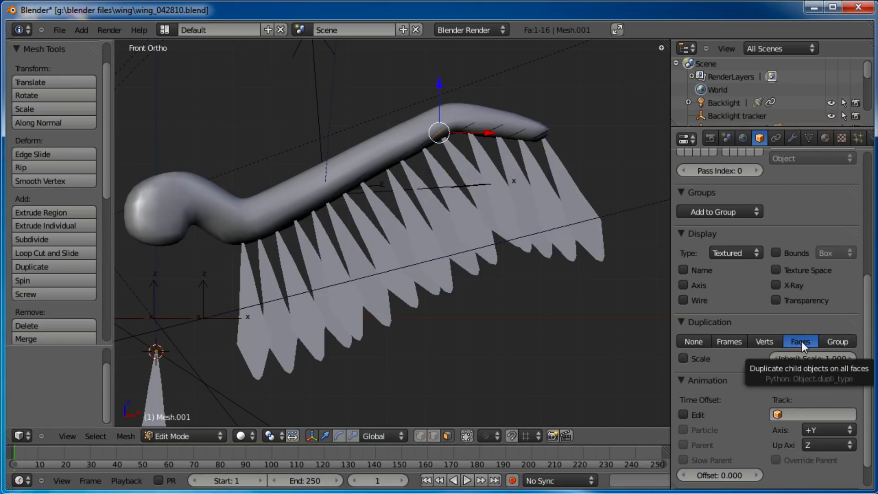
# Enable Scale for face duplication, set Inherit Scale to 2.000, and rotate the tail face slightly
pyautogui.click(683, 359)
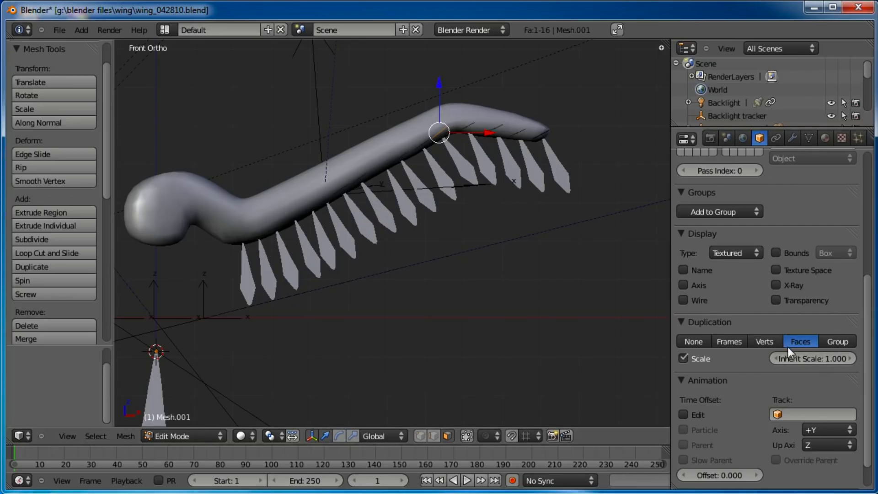
pyautogui.press('s')
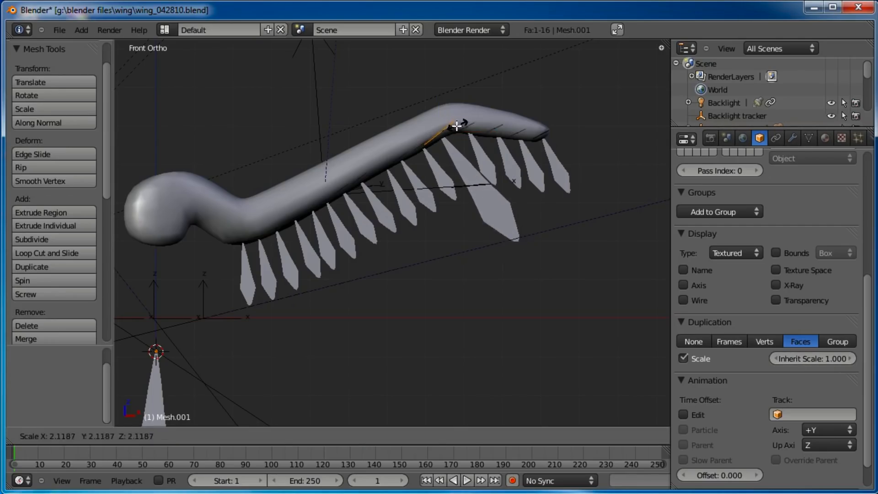
pyautogui.press('Escape')
pyautogui.moveTo(806, 364); pyautogui.dragTo(840, 358)
pyautogui.scroll(-2, 426, 199)
pyautogui.scroll(2, 426, 199)
pyautogui.press('r')
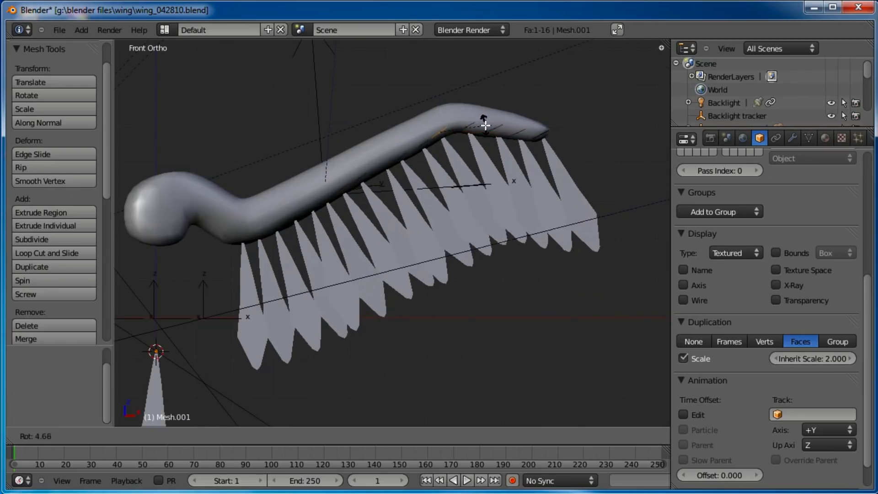
pyautogui.click(488, 126)
# Select the faces along the row and set the pivot point to Individual Origins
pyautogui.rightClick(496, 128)
pyautogui.keyDown('shift'); pyautogui.rightClick(540, 135); pyautogui.keyUp('shift')
pyautogui.keyDown('shift'); pyautogui.rightClick(435, 133); pyautogui.keyUp('shift')
pyautogui.keyDown('shift'); pyautogui.rightClick(393, 158); pyautogui.keyUp('shift')
pyautogui.keyDown('shift'); pyautogui.rightClick(364, 179); pyautogui.keyUp('shift')
pyautogui.keyDown('shift'); pyautogui.rightClick(334, 189); pyautogui.keyUp('shift')
pyautogui.keyDown('shift'); pyautogui.rightClick(337, 188); pyautogui.keyUp('shift')
pyautogui.keyDown('shift'); pyautogui.rightClick(319, 198); pyautogui.keyUp('shift')
pyautogui.keyDown('shift'); pyautogui.rightClick(294, 214); pyautogui.keyUp('shift')
pyautogui.keyDown('shift'); pyautogui.rightClick(261, 227); pyautogui.keyUp('shift')
pyautogui.moveTo(261, 227); pyautogui.dragTo(422, 260, button='middle')
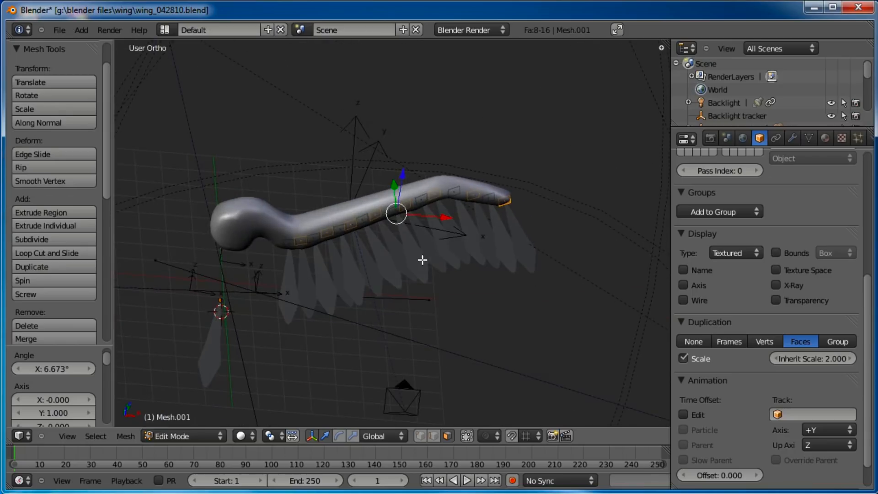
pyautogui.press('KP_1')
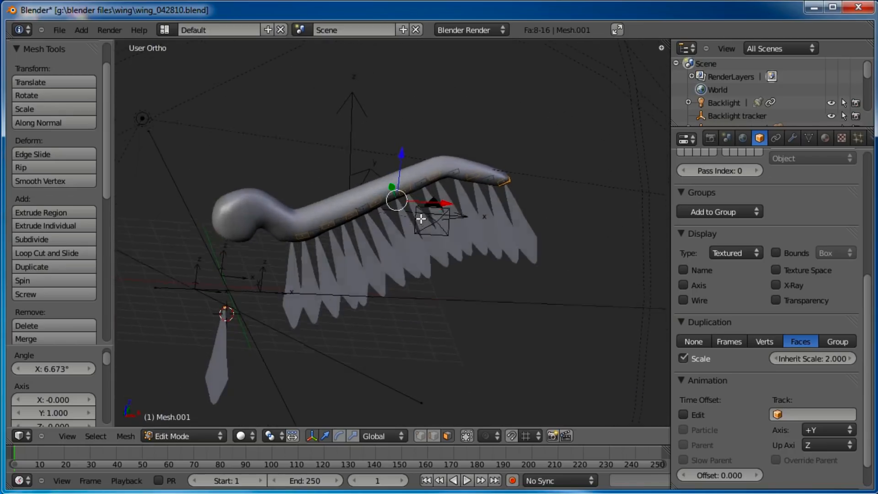
pyautogui.click(271, 435)
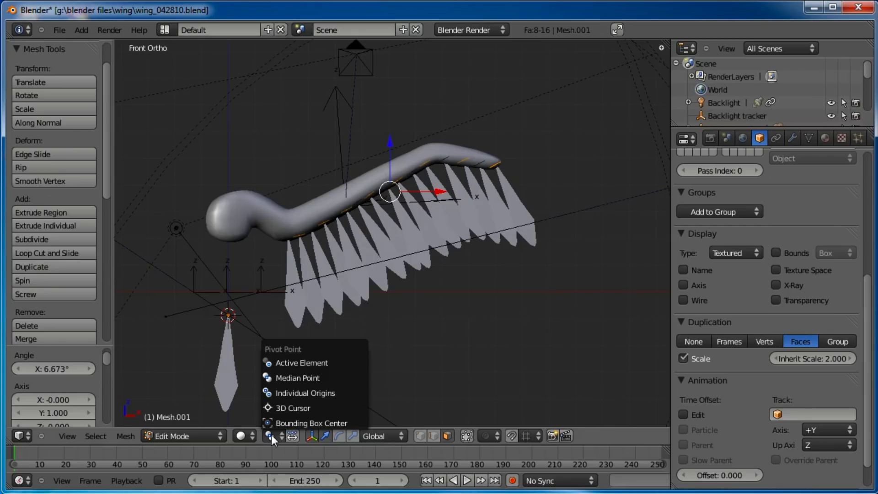
pyautogui.click(292, 393)
pyautogui.scroll(1, 544, 145)
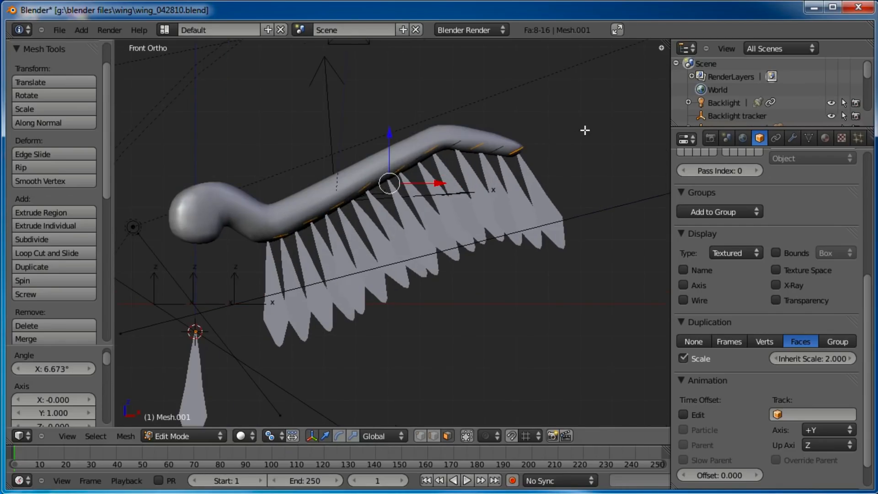
# Scale the selected faces individually down to about 0.9 of their size
pyautogui.press('s')
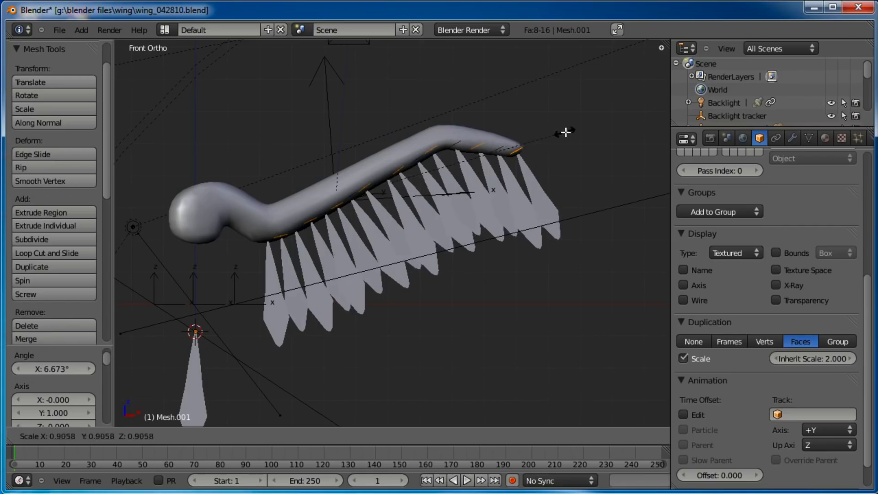
pyautogui.click(541, 136)
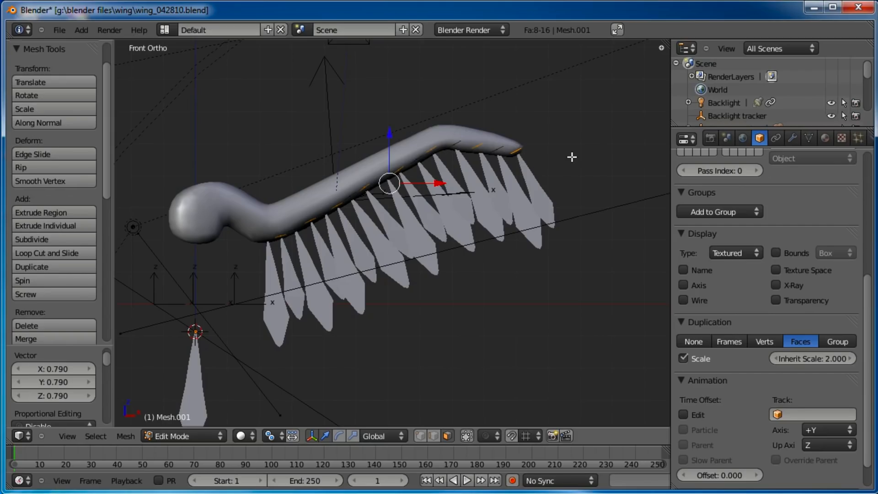
pyautogui.press('s')
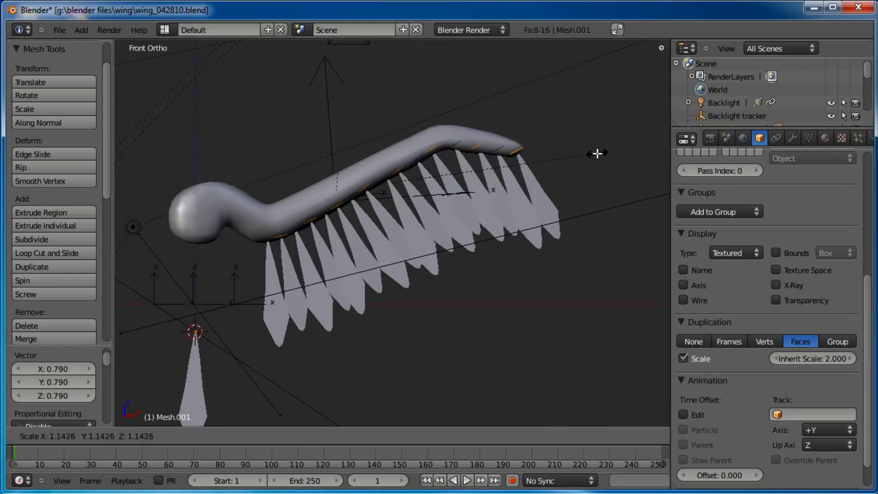
pyautogui.click(597, 154)
# Scale several individual faces near the front of the row to vary the feather sizes
pyautogui.press('a')
pyautogui.rightClick(350, 194)
pyautogui.press('s')
pyautogui.rightClick(361, 197)
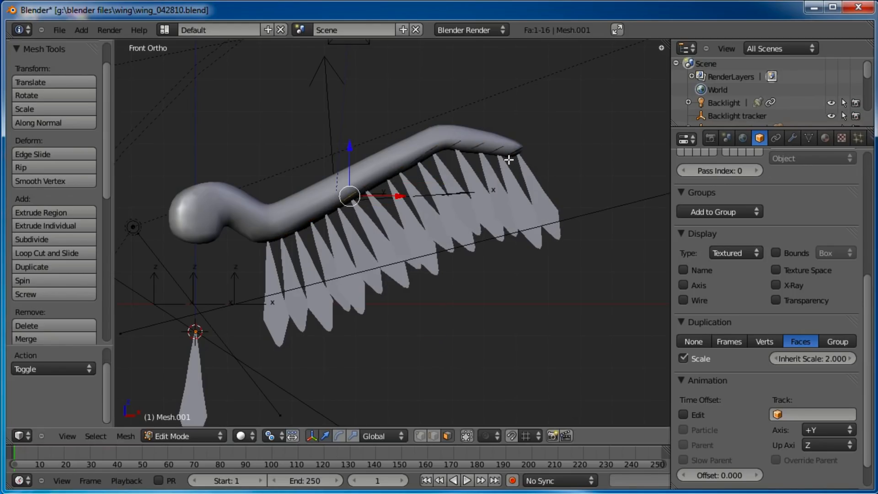
pyautogui.press('s')
pyautogui.rightClick(352, 198)
pyautogui.press('s')
pyautogui.click(576, 265)
pyautogui.rightClick(335, 206)
pyautogui.press('s')
pyautogui.click(413, 222)
pyautogui.press('s')
pyautogui.click(388, 214)
pyautogui.rightClick(294, 222)
pyautogui.press('s')
pyautogui.click(303, 227)
pyautogui.press('s')
pyautogui.click(303, 225)
# Rotate the face at the tail end to align it with the body, then deselect all
pyautogui.rightClick(515, 148)
pyautogui.press('r')
pyautogui.click(548, 150)
pyautogui.press('r')
pyautogui.click(540, 149)
pyautogui.rightClick(494, 149)
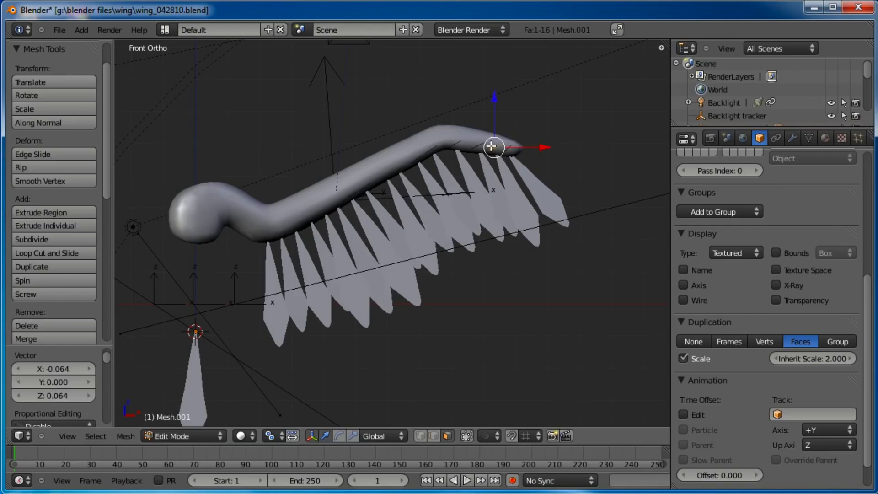
pyautogui.press('a')
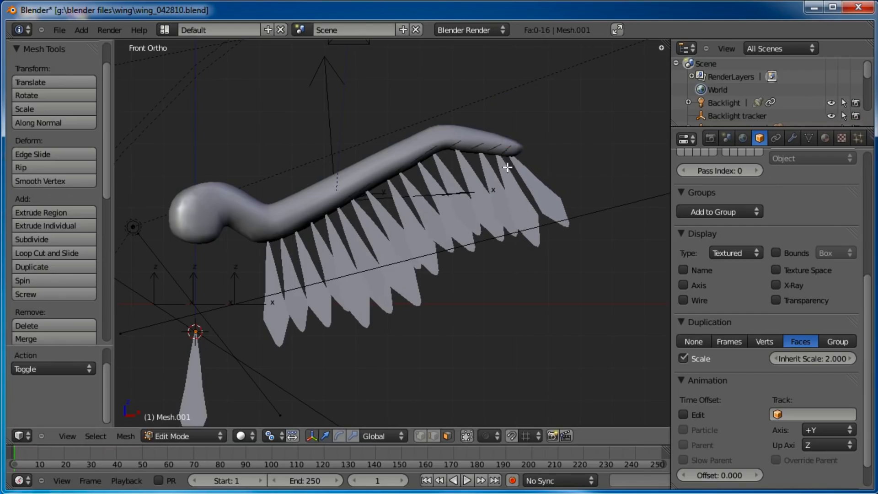
# Rotate, move and scale the front faces near the head so they follow the body
pyautogui.rightClick(267, 239)
pyautogui.press('r')
pyautogui.click(301, 243)
pyautogui.press('r')
pyautogui.click(355, 232)
pyautogui.press('g')
pyautogui.click(354, 232)
pyautogui.rightClick(290, 237)
pyautogui.press('g')
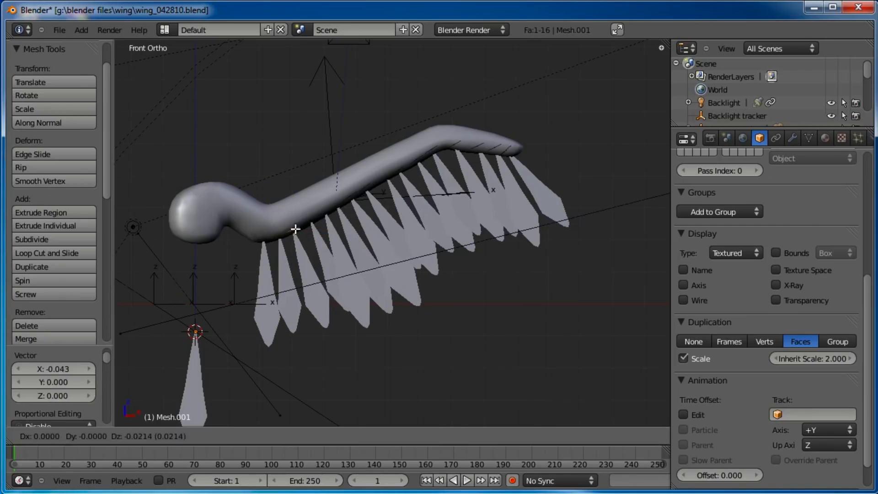
pyautogui.click(363, 228)
pyautogui.press('s')
pyautogui.click(359, 229)
# Move, rotate and scale the next face behind the head to fit the row
pyautogui.rightClick(310, 222)
pyautogui.press('g')
pyautogui.click(307, 222)
pyautogui.press('r')
pyautogui.click(414, 227)
pyautogui.press('s')
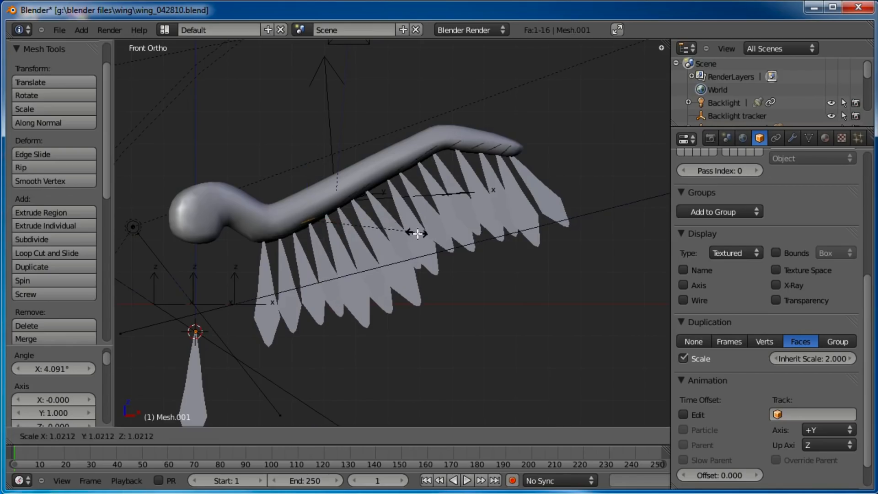
pyautogui.click(425, 241)
pyautogui.press('s')
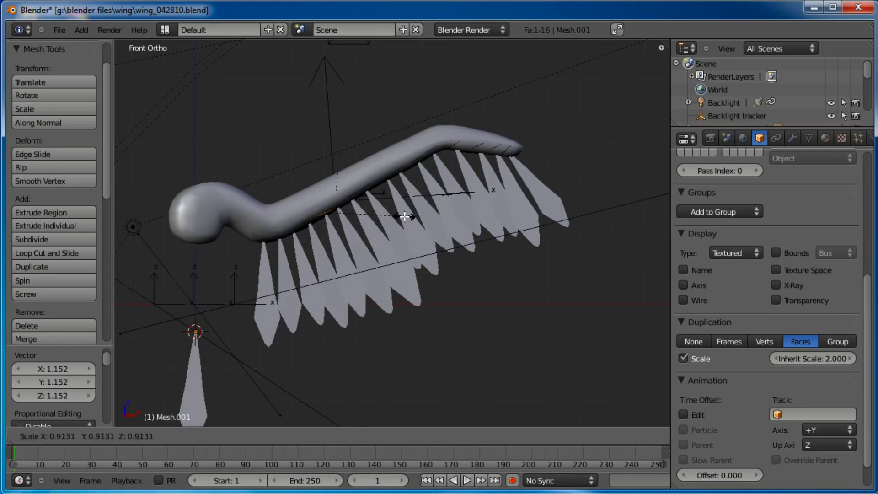
pyautogui.click(401, 216)
# Scale, move and rotate a feather face in the middle of the row, then deselect all faces
pyautogui.rightClick(352, 200)
pyautogui.press('s')
pyautogui.click(418, 201)
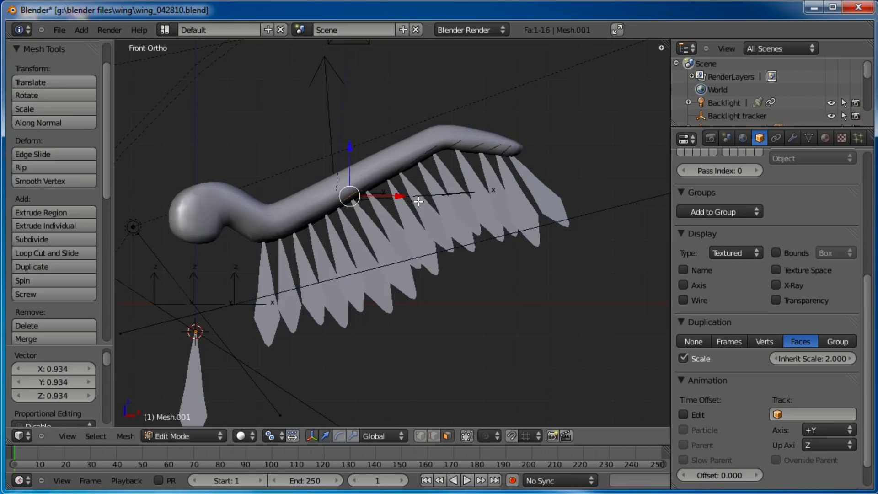
pyautogui.press('g')
pyautogui.click(418, 195)
pyautogui.press('r')
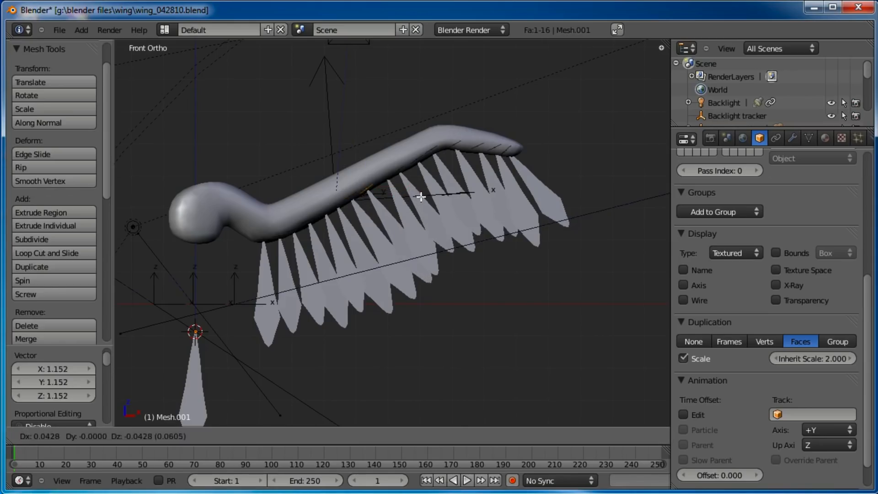
pyautogui.click(425, 197)
pyautogui.press('r')
pyautogui.click(448, 177)
pyautogui.press('r')
pyautogui.click(465, 180)
pyautogui.press('a')
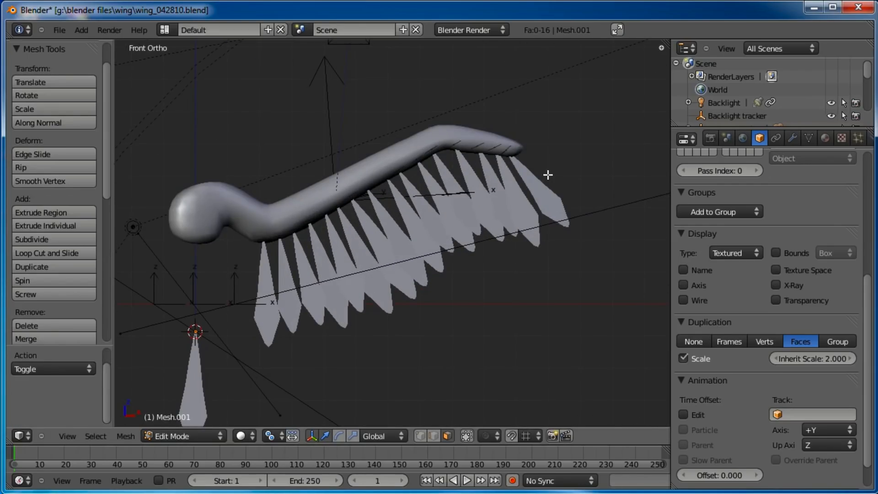
# Select all feather faces and rotate and move them in side view so they sit against the body's side
pyautogui.press('a')
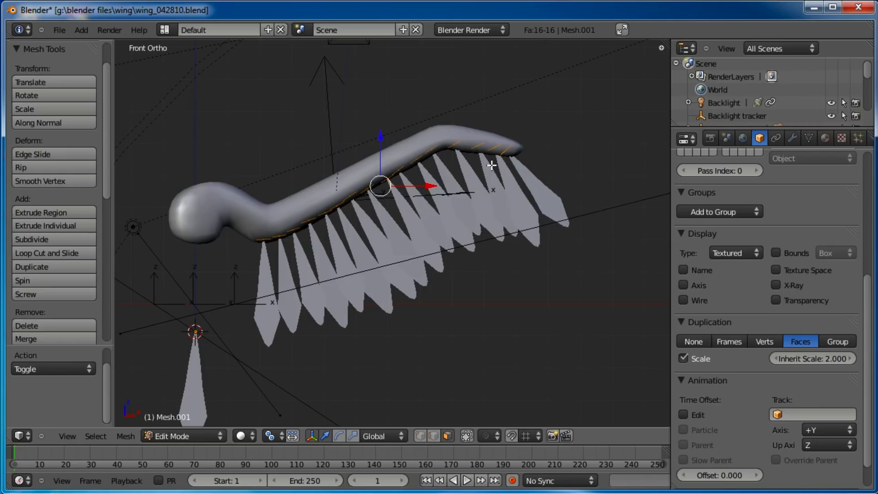
pyautogui.press('KP_3')
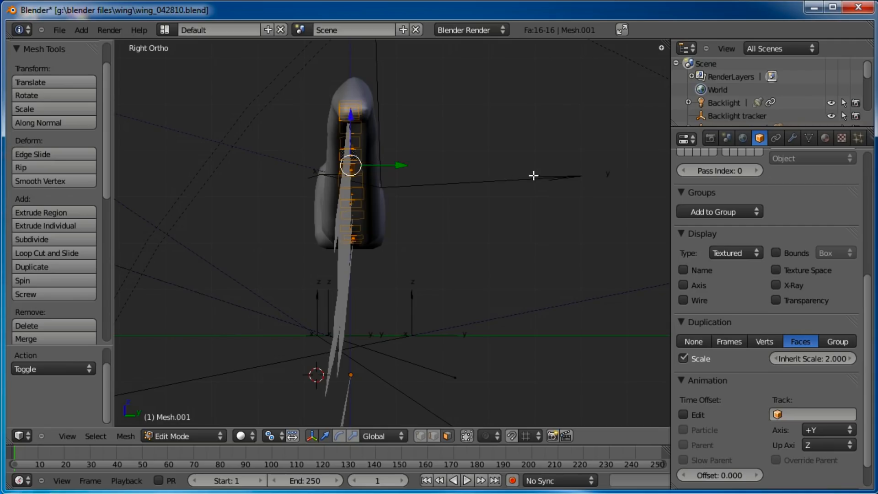
pyautogui.press('r')
pyautogui.click(537, 159)
pyautogui.press('g')
pyautogui.click(539, 159)
pyautogui.press('r')
pyautogui.click(539, 156)
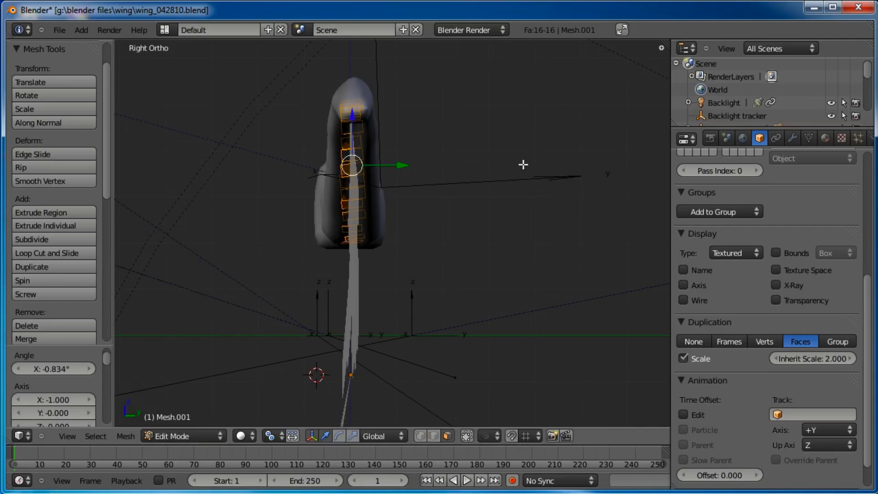
# Duplicate the row of feather faces, then rotate and move the copy sideways across the body
pyautogui.hotkey('shift', 'd')
pyautogui.click(490, 173)
pyautogui.press('r')
pyautogui.click(490, 186)
pyautogui.press('g')
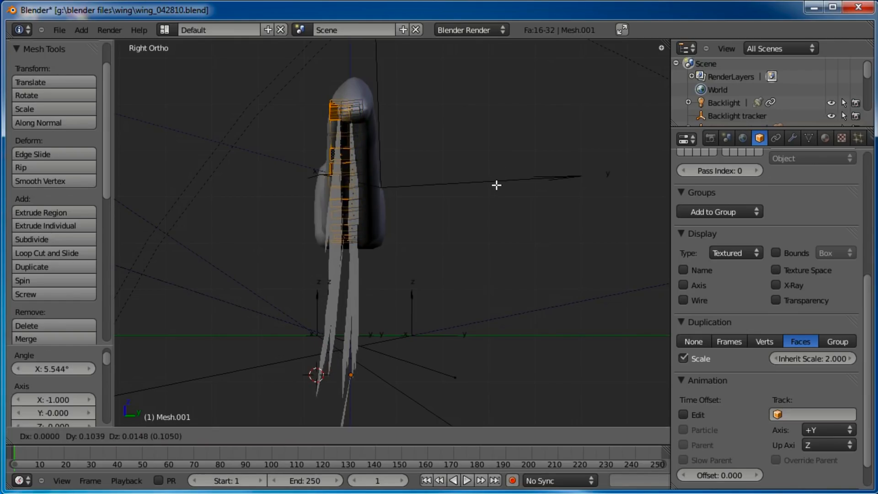
pyautogui.click(498, 186)
# Scale, move and rotate the duplicated row so its feathers sit higher along the body
pyautogui.press('KP_1')
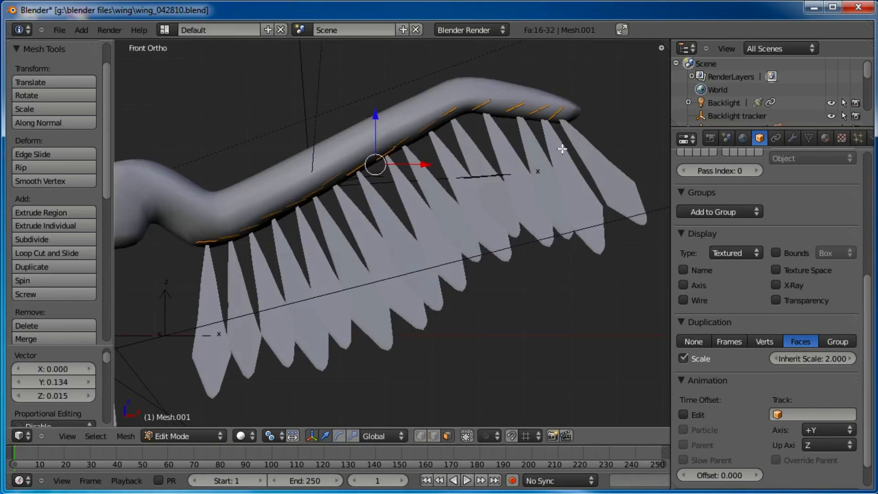
pyautogui.press('s')
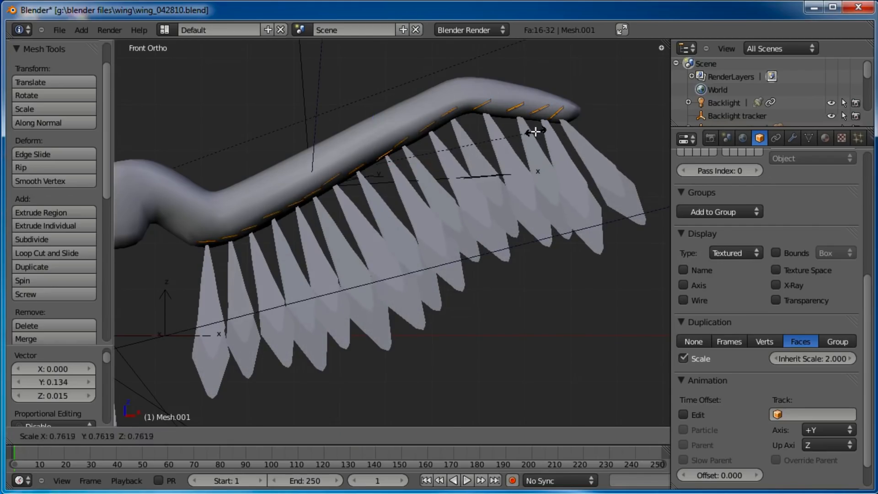
pyautogui.click(522, 128)
pyautogui.press('g')
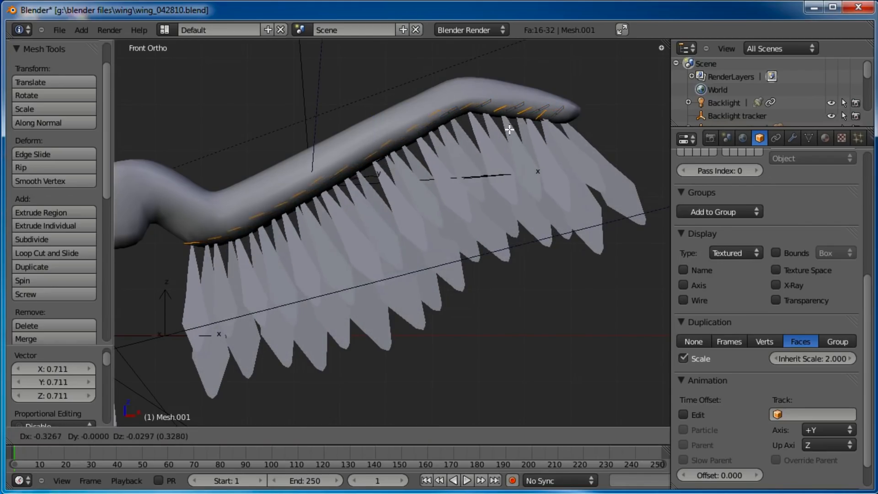
pyautogui.click(515, 131)
pyautogui.press('g')
pyautogui.press('r')
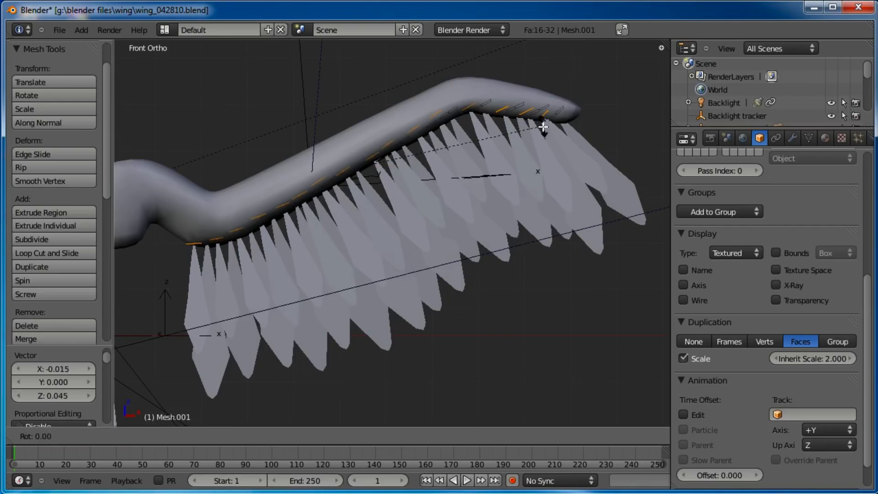
pyautogui.click(543, 127)
pyautogui.press('s')
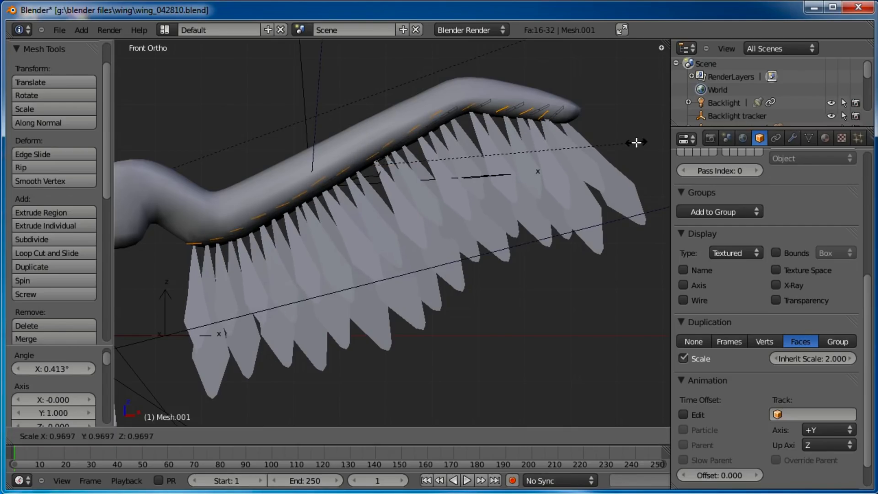
pyautogui.click(637, 142)
pyautogui.scroll(-2, 551, 149)
pyautogui.scroll(3, 529, 156)
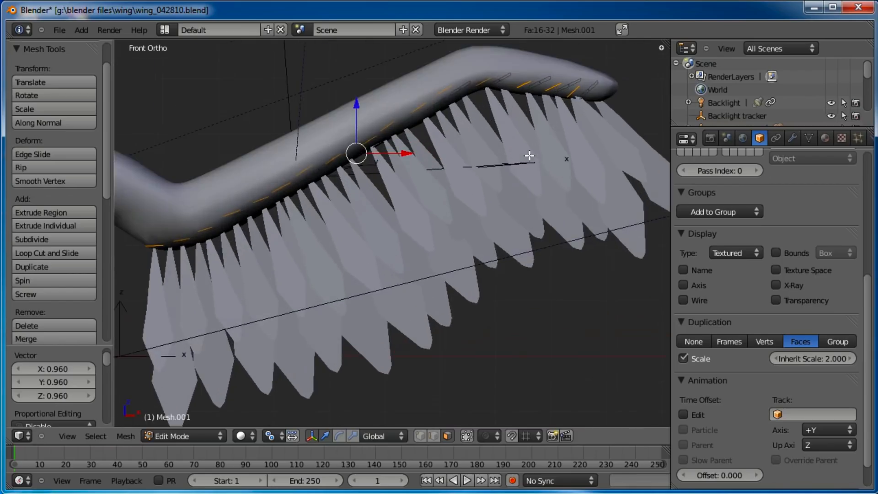
# Shift the second row sideways, duplicate it into a third row and scale the copy down
pyautogui.press('KP_3')
pyautogui.press('g')
pyautogui.click(358, 158)
pyautogui.hotkey('shift', 'd')
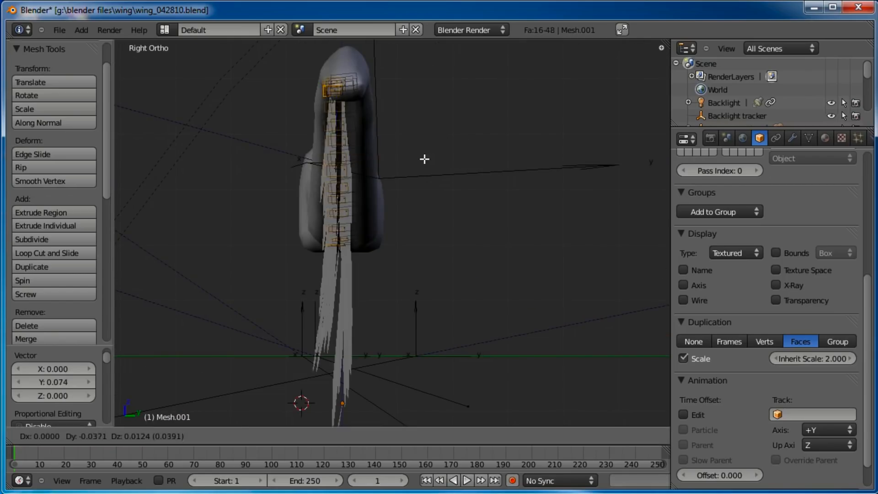
pyautogui.click(416, 157)
pyautogui.press('s')
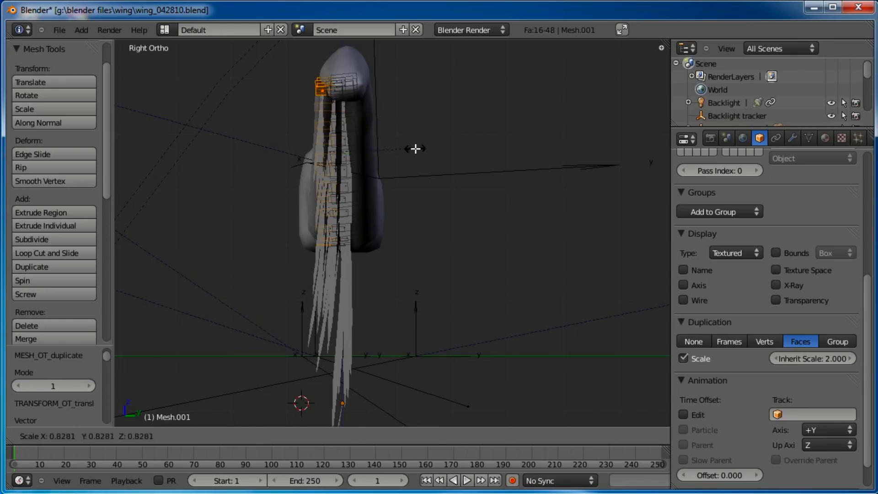
pyautogui.click(414, 147)
# Scale, move and rotate the third row of faces to follow the top of the body
pyautogui.press('KP_1')
pyautogui.press('s')
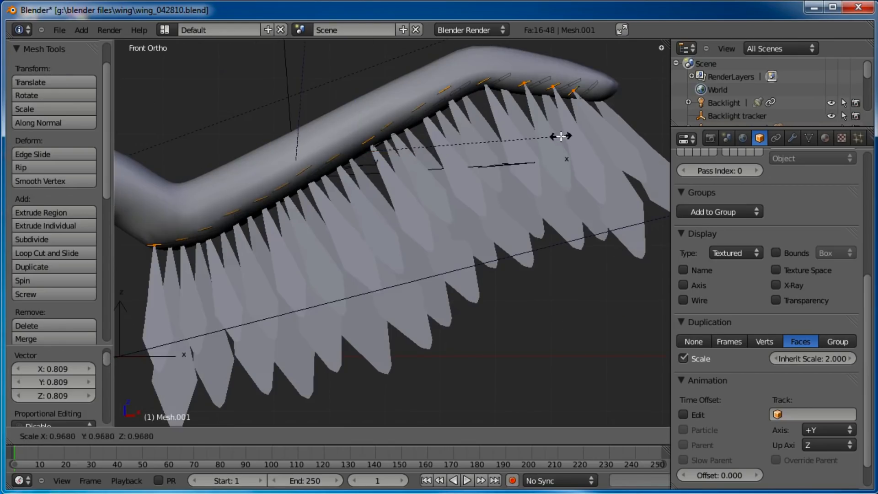
pyautogui.click(523, 134)
pyautogui.press('g')
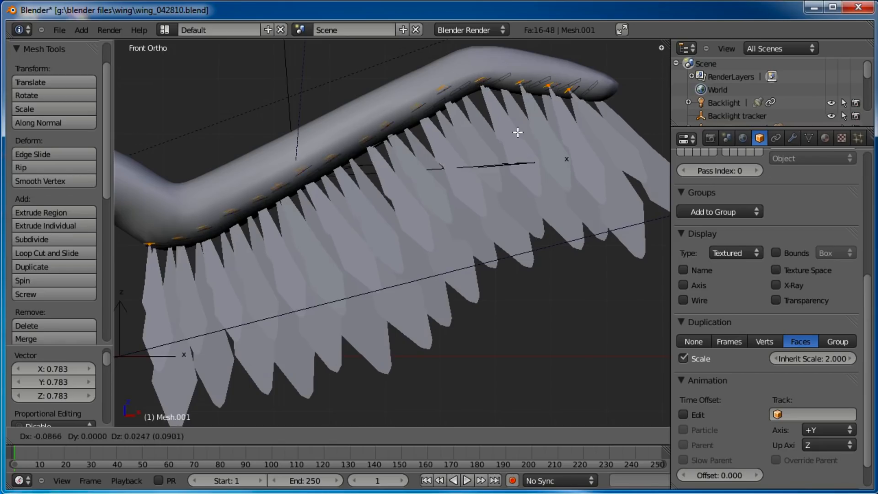
pyautogui.click(512, 138)
pyautogui.press('s')
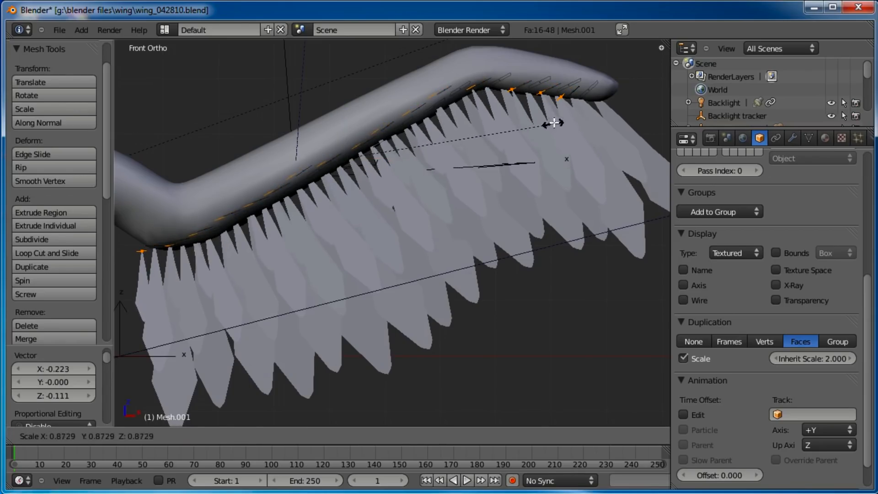
pyautogui.click(575, 115)
pyautogui.press('r')
pyautogui.click(579, 118)
pyautogui.moveTo(524, 129); pyautogui.dragTo(387, 199, button='middle')
pyautogui.moveTo(354, 181); pyautogui.dragTo(360, 172)
pyautogui.rightClick(228, 72)
pyautogui.keyDown('shift'); pyautogui.rightClick(249, 100); pyautogui.keyUp('shift')
pyautogui.keyDown('shift'); pyautogui.rightClick(255, 104); pyautogui.keyUp('shift')
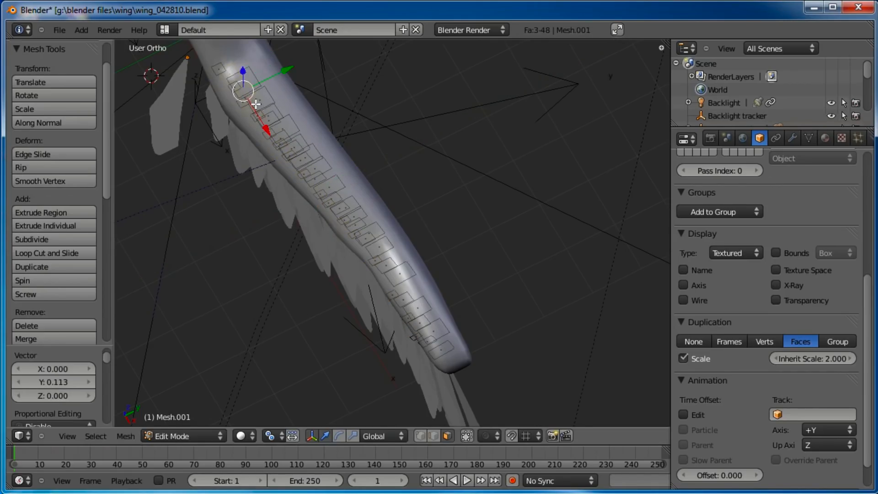
pyautogui.keyDown('shift'); pyautogui.rightClick(271, 121); pyautogui.keyUp('shift')
pyautogui.keyDown('shift'); pyautogui.rightClick(285, 139); pyautogui.keyUp('shift')
pyautogui.keyDown('shift'); pyautogui.rightClick(300, 160); pyautogui.keyUp('shift')
pyautogui.keyDown('shift'); pyautogui.rightClick(316, 177); pyautogui.keyUp('shift')
pyautogui.keyDown('shift'); pyautogui.rightClick(331, 197); pyautogui.keyUp('shift')
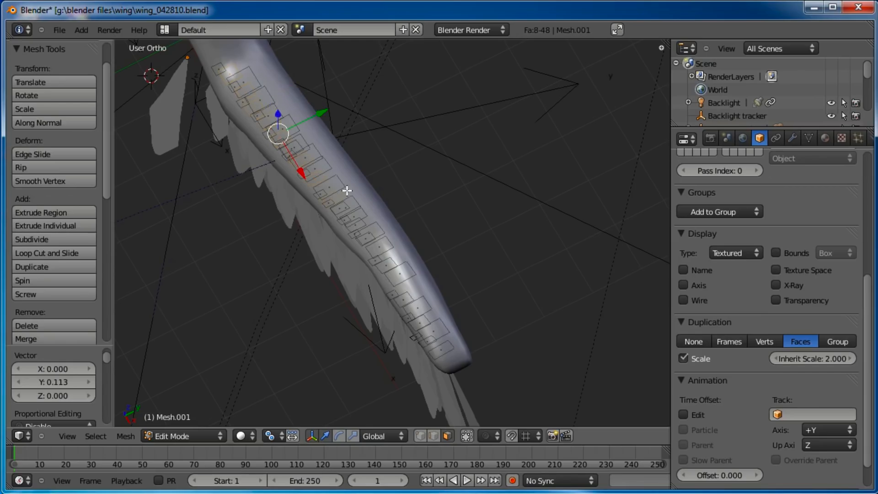
pyautogui.keyDown('shift'); pyautogui.rightClick(353, 224); pyautogui.keyUp('shift')
pyautogui.keyDown('shift'); pyautogui.rightClick(386, 264); pyautogui.keyUp('shift')
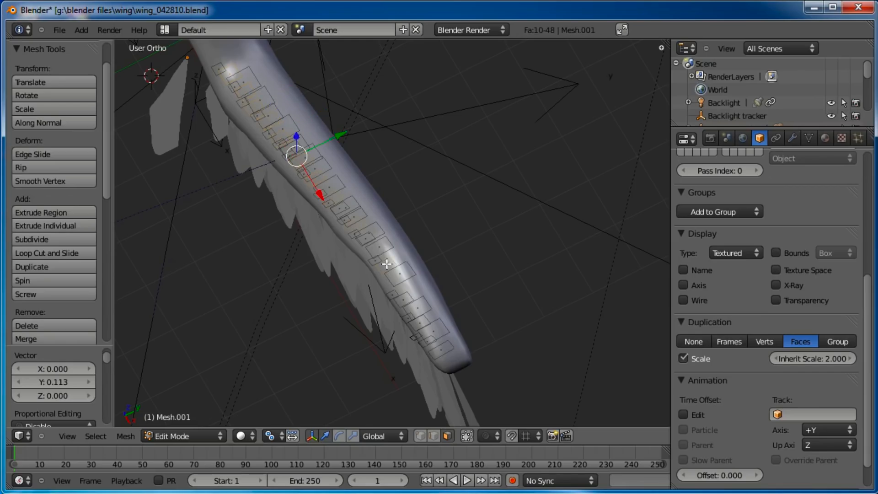
pyautogui.keyDown('shift'); pyautogui.rightClick(408, 302); pyautogui.keyUp('shift')
pyautogui.keyDown('shift'); pyautogui.rightClick(428, 329); pyautogui.keyUp('shift')
pyautogui.keyDown('shift'); pyautogui.rightClick(442, 348); pyautogui.keyUp('shift')
pyautogui.moveTo(442, 349); pyautogui.dragTo(322, 190, button='middle')
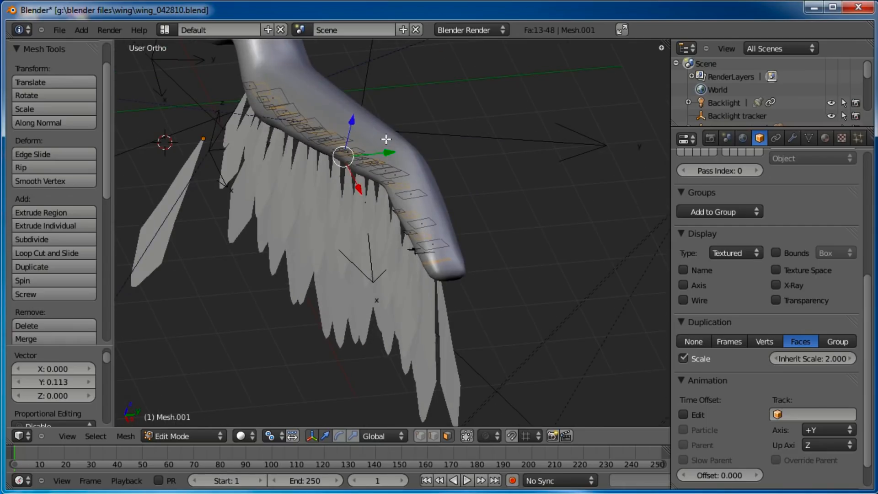
pyautogui.press('KP_3')
pyautogui.press('b')
pyautogui.moveTo(296, 74); pyautogui.dragTo(344, 270)
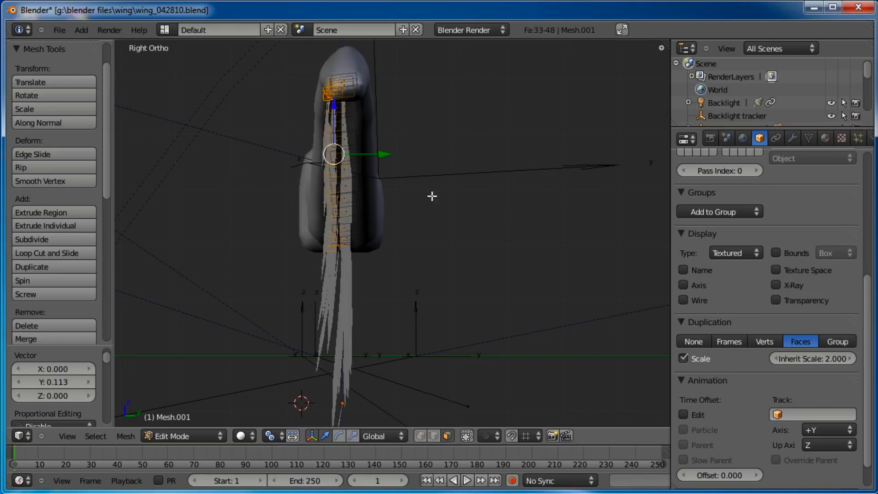
pyautogui.press('a')
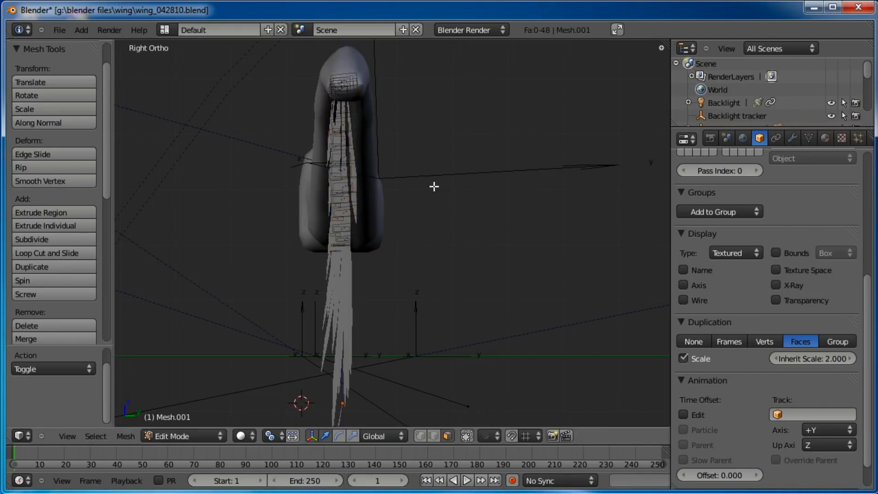
# Leave Edit Mode and save the file
pyautogui.press('Tab')
pyautogui.moveTo(373, 192); pyautogui.dragTo(421, 251, button='middle')
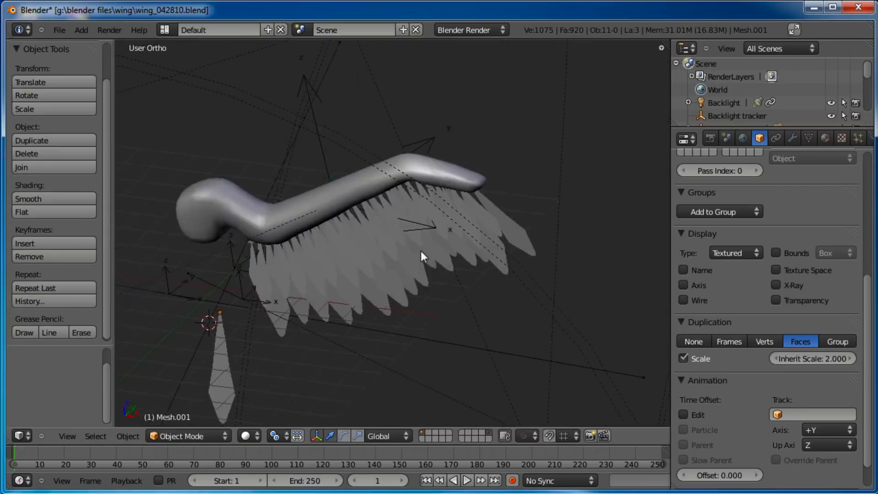
pyautogui.press('KP_0')
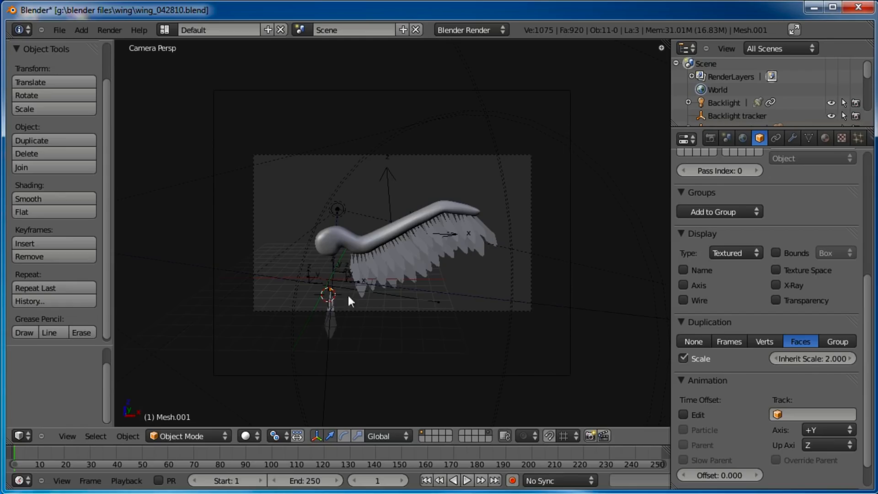
pyautogui.scroll(3, 400, 253)
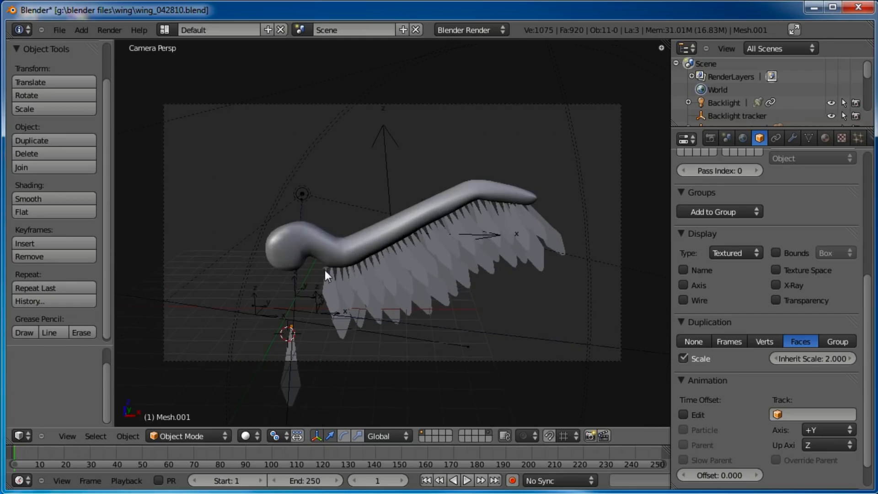
pyautogui.click(56, 28)
pyautogui.click(97, 112)
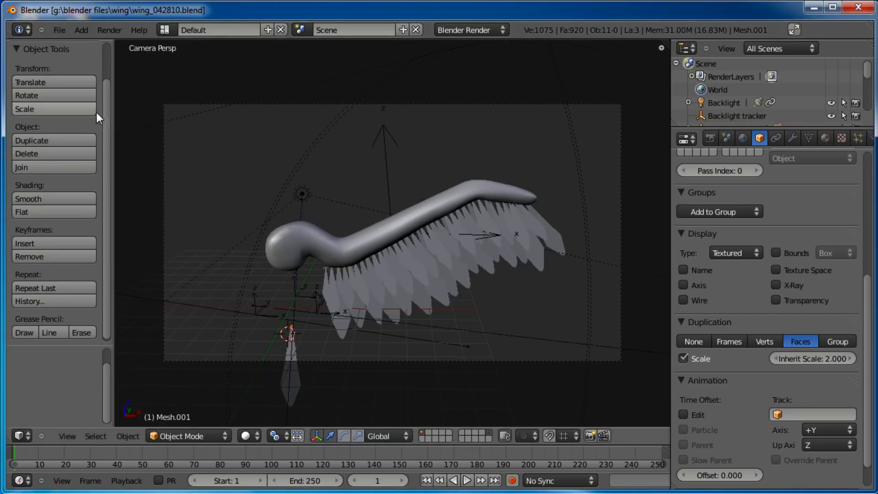
# Render the scene, close the render, and save the file again
pyautogui.press('F12')
pyautogui.moveTo(329, 0); pyautogui.dragTo(390, 6)
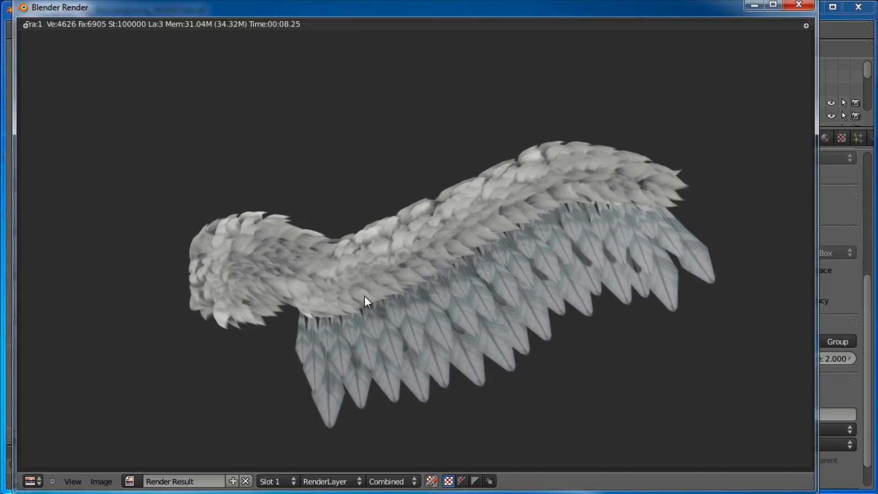
pyautogui.click(798, 6)
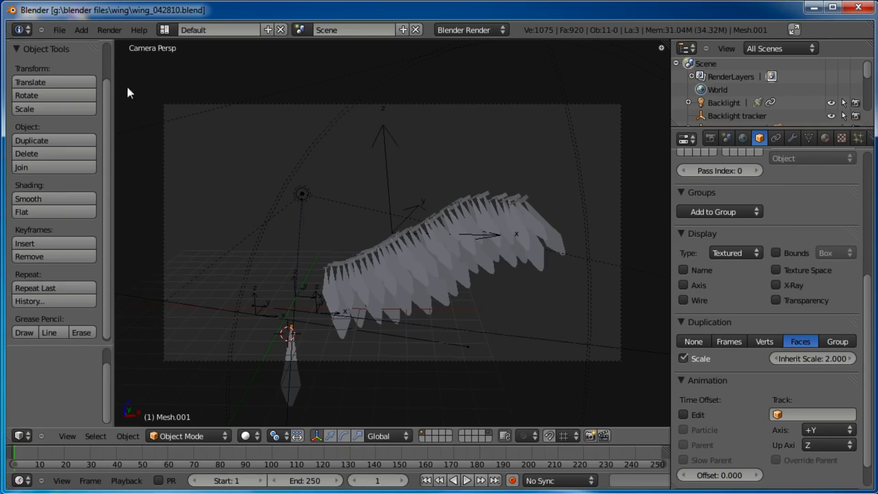
pyautogui.click(58, 30)
pyautogui.click(79, 117)
# Place the 3D cursor at the centre of the worm's head
pyautogui.press('KP_1')
pyautogui.click(260, 221)
pyautogui.press('KP_3')
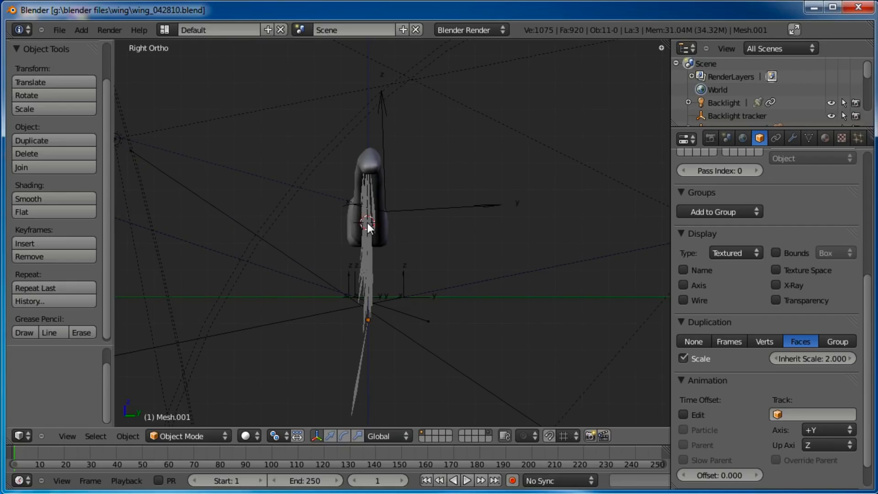
pyautogui.press('KP_1')
# Add an armature at the 3D cursor and enable wire display for it
pyautogui.press('space')
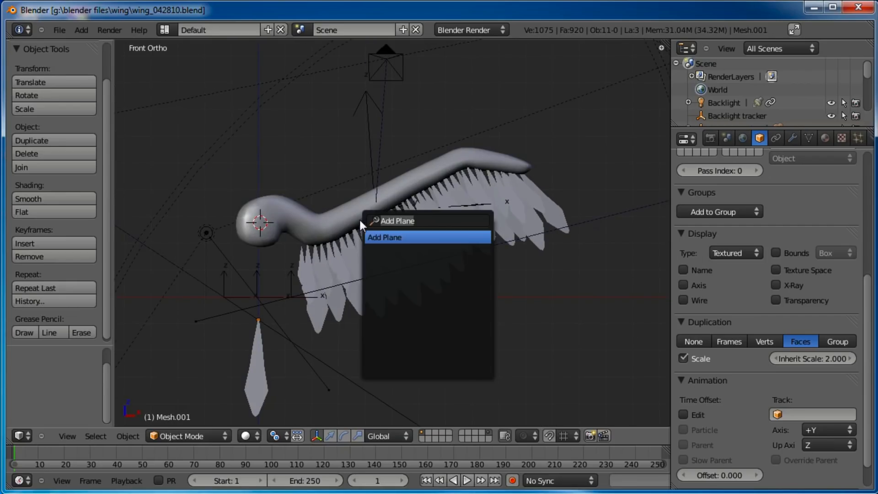
pyautogui.write('add arma')
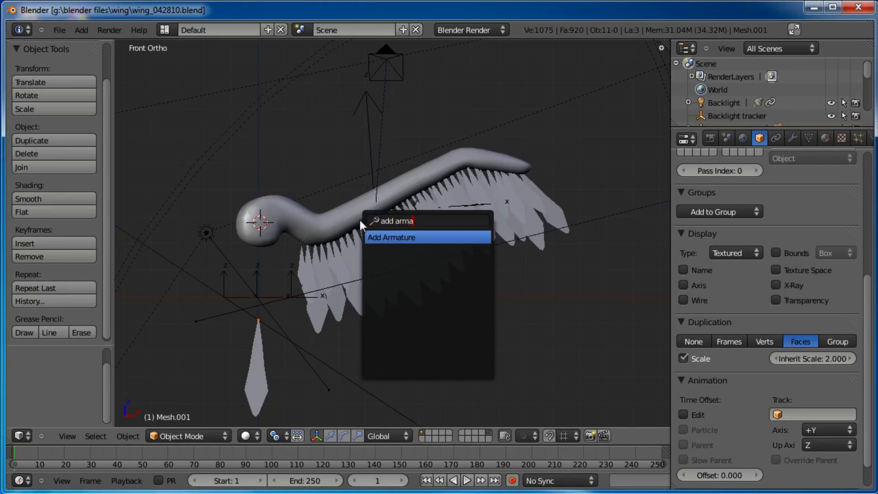
pyautogui.press('Return')
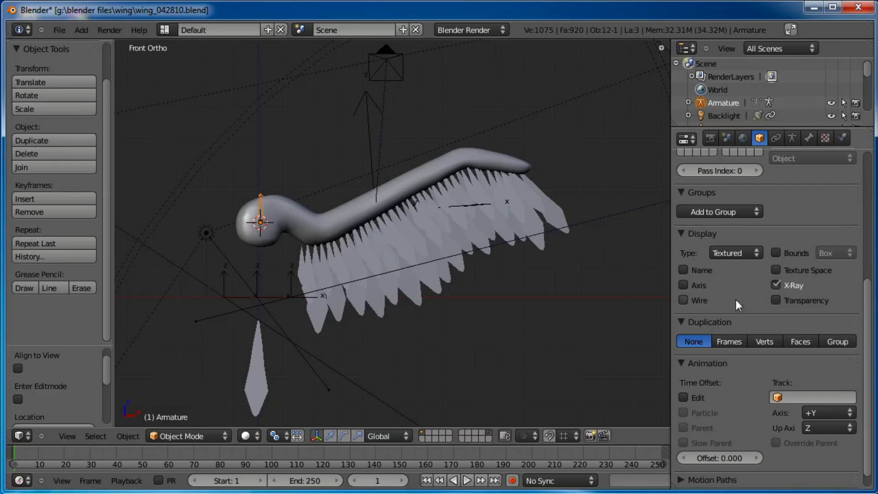
pyautogui.click(683, 300)
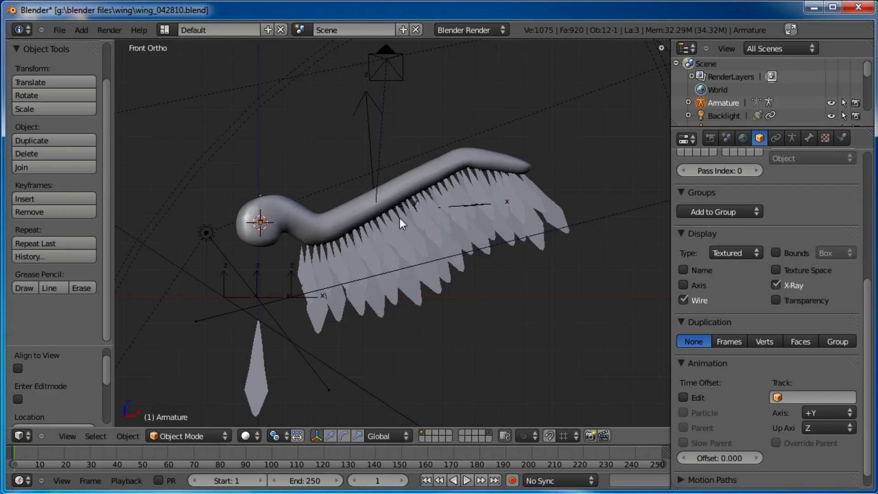
# Enter Edit Mode on the armature and move the bone's tip out to the end of the worm's tail
pyautogui.press('Tab')
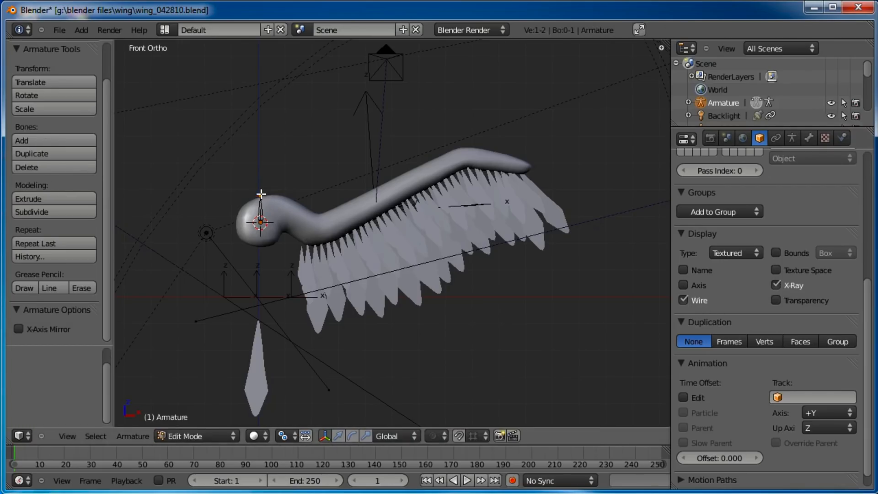
pyautogui.press('g')
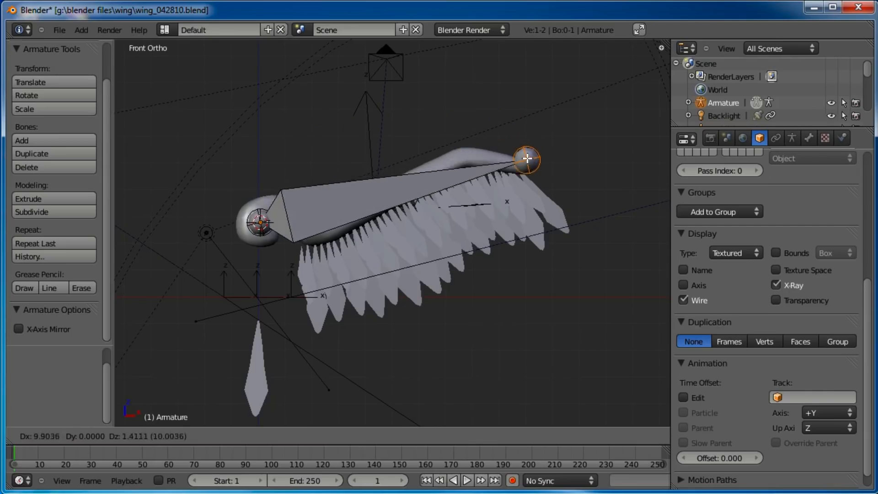
pyautogui.click(530, 162)
# Subdivide the bone with 2 cuts
pyautogui.rightClick(341, 189)
pyautogui.press('w')
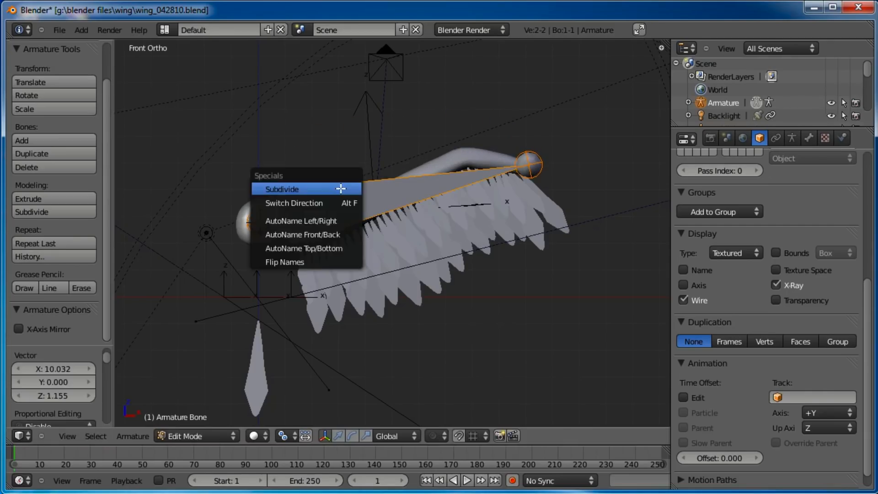
pyautogui.click(340, 188)
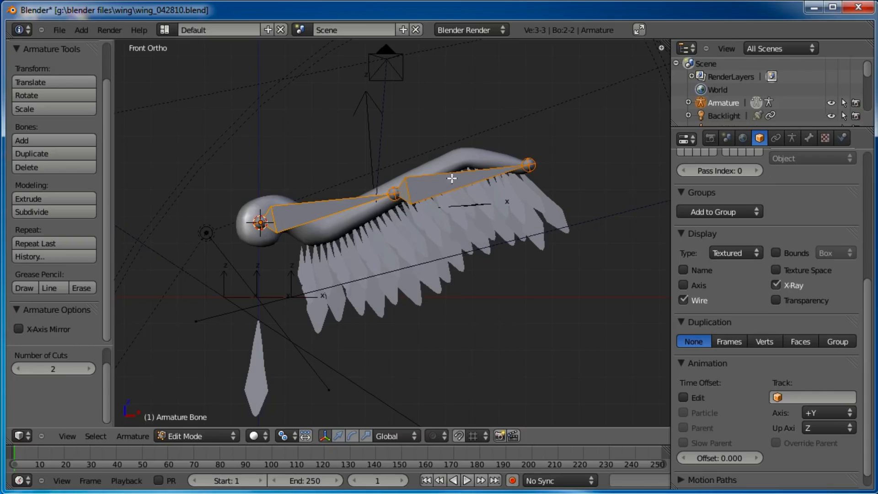
pyautogui.click(87, 369)
pyautogui.click(16, 372)
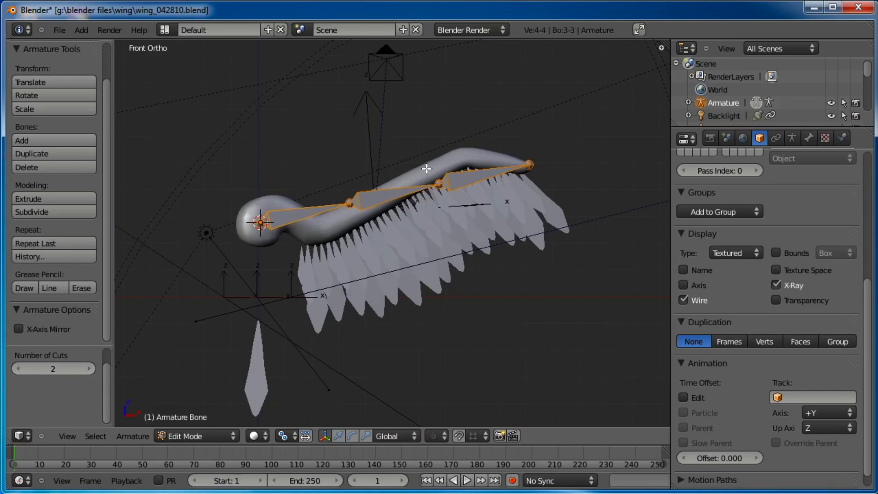
# Move the two inner bone joints to the neck bend and near the tail so the bones follow the body
pyautogui.rightClick(349, 206)
pyautogui.press('g')
pyautogui.click(310, 235)
pyautogui.rightClick(430, 192)
pyautogui.press('g')
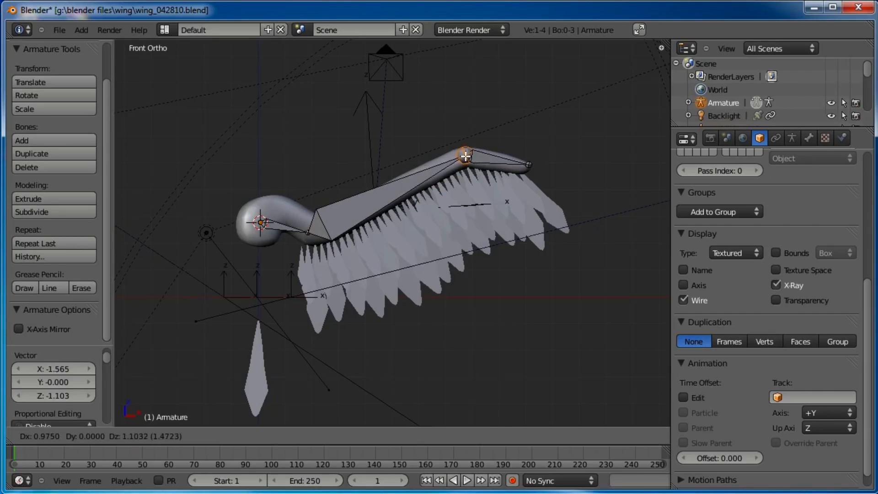
pyautogui.click(466, 156)
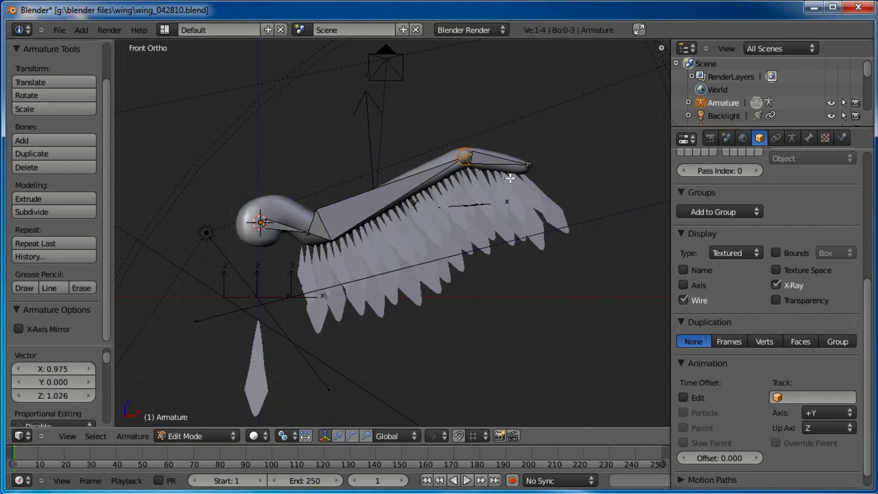
# Leave Edit Mode and switch the armature to Pose Mode
pyautogui.press('Tab')
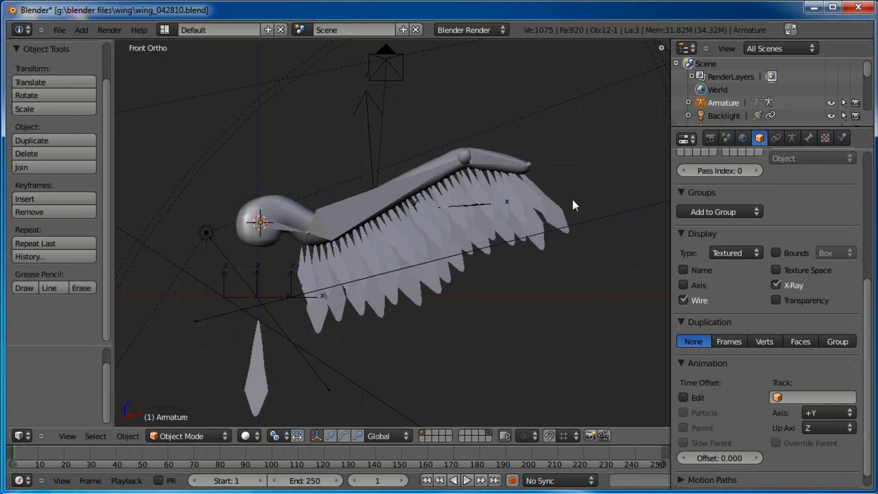
pyautogui.moveTo(185, 426); pyautogui.dragTo(186, 433)
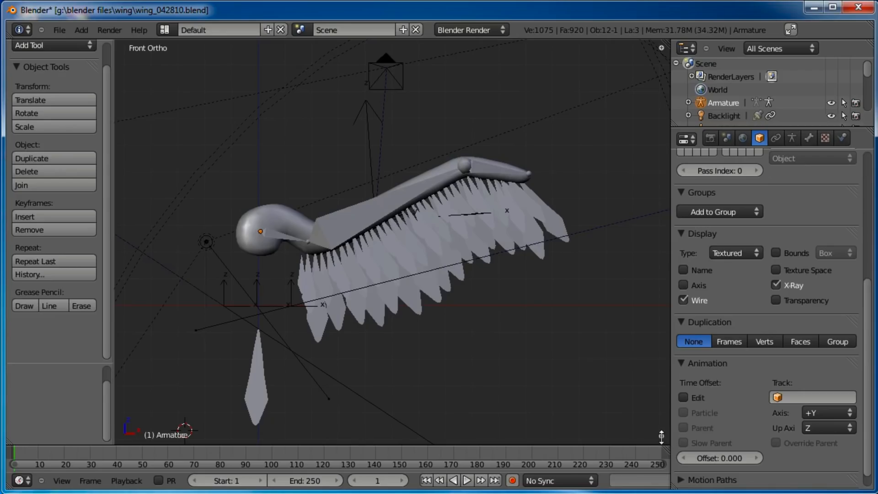
pyautogui.moveTo(661, 438); pyautogui.dragTo(661, 436)
pyautogui.click(221, 437)
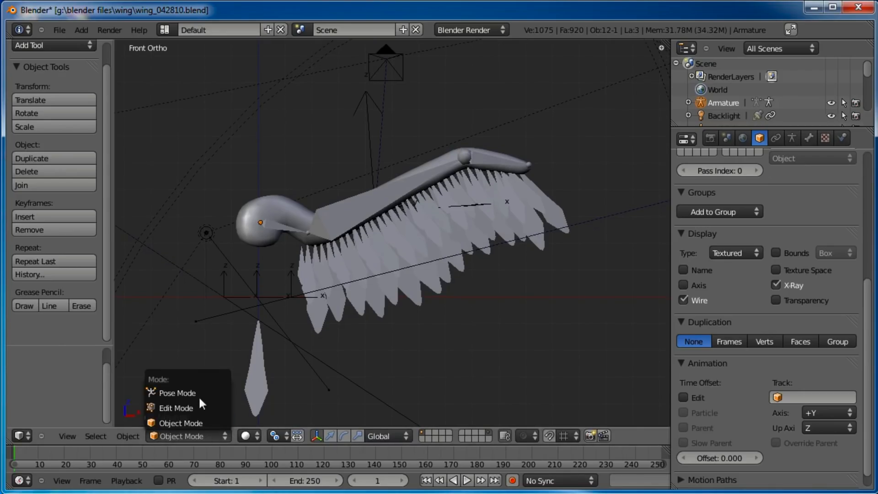
pyautogui.click(199, 394)
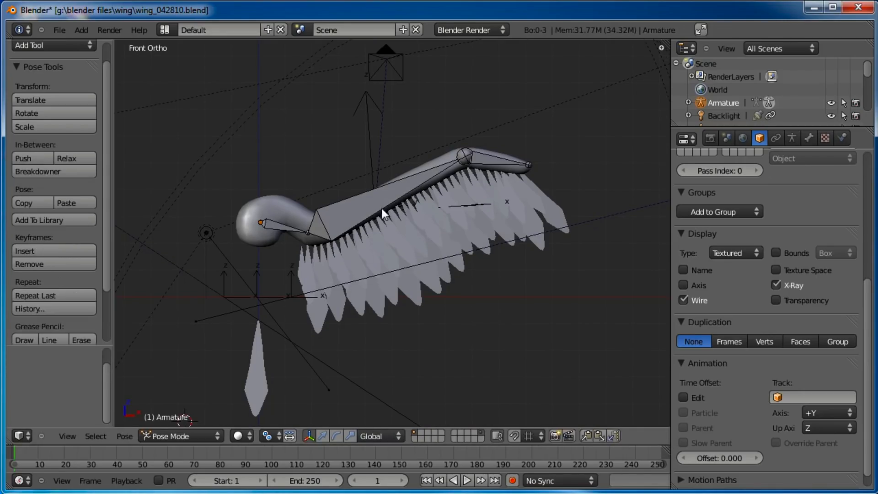
# Set the armature's bone display type to B-Bone
pyautogui.rightClick(489, 159)
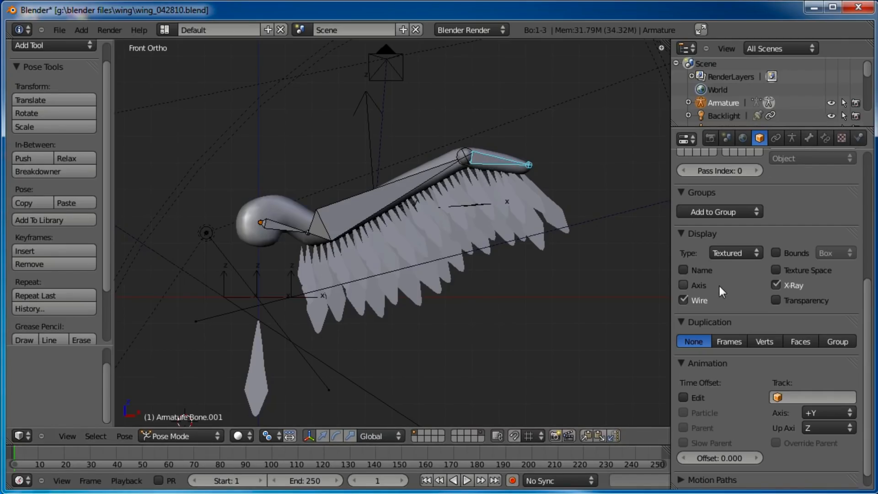
pyautogui.scroll(5, 720, 287)
pyautogui.scroll(2, 775, 279)
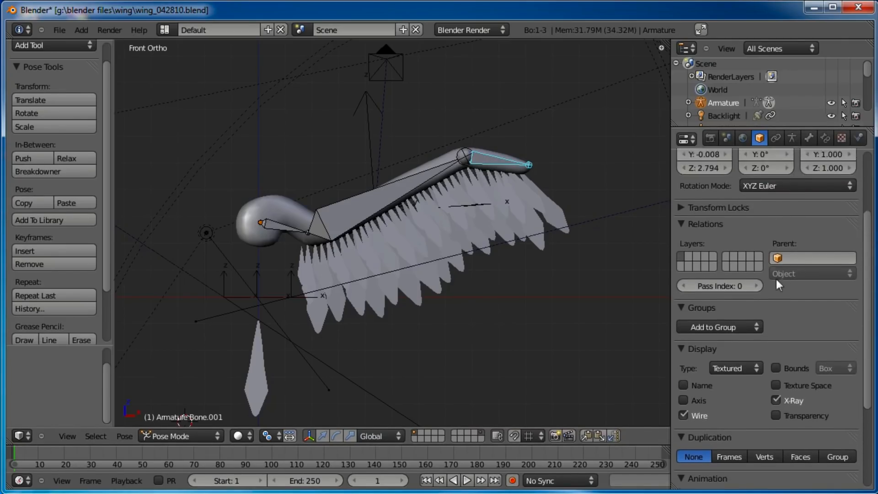
pyautogui.click(793, 137)
pyautogui.click(787, 347)
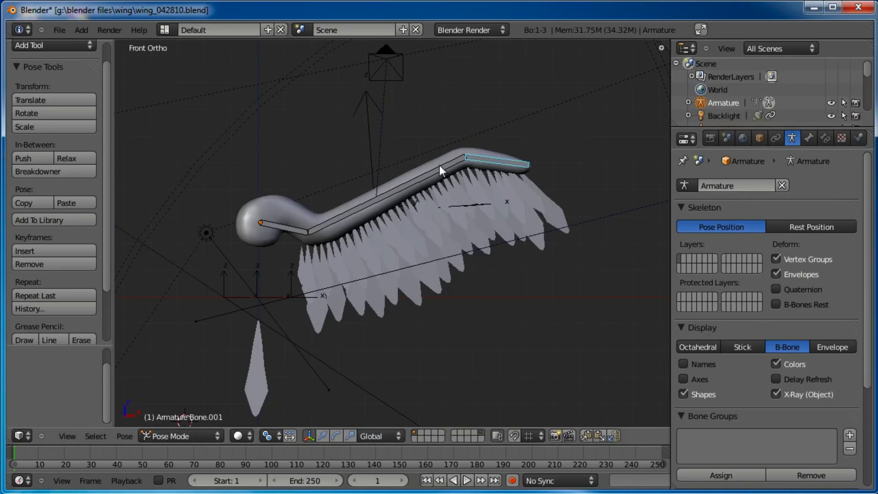
# Select the long middle body bone and set its B-Bone curved segments to 10
pyautogui.rightClick(287, 225)
pyautogui.rightClick(403, 196)
pyautogui.rightClick(491, 167)
pyautogui.rightClick(366, 199)
pyautogui.rightClick(298, 225)
pyautogui.rightClick(325, 227)
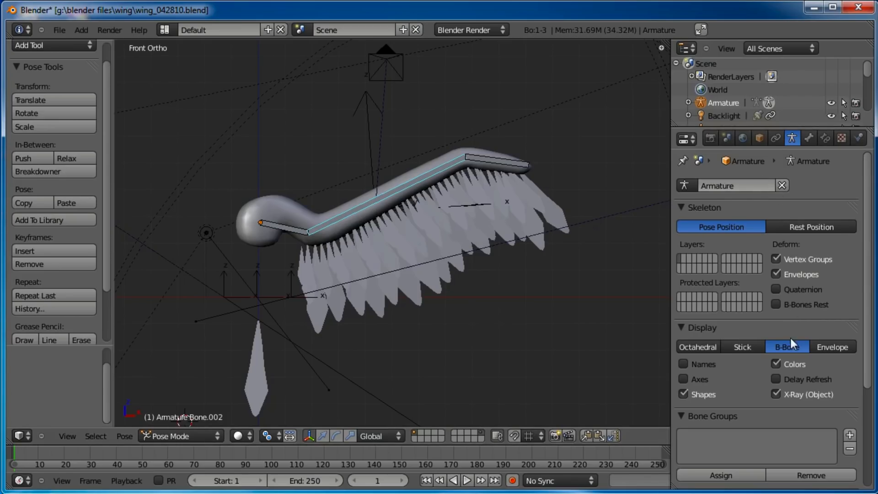
pyautogui.scroll(-1, 784, 270)
pyautogui.click(810, 138)
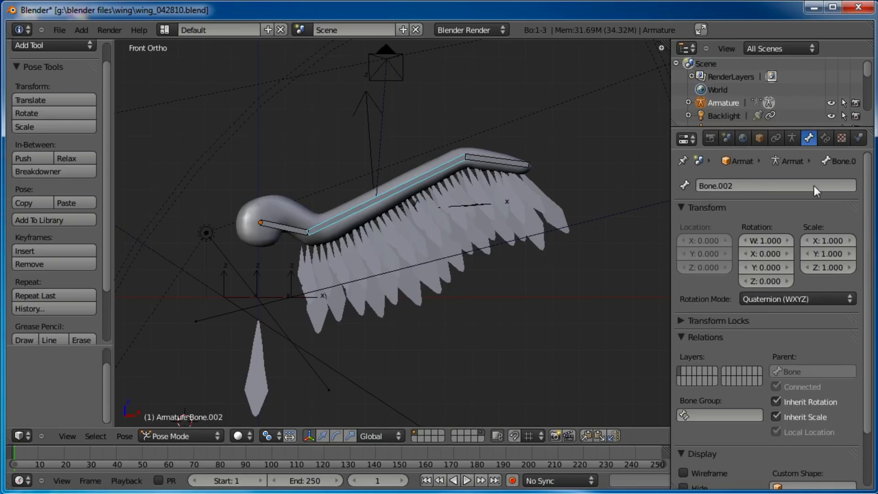
pyautogui.scroll(-3, 778, 192)
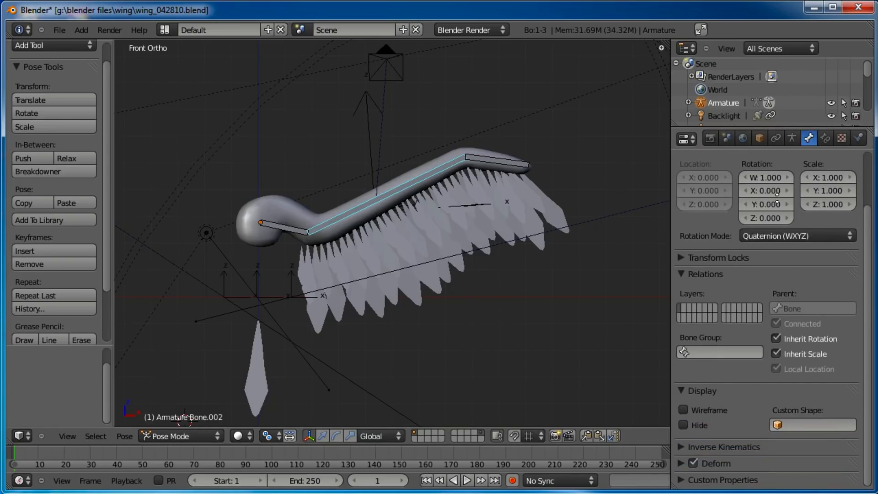
pyautogui.click(680, 464)
pyautogui.scroll(-5, 789, 311)
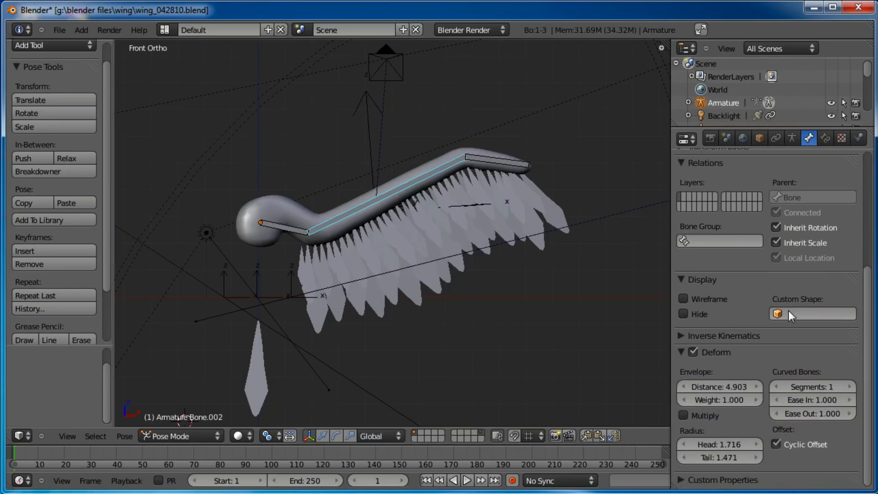
pyautogui.click(850, 388)
pyautogui.click(850, 388)
pyautogui.click(850, 388)
pyautogui.click(850, 388)
pyautogui.click(849, 388)
pyautogui.click(850, 388)
pyautogui.click(850, 388)
pyautogui.click(850, 388)
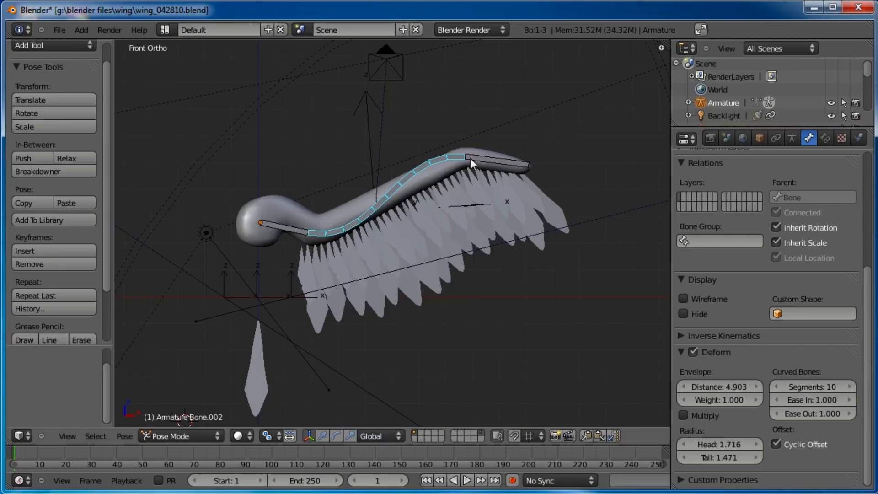
# Increase the B-Bone curved segments of the tail-end bone as well
pyautogui.rightClick(470, 159)
pyautogui.click(850, 387)
pyautogui.click(850, 386)
pyautogui.click(850, 386)
pyautogui.click(850, 387)
pyautogui.click(850, 387)
pyautogui.click(852, 384)
# In Edit Mode, extrude a new bone from the neck bone's root out toward the left of the head
pyautogui.rightClick(299, 233)
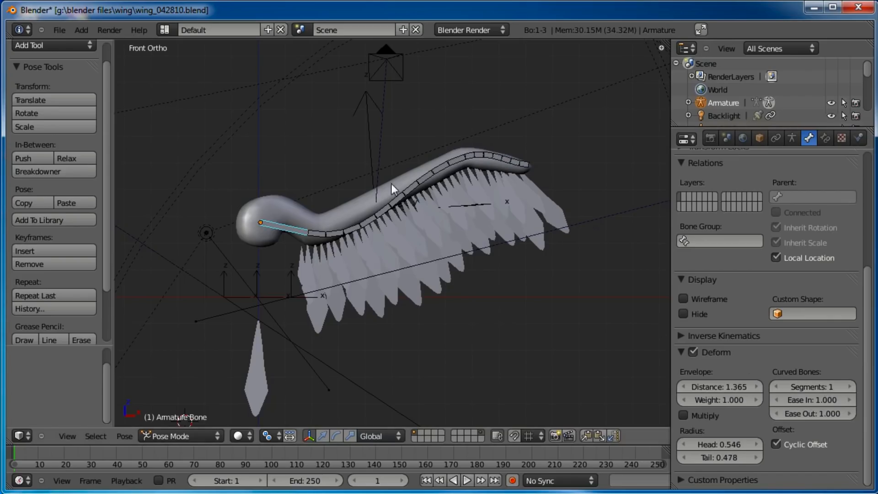
pyautogui.press('Tab')
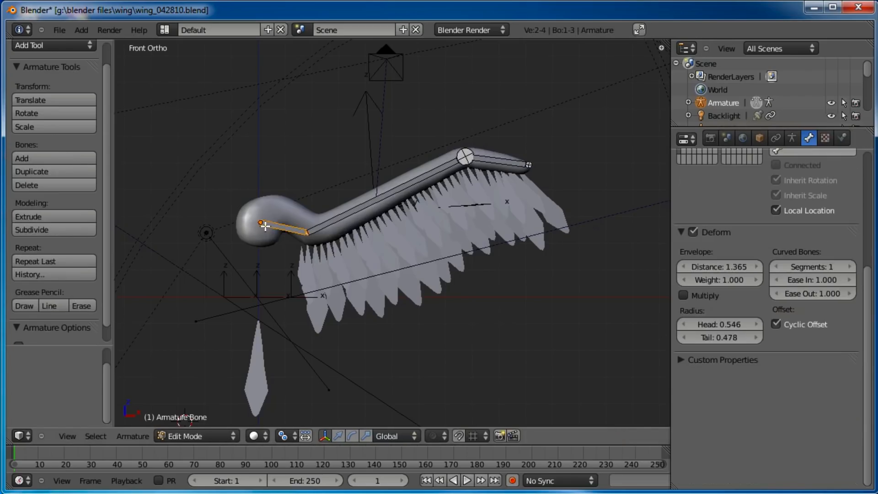
pyautogui.keyDown('shift'); pyautogui.moveTo(277, 209); pyautogui.dragTo(320, 204, button='middle'); pyautogui.keyUp('shift')
pyautogui.rightClick(316, 213)
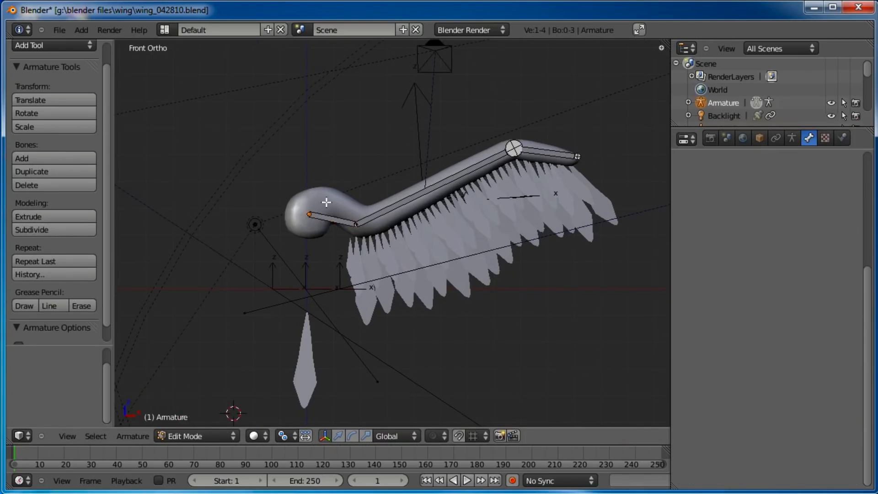
pyautogui.press('e')
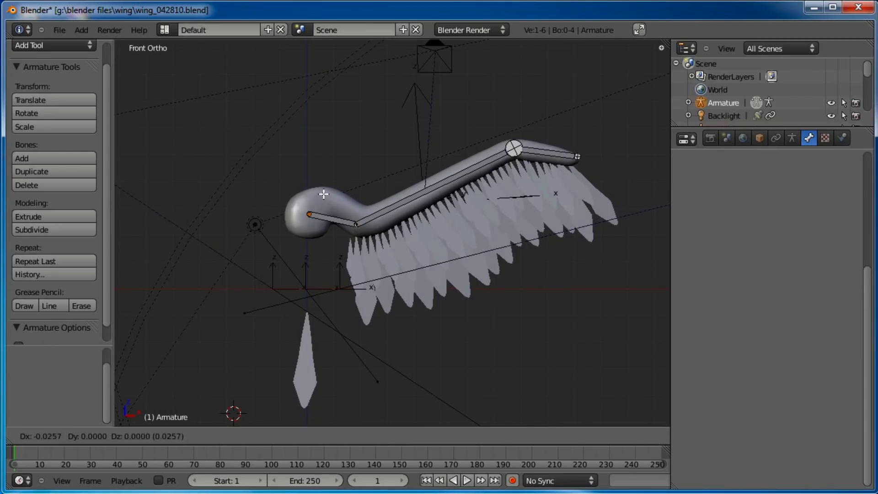
pyautogui.click(289, 208)
# Switch the new bone's direction and make it the connected parent of the neck bone
pyautogui.rightClick(285, 223)
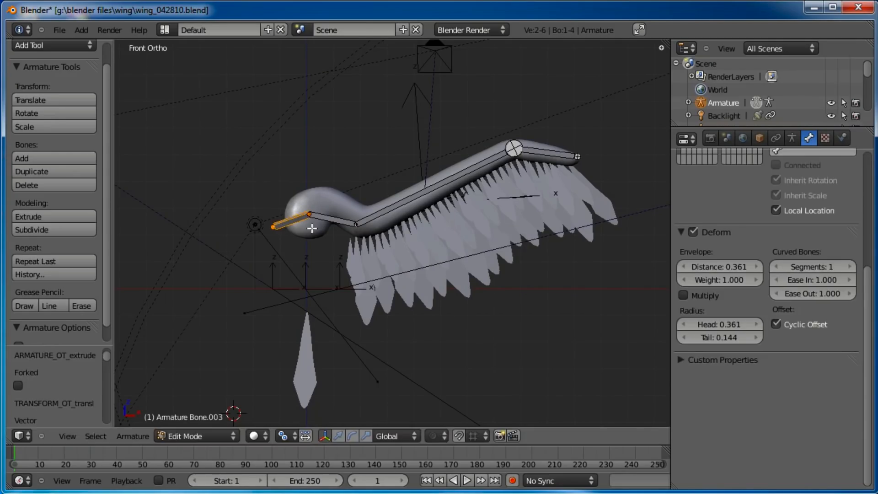
pyautogui.press('w')
pyautogui.click(284, 218)
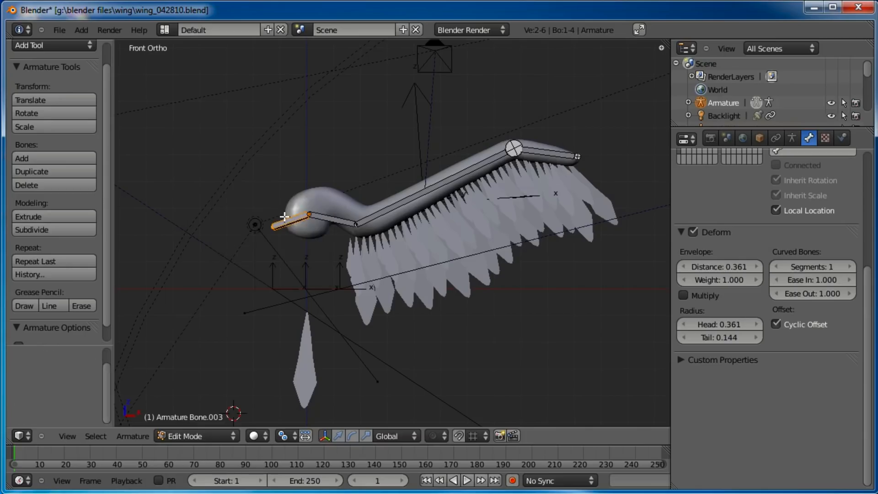
pyautogui.keyDown('shift'); pyautogui.rightClick(321, 216); pyautogui.keyUp('shift')
pyautogui.keyDown('shift'); pyautogui.rightClick(297, 217); pyautogui.keyUp('shift')
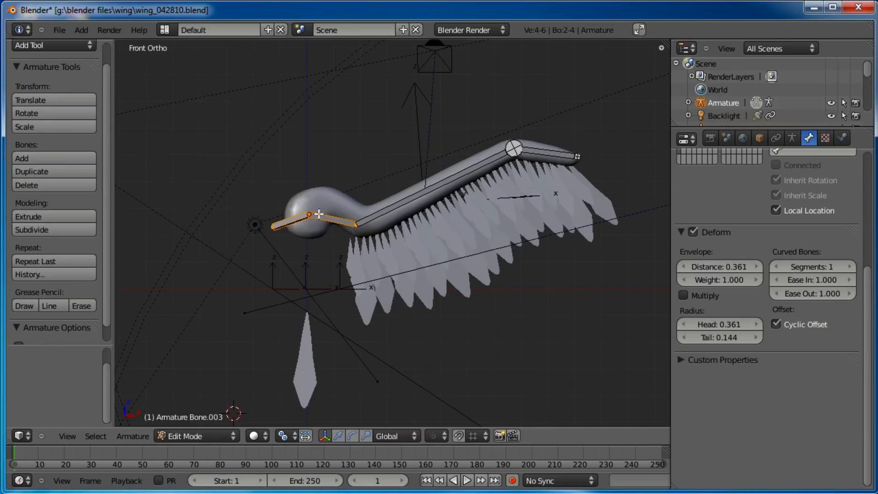
pyautogui.hotkey('ctrl', 'p')
pyautogui.click(348, 208)
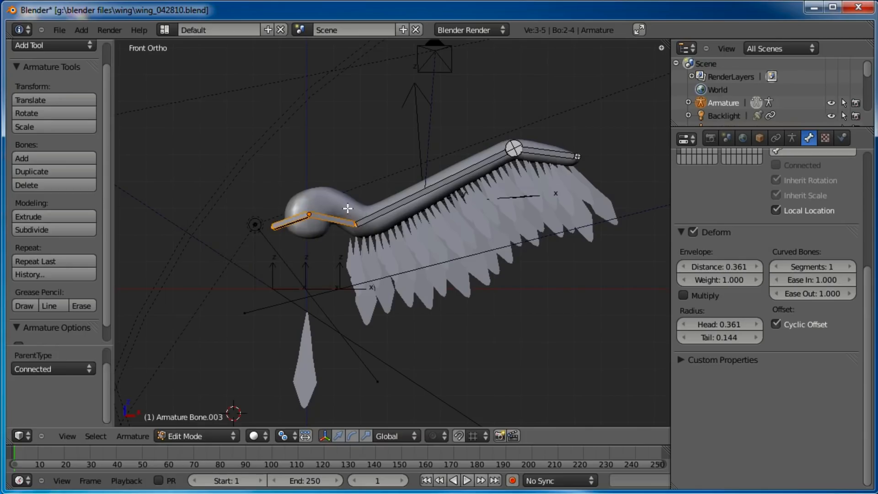
# Reposition the new bone's joints inside the worm's head
pyautogui.rightClick(309, 215)
pyautogui.press('g')
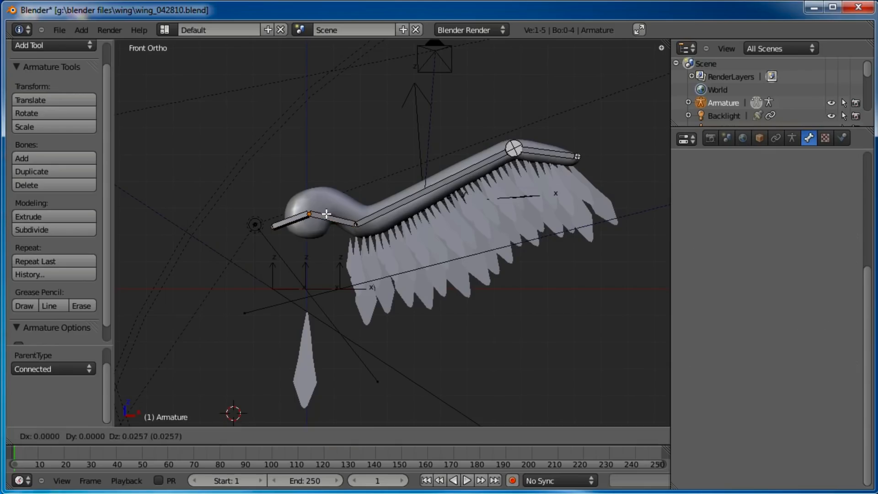
pyautogui.click(337, 204)
pyautogui.press('g')
pyautogui.click(287, 225)
# Recalculate the new bone's roll with Z-Axis Up
pyautogui.rightClick(311, 208)
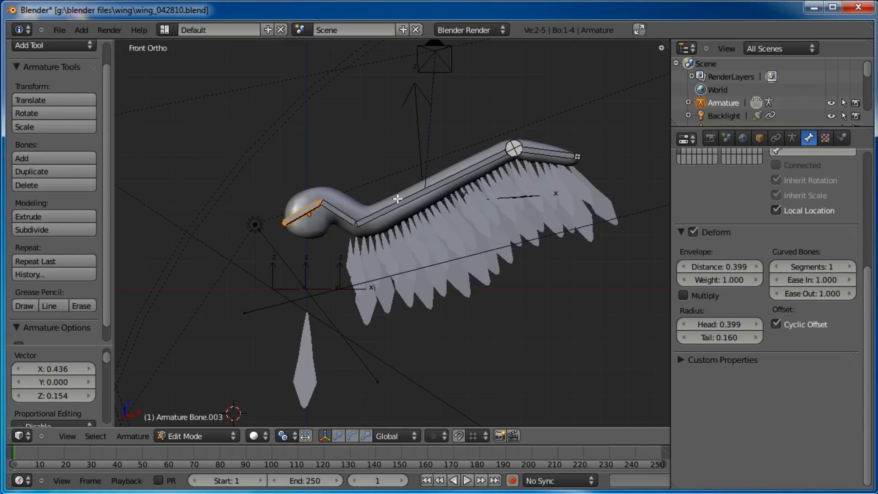
pyautogui.hotkey('ctrl', 'n')
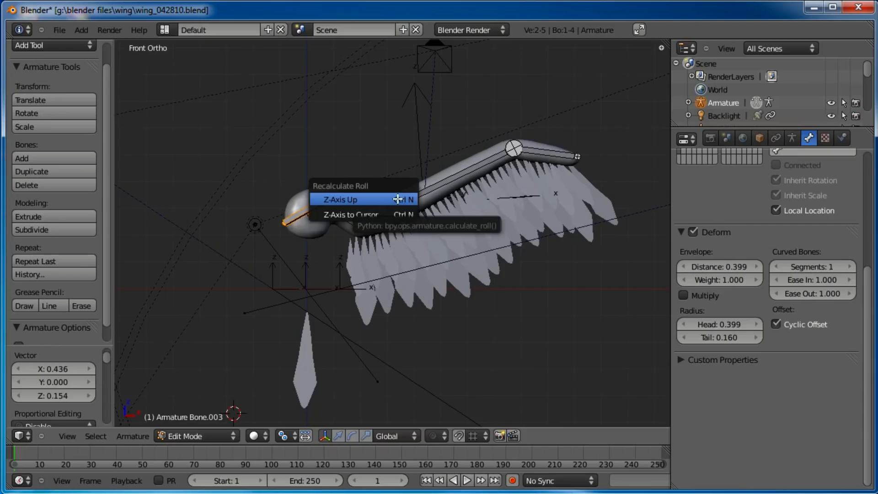
pyautogui.click(398, 199)
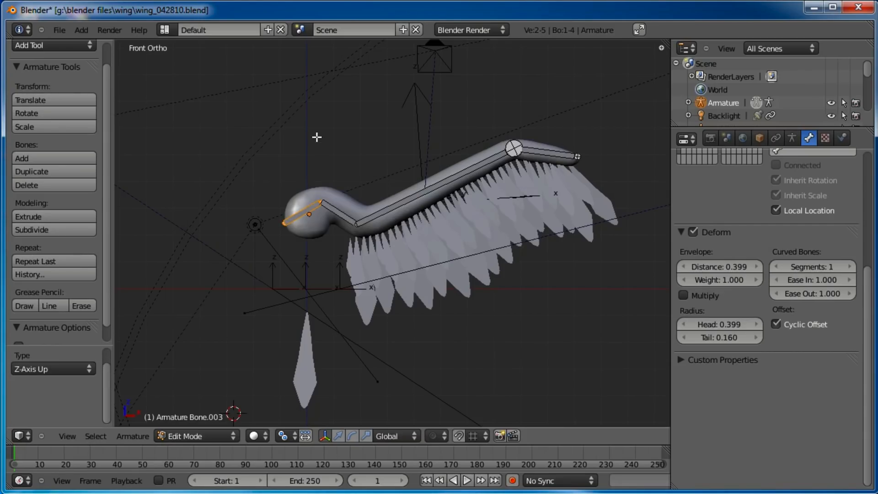
# Switch to Pose Mode and rename the new bone shoulder
pyautogui.press('a')
pyautogui.hotkey('ctrl', 'Tab')
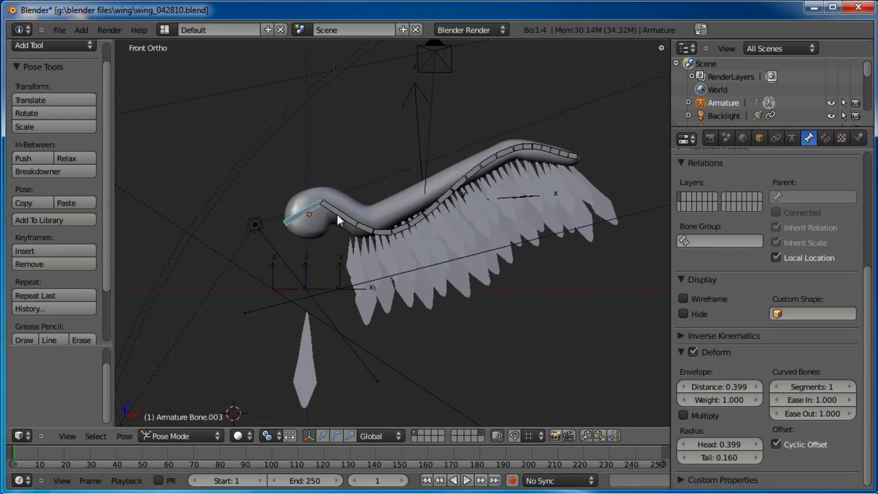
pyautogui.press('n')
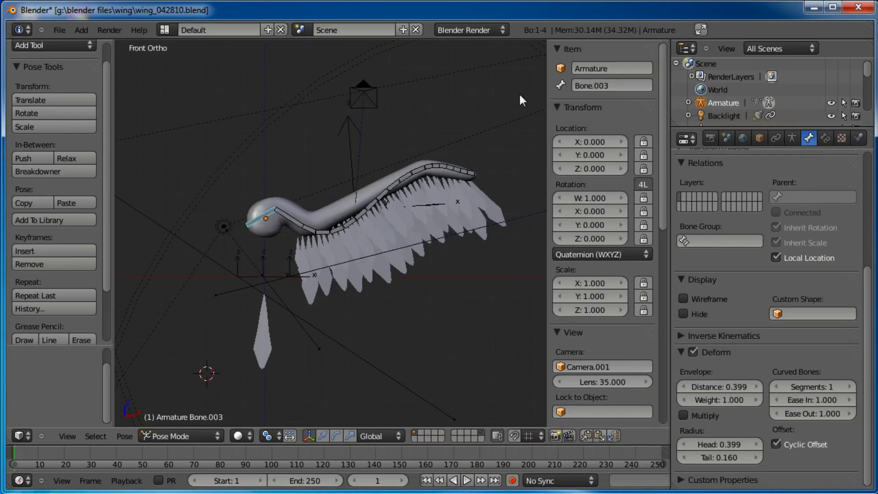
pyautogui.write('shoulder')
pyautogui.press('Return')
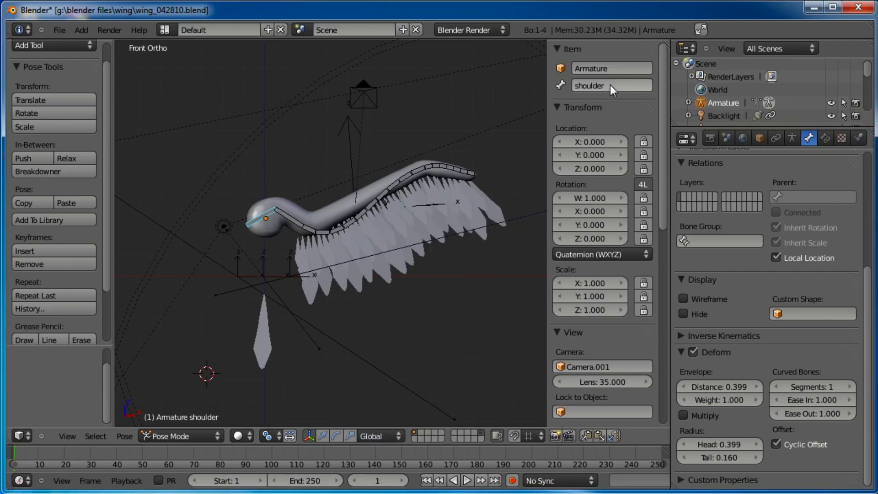
# Rename the neck bone wingstart
pyautogui.rightClick(279, 218)
pyautogui.click(619, 84)
pyautogui.write('wingstart')
pyautogui.press('Return')
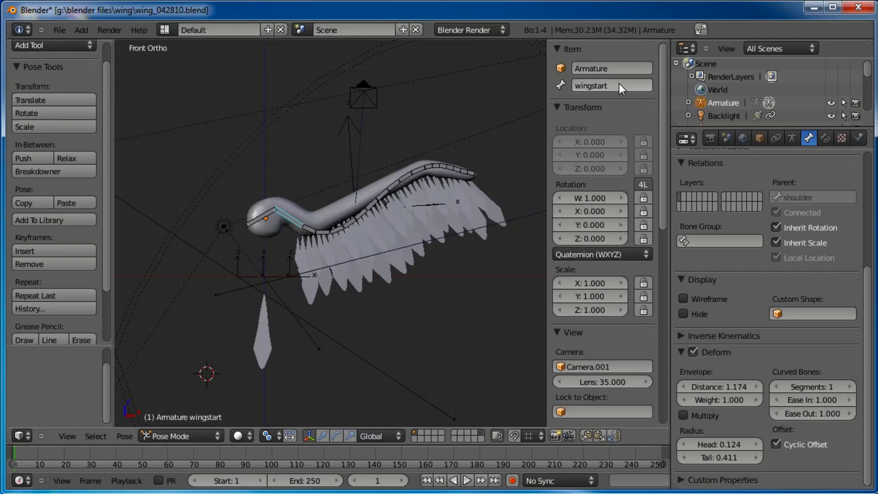
# Select the next bone along the body and rename it wingmid
pyautogui.rightClick(413, 185)
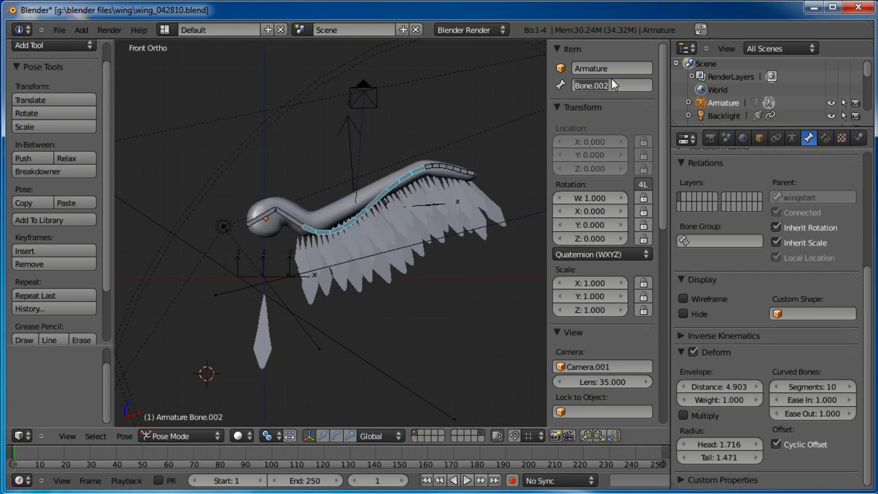
pyautogui.write('wingmid')
pyautogui.press('Return')
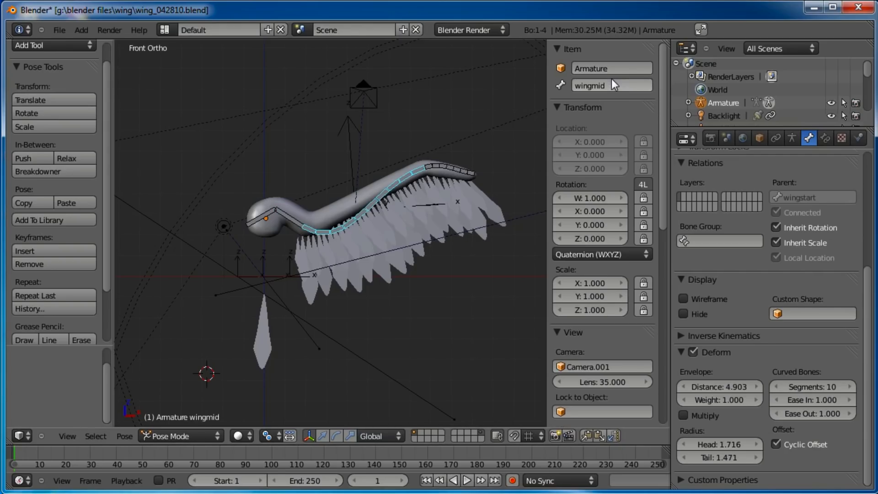
# Select the last bone at the tail end and rename it wingtip
pyautogui.rightClick(435, 168)
pyautogui.click(646, 85)
pyautogui.write('wingtip')
pyautogui.press('Return')
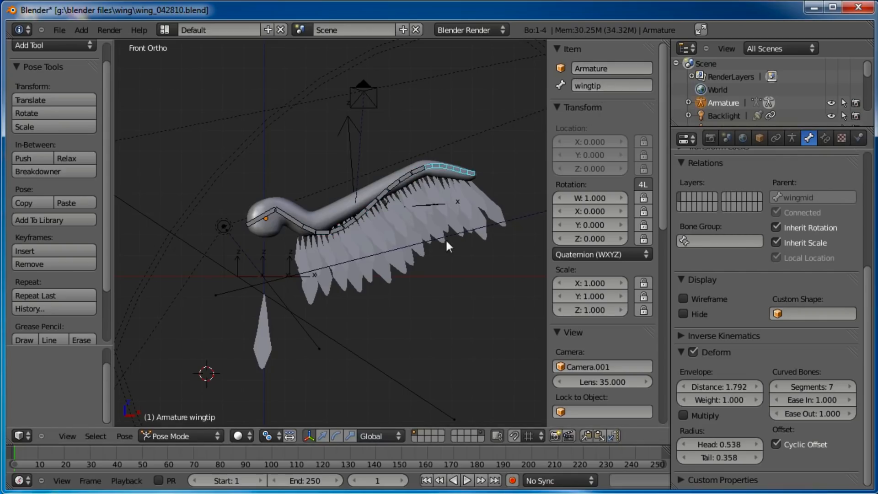
# Set the wingstart bone's B-Bone segments to 5
pyautogui.keyDown('shift'); pyautogui.moveTo(447, 246); pyautogui.dragTo(430, 274, button='middle'); pyautogui.keyUp('shift')
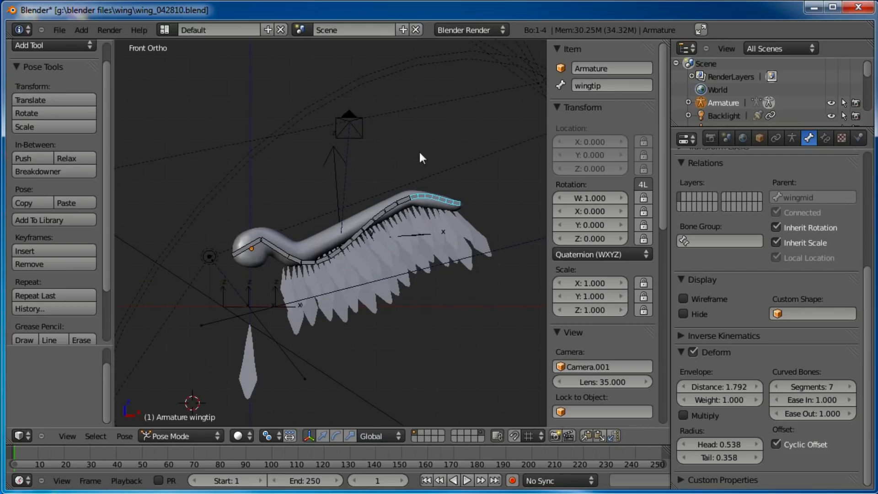
pyautogui.rightClick(285, 256)
pyautogui.scroll(2, 304, 260)
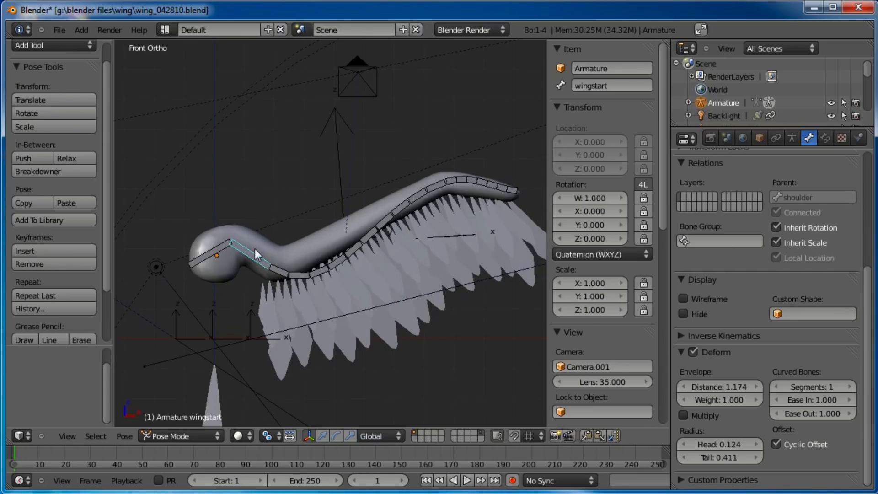
pyautogui.click(851, 386)
pyautogui.click(852, 386)
pyautogui.click(851, 386)
pyautogui.click(849, 386)
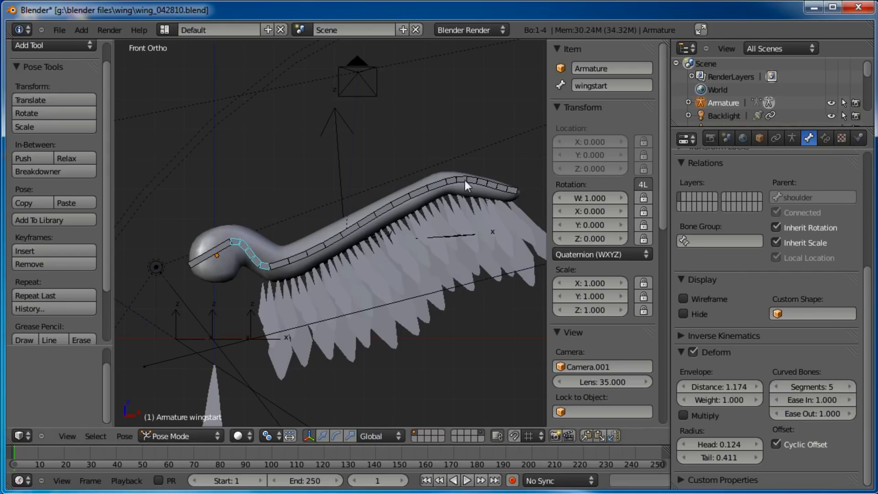
# Select each of the wing bones in turn to compare their B-Bone curve settings
pyautogui.rightClick(482, 180)
pyautogui.rightClick(389, 212)
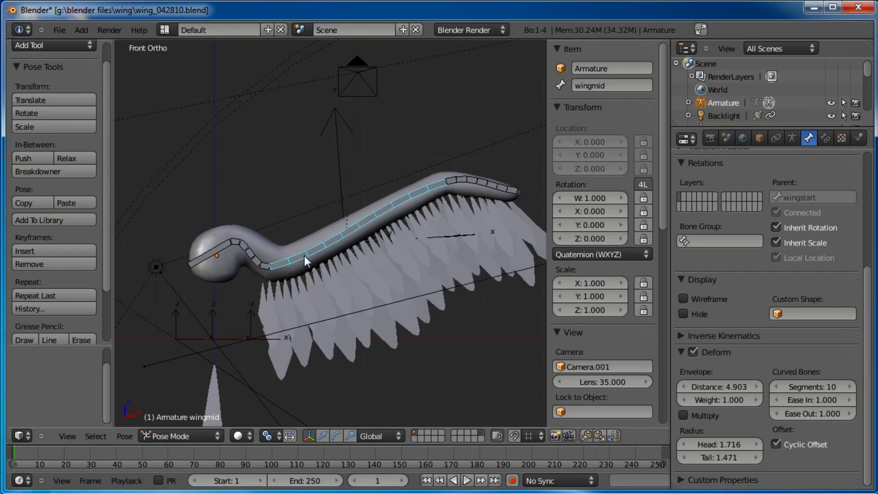
pyautogui.rightClick(246, 253)
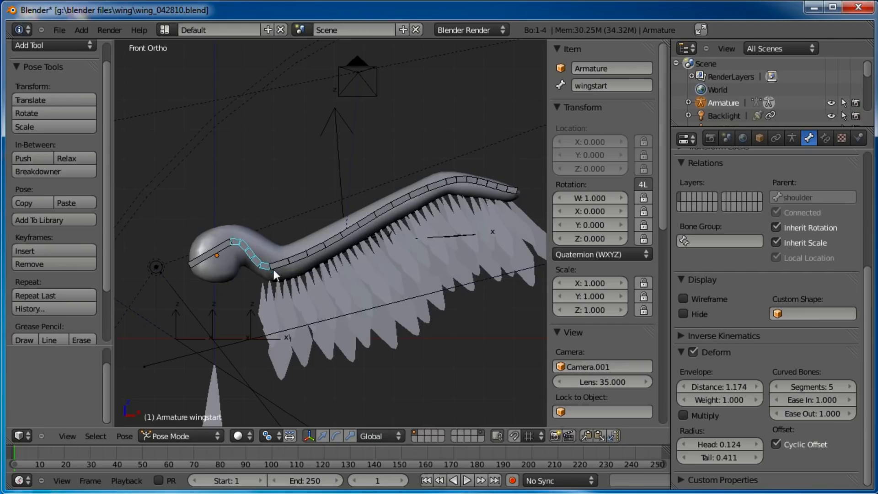
pyautogui.rightClick(295, 255)
pyautogui.rightClick(478, 180)
pyautogui.rightClick(251, 254)
# Adjust the B-Bone ease values of the wing bones, setting the wingtip bone's Ease In to 0.100
pyautogui.moveTo(807, 414)
pyautogui.mouseDown()
pyautogui.moveTo(846, 415)
pyautogui.moveTo(792, 415)
pyautogui.moveTo(802, 415)
pyautogui.mouseUp()
pyautogui.rightClick(397, 201)
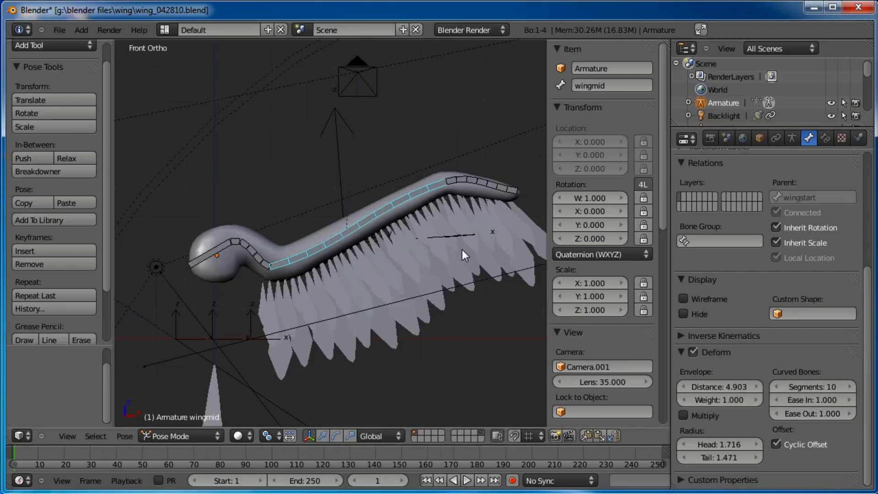
pyautogui.moveTo(809, 413); pyautogui.dragTo(789, 414)
pyautogui.rightClick(471, 186)
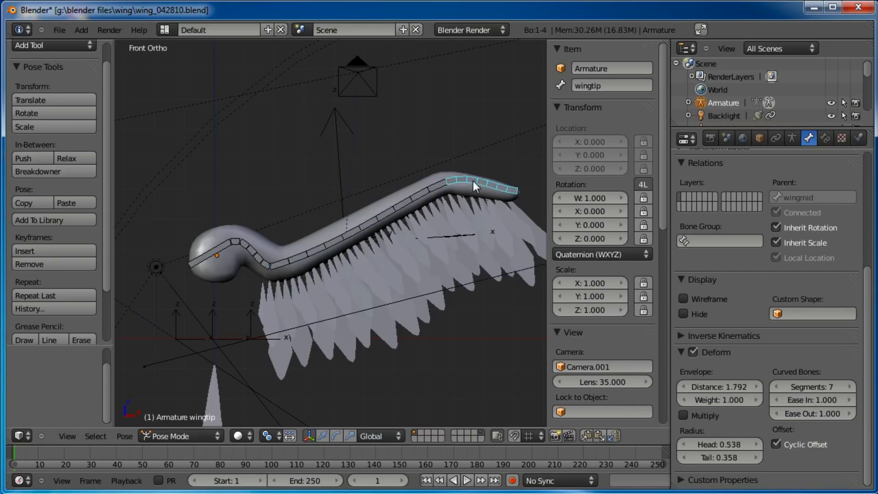
pyautogui.moveTo(818, 405); pyautogui.dragTo(801, 405)
# Deselect all bones and save the blend file
pyautogui.press('a')
pyautogui.click(59, 30)
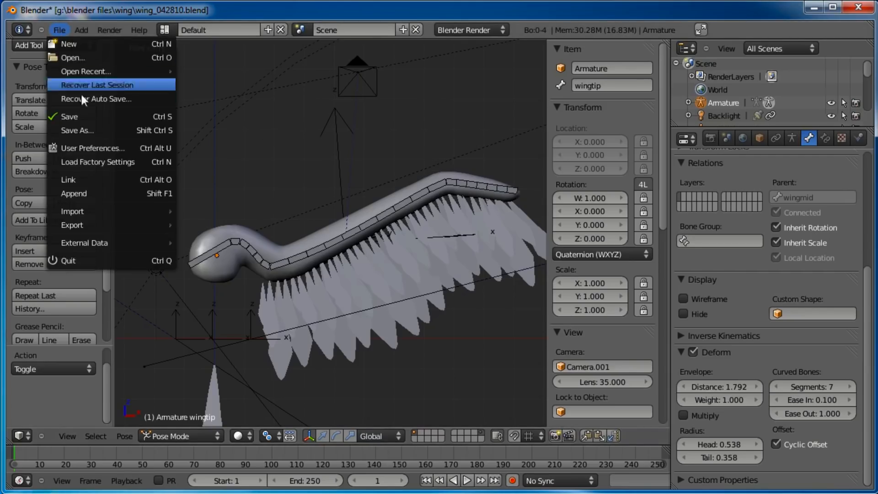
pyautogui.click(79, 117)
# Hide the properties sidebar and frame the rigged worm in the viewport for inspection
pyautogui.click(564, 50)
pyautogui.click(564, 49)
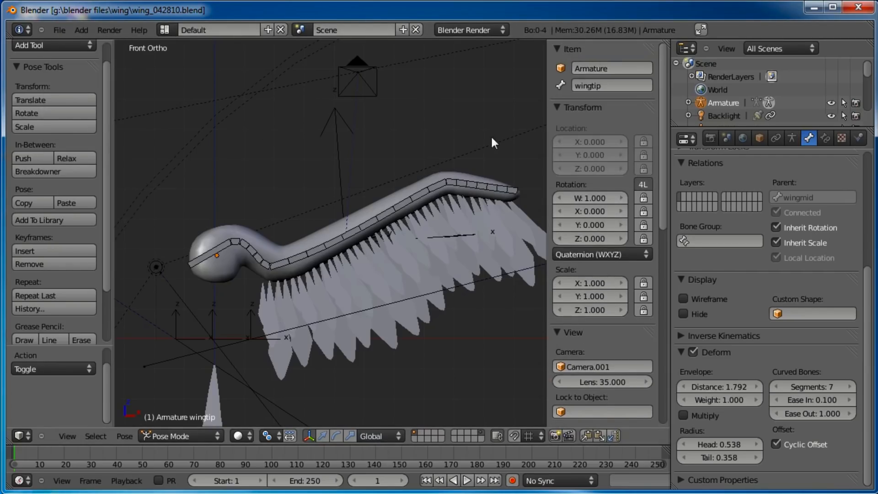
pyautogui.press('n')
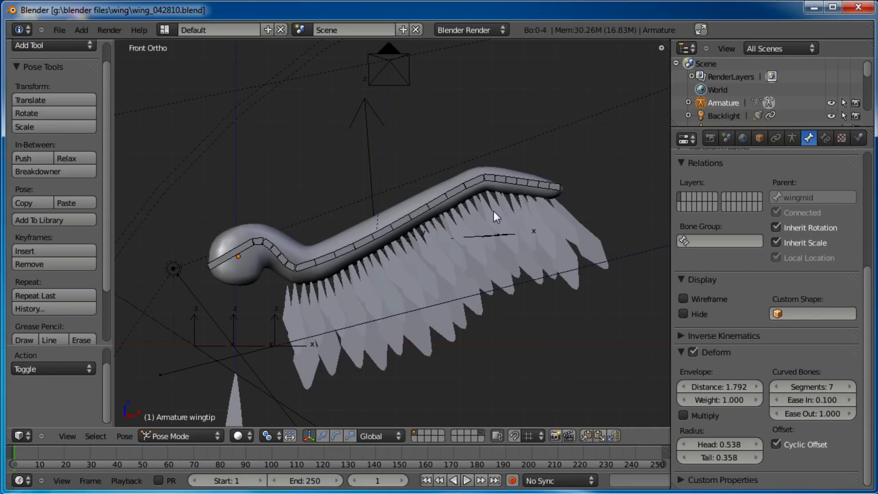
pyautogui.scroll(1, 470, 203)
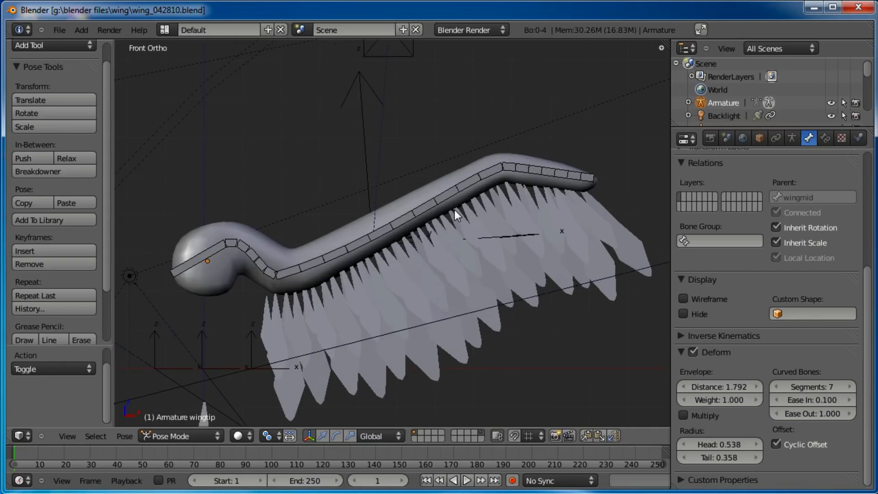
pyautogui.keyDown('shift'); pyautogui.moveTo(475, 165); pyautogui.dragTo(446, 172, button='middle'); pyautogui.keyUp('shift')
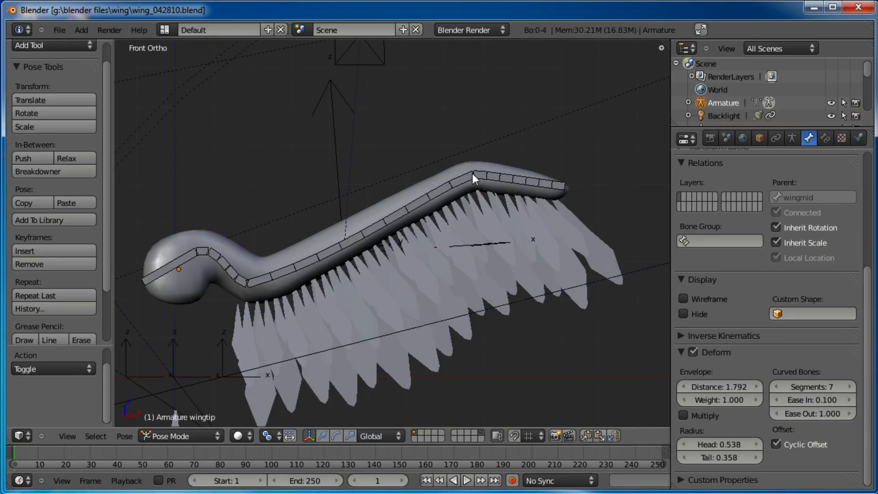
# Trial-rotate the wingstart bone without applying it to inspect how the wing bone chain follows
pyautogui.keyDown('shift'); pyautogui.moveTo(426, 209); pyautogui.dragTo(451, 201, button='middle'); pyautogui.keyUp('shift')
pyautogui.rightClick(431, 200)
pyautogui.keyDown('shift'); pyautogui.moveTo(533, 162); pyautogui.dragTo(513, 167, button='middle'); pyautogui.keyUp('shift')
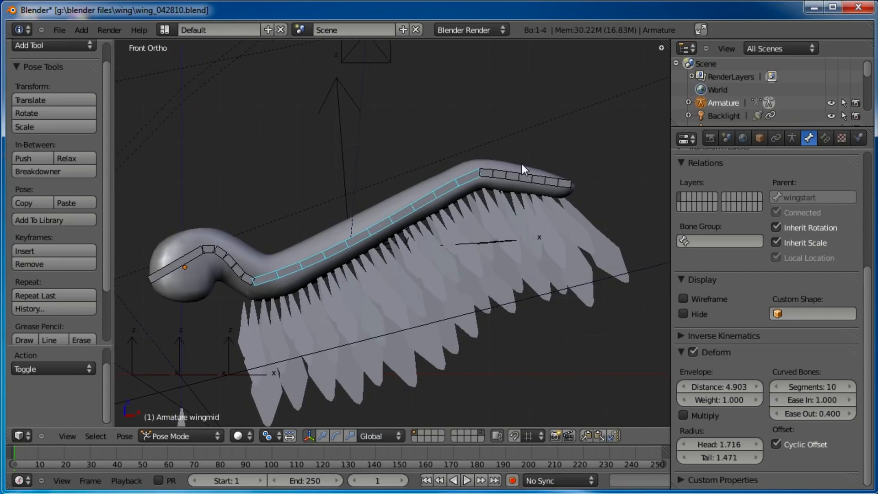
pyautogui.rightClick(235, 259)
pyautogui.press('r')
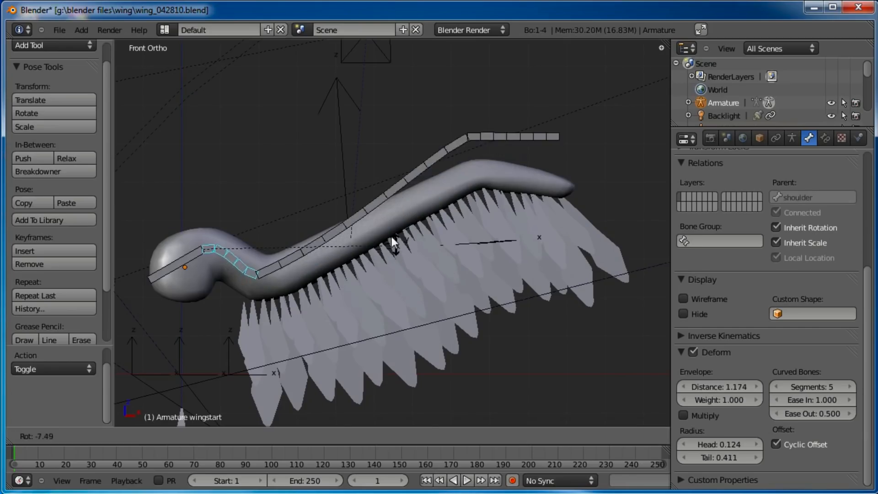
pyautogui.press('Escape')
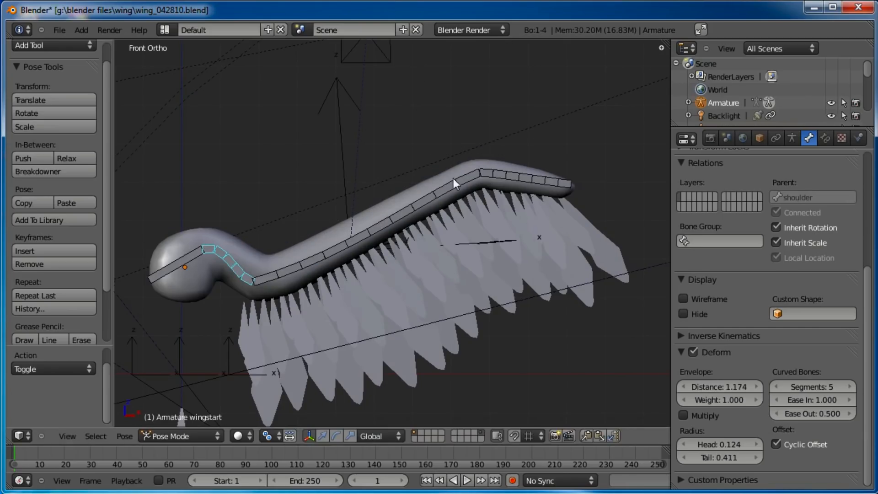
pyautogui.press('r')
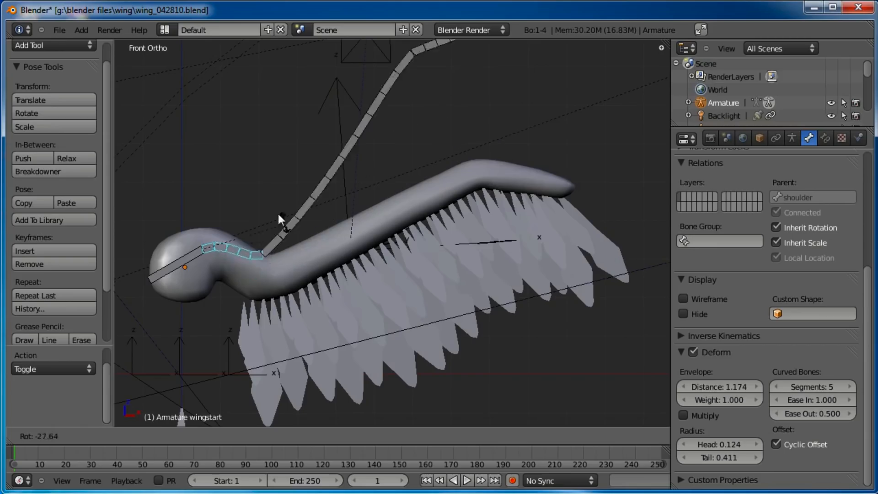
pyautogui.press('Escape')
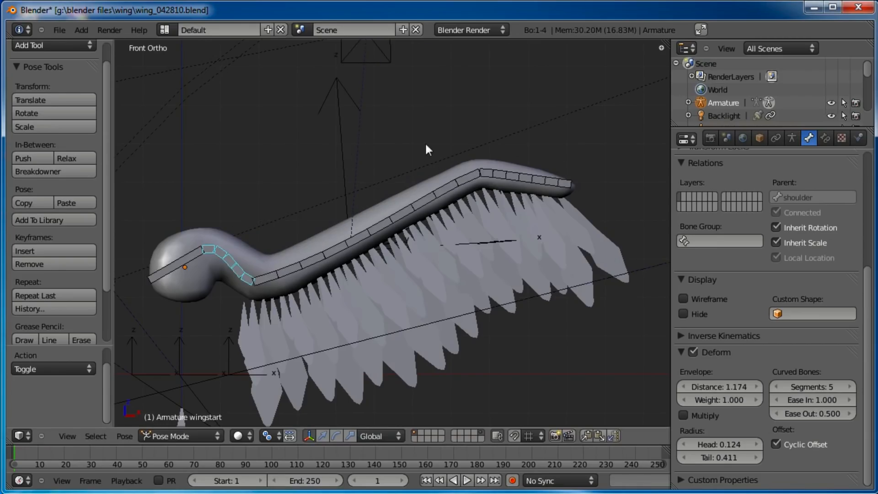
pyautogui.rightClick(519, 174)
pyautogui.rightClick(550, 160)
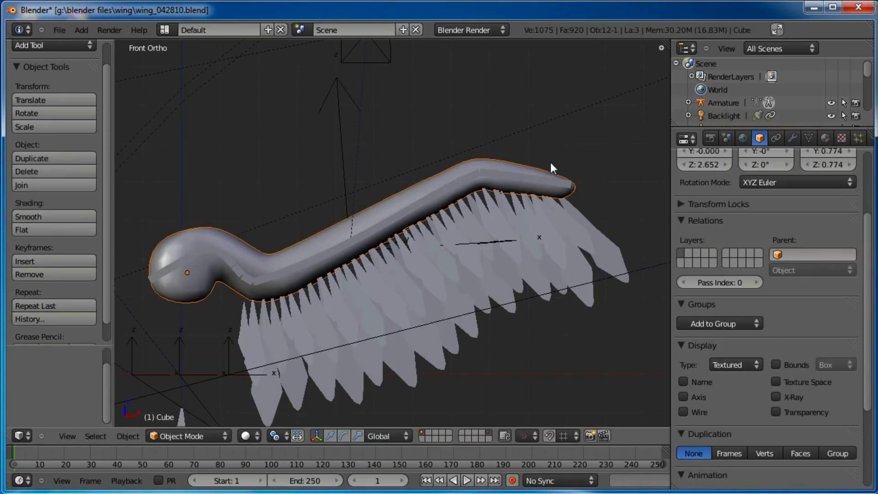
pyautogui.rightClick(429, 204)
# Add a Copy Rotation constraint to the wingmid bone targeting the wingstart bone
pyautogui.rightClick(227, 257)
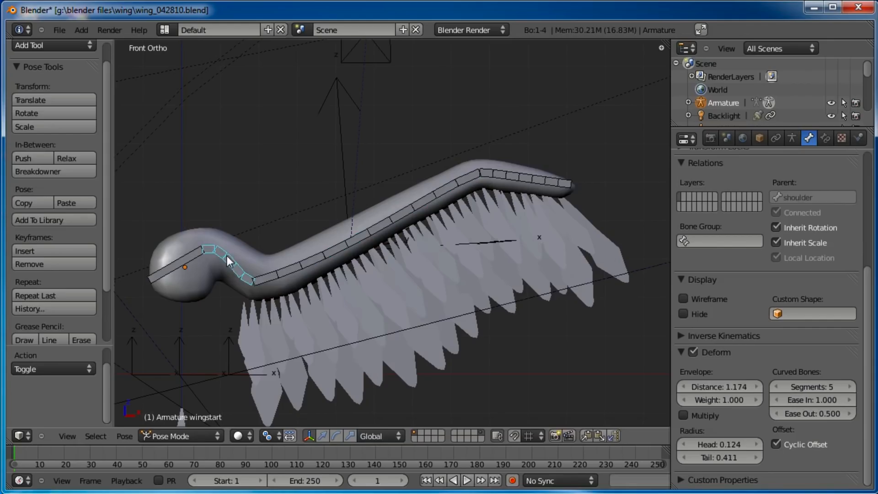
pyautogui.keyDown('shift'); pyautogui.rightClick(309, 262); pyautogui.keyUp('shift')
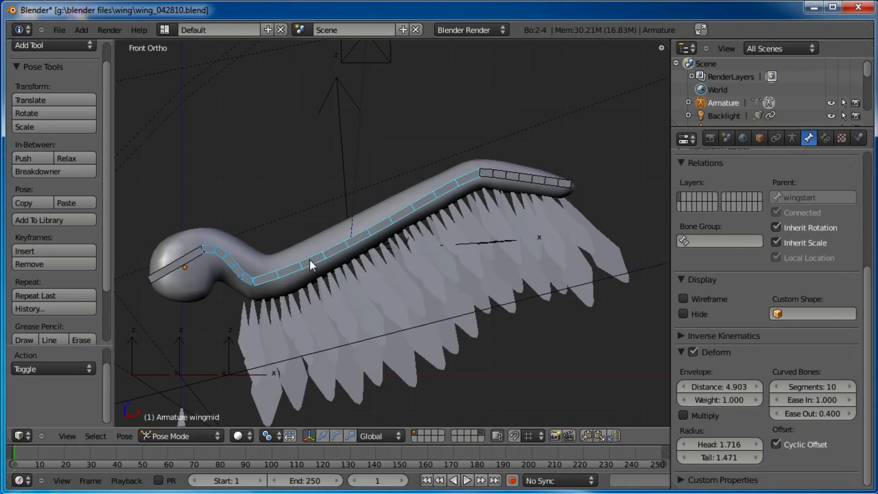
pyautogui.hotkey('ctrl', 'shift', 'c')
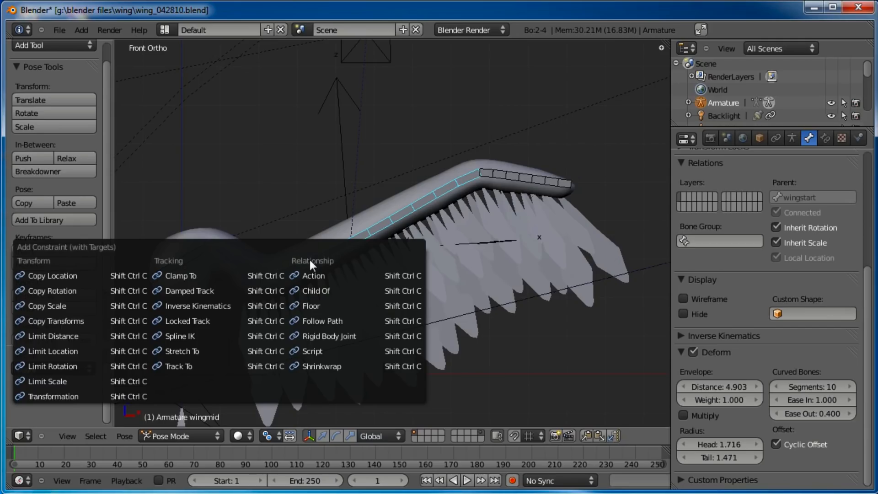
pyautogui.click(81, 292)
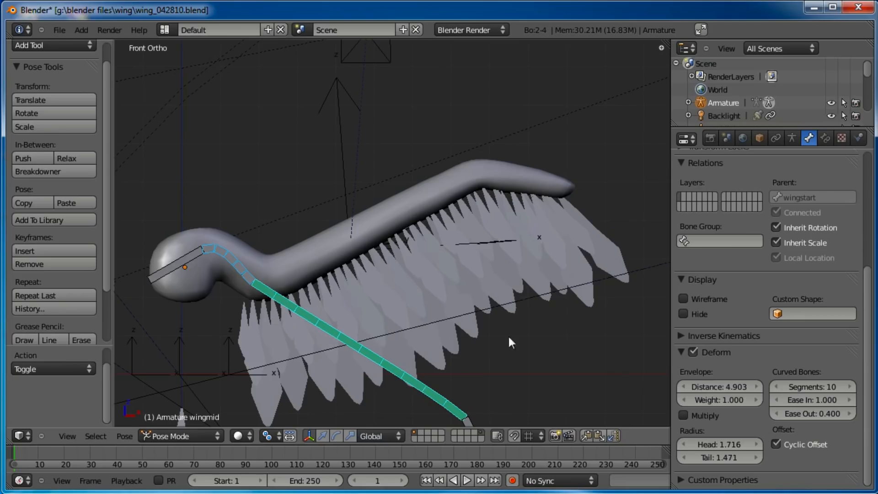
# Set the wingmid constraint's owner and target spaces to Local Space and its influence to 0.75
pyautogui.click(823, 137)
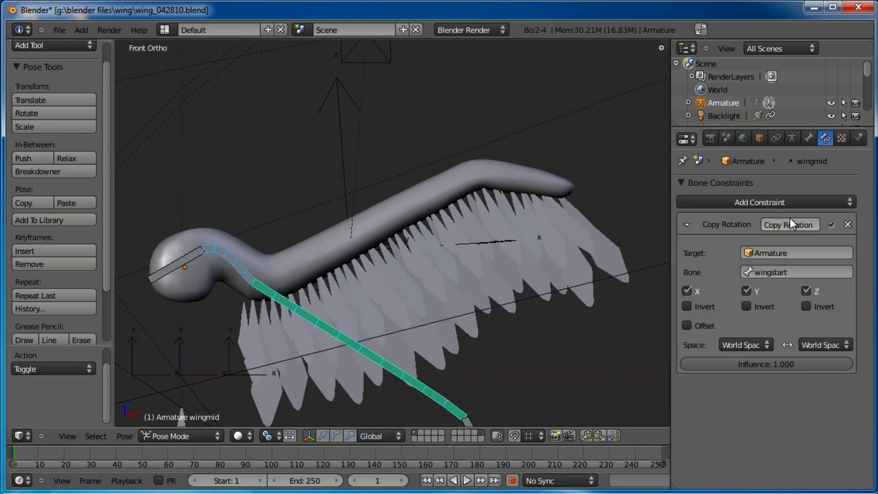
pyautogui.click(767, 343)
pyautogui.click(744, 345)
pyautogui.click(747, 288)
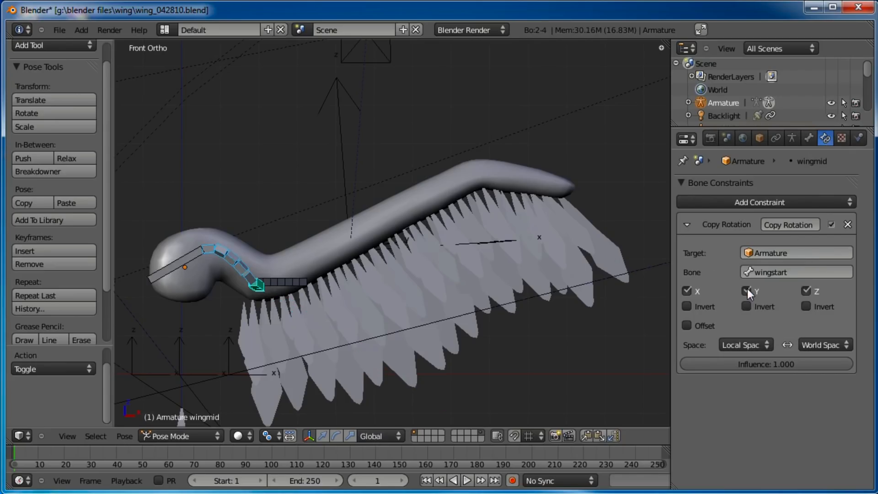
pyautogui.click(821, 345)
pyautogui.click(802, 286)
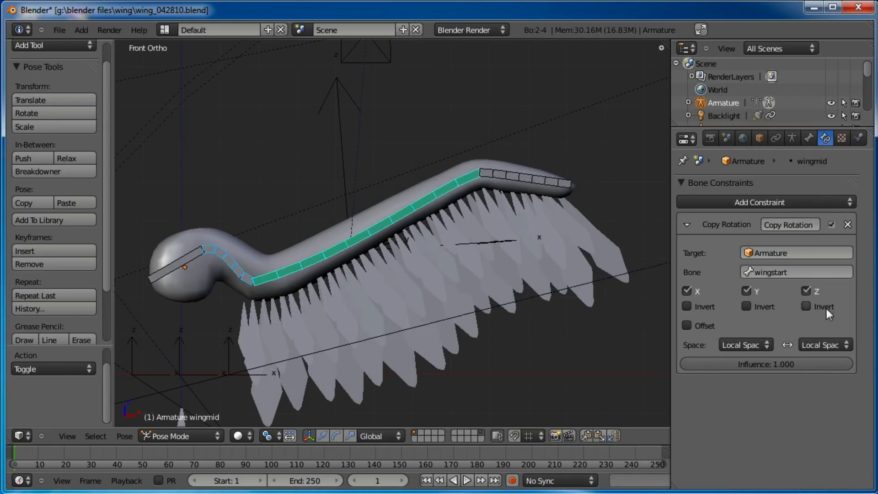
pyautogui.click(756, 364)
pyautogui.press('BackSpace')
pyautogui.write('.75')
pyautogui.press('Return')
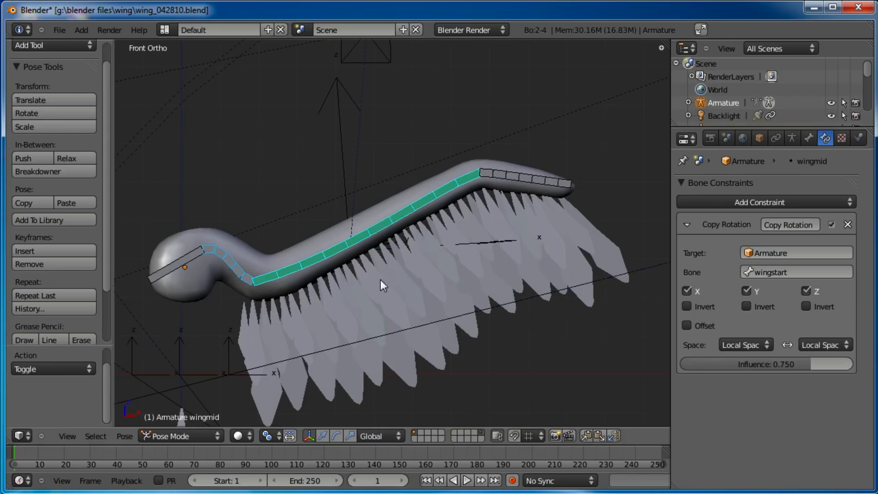
# Trial-rotate the wingstart bone to check that the wingmid bone follows
pyautogui.rightClick(224, 265)
pyautogui.keyDown('shift'); pyautogui.moveTo(412, 192); pyautogui.dragTo(415, 237, button='middle'); pyautogui.keyUp('shift')
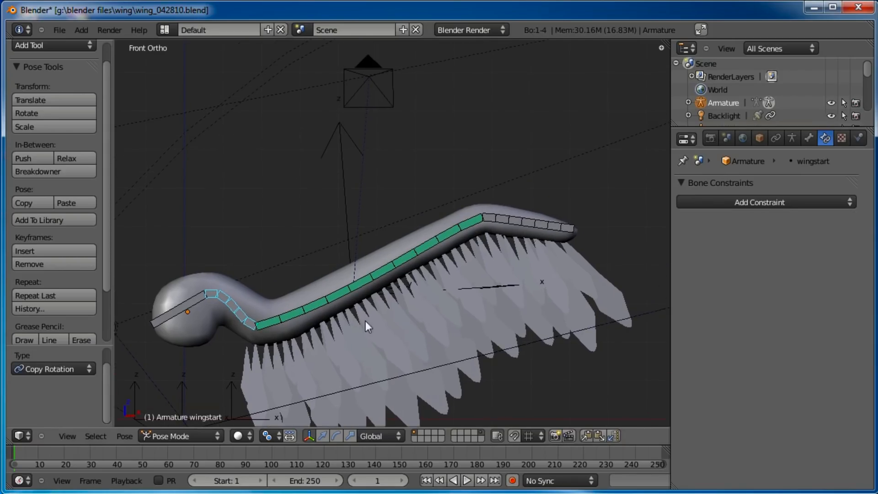
pyautogui.press('r')
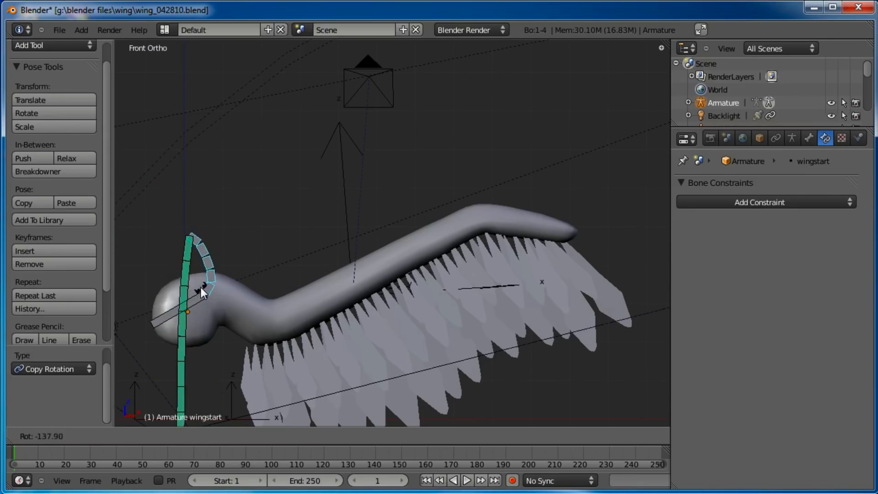
pyautogui.press('Escape')
pyautogui.click(451, 235)
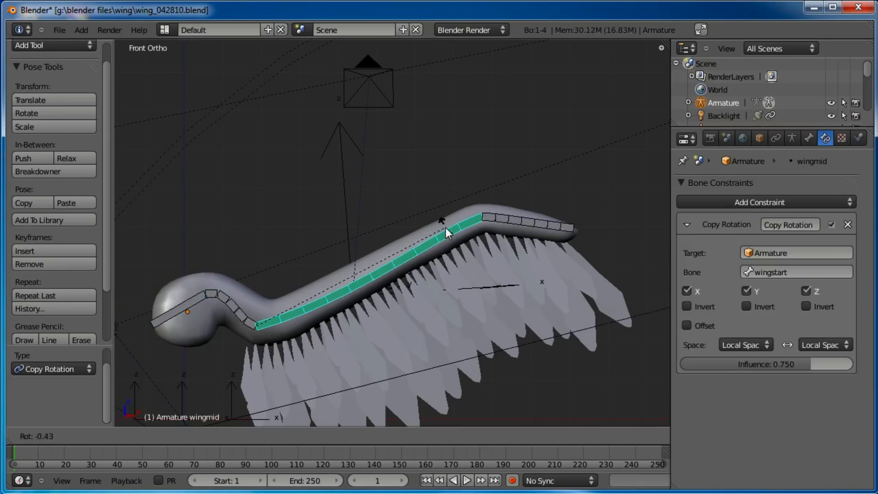
# Add a Copy Rotation constraint to the wingtip bone targeting the wingmid bone
pyautogui.keyDown('shift'); pyautogui.rightClick(515, 222); pyautogui.keyUp('shift')
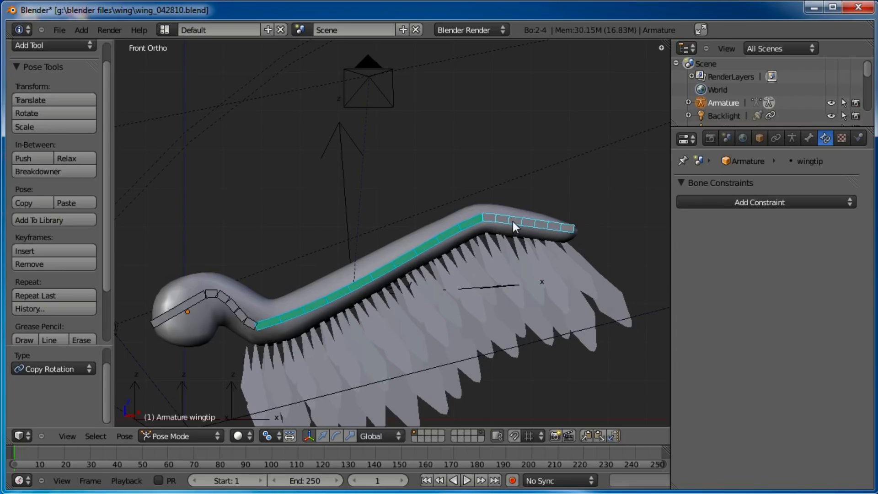
pyautogui.hotkey('ctrl', 'shift', 'c')
pyautogui.click(513, 221)
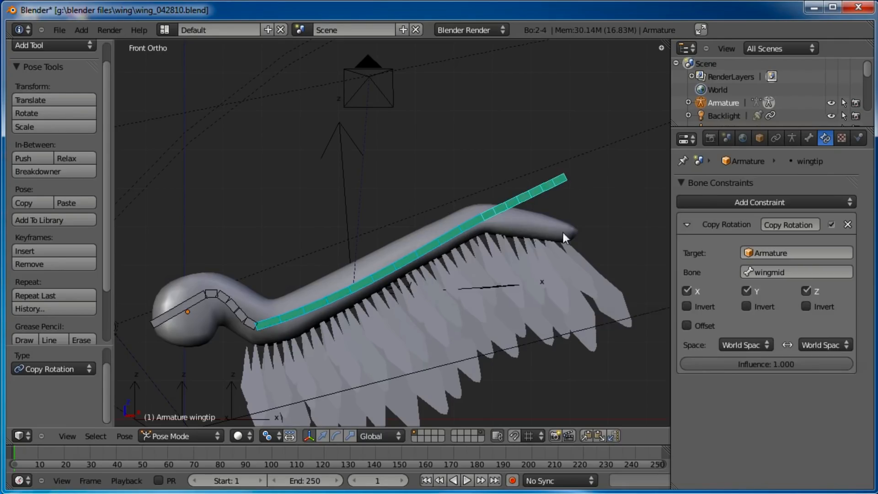
# Set the wingtip constraint's owner and target spaces to Local Space and its influence to 0.75
pyautogui.click(759, 345)
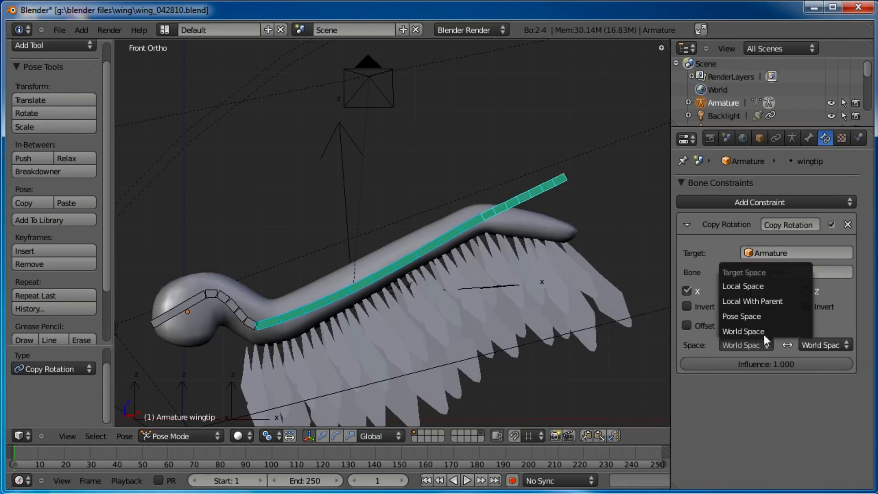
pyautogui.click(752, 287)
pyautogui.click(828, 344)
pyautogui.click(816, 288)
pyautogui.click(777, 365)
pyautogui.press('BackSpace')
pyautogui.write('0.71')
pyautogui.press('Return')
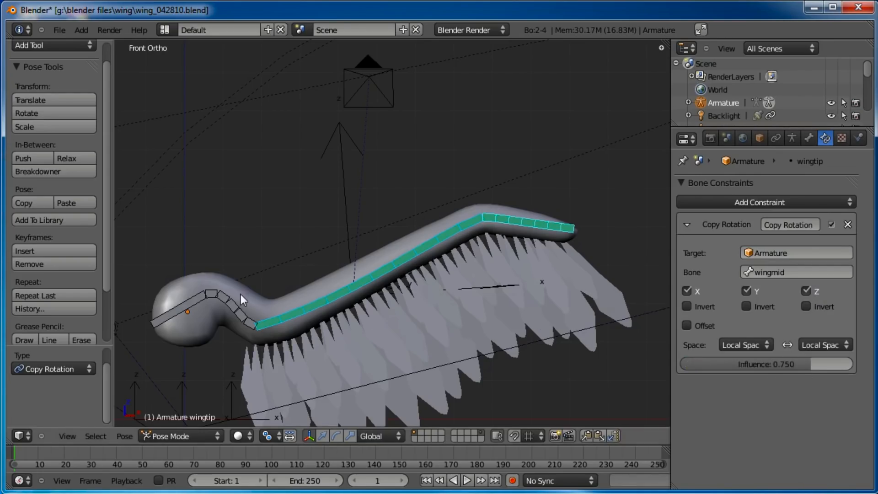
# Trial-rotate the wingstart bone from several view angles to check how the constrained chain bends
pyautogui.rightClick(241, 301)
pyautogui.press('r')
pyautogui.rightClick(270, 255)
pyautogui.scroll(-3, 349, 245)
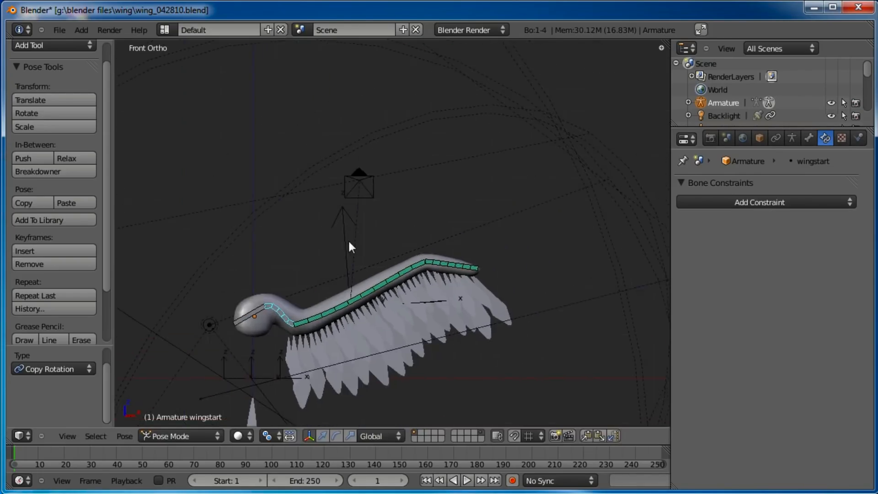
pyautogui.press('r')
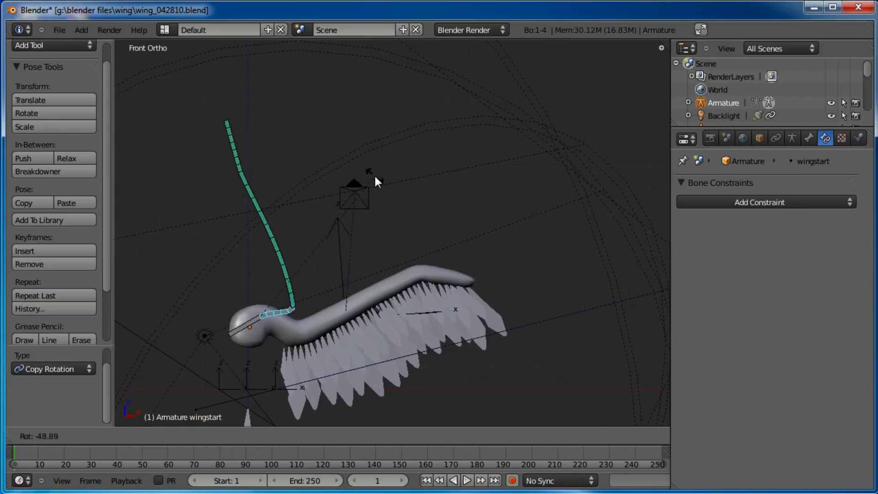
pyautogui.rightClick(384, 394)
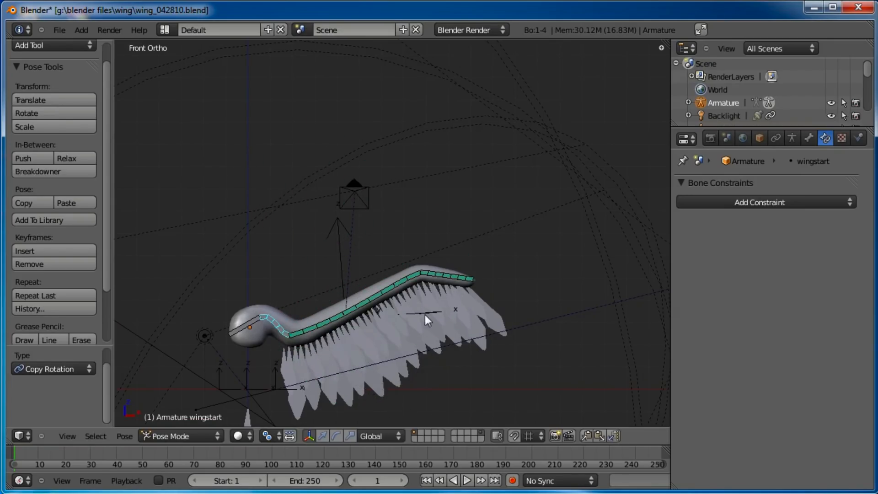
pyautogui.keyDown('shift'); pyautogui.moveTo(457, 239); pyautogui.dragTo(446, 172, button='middle'); pyautogui.keyUp('shift')
pyautogui.press('r')
pyautogui.rightClick(475, 234)
pyautogui.press('r')
pyautogui.press('r')
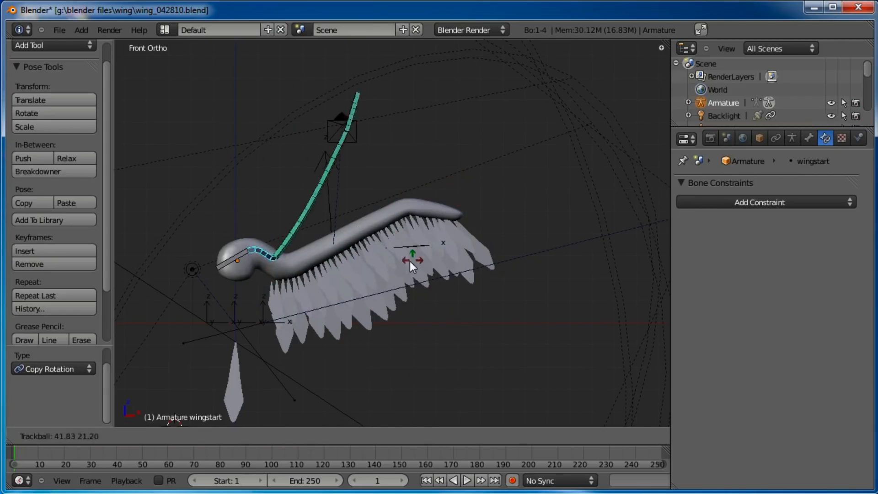
pyautogui.rightClick(375, 259)
# Add a Copy Rotation constraint to the wingstart bone targeting the shoulder bone
pyautogui.rightClick(234, 257)
pyautogui.keyDown('shift'); pyautogui.rightClick(264, 253); pyautogui.keyUp('shift')
pyautogui.hotkey('shift', 'ctrl', 'c')
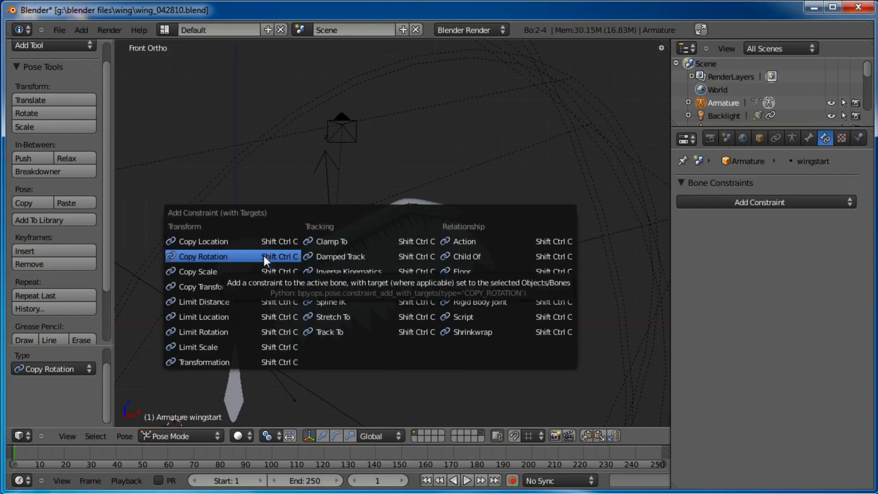
pyautogui.click(264, 256)
# Set the wingstart constraint's owner and target spaces to Local Space and its influence to 0.75
pyautogui.click(747, 346)
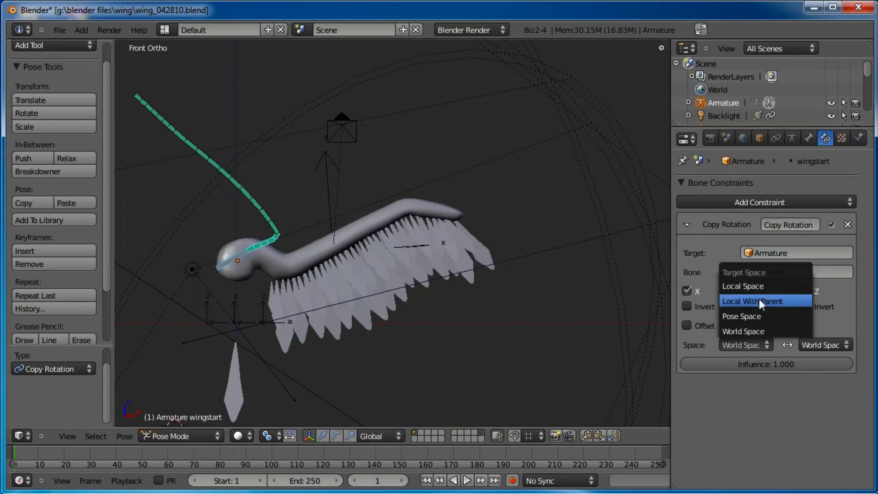
pyautogui.click(787, 285)
pyautogui.click(824, 345)
pyautogui.click(809, 286)
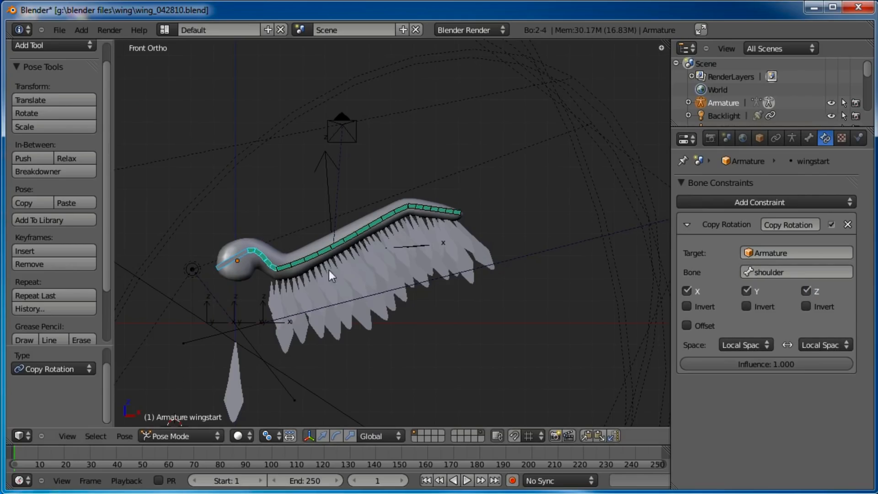
pyautogui.click(789, 364)
pyautogui.write('0.75')
pyautogui.press('Return')
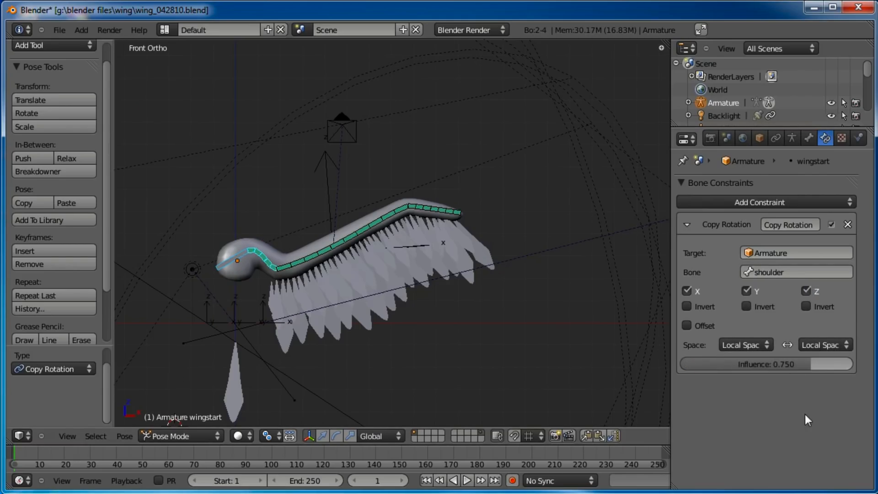
# Trial-rotate the shoulder bone to inspect how the whole wing chain follows
pyautogui.rightClick(383, 270)
pyautogui.press('r')
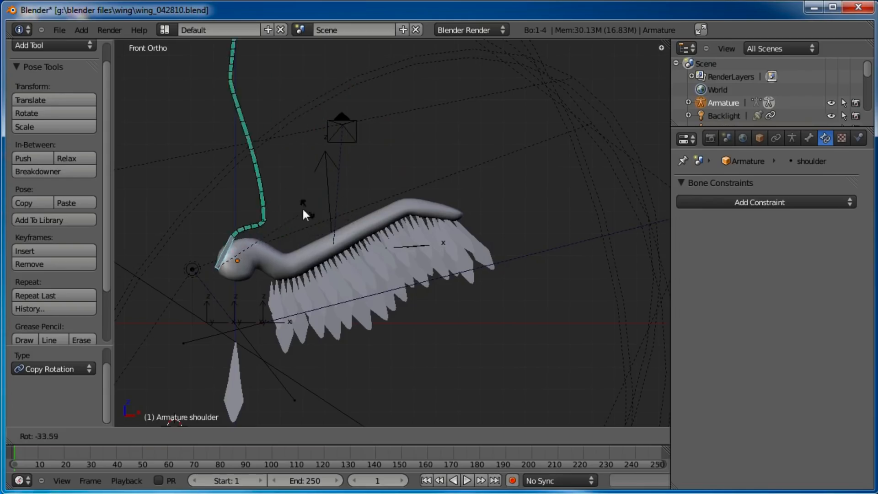
pyautogui.click(476, 342)
pyautogui.press('r')
pyautogui.press('r')
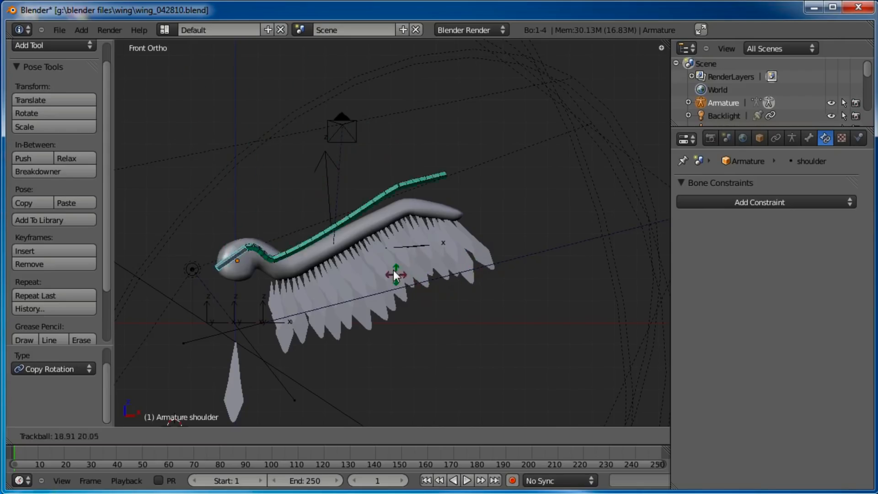
pyautogui.click(498, 246)
# Deselect all bones and save the blend file
pyautogui.press('a')
pyautogui.hotkey('ctrl', 's')
pyautogui.click(413, 207)
pyautogui.hotkey('ctrl', 's')
pyautogui.click(369, 190)
# Switch to wireframe display and zoom in to inspect the wing bones inside the body mesh
pyautogui.scroll(2, 347, 230)
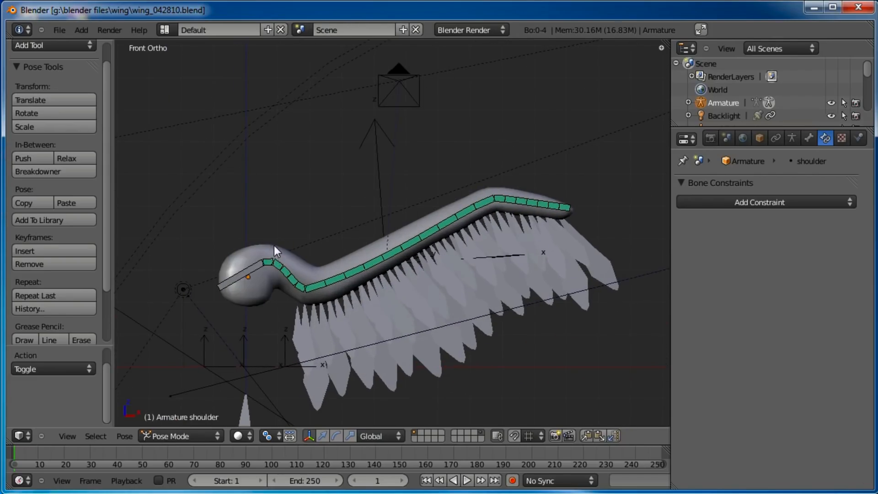
pyautogui.rightClick(274, 245)
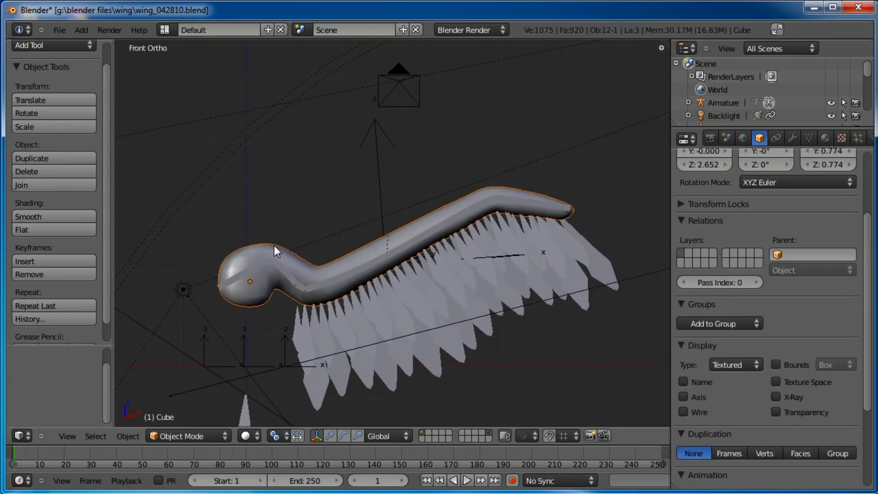
pyautogui.rightClick(352, 292)
pyautogui.scroll(3, 377, 279)
pyautogui.press('z')
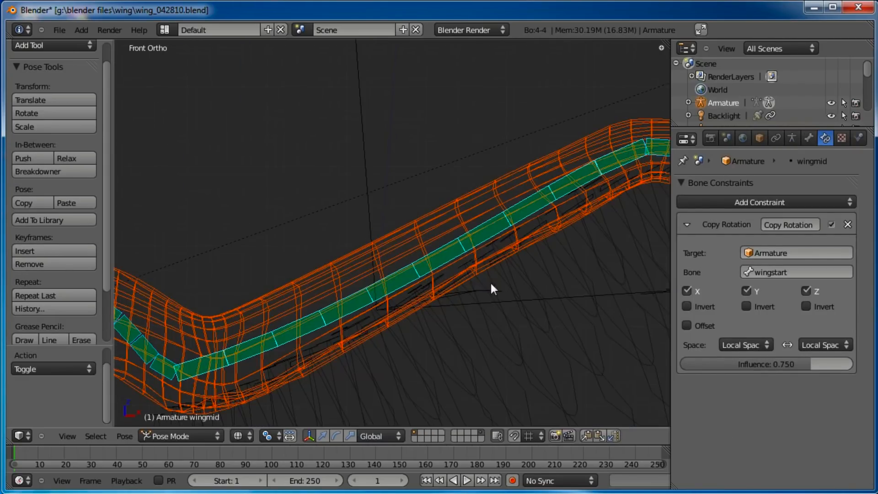
pyautogui.press('a')
pyautogui.moveTo(456, 277)
pyautogui.mouseDown(button='middle')
pyautogui.moveTo(490, 282)
pyautogui.moveTo(427, 288)
pyautogui.moveTo(444, 280)
pyautogui.mouseUp(button='middle')
pyautogui.rightClick(452, 259)
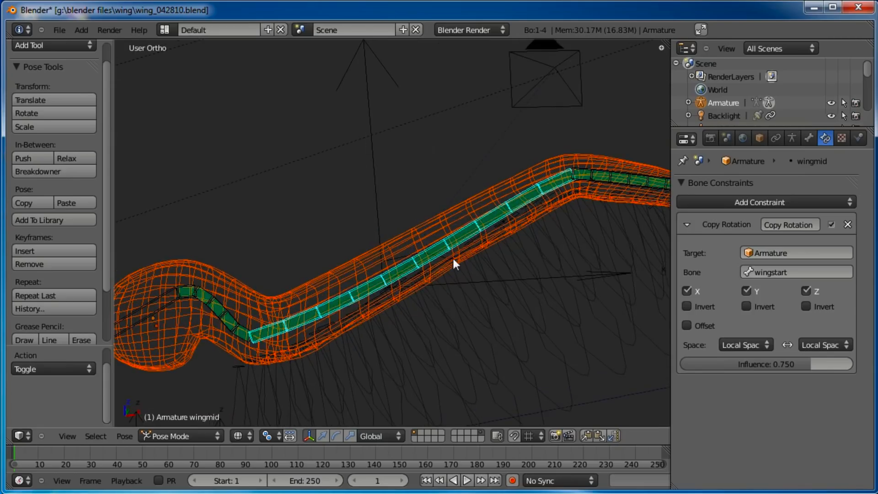
# Parent the wing mesh to the armature with automatic weights
pyautogui.rightClick(459, 264)
pyautogui.rightClick(437, 243)
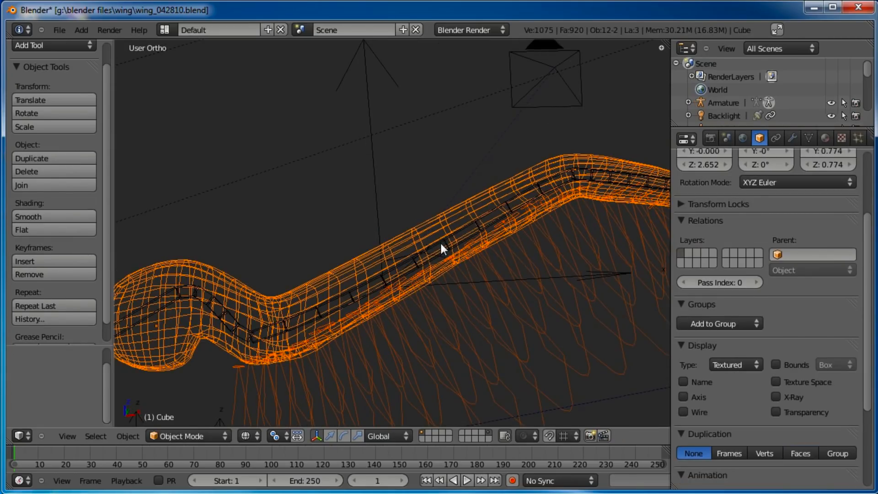
pyautogui.rightClick(440, 242)
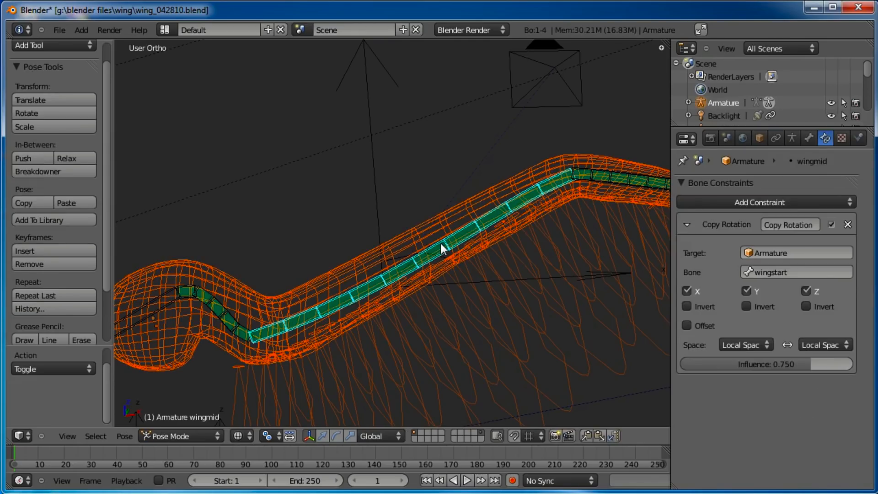
pyautogui.hotkey('ctrl', 'p')
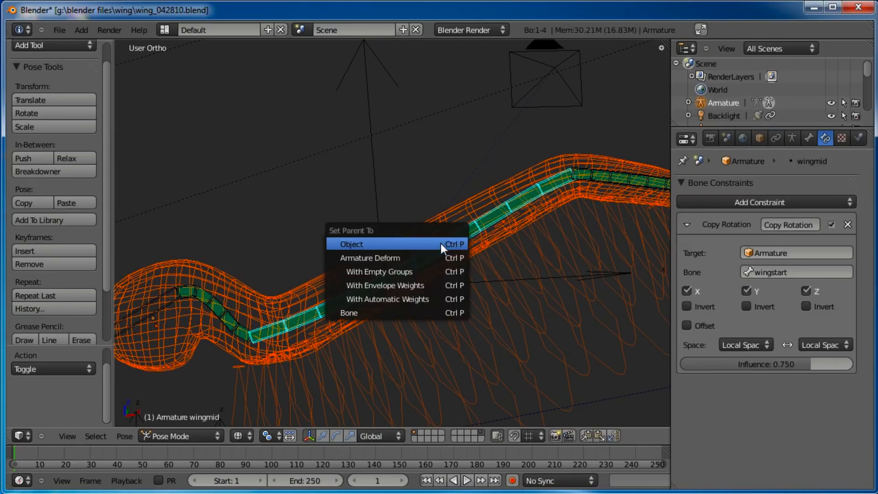
pyautogui.click(406, 300)
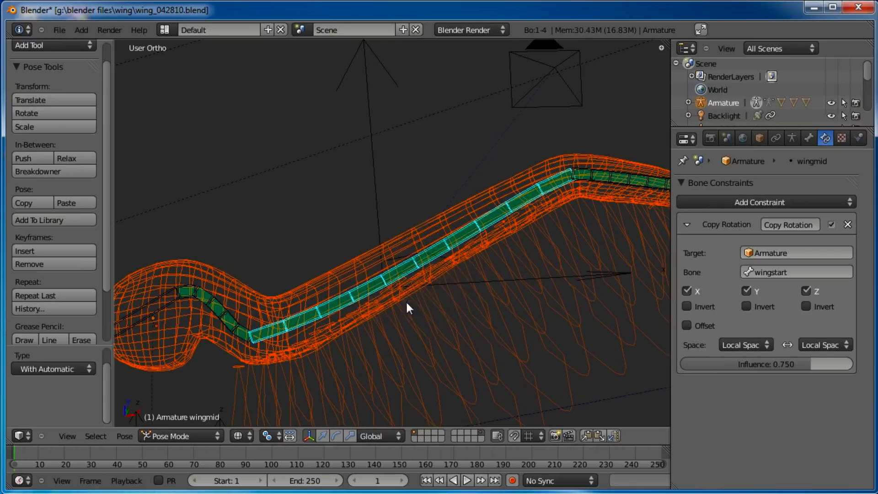
# Switch to front view with solid shading and trial-rotate the wingmid bone to test the mesh deformation
pyautogui.press('KP_1')
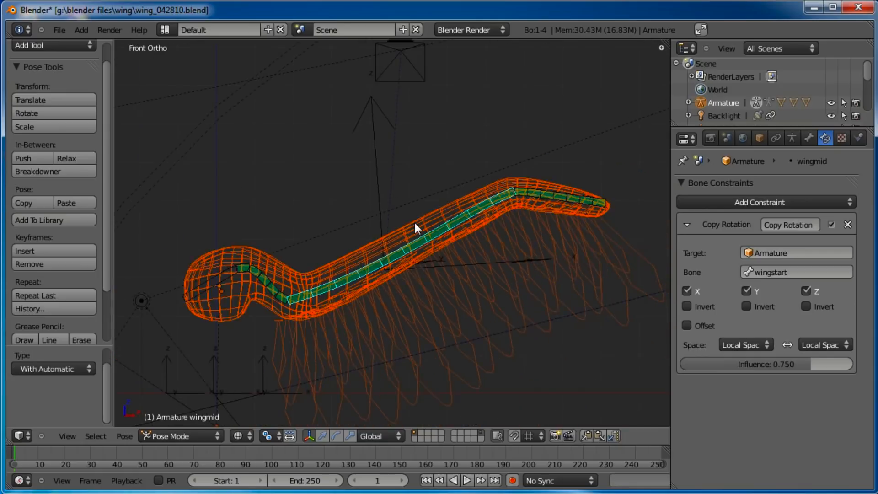
pyautogui.press('z')
pyautogui.moveTo(523, 193); pyautogui.dragTo(416, 210, button='middle')
pyautogui.scroll(-1, 413, 190)
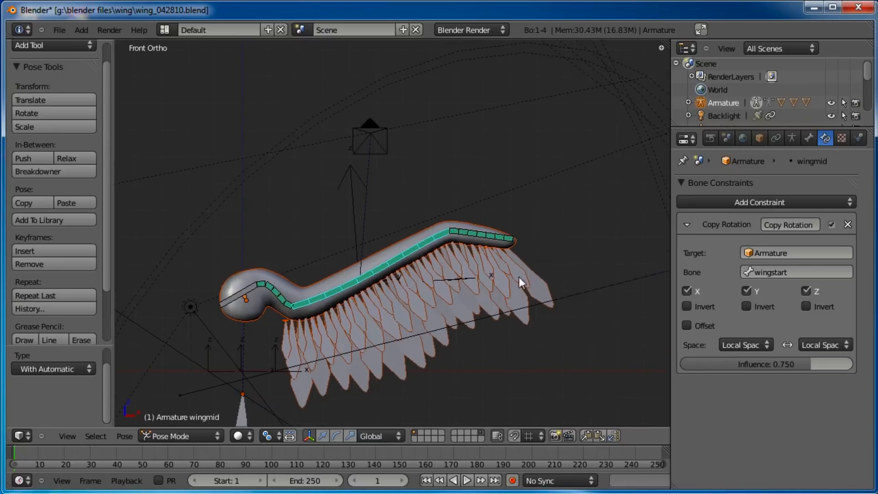
pyautogui.press('r')
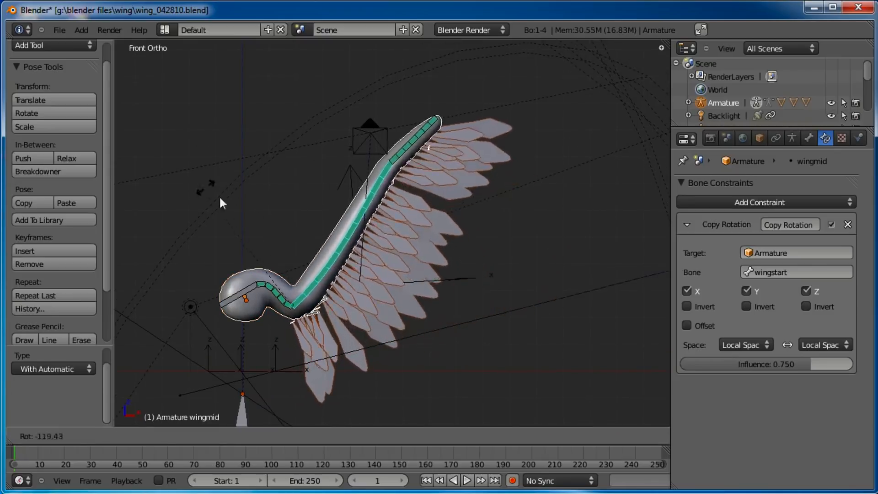
pyautogui.click(318, 341)
# Trial-rotate the shoulder bone in several ways to check how the skinned wing follows, then deselect all bones
pyautogui.rightClick(293, 296)
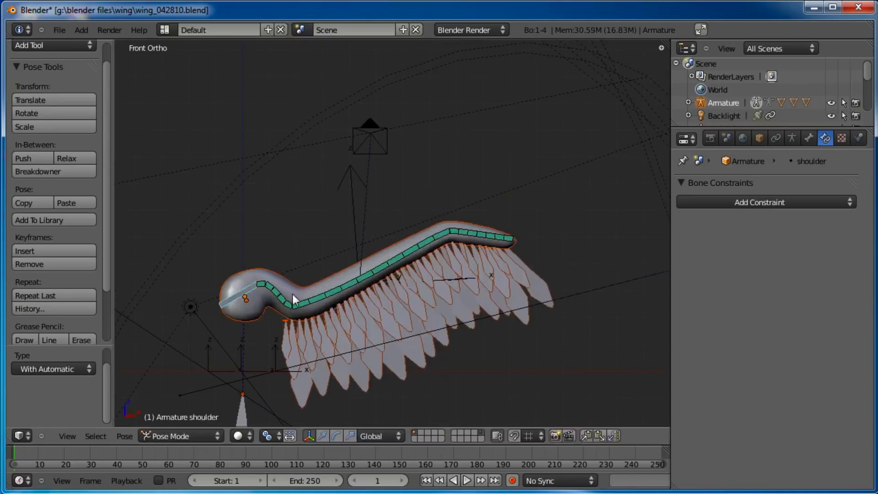
pyautogui.press('r')
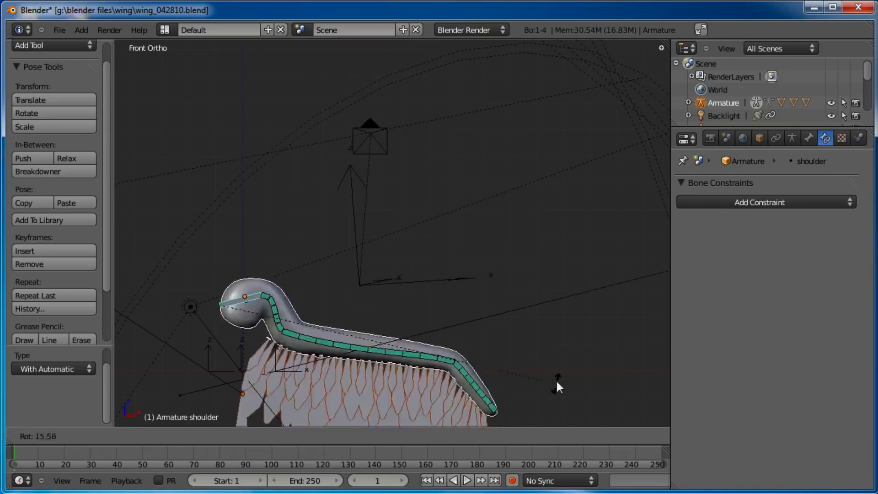
pyautogui.click(439, 231)
pyautogui.press('r')
pyautogui.press('r')
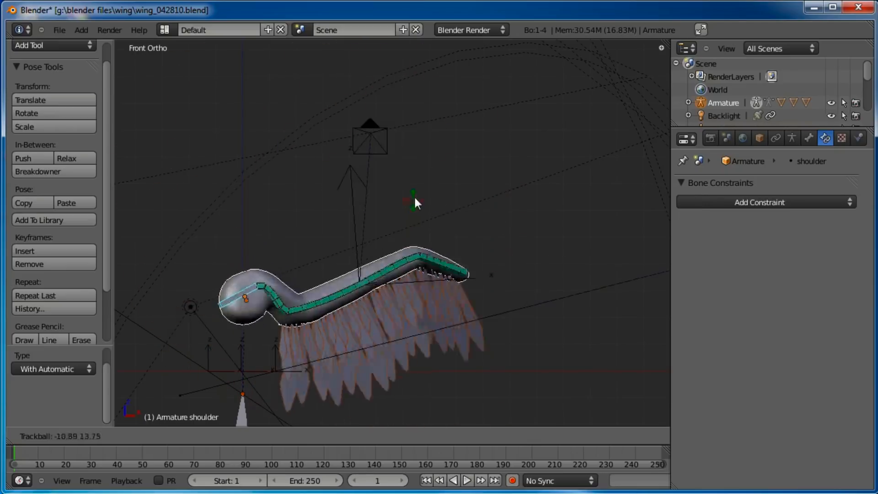
pyautogui.rightClick(403, 197)
pyautogui.keyDown('shift'); pyautogui.moveTo(450, 237); pyautogui.dragTo(475, 168, button='middle'); pyautogui.keyUp('shift')
pyautogui.press('a')
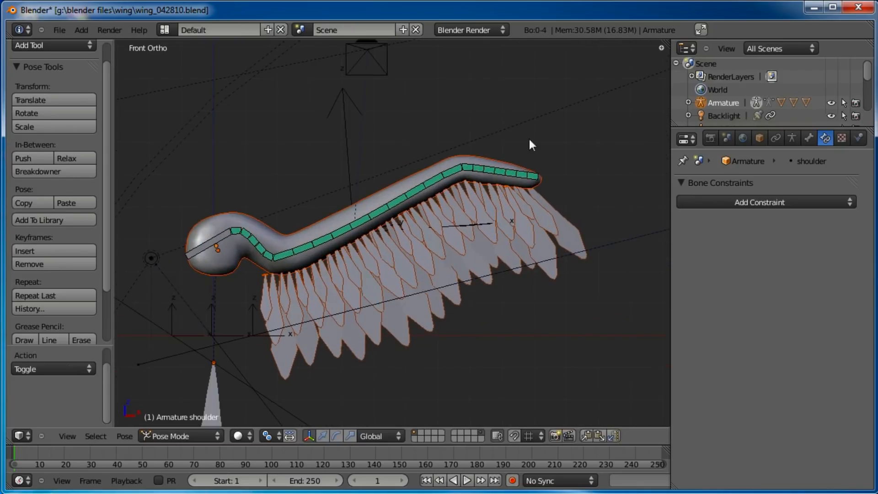
# Select the shoulder bone again and test a rotation without keeping it
pyautogui.scroll(-1, 486, 180)
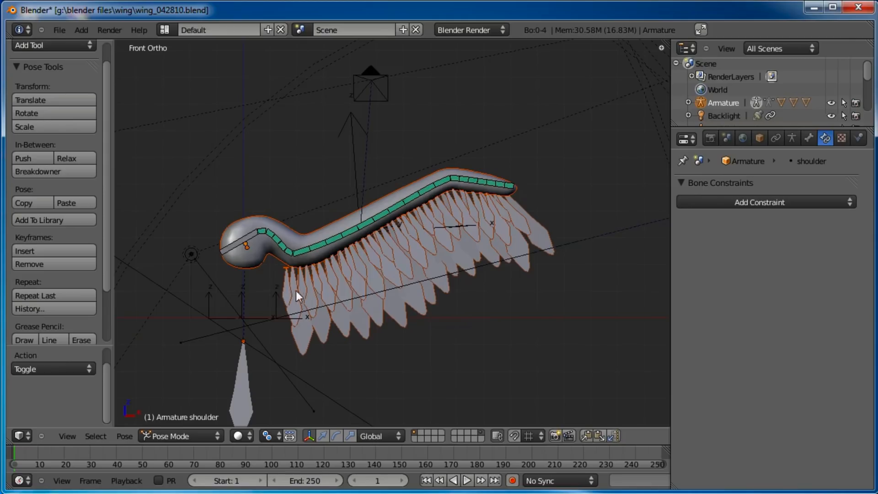
pyautogui.rightClick(238, 227)
pyautogui.press('r')
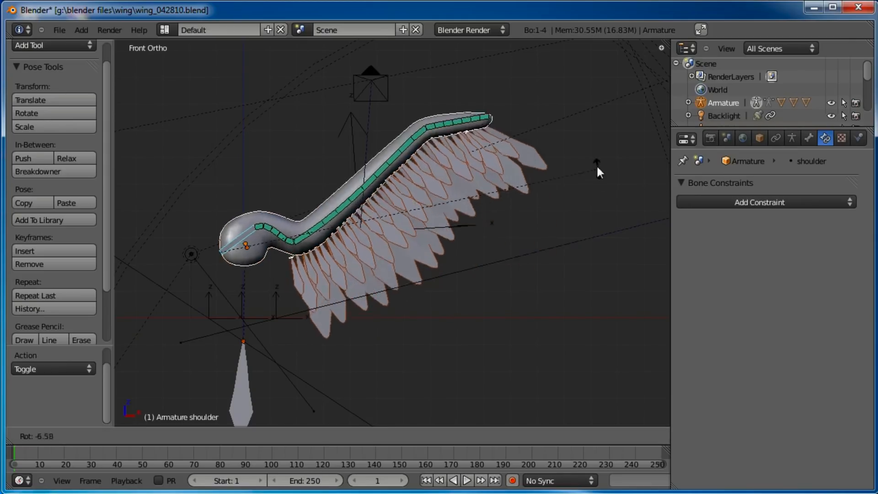
pyautogui.rightClick(576, 120)
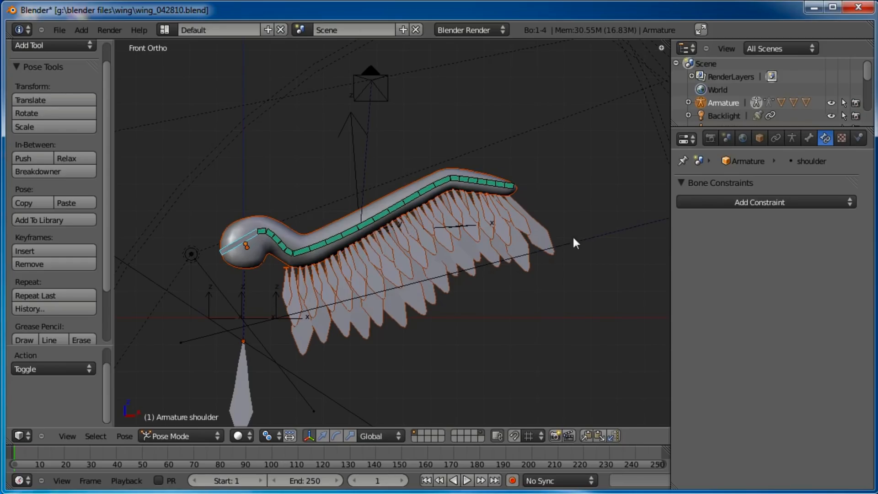
pyautogui.press('r')
pyautogui.press('Escape')
# Adjust the curved-bone values of the wingmid and wingtip bones in the Bone properties
pyautogui.rightClick(352, 236)
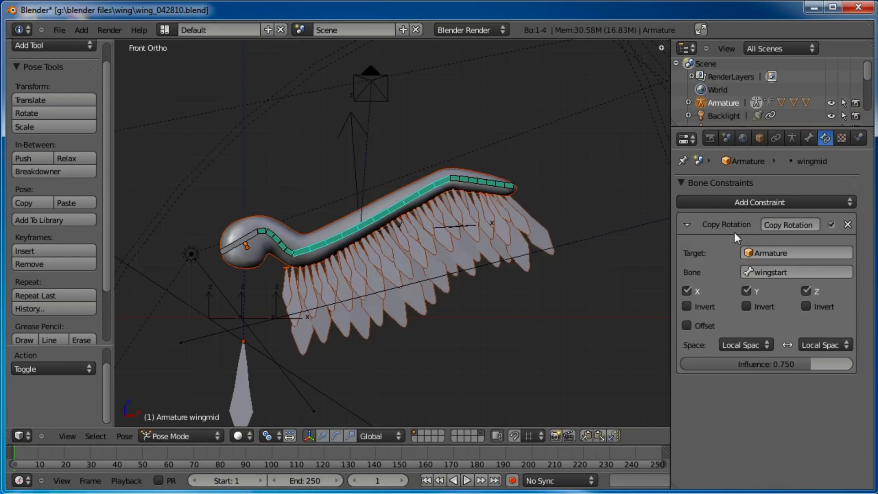
pyautogui.click(808, 137)
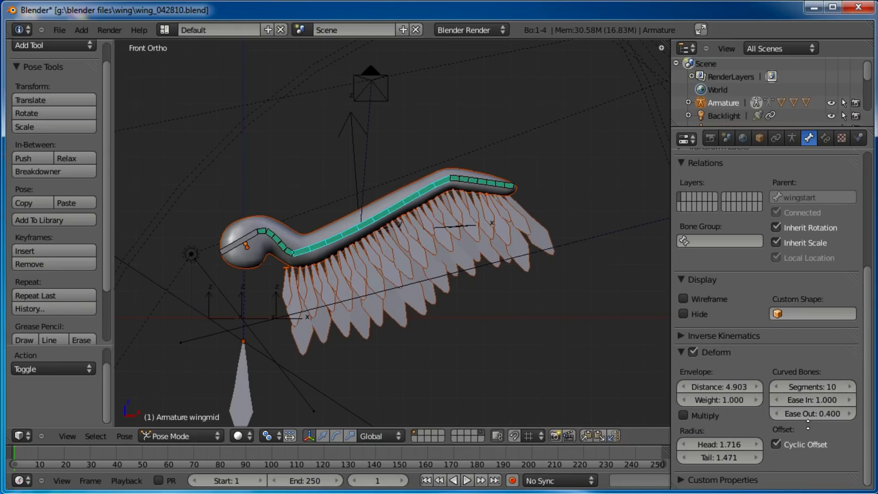
pyautogui.moveTo(819, 388); pyautogui.dragTo(709, 378)
pyautogui.rightClick(490, 188)
pyautogui.moveTo(817, 382); pyautogui.dragTo(768, 382)
# Trial-rotate the shoulder bone to check the wing deformation
pyautogui.rightClick(246, 247)
pyautogui.press('r')
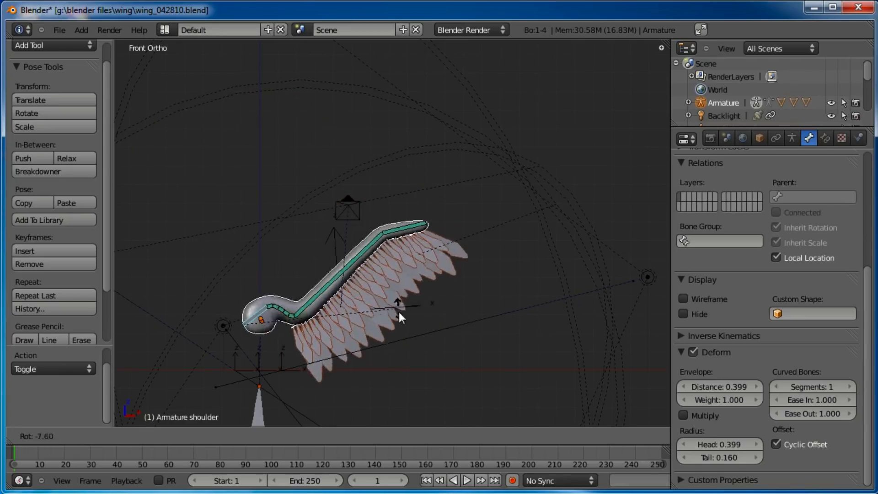
pyautogui.click(358, 318)
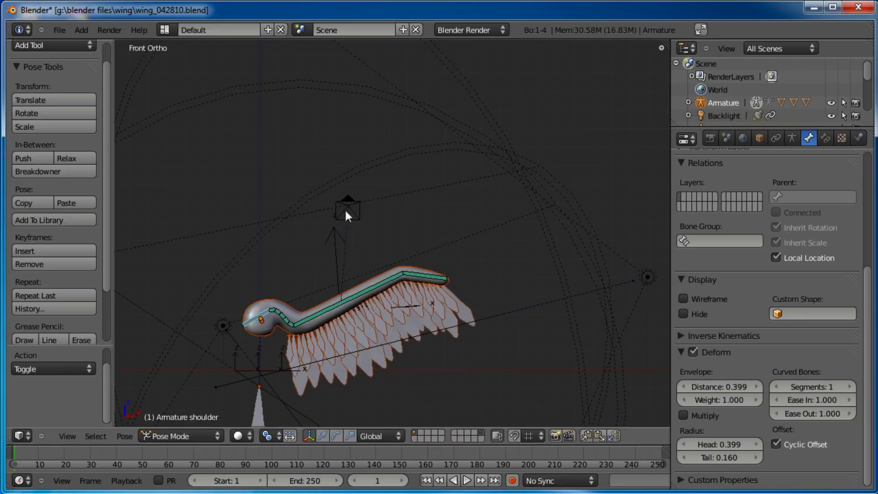
# Set the wingmid bone's B-Bone segments to 10
pyautogui.click(806, 387)
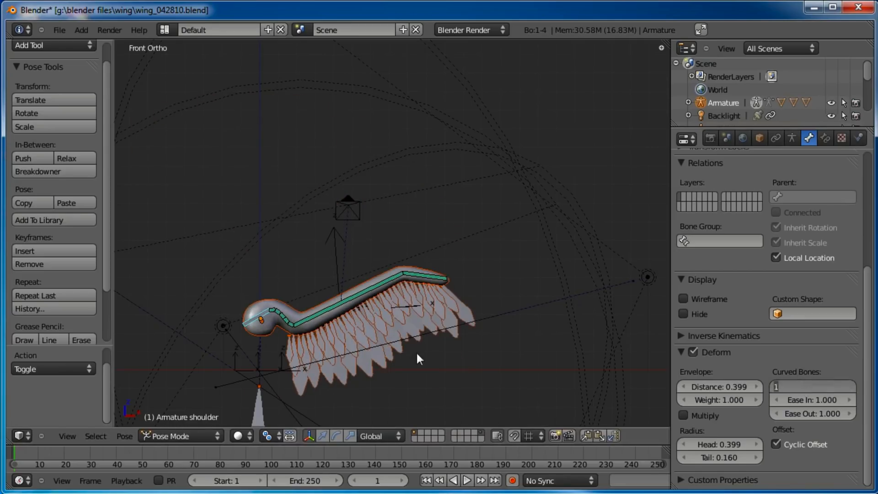
pyautogui.rightClick(361, 287)
pyautogui.rightClick(388, 282)
pyautogui.click(824, 388)
pyautogui.write('10')
pyautogui.press('Return')
# Set the wingtip bone's B-Bone segments to 6
pyautogui.rightClick(466, 271)
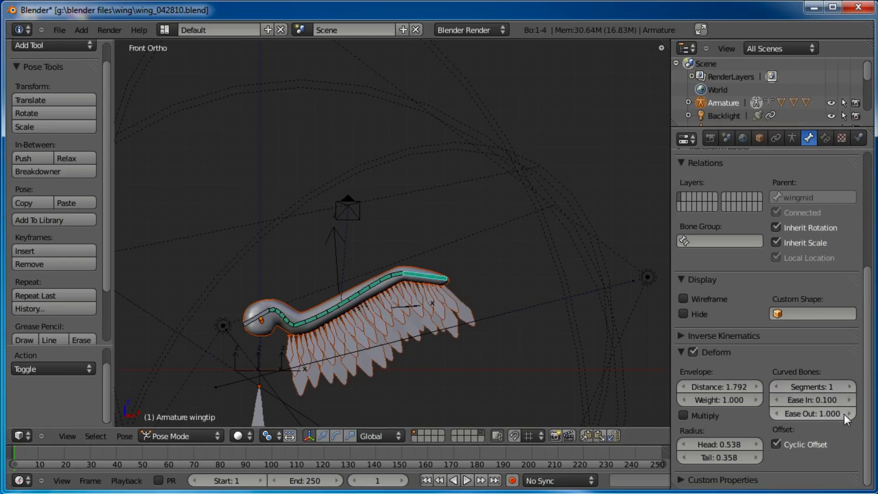
pyautogui.click(812, 387)
pyautogui.write('6')
pyautogui.press('Return')
# Test a rotation of the shoulder bone, cancel it and deselect all bones
pyautogui.rightClick(263, 319)
pyautogui.press('r')
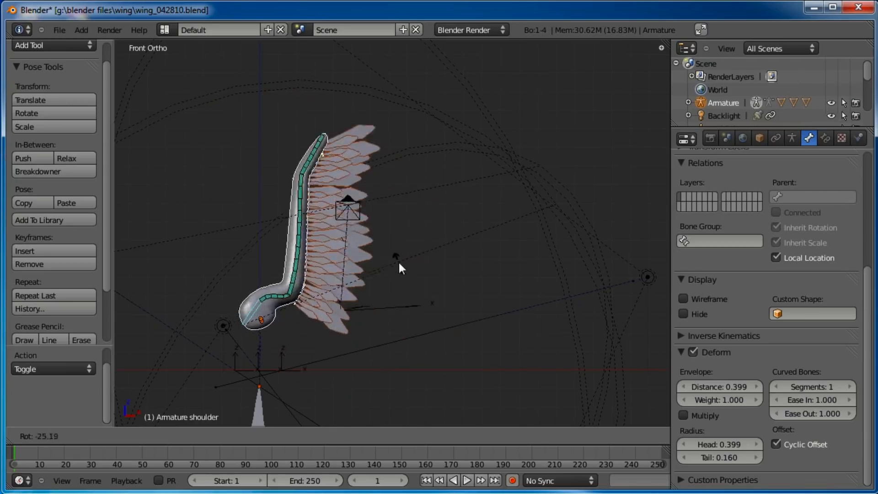
pyautogui.rightClick(399, 261)
pyautogui.press('a')
pyautogui.scroll(2, 431, 301)
pyautogui.keyDown('shift'); pyautogui.moveTo(419, 318); pyautogui.dragTo(471, 201, button='middle'); pyautogui.keyUp('shift')
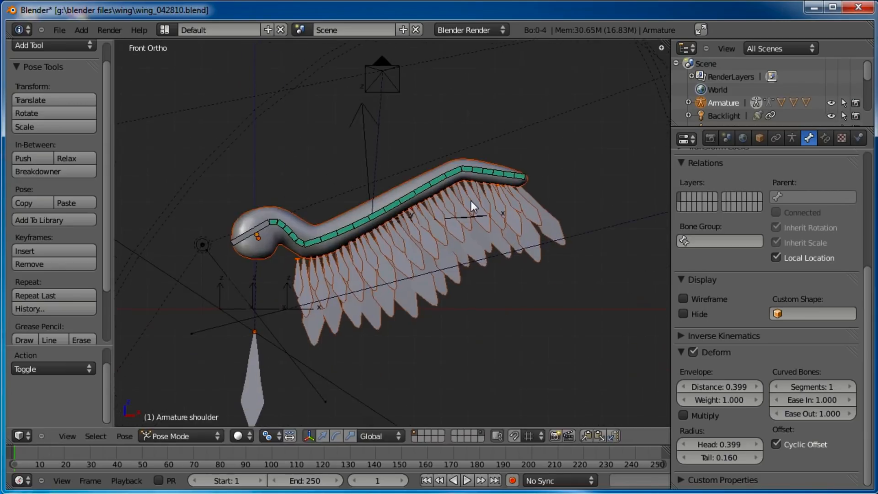
# Rotate the shoulder bone with trackball rotation, deselect all bones and save the file
pyautogui.rightClick(249, 236)
pyautogui.press('r')
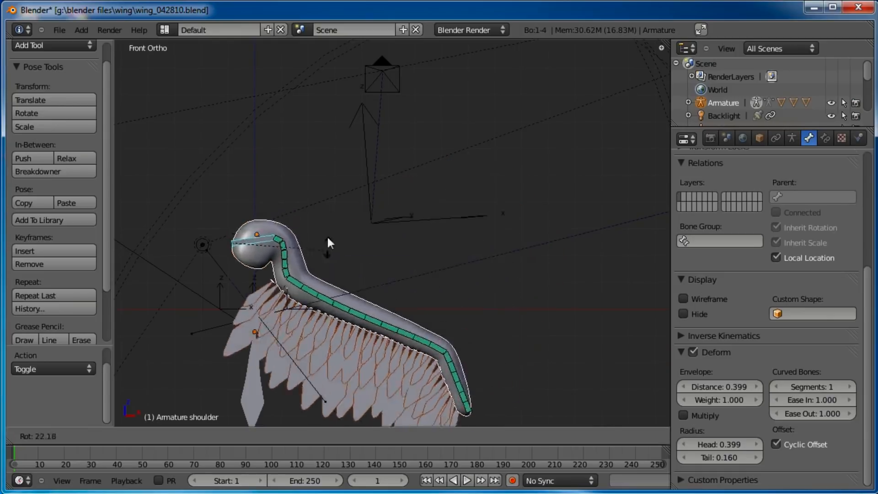
pyautogui.press('r')
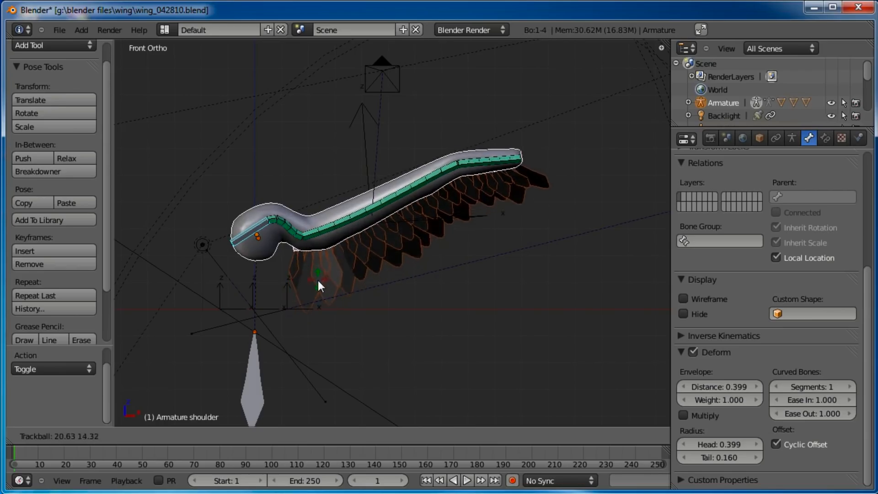
pyautogui.click(318, 273)
pyautogui.press('a')
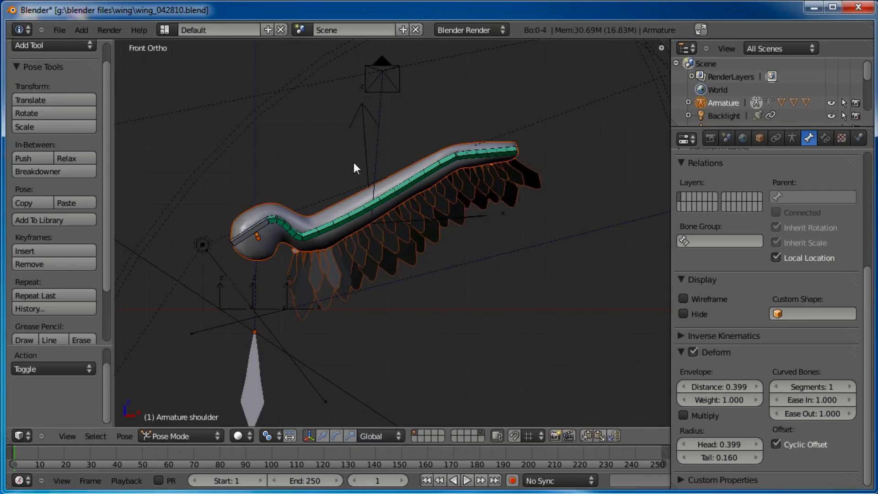
pyautogui.hotkey('ctrl', 's')
pyautogui.click(353, 161)
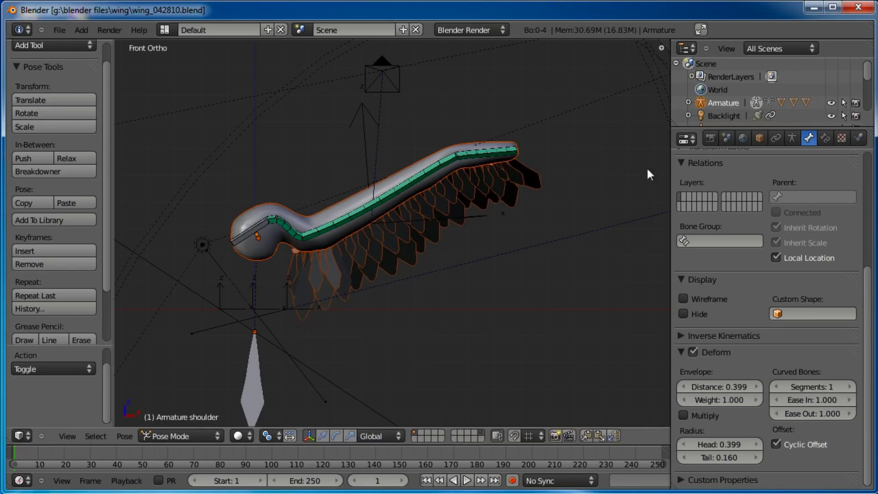
# Enable Blend Sky in the World settings with a white horizon and light grey zenith color, then save
pyautogui.click(710, 137)
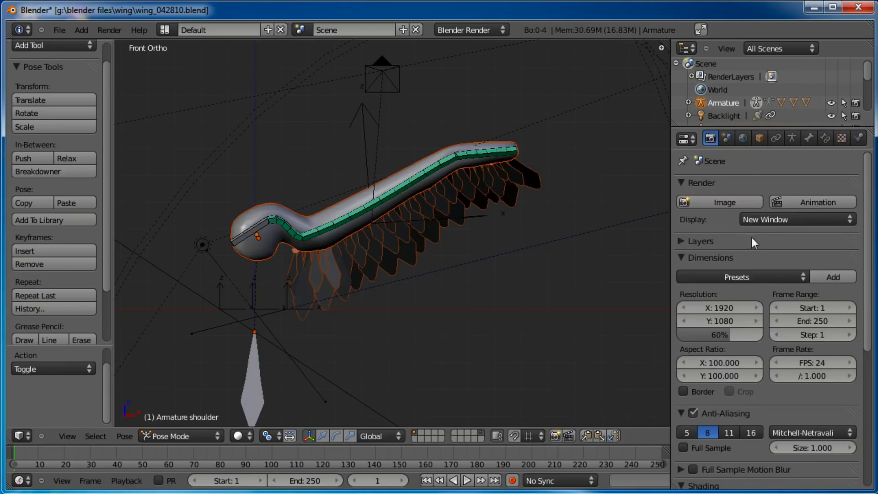
pyautogui.click(742, 138)
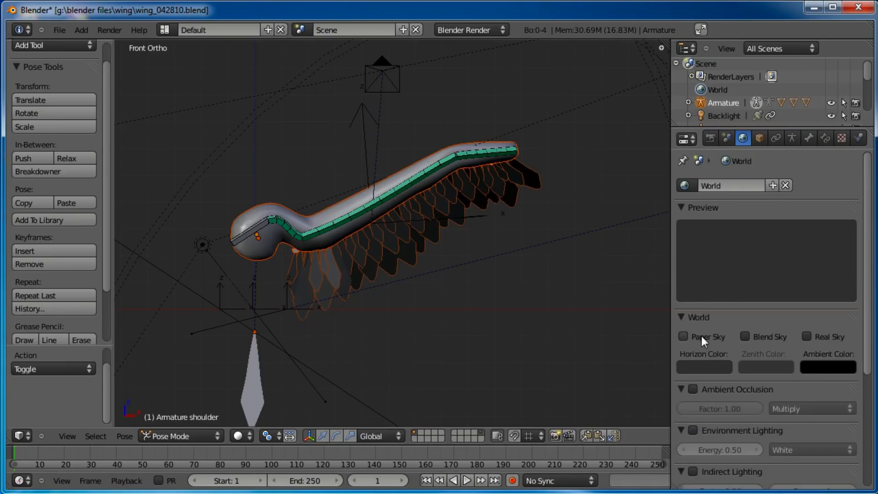
pyautogui.click(746, 337)
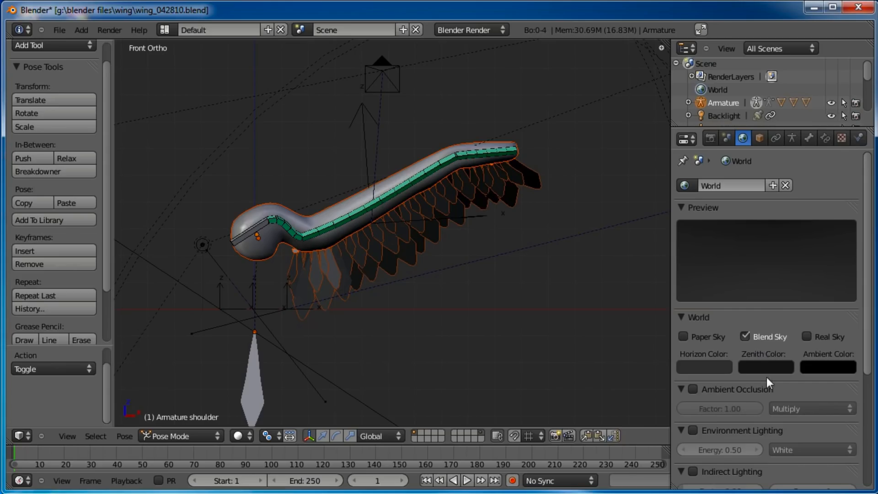
pyautogui.click(716, 367)
pyautogui.moveTo(794, 259); pyautogui.dragTo(803, 163)
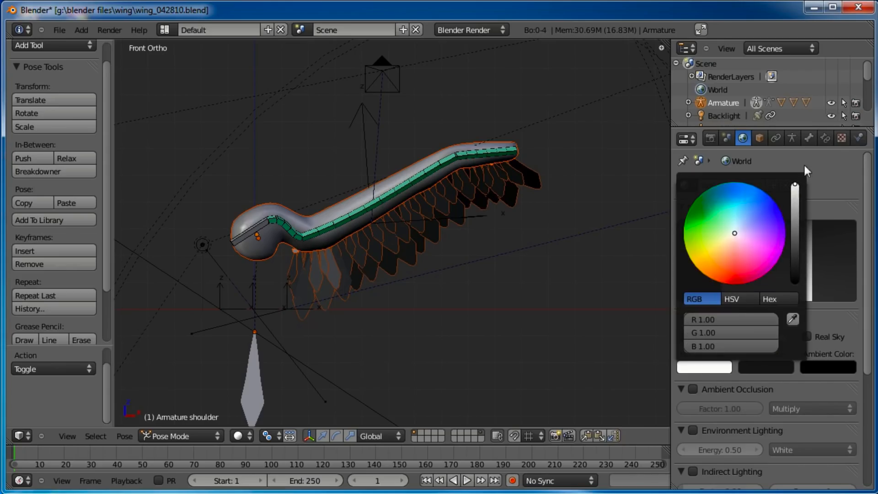
pyautogui.click(776, 369)
pyautogui.moveTo(784, 243); pyautogui.dragTo(784, 210)
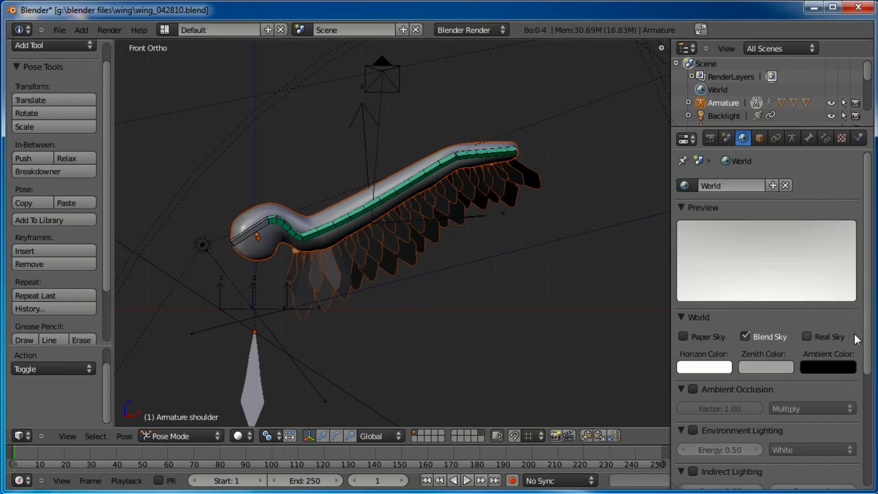
pyautogui.click(58, 30)
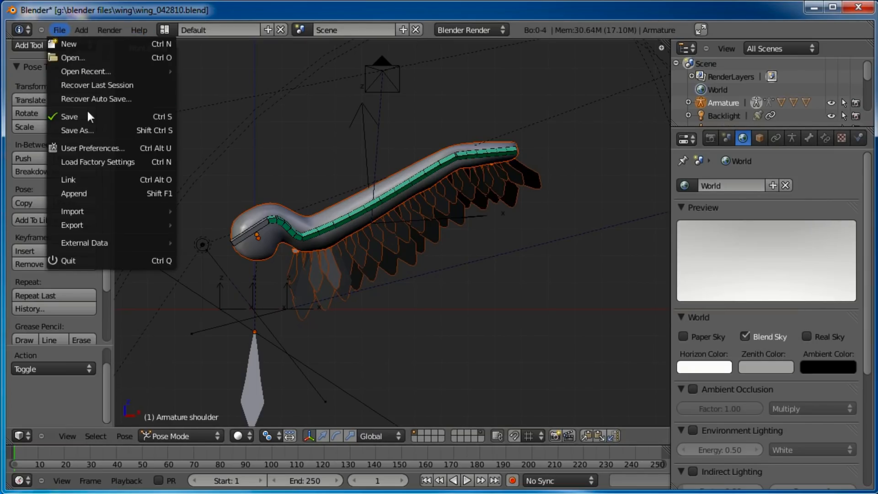
pyautogui.click(87, 118)
# In camera view, leave pose mode, move the camera along its local Z axis, deselect everything and save the file
pyautogui.press('KP_0')
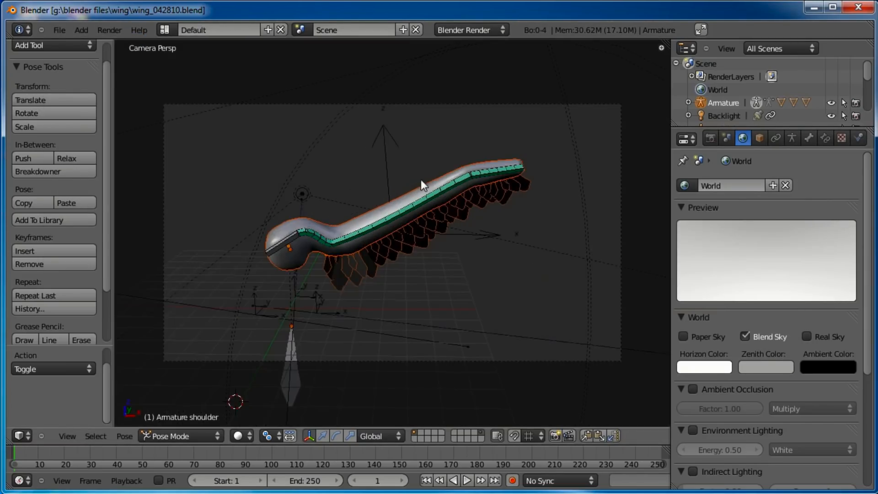
pyautogui.scroll(-3, 608, 199)
pyautogui.hotkey('ctrl', 'Tab')
pyautogui.rightClick(569, 173)
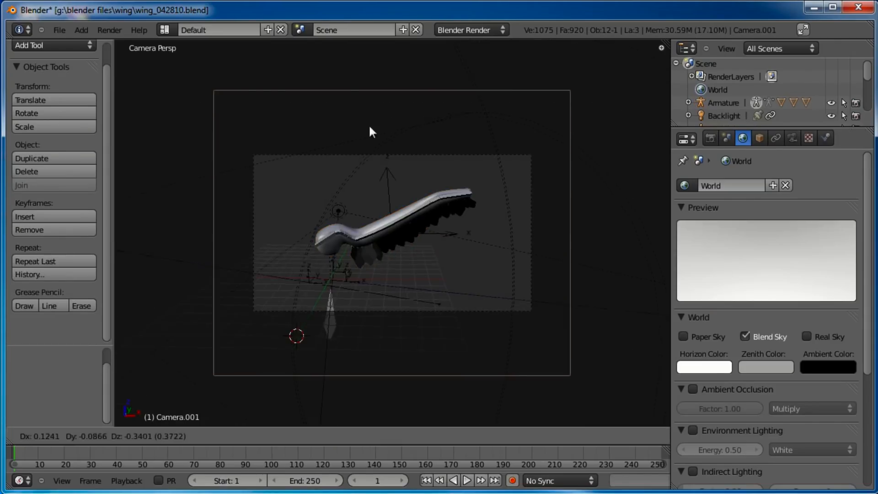
pyautogui.press('g')
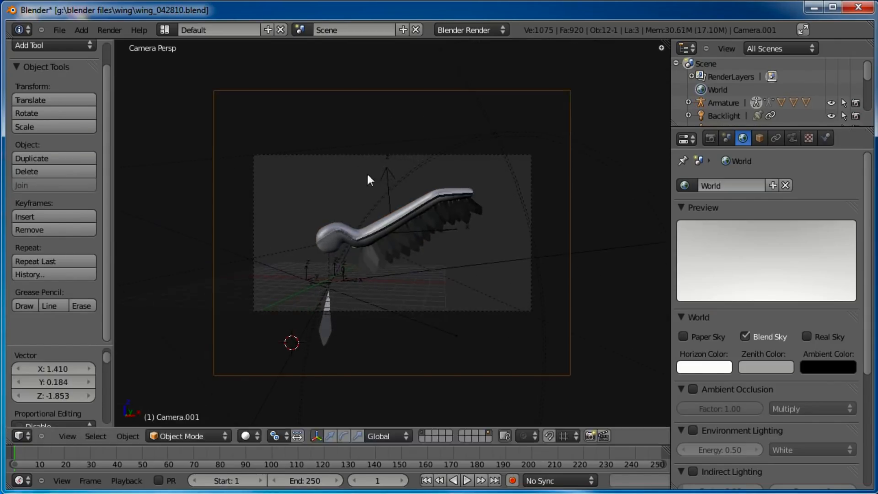
pyautogui.press('z')
pyautogui.press('z')
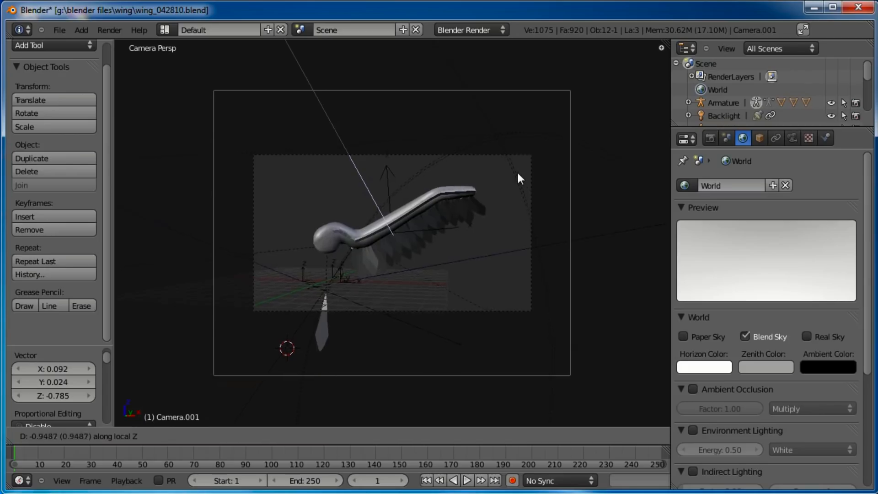
pyautogui.click(516, 156)
pyautogui.press('a')
pyautogui.hotkey('ctrl', 's')
# Render the scene from the camera and close the render window
pyautogui.click(366, 169)
pyautogui.scroll(1, 392, 181)
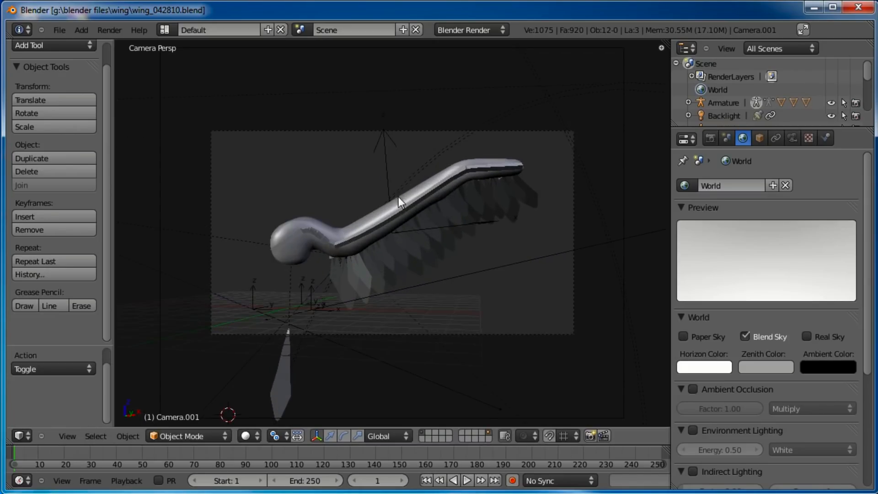
pyautogui.press('F12')
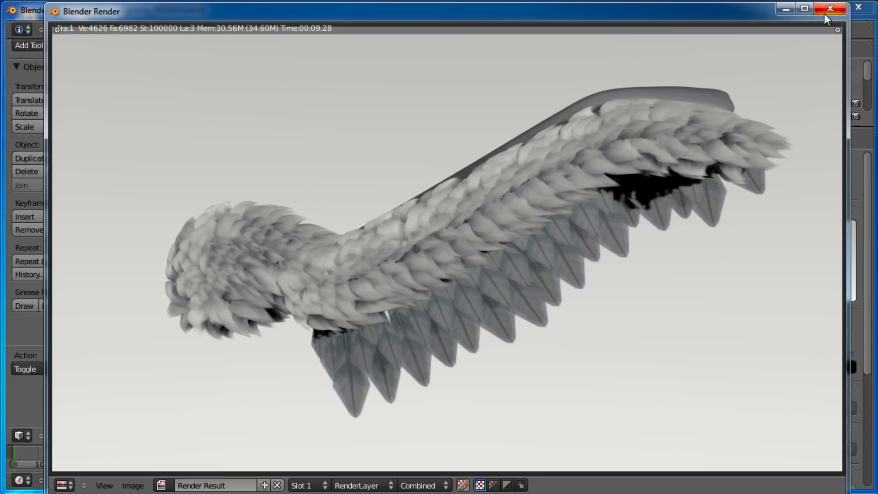
pyautogui.moveTo(737, 12); pyautogui.dragTo(729, 32)
pyautogui.click(808, 25)
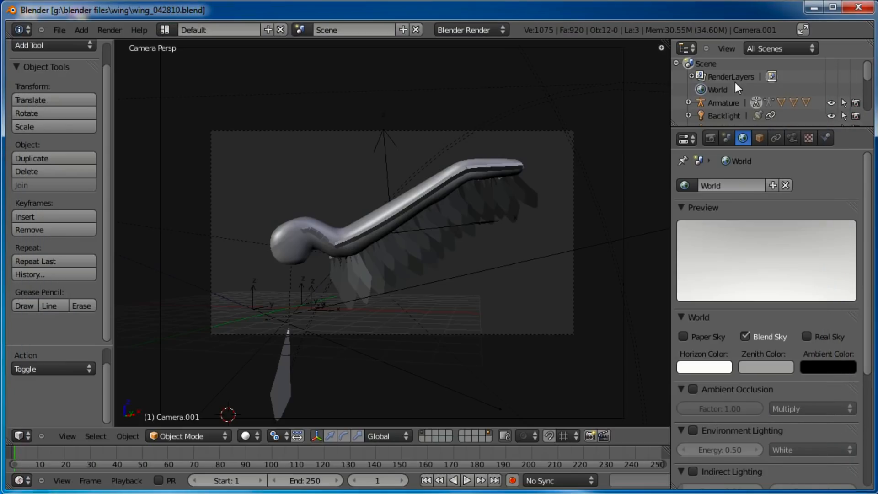
# Move the wing mesh's Armature modifier to the top of its modifier stack, collapse it and save the file
pyautogui.rightClick(419, 188)
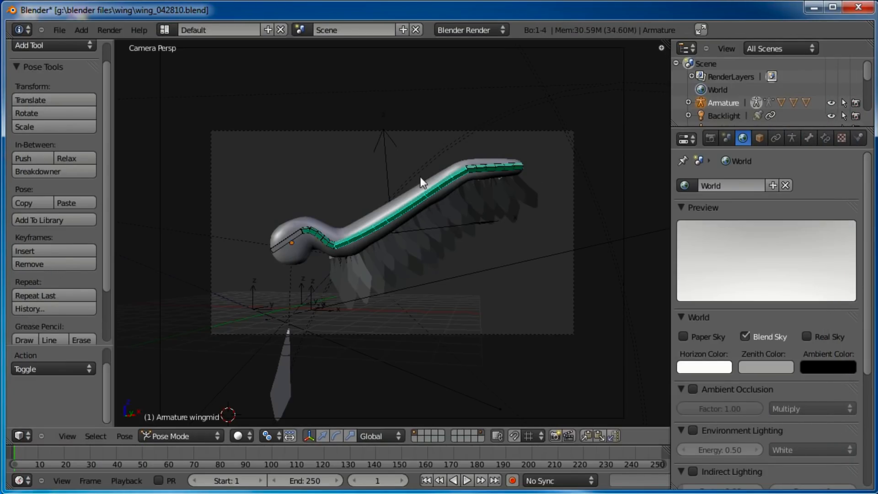
pyautogui.rightClick(442, 156)
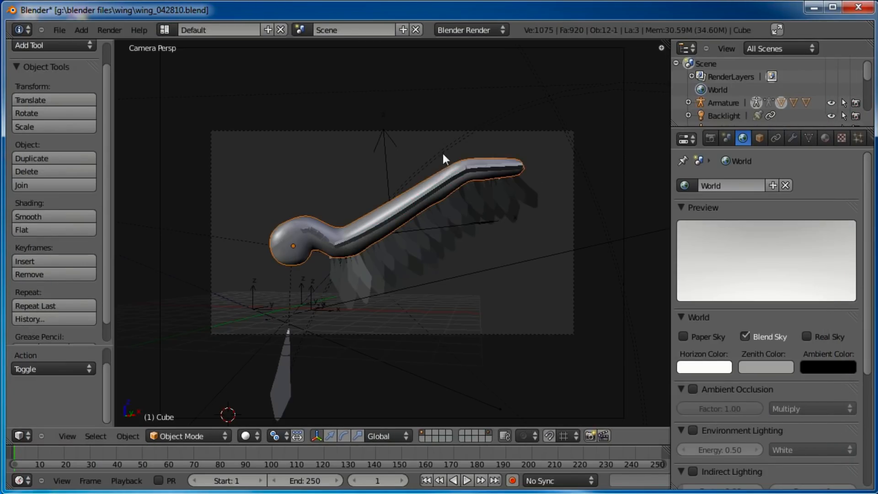
pyautogui.click(794, 136)
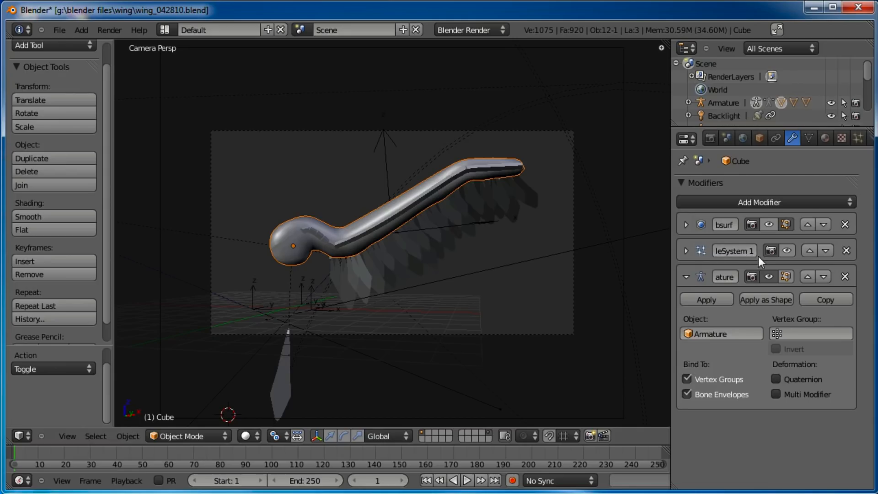
pyautogui.click(808, 277)
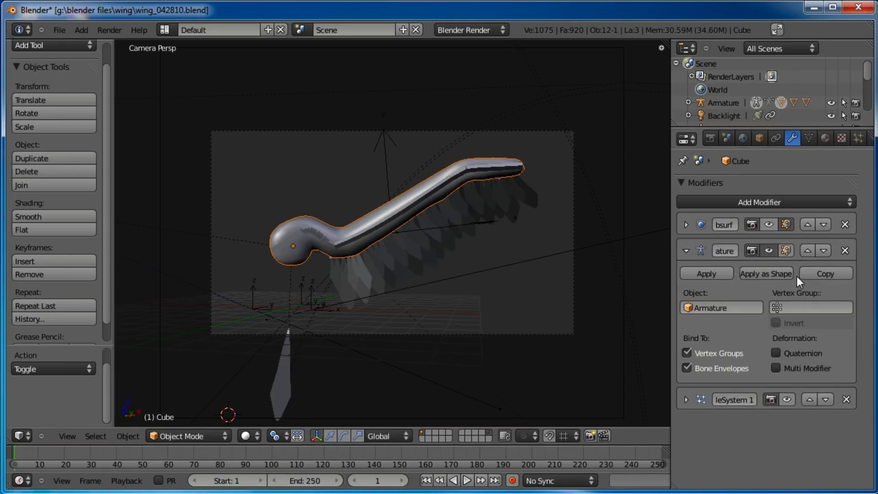
pyautogui.click(807, 252)
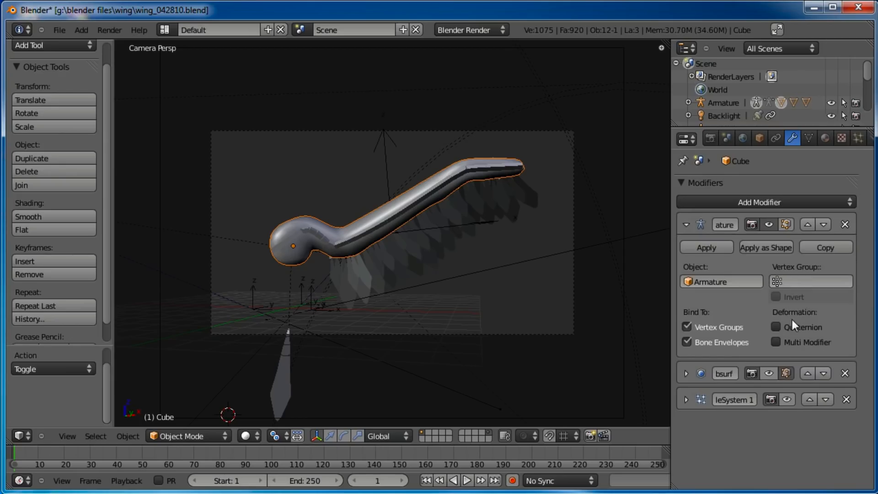
pyautogui.click(686, 224)
pyautogui.hotkey('ctrl', 's')
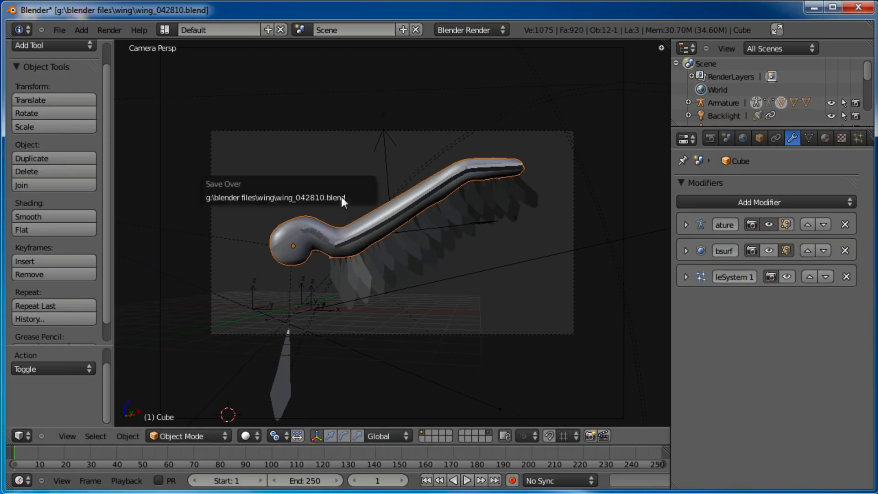
pyautogui.click(343, 196)
# Render the scene again and close the render window
pyautogui.press('F12')
pyautogui.moveTo(410, 7); pyautogui.dragTo(491, 20)
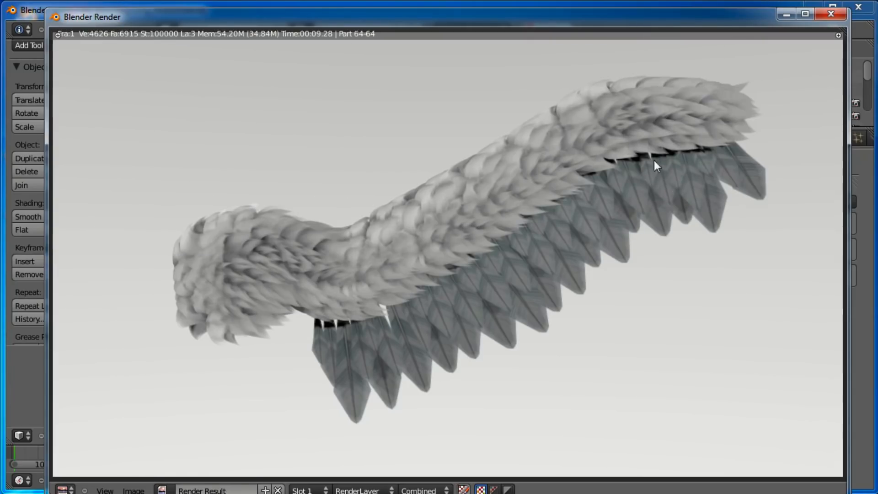
pyautogui.click(832, 14)
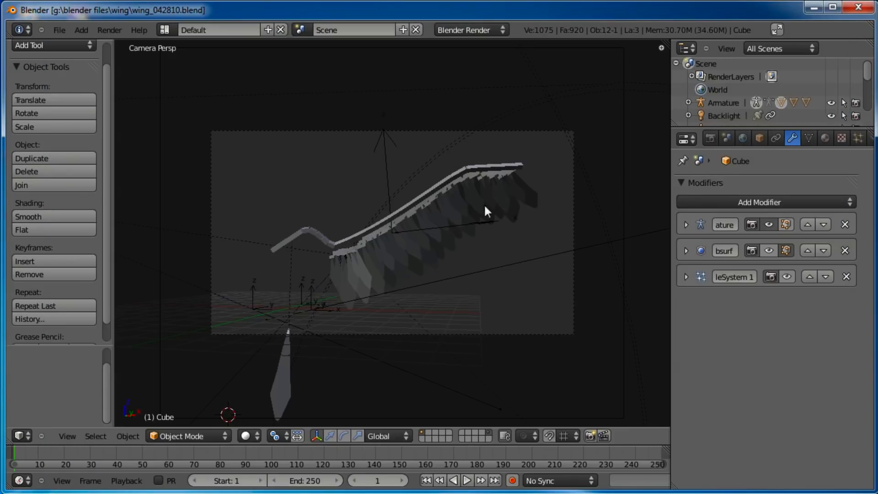
# Rotate the shoulder bone by about 10 degrees to raise the wing
pyautogui.rightClick(304, 230)
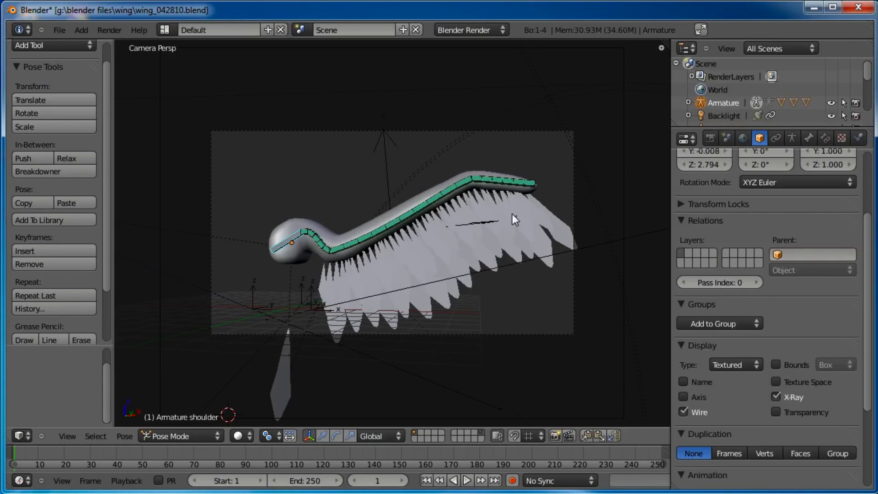
pyautogui.press('r')
pyautogui.click(444, 183)
# Reposition the camera and the camera tracker to reframe the raised wing, then deselect everything
pyautogui.scroll(-1, 445, 183)
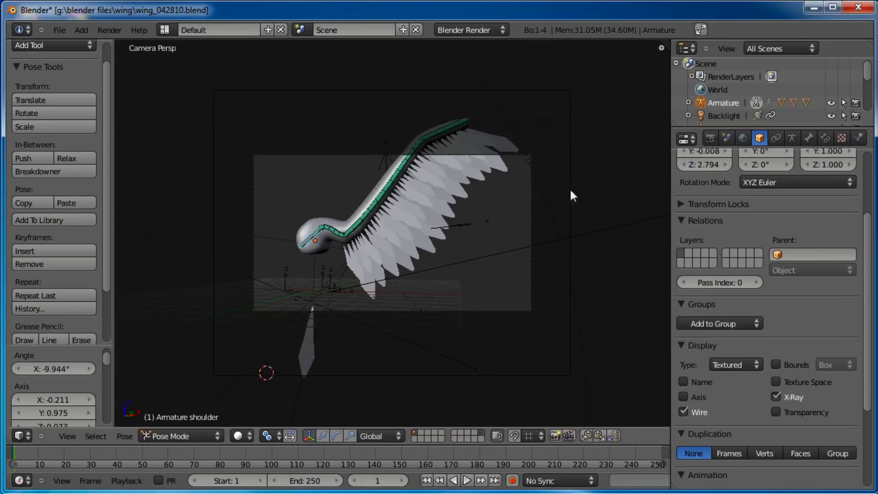
pyautogui.rightClick(570, 188)
pyautogui.press('g')
pyautogui.click(448, 226)
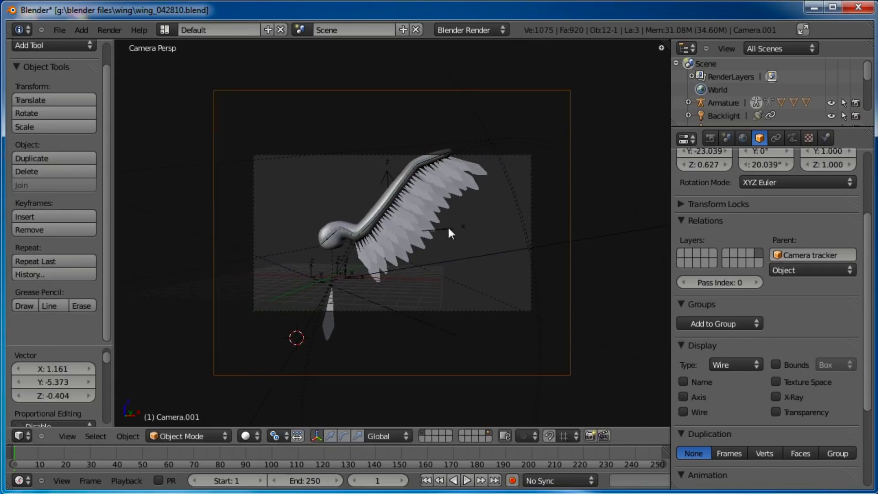
pyautogui.rightClick(449, 228)
pyautogui.press('g')
pyautogui.click(462, 209)
pyautogui.press('g')
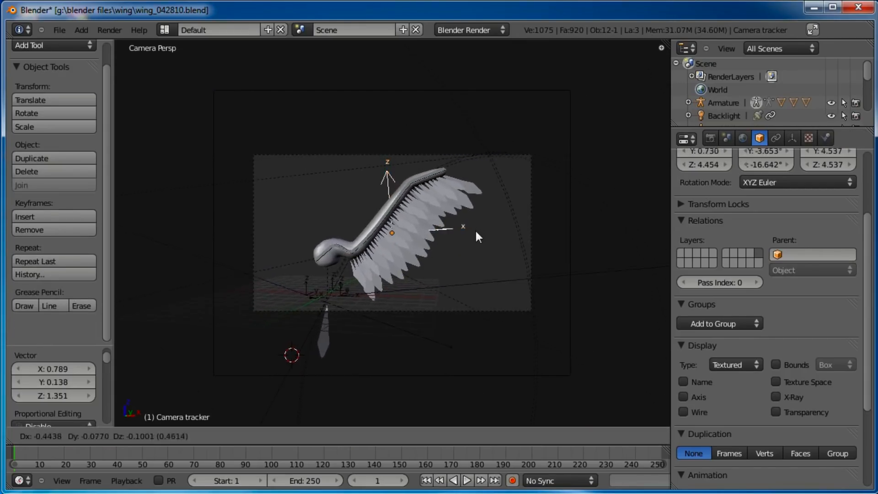
pyautogui.click(483, 235)
pyautogui.press('a')
# Render the scene and reposition the render window to view the result
pyautogui.press('F12')
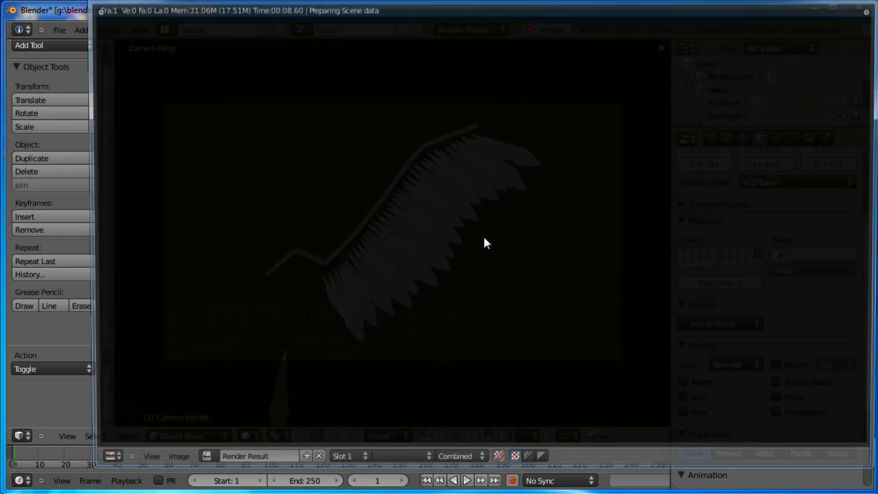
pyautogui.moveTo(465, 0); pyautogui.dragTo(441, 18)
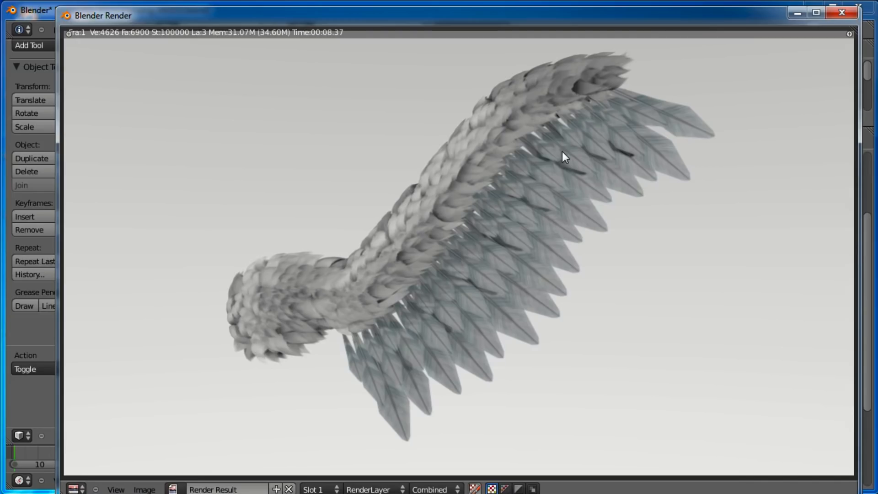
pyautogui.moveTo(545, 17)
pyautogui.mouseDown()
pyautogui.moveTo(536, 26)
pyautogui.moveTo(544, 16)
pyautogui.mouseUp()
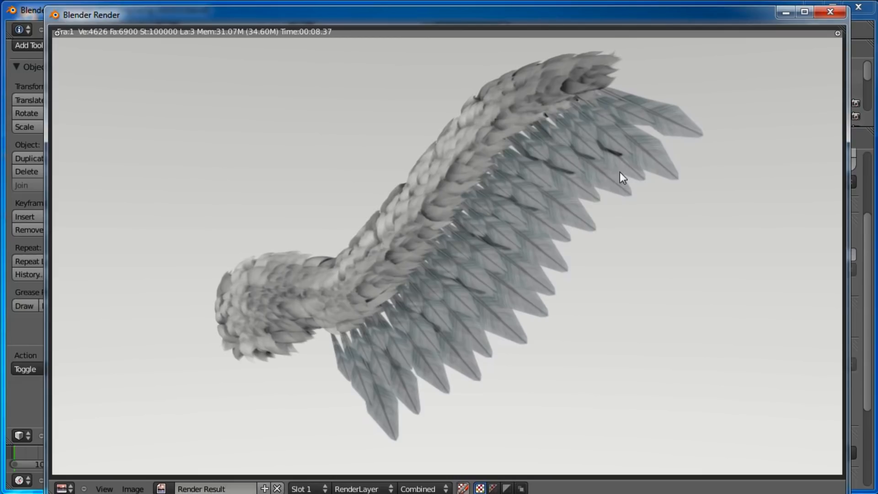